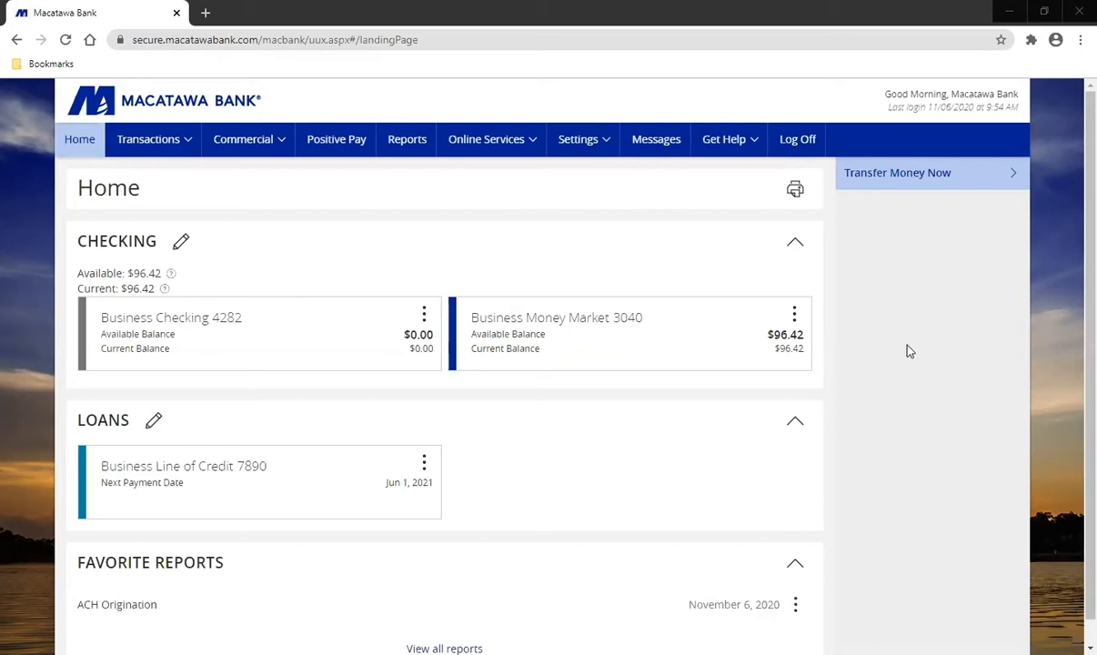
# Step: Turn on Account List in Home Page Preferences, then go back Home to see Priority Accounts
pyautogui.click(586, 146)
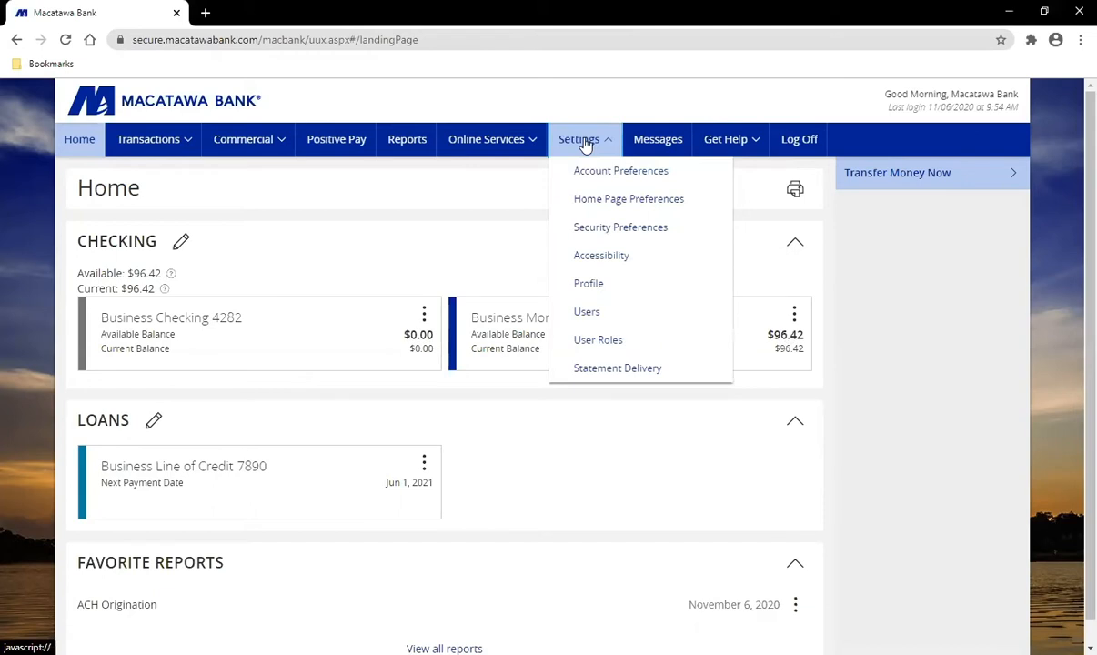
pyautogui.click(651, 209)
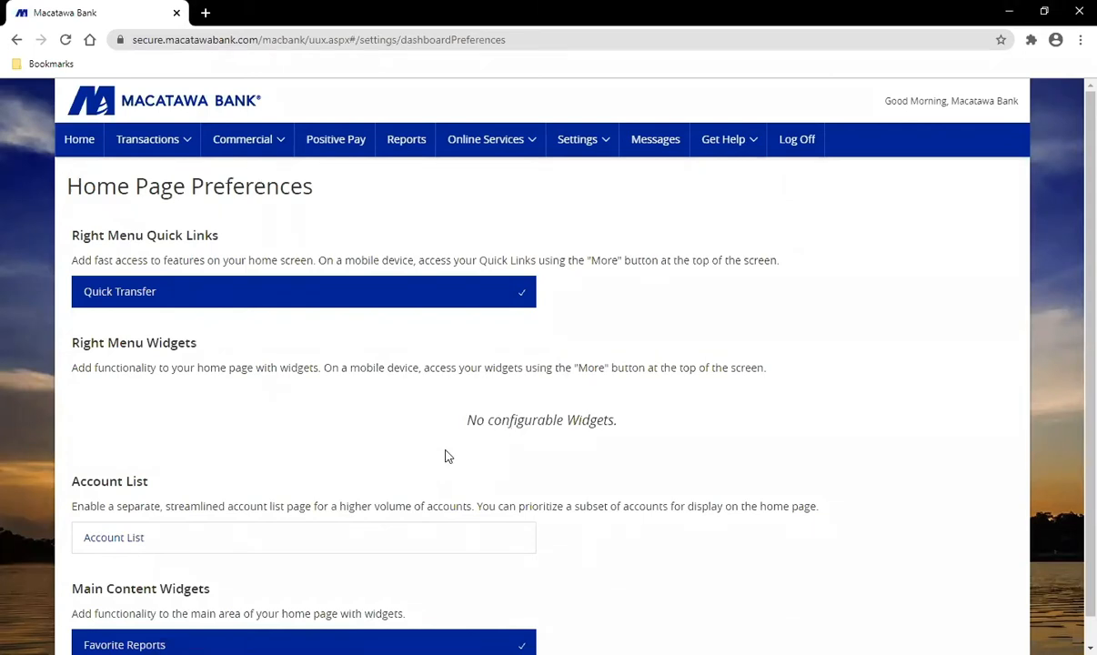
pyautogui.click(201, 546)
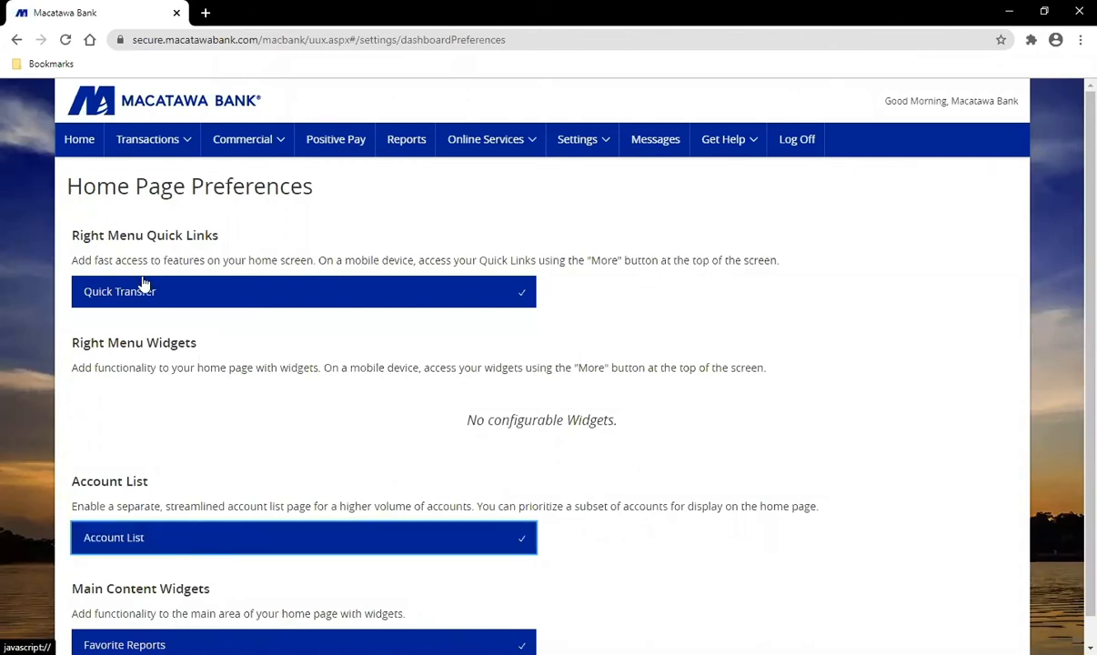
pyautogui.click(82, 142)
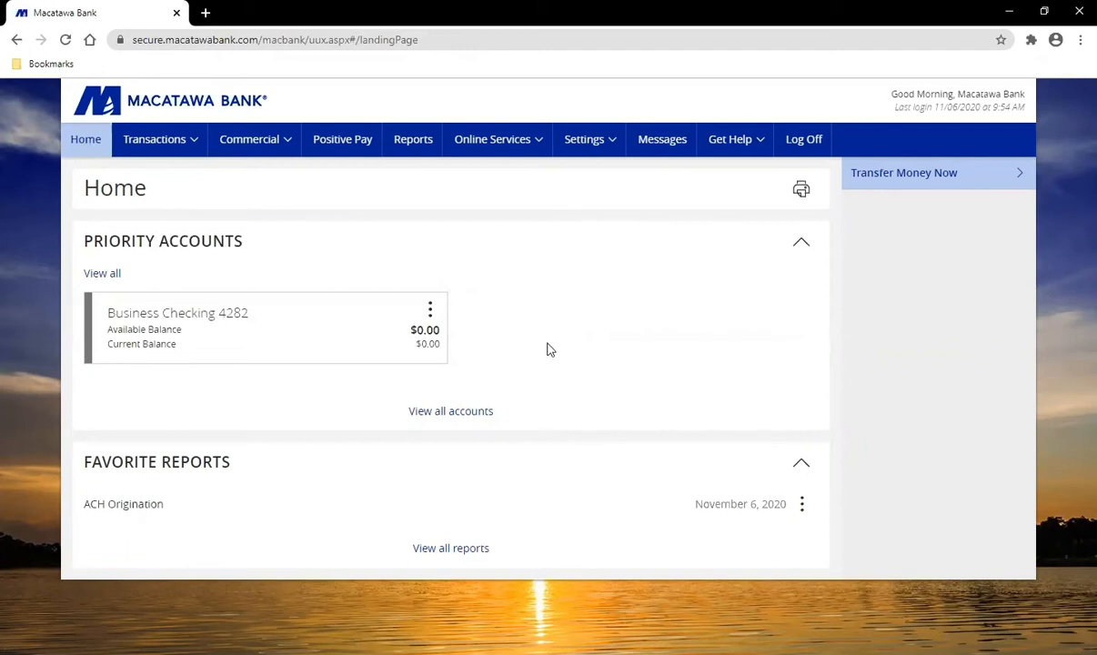
# Step: Star Business Money Market in the full account list as a priority account, then return Home
pyautogui.click(462, 415)
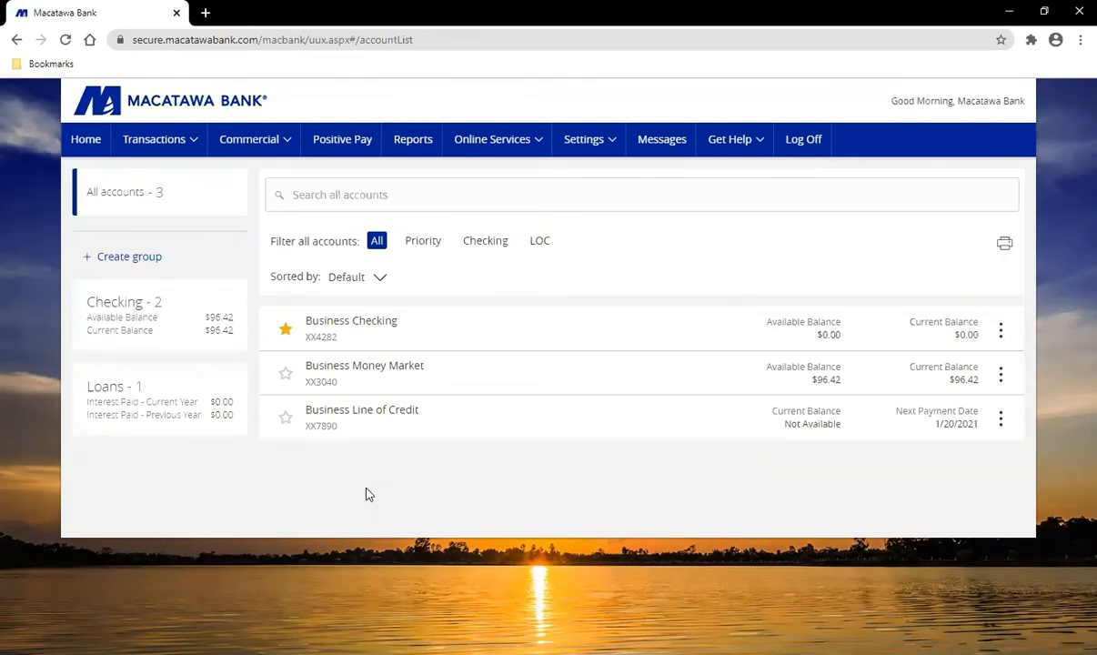
pyautogui.click(285, 375)
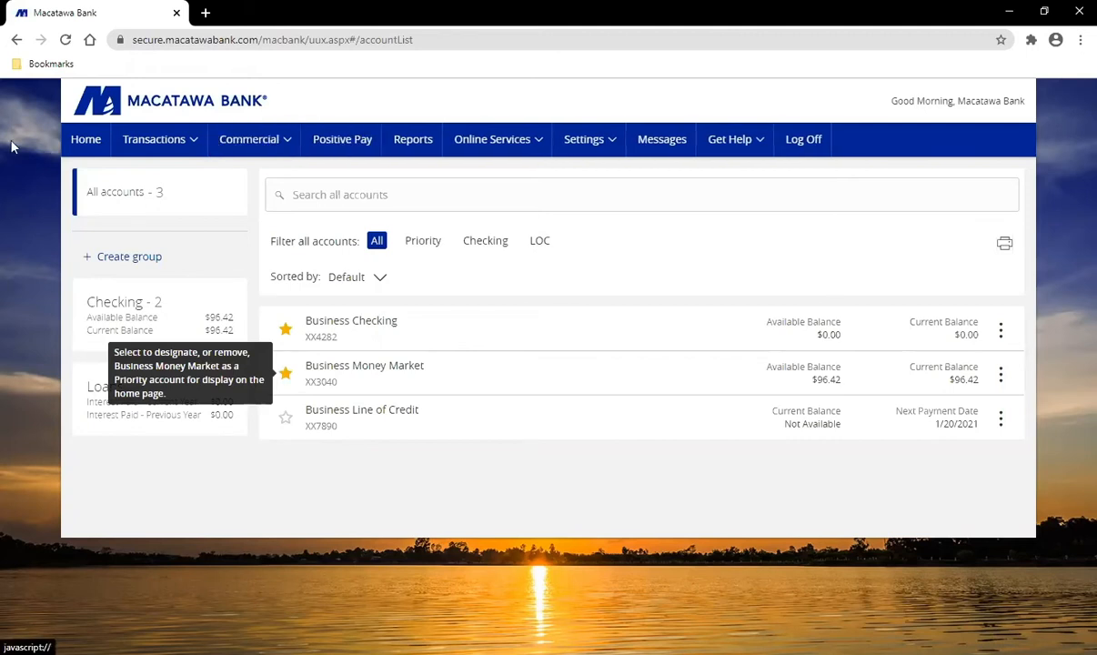
pyautogui.click(75, 145)
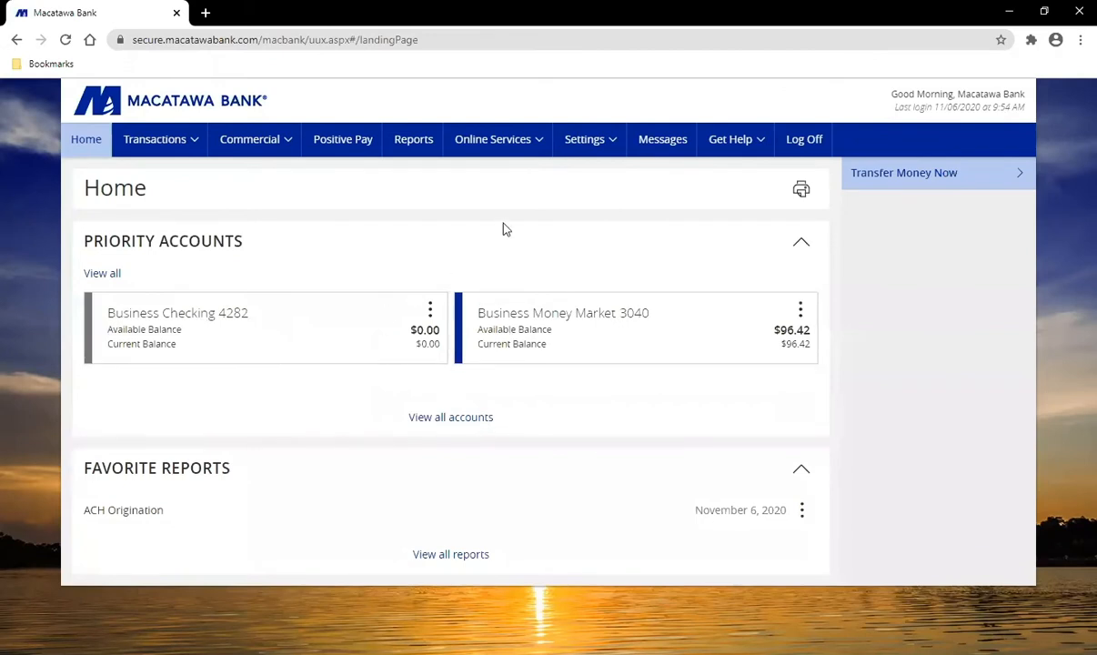
# Step: Turn off Account List in Home Page Preferences and go back to the grouped Home page
pyautogui.click(589, 144)
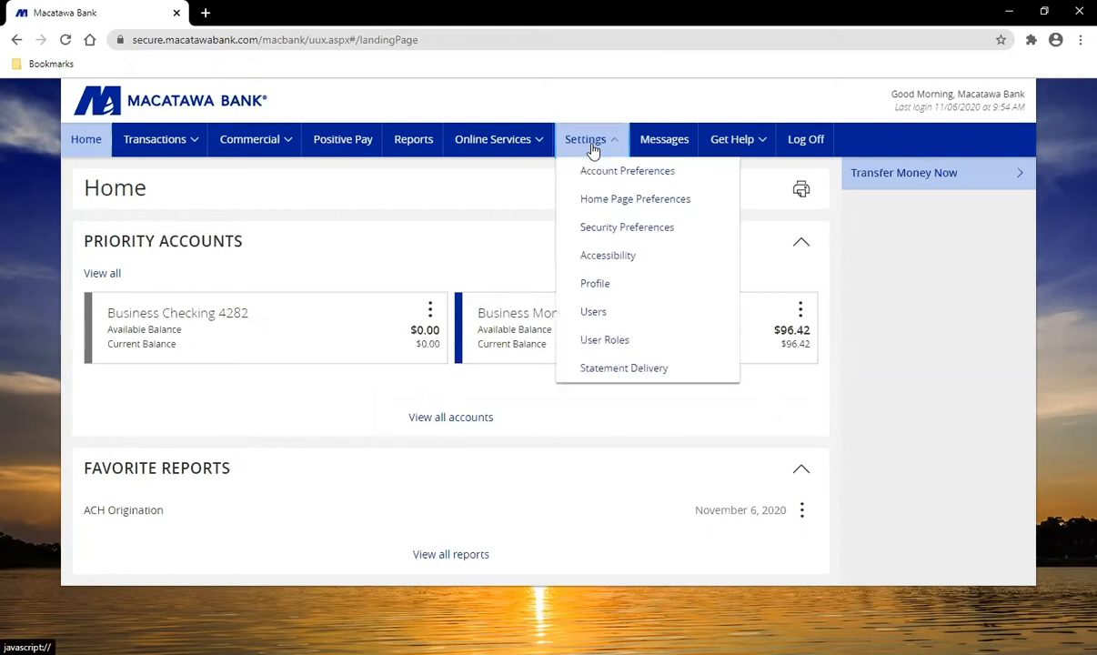
pyautogui.click(612, 204)
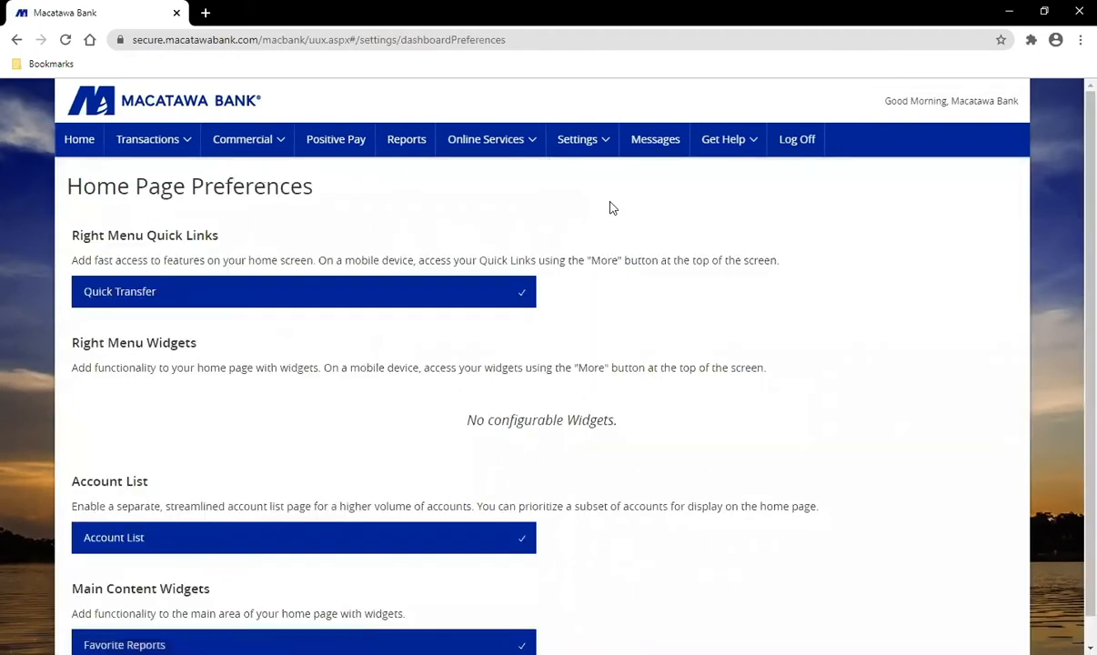
pyautogui.click(229, 545)
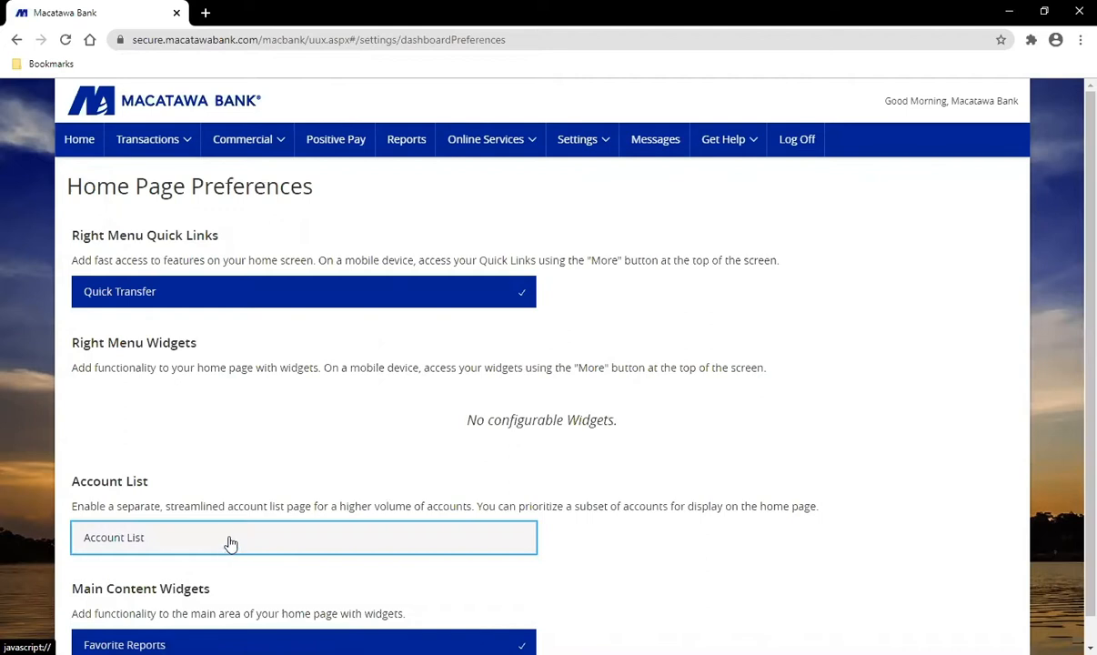
pyautogui.click(75, 137)
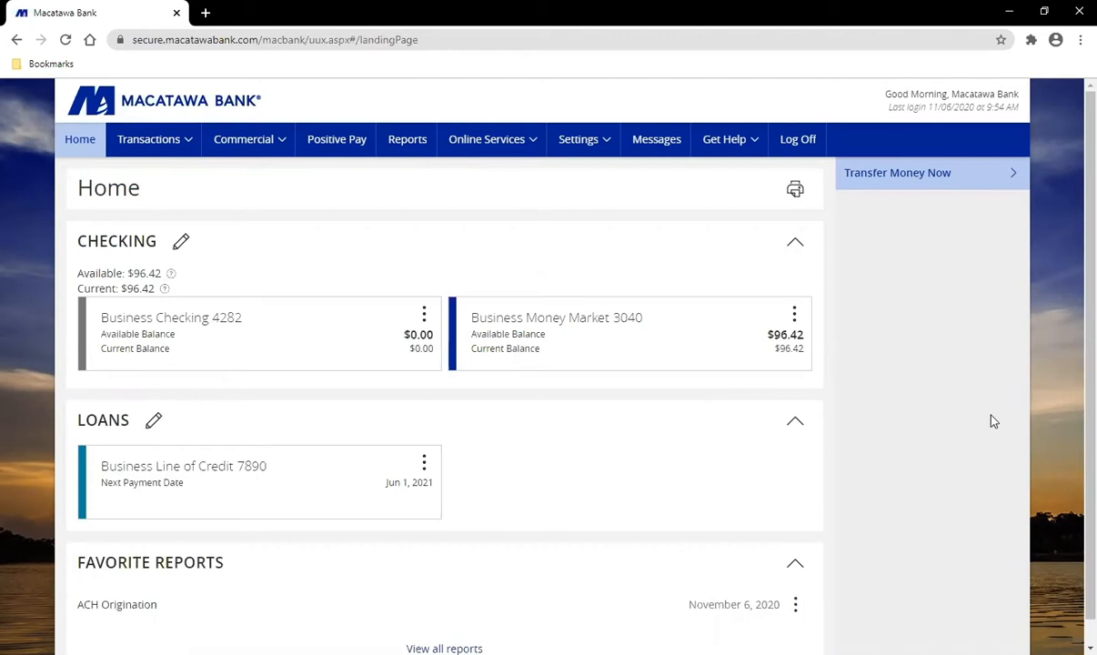
# Step: Drag Business Money Market 3040 into a new group and rename it MM
pyautogui.click(615, 325)
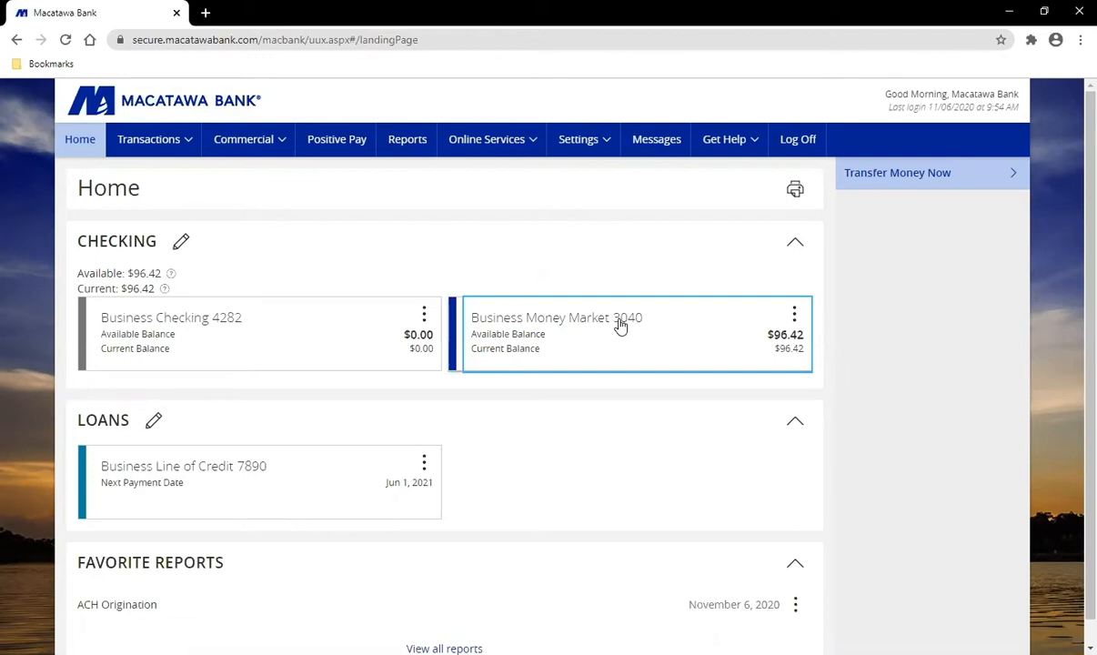
pyautogui.moveTo(618, 326); pyautogui.dragTo(864, 360)
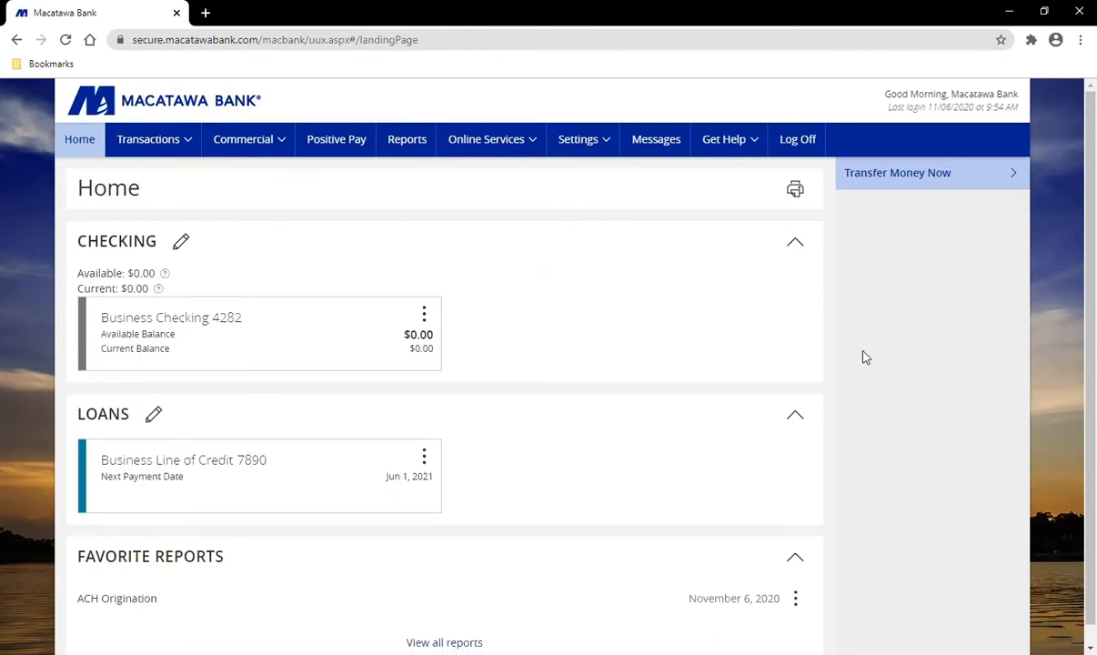
pyautogui.scroll(-2, 862, 355)
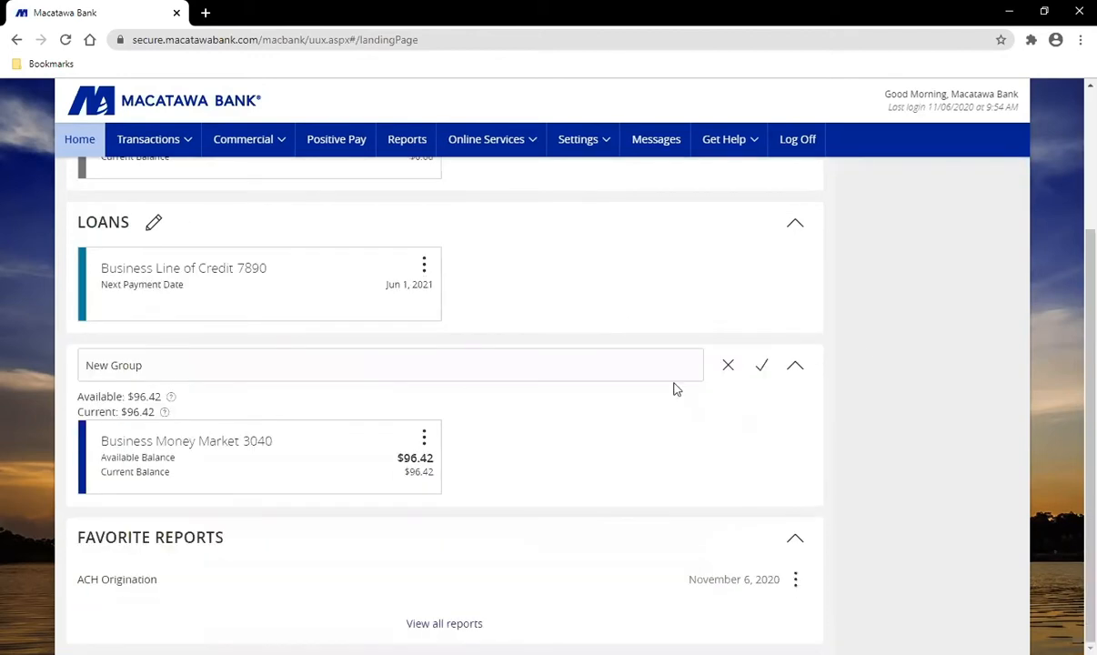
pyautogui.click(198, 373)
pyautogui.moveTo(198, 373); pyautogui.dragTo(32, 373)
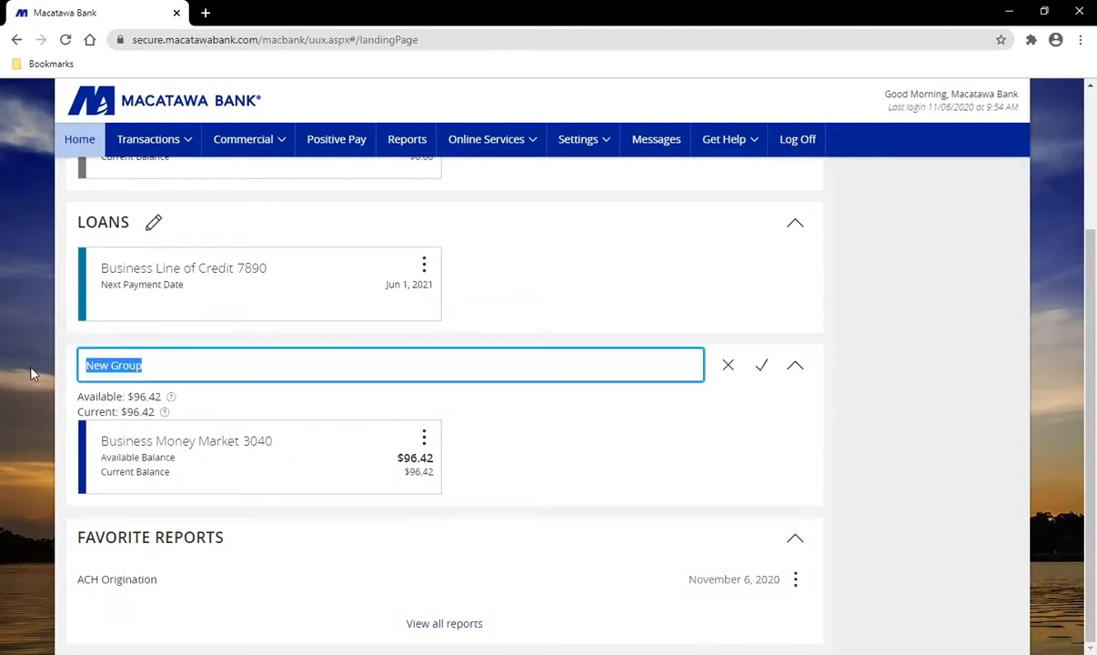
pyautogui.write('MM')
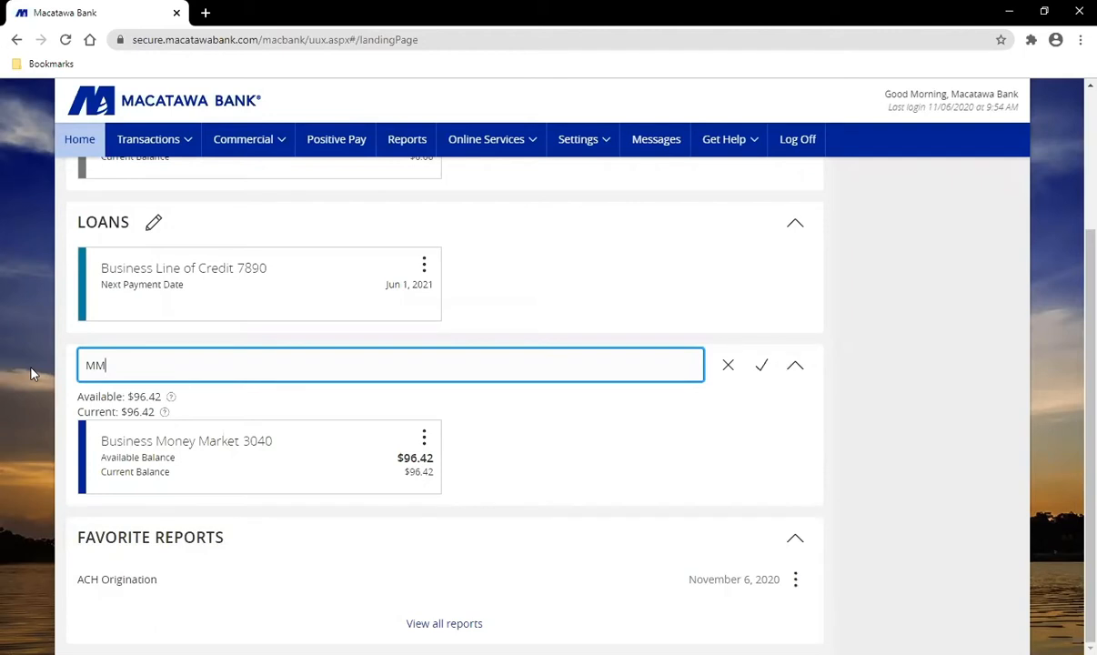
pyautogui.click(764, 373)
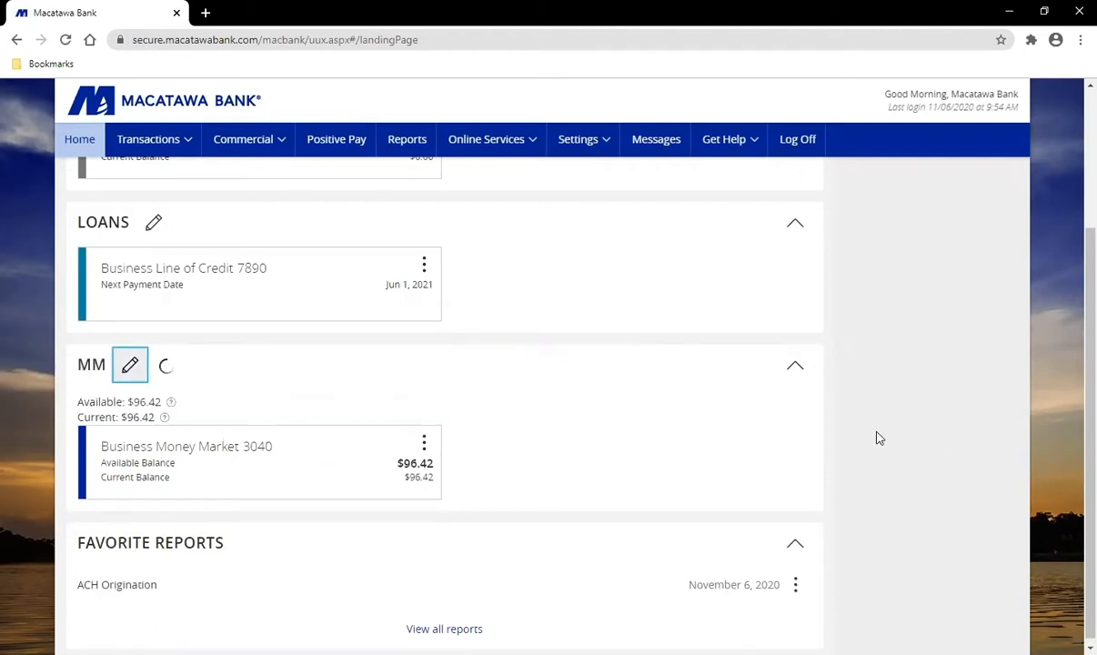
# Step: Collapse the MM and Loans groups on the Home page
pyautogui.scroll(1, 878, 438)
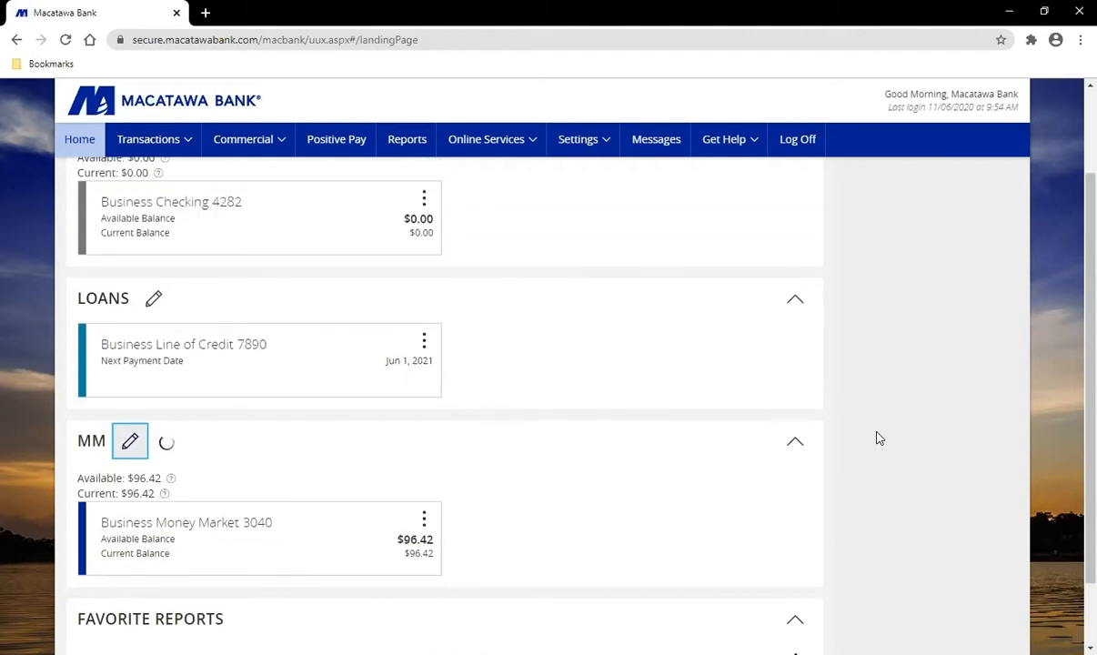
pyautogui.scroll(2, 879, 439)
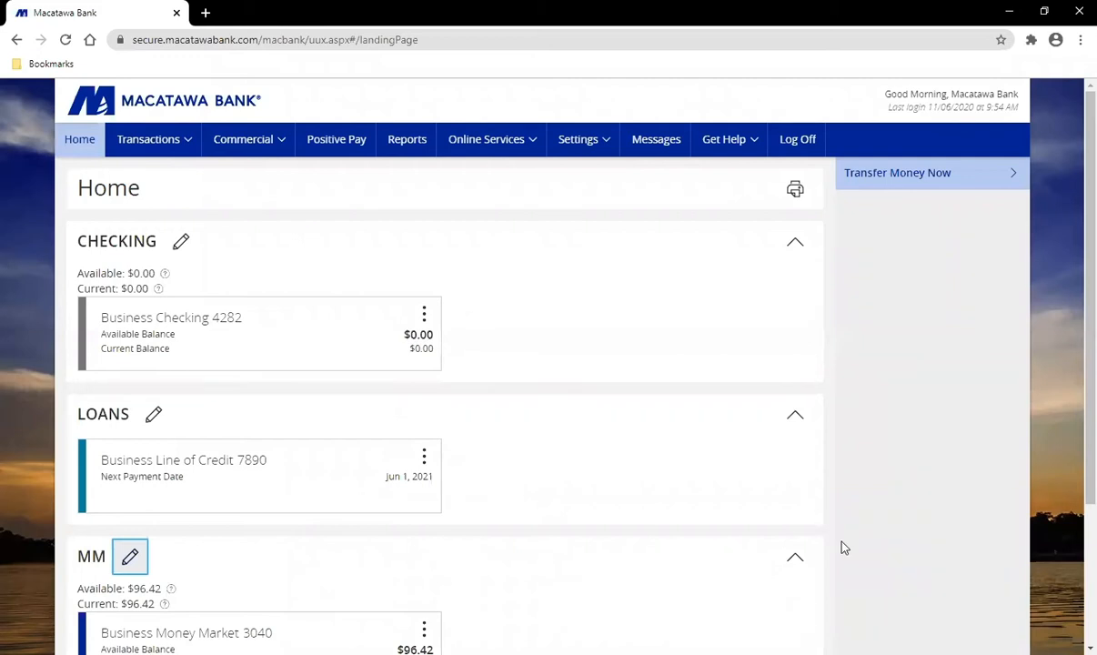
pyautogui.doubleClick(554, 521)
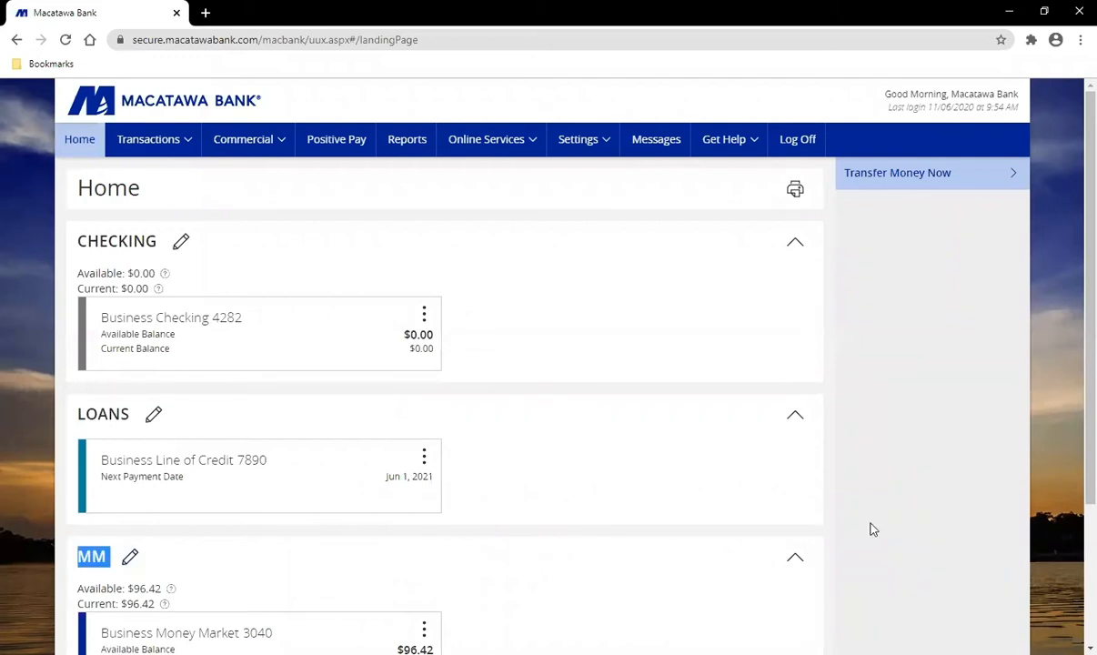
pyautogui.click(796, 558)
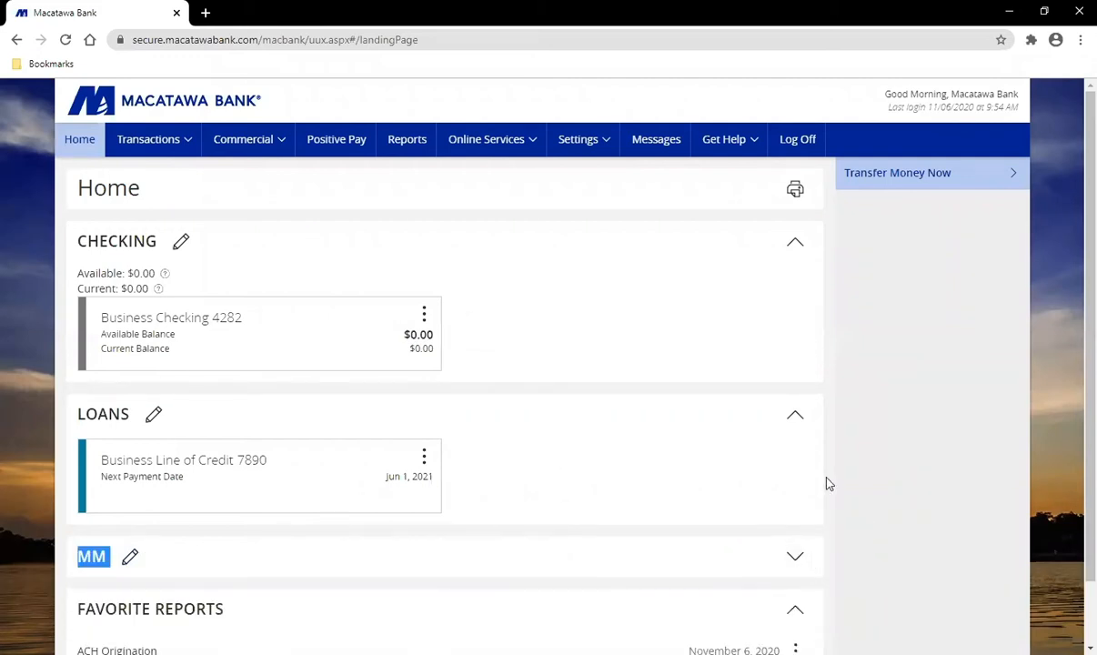
pyautogui.click(796, 419)
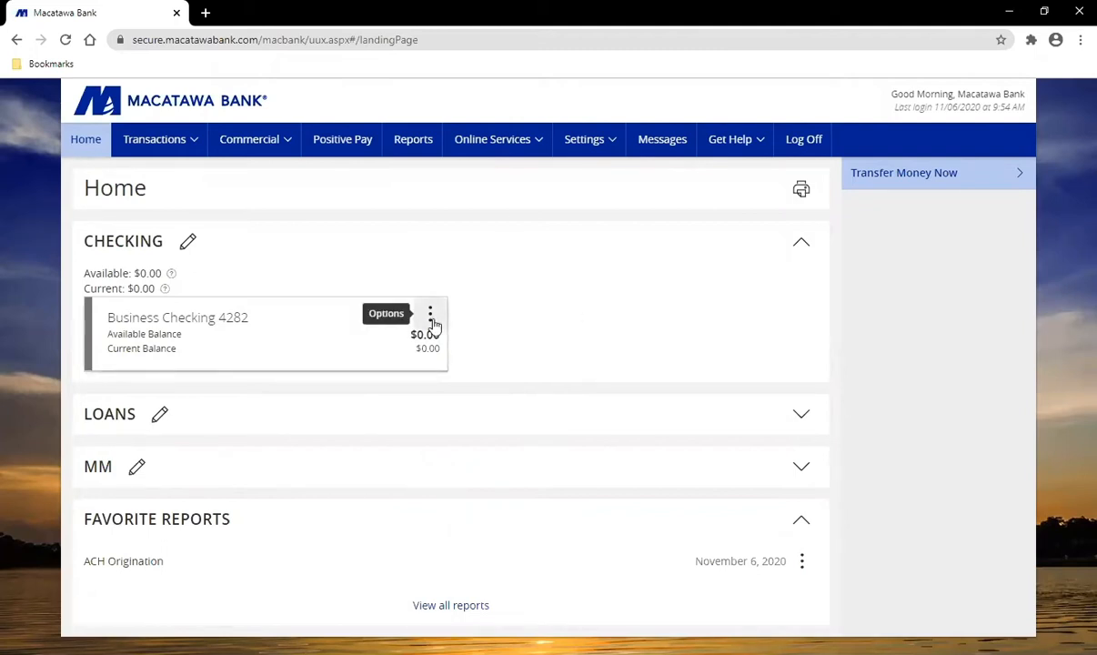
# Step: Return Business Money Market 3040 from MM to Checking, delete the empty MM group, and expand Loans
pyautogui.click(804, 466)
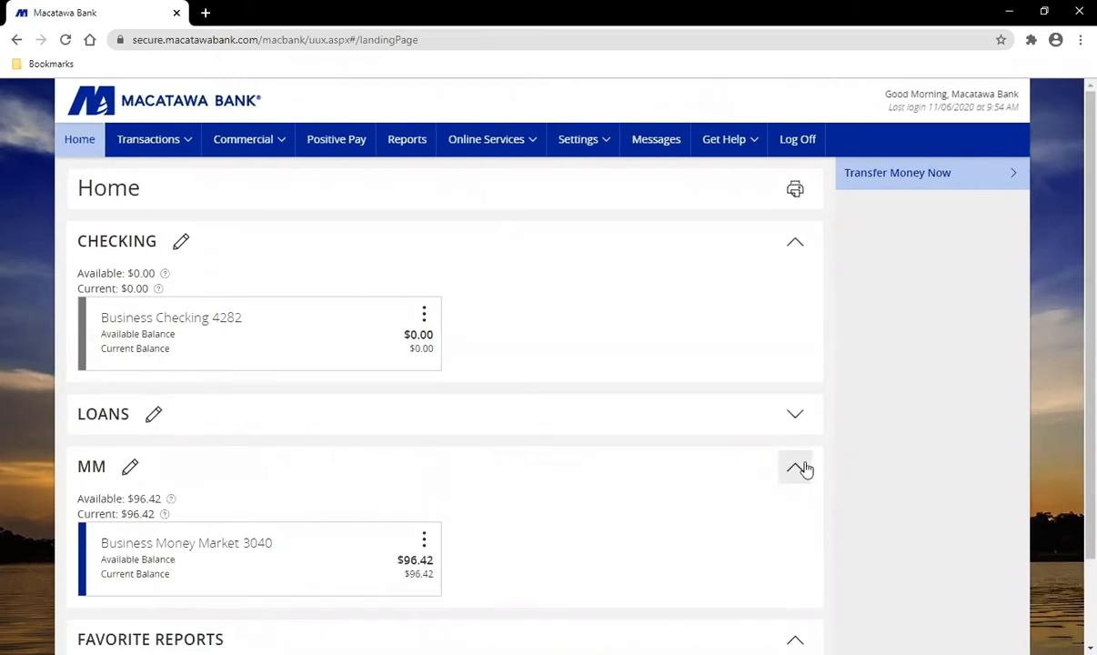
pyautogui.click(236, 566)
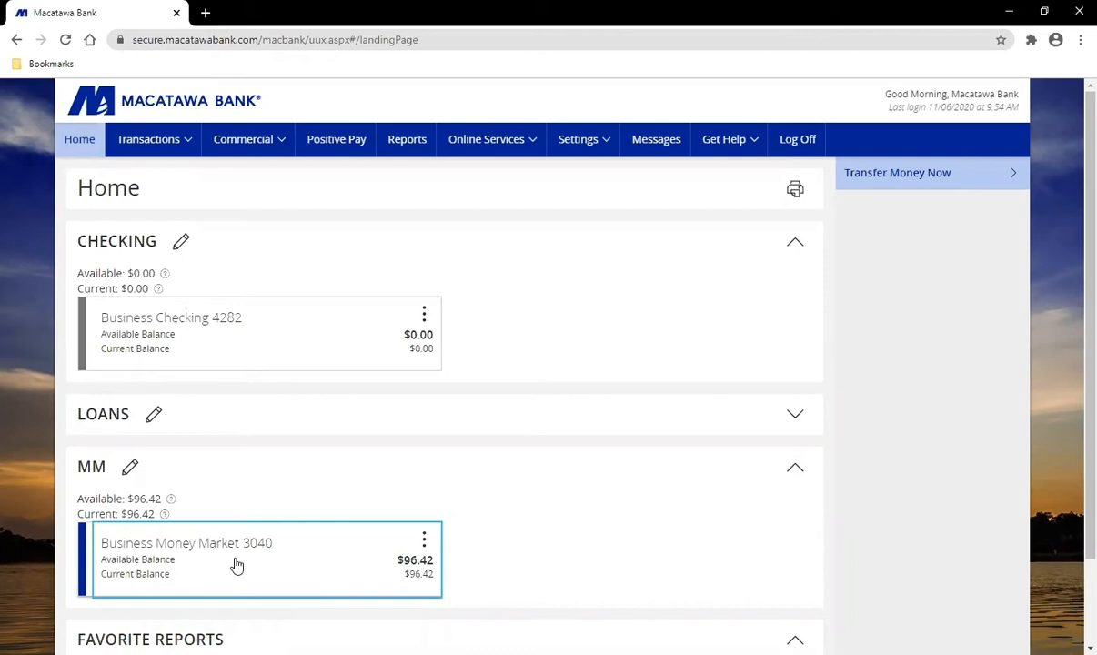
pyautogui.click(237, 565)
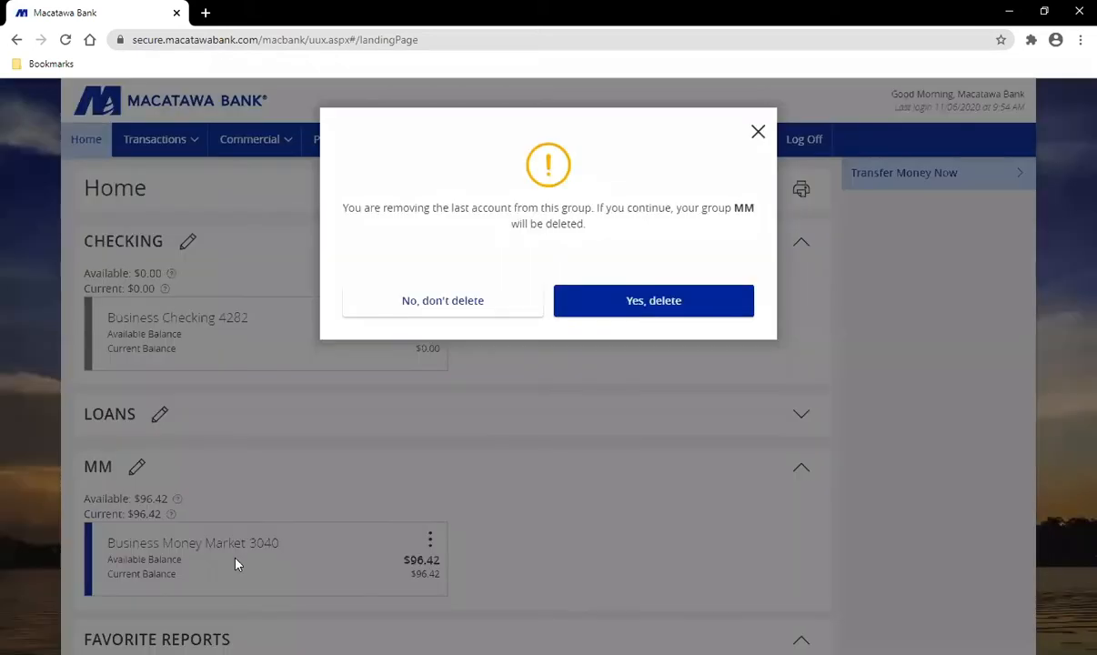
pyautogui.click(667, 303)
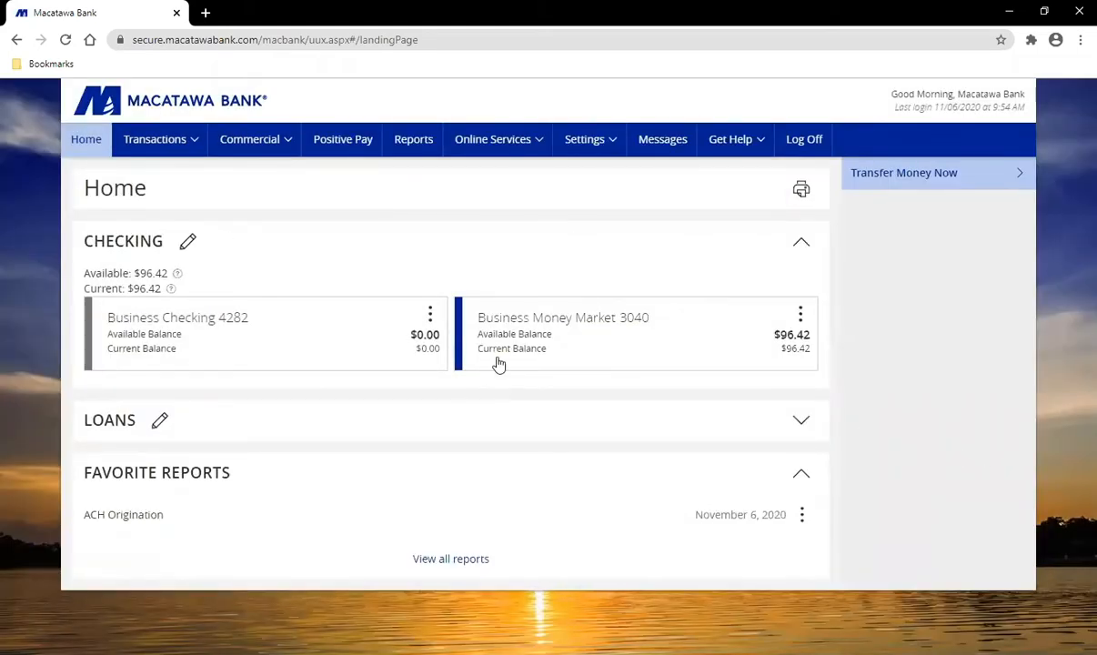
pyautogui.click(802, 418)
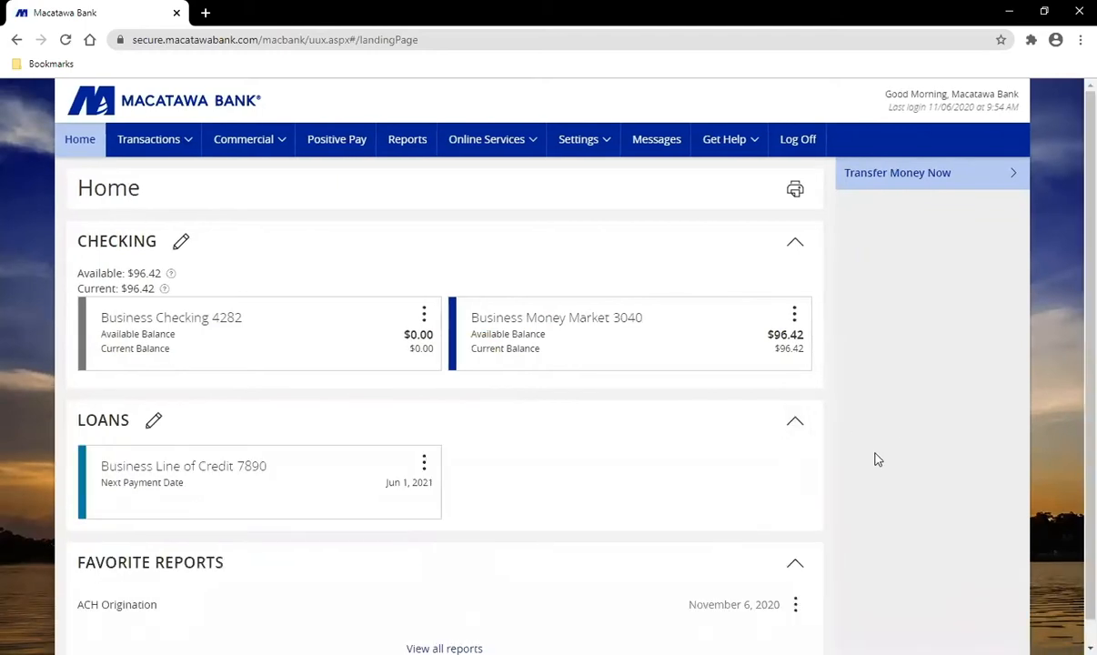
pyautogui.click(425, 315)
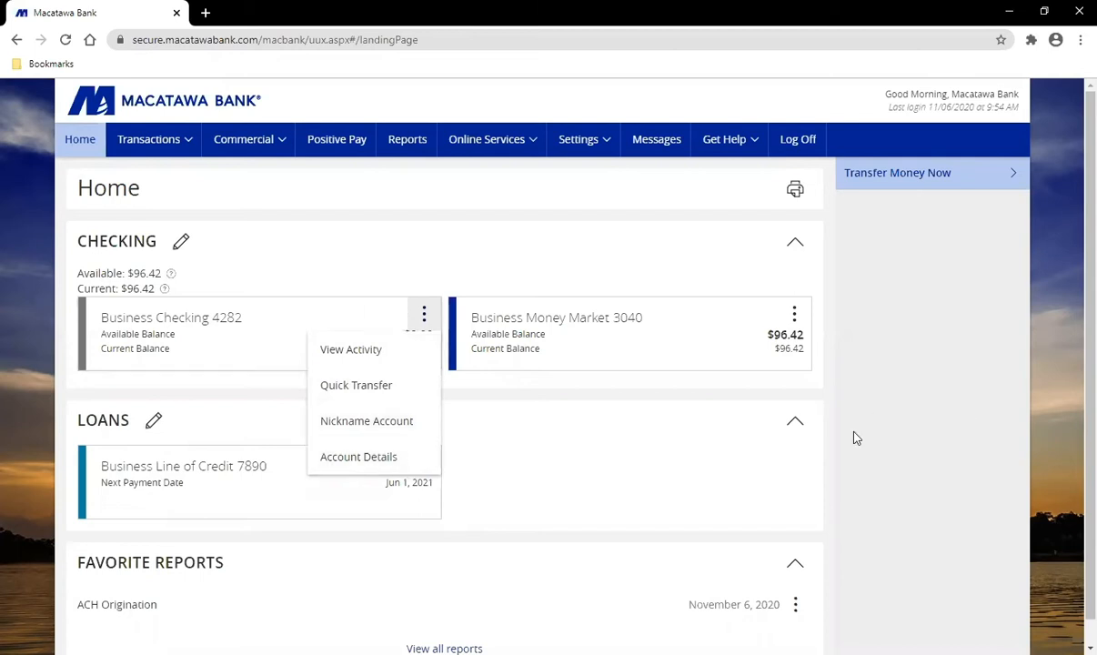
pyautogui.press('Escape')
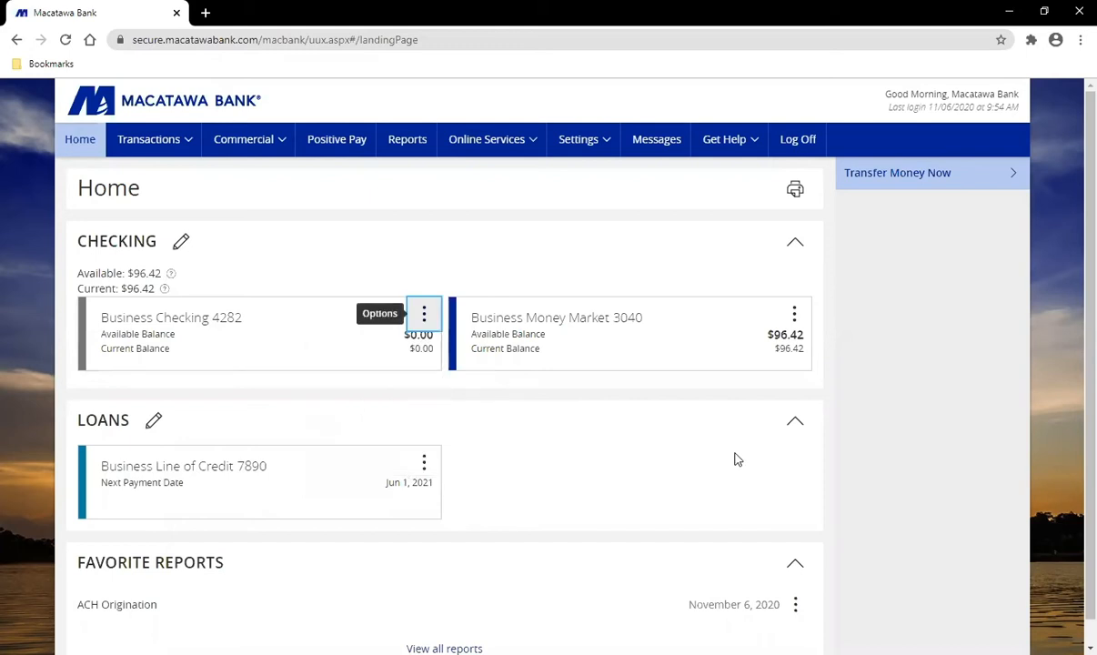
pyautogui.click(610, 346)
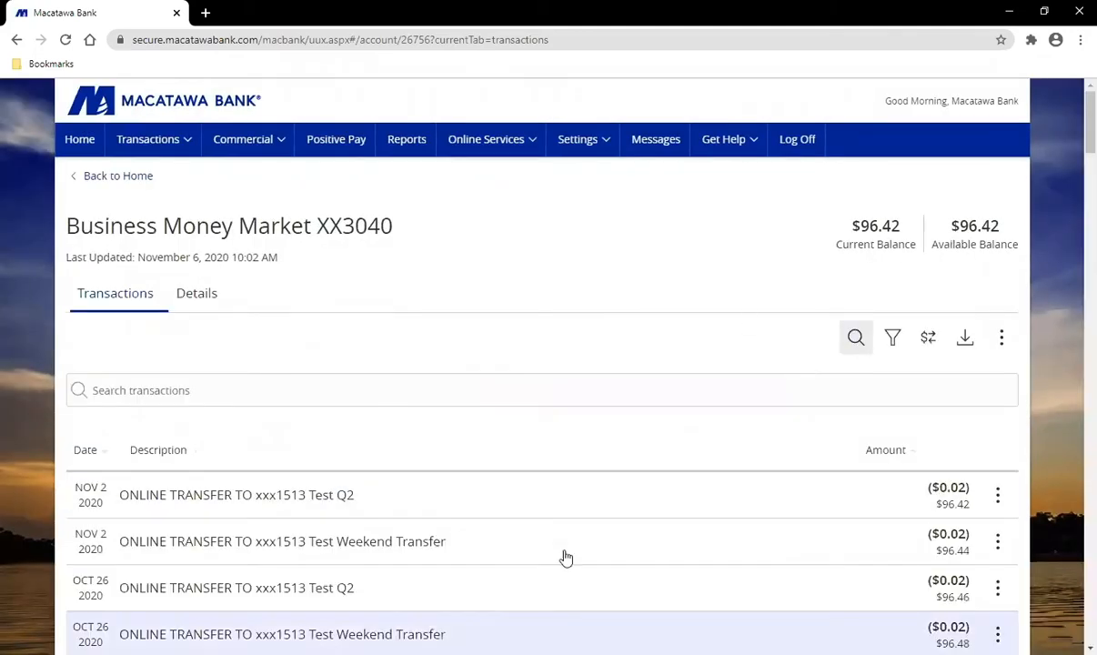
pyautogui.scroll(-1, 26, 451)
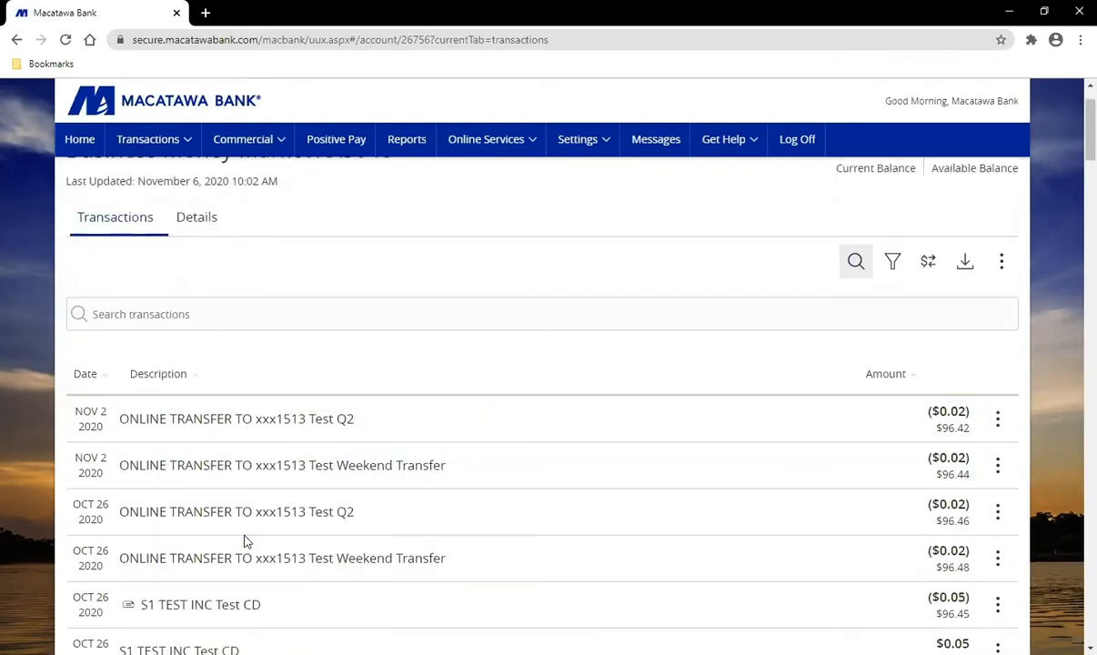
pyautogui.scroll(-1, 12, 498)
pyautogui.scroll(-2, 12, 497)
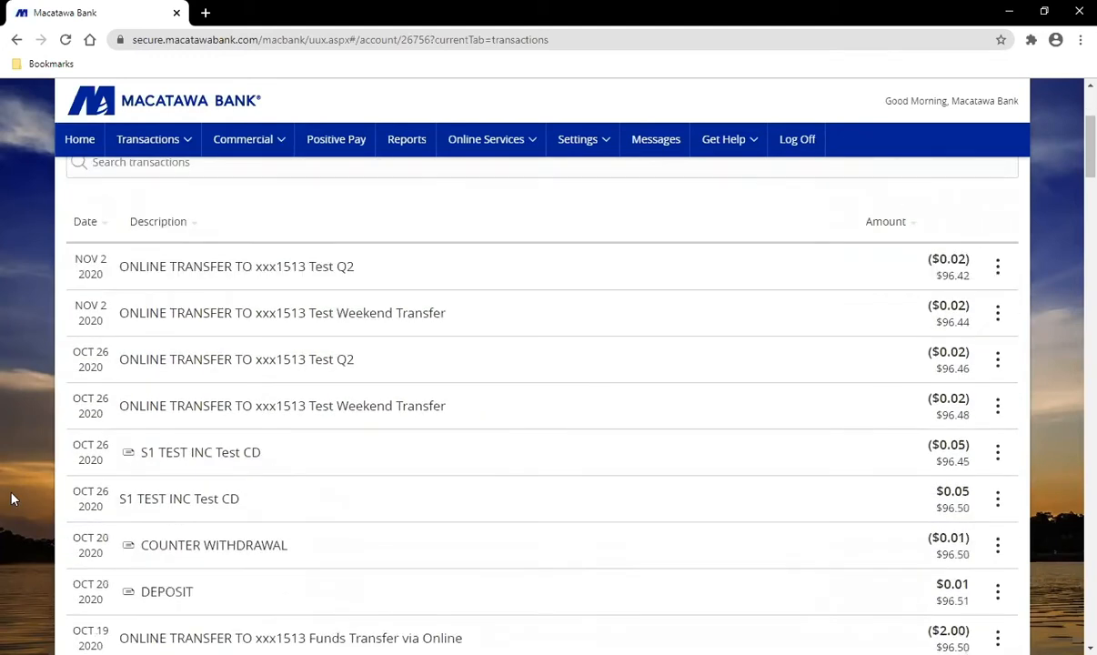
pyautogui.scroll(4, 12, 497)
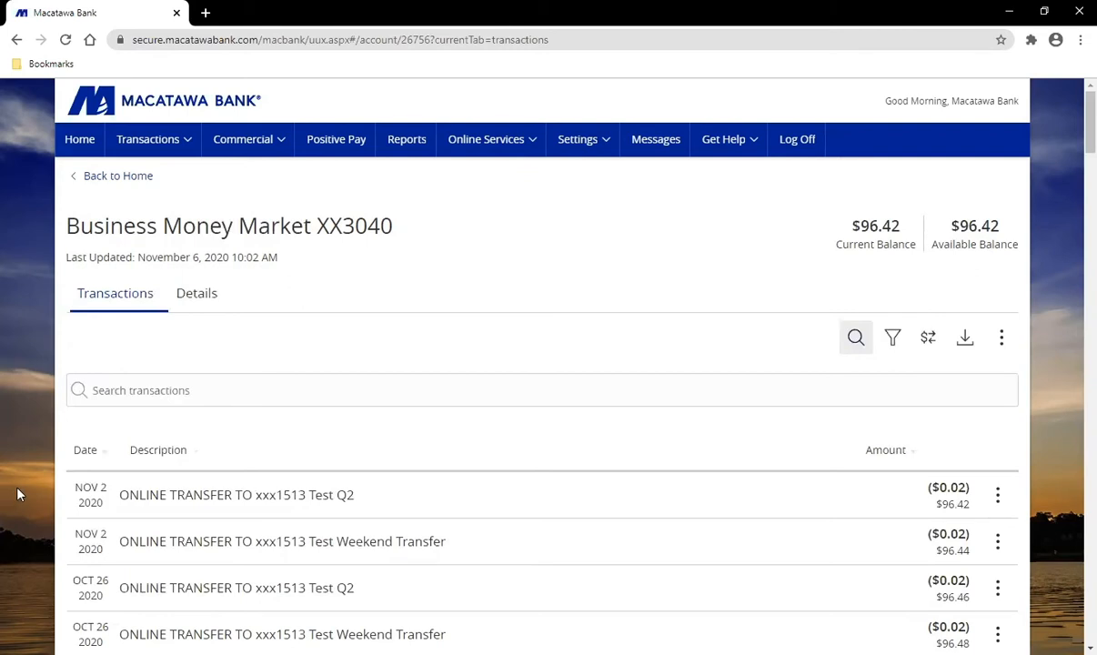
pyautogui.scroll(-2, 24, 494)
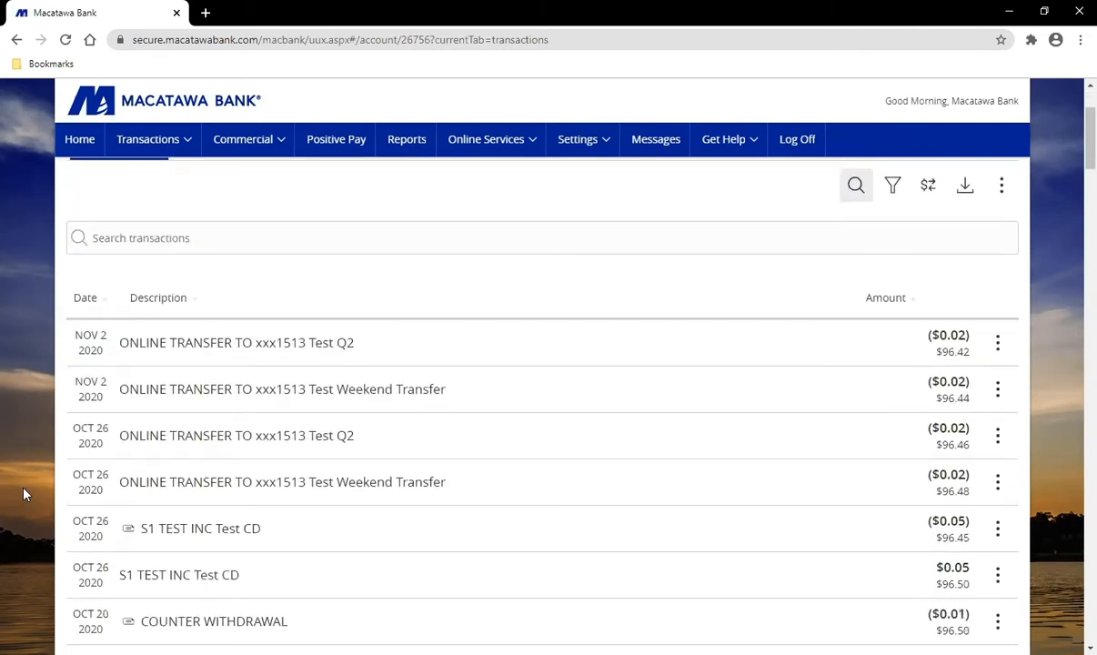
pyautogui.scroll(-1, 25, 494)
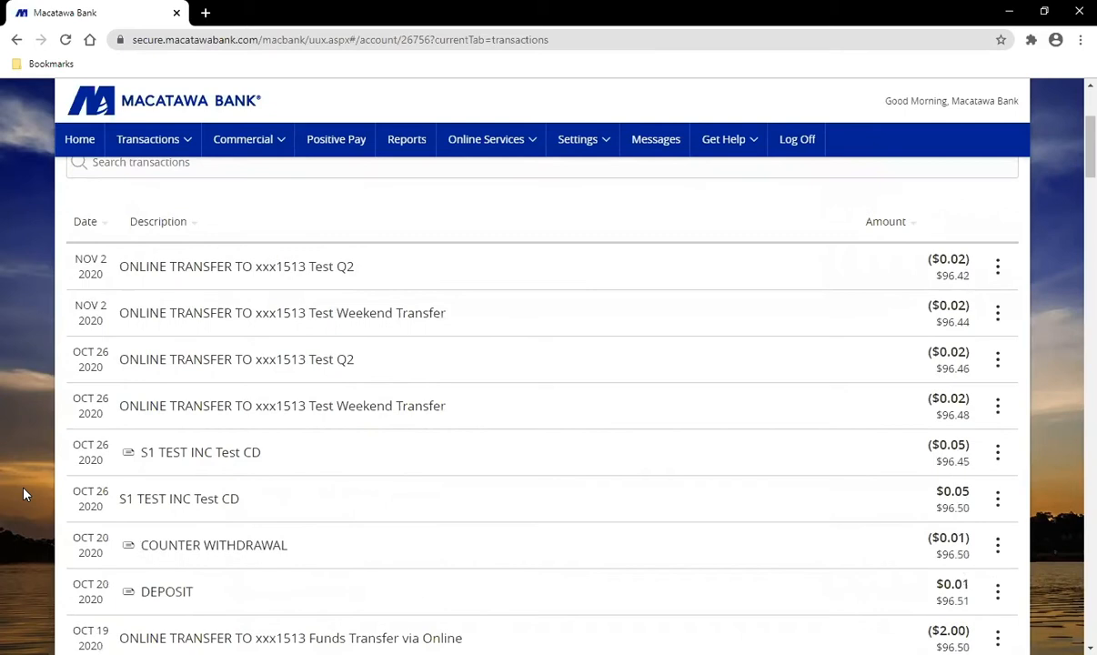
# Step: Show the Oct 20 DEPOSIT's More Details and briefly view the DDA Credits ticket
pyautogui.click(197, 595)
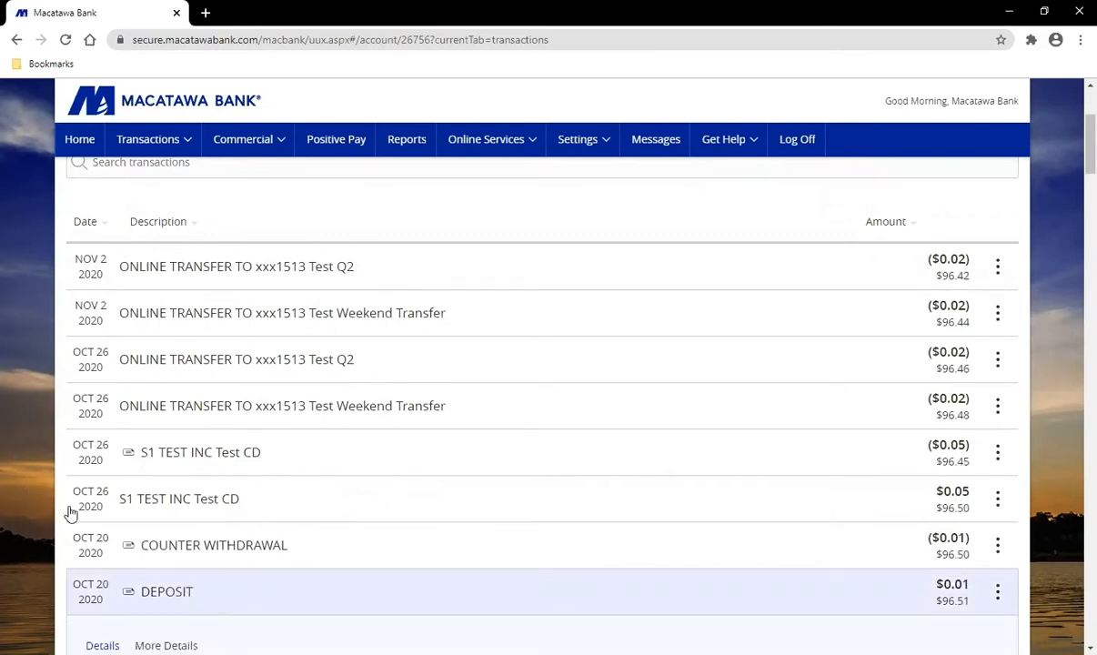
pyautogui.scroll(-2, 71, 512)
pyautogui.scroll(-1, 30, 490)
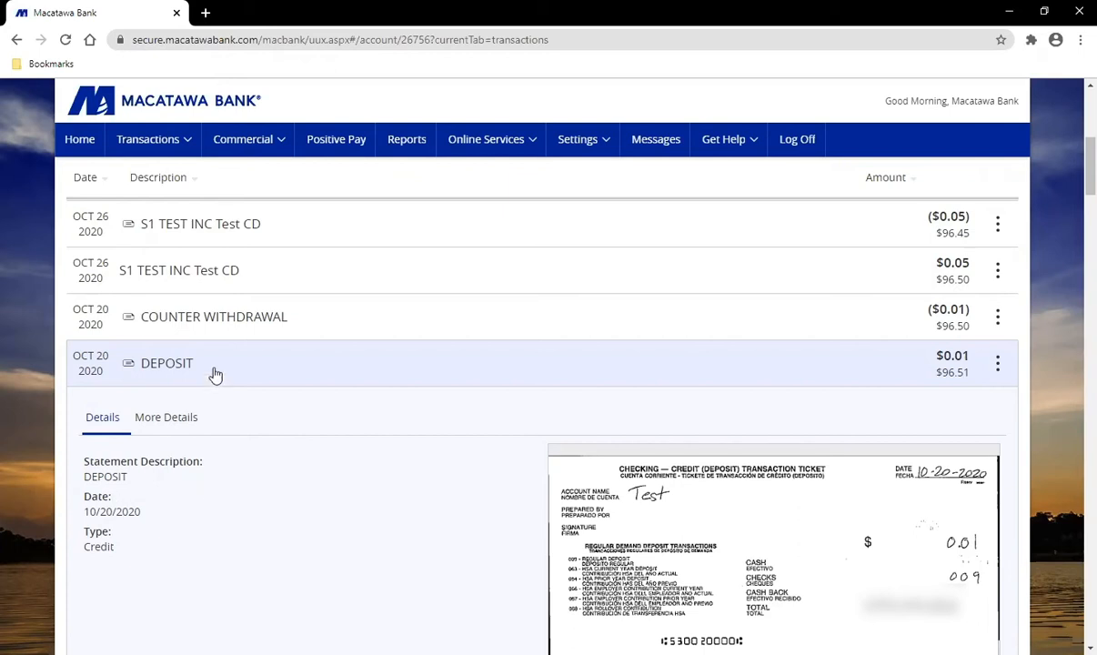
pyautogui.click(183, 420)
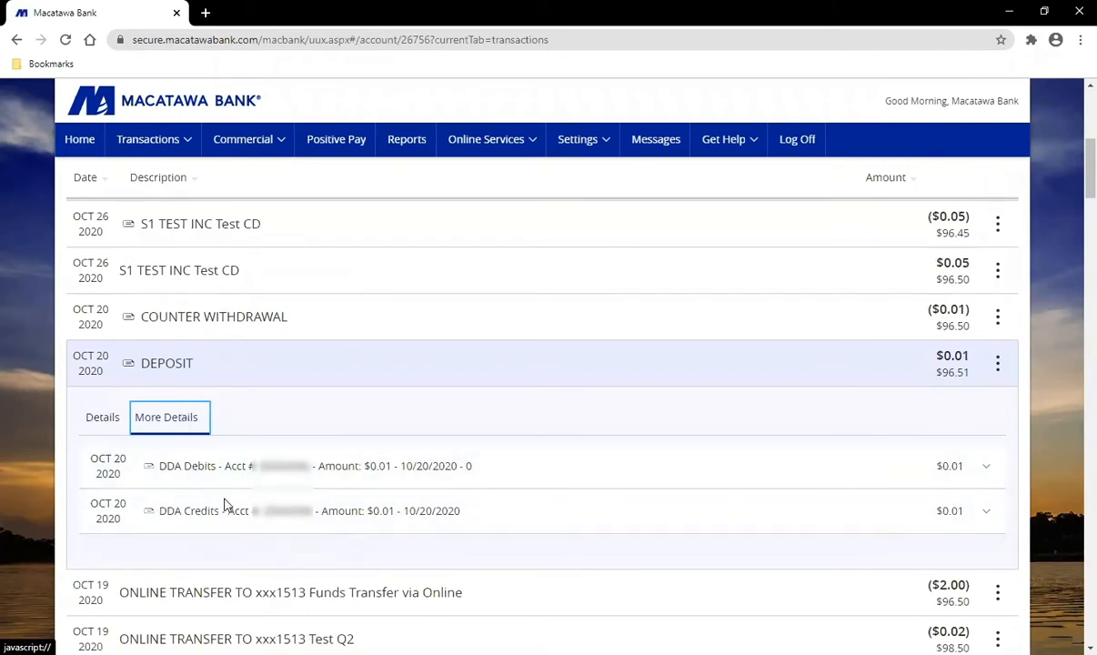
pyautogui.click(534, 526)
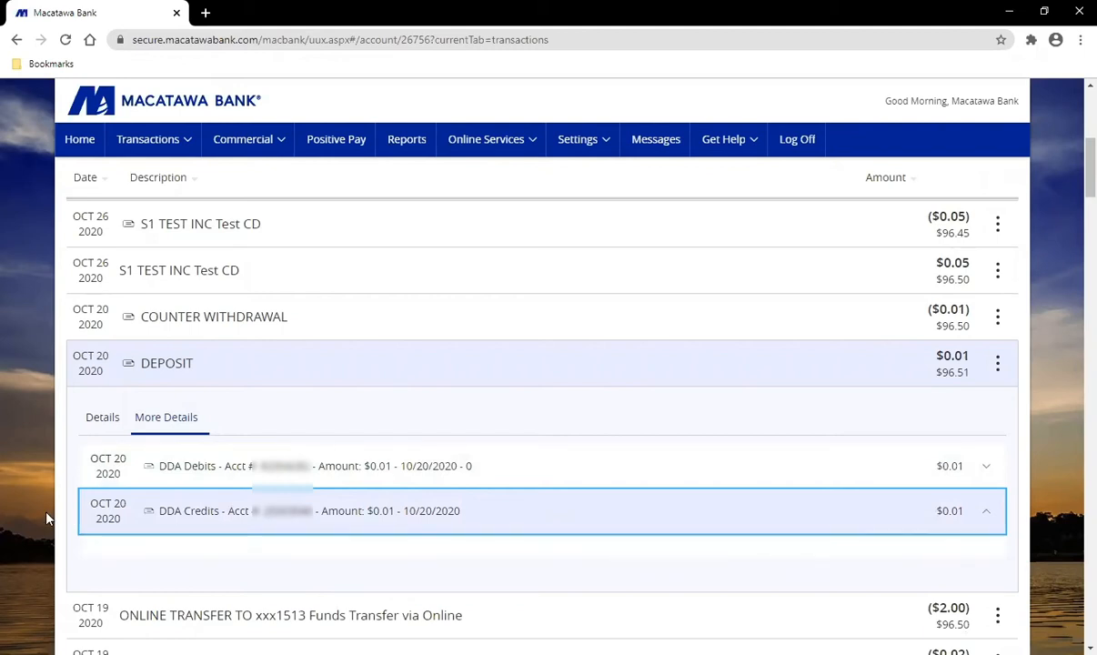
pyautogui.scroll(-2, 47, 519)
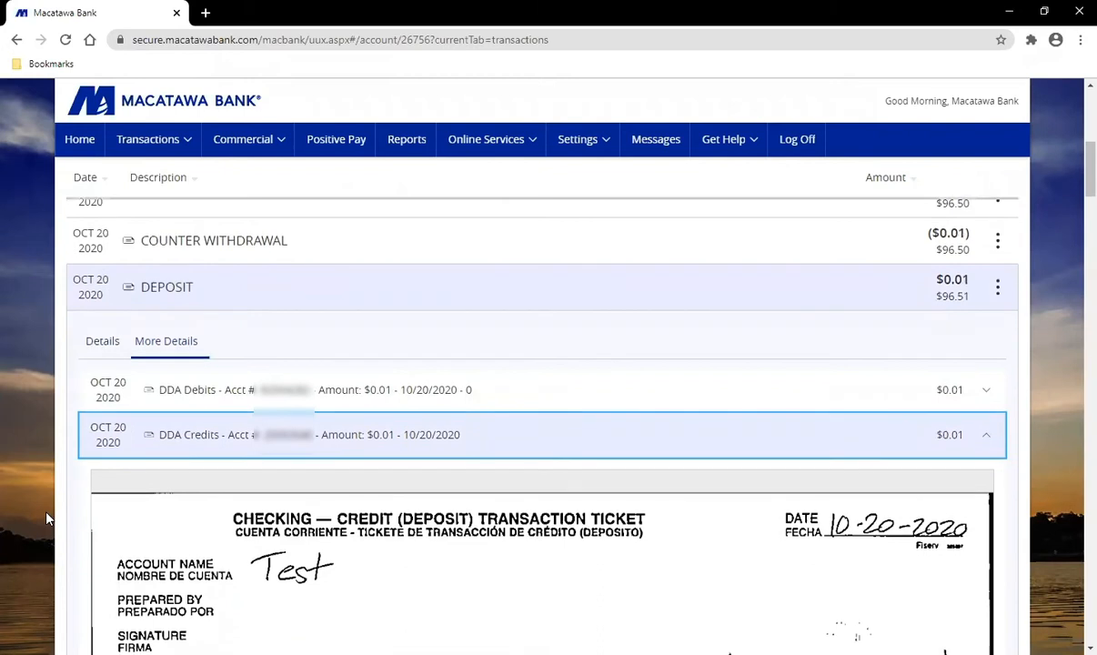
pyautogui.scroll(-1, 47, 519)
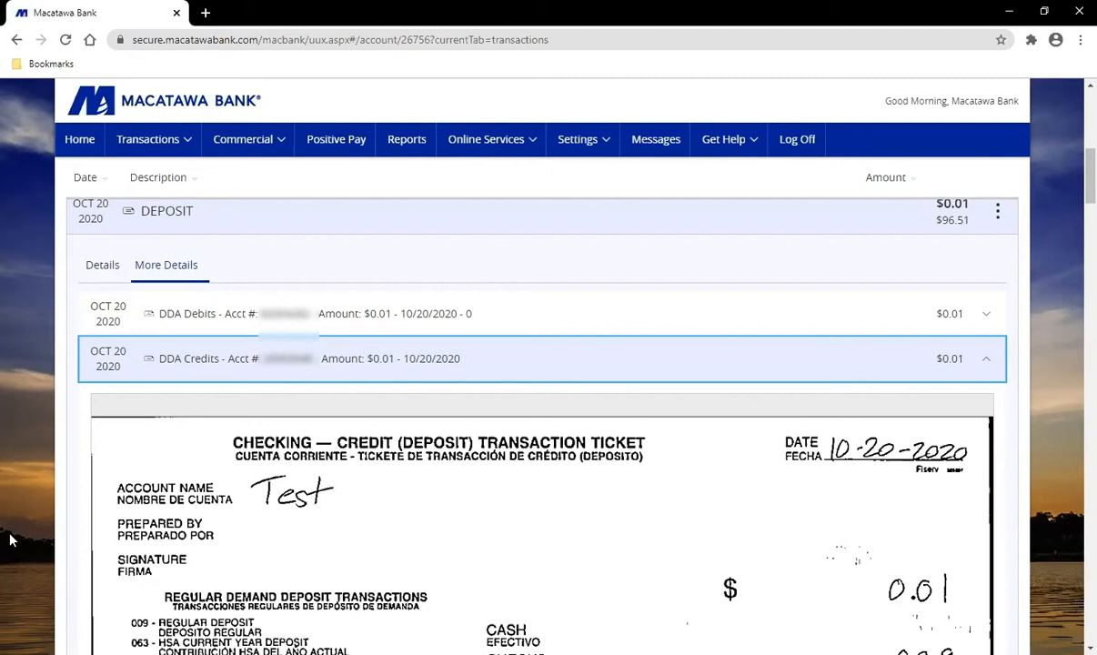
pyautogui.click(111, 360)
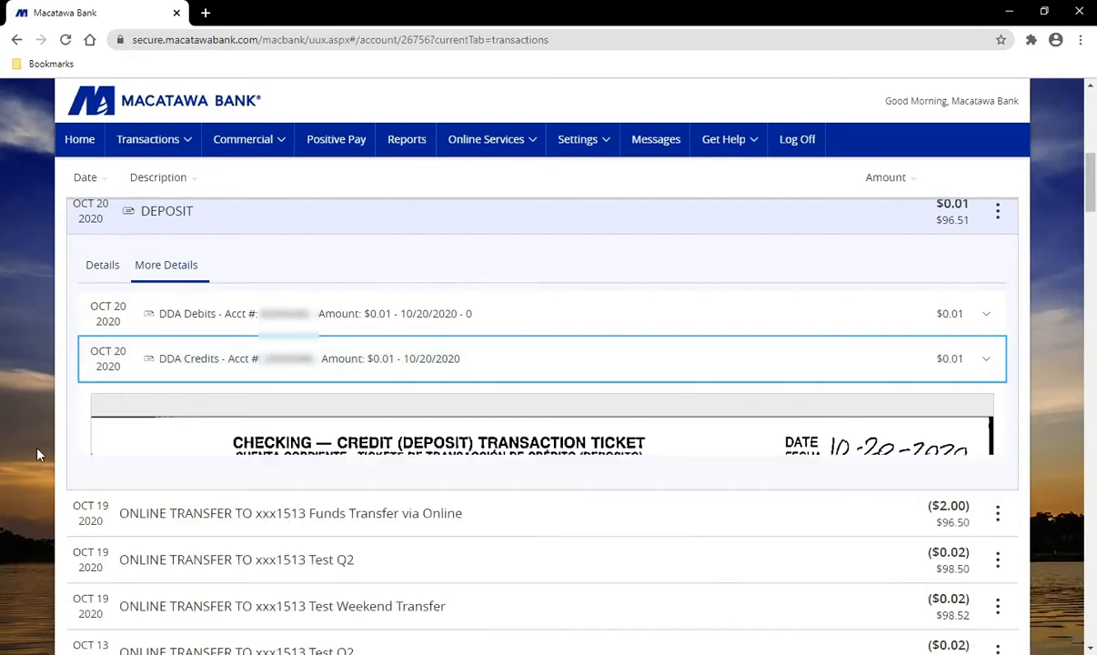
pyautogui.scroll(2, 39, 455)
# Step: Collapse the Oct 20 DEPOSIT row and scroll back to the top of the account page
pyautogui.click(252, 367)
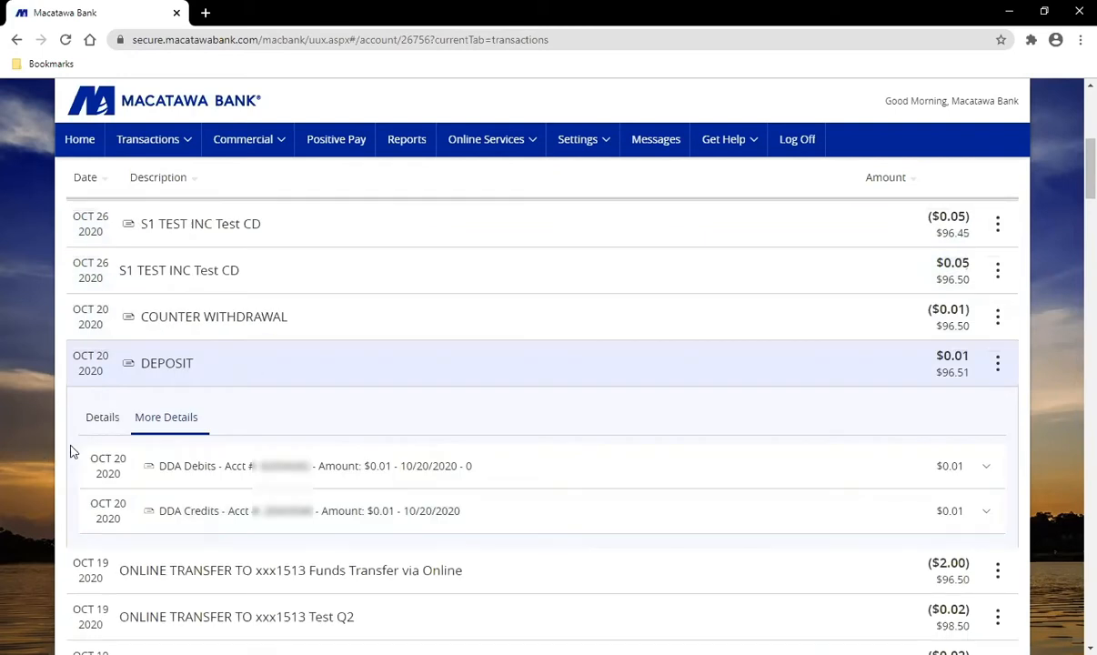
pyautogui.scroll(6, 41, 456)
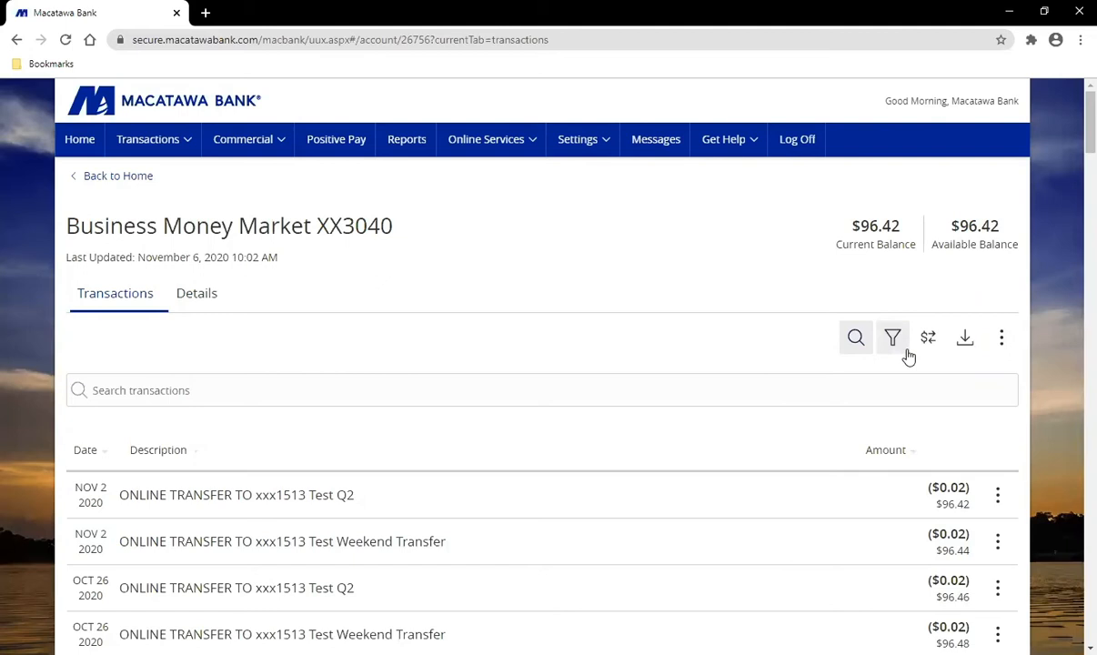
pyautogui.click(857, 339)
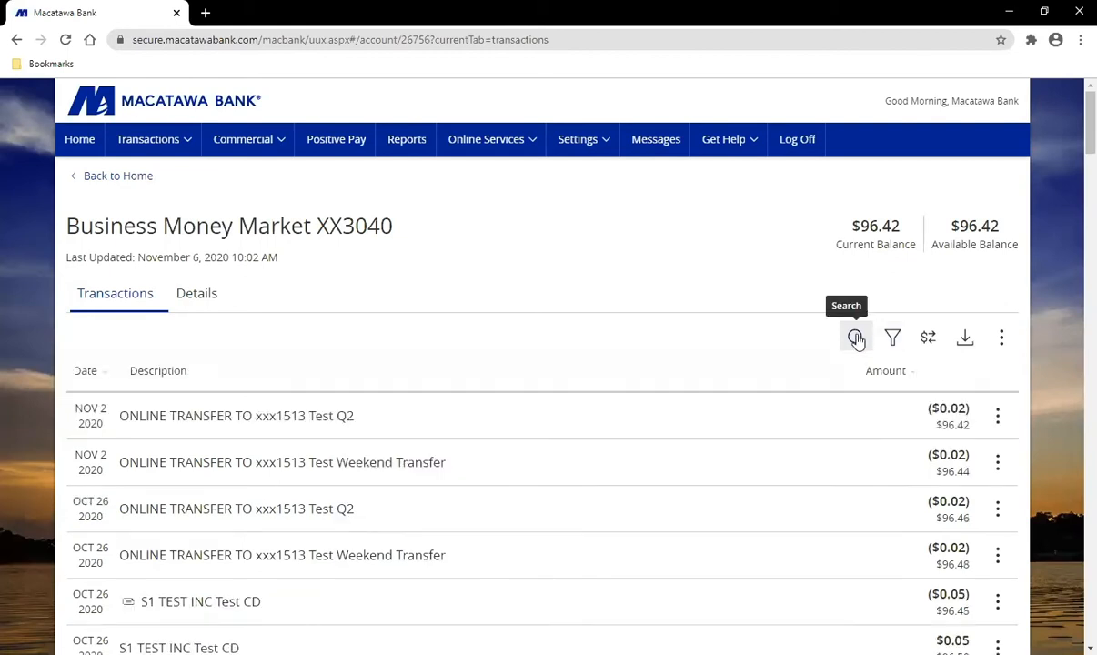
pyautogui.click(856, 339)
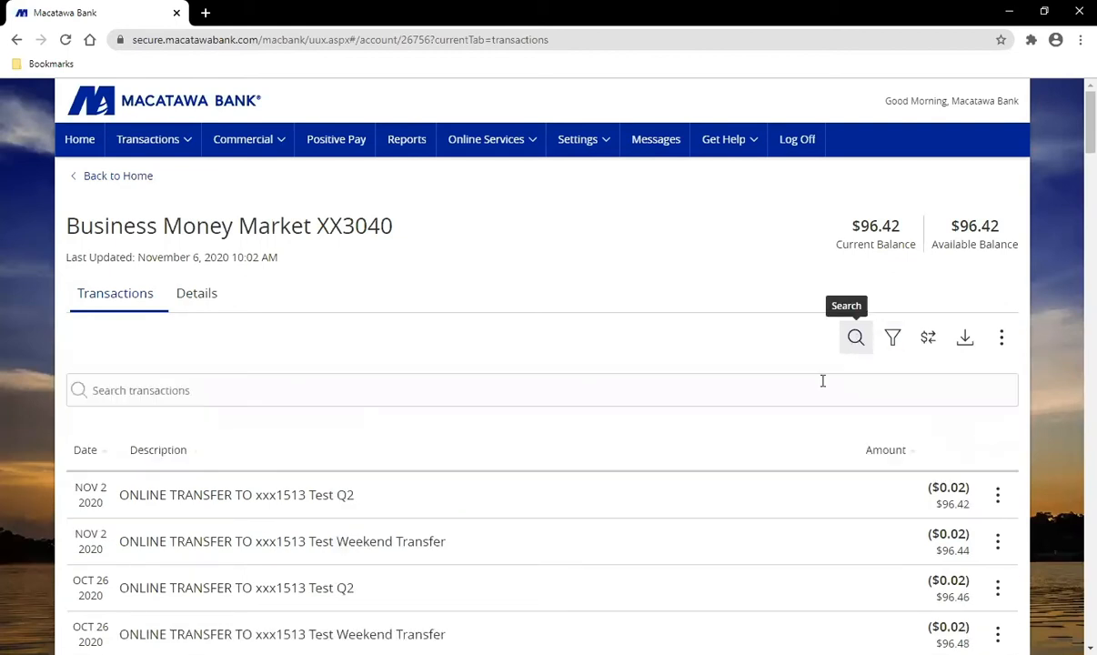
pyautogui.click(695, 394)
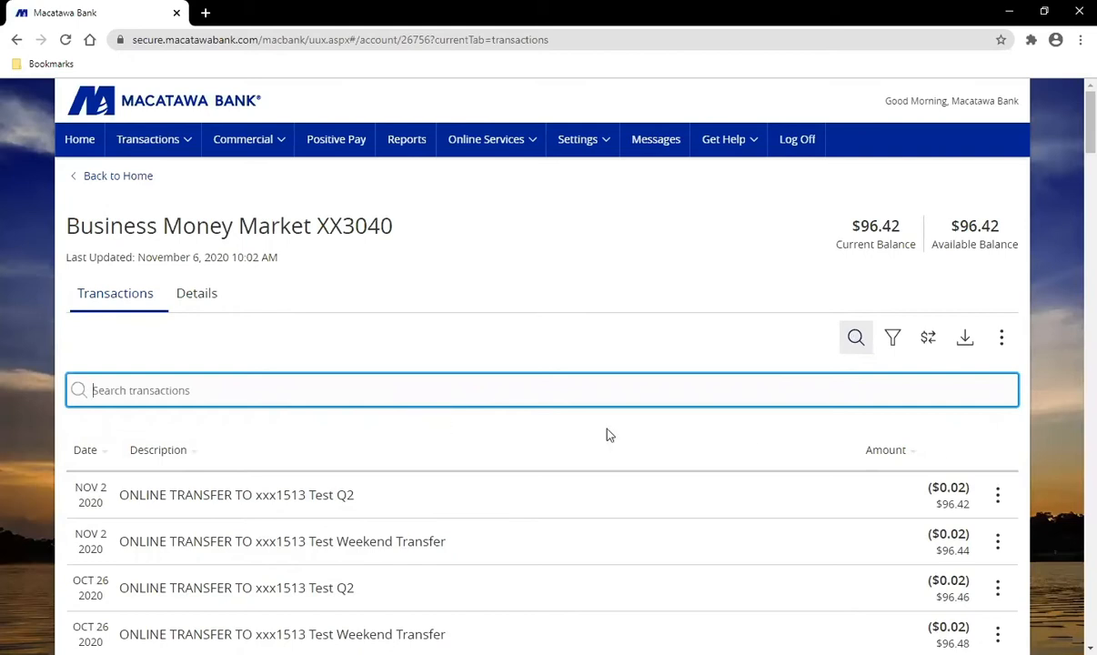
# Step: Open the Filters panel with time period, description, type, amount and check range fields
pyautogui.click(895, 342)
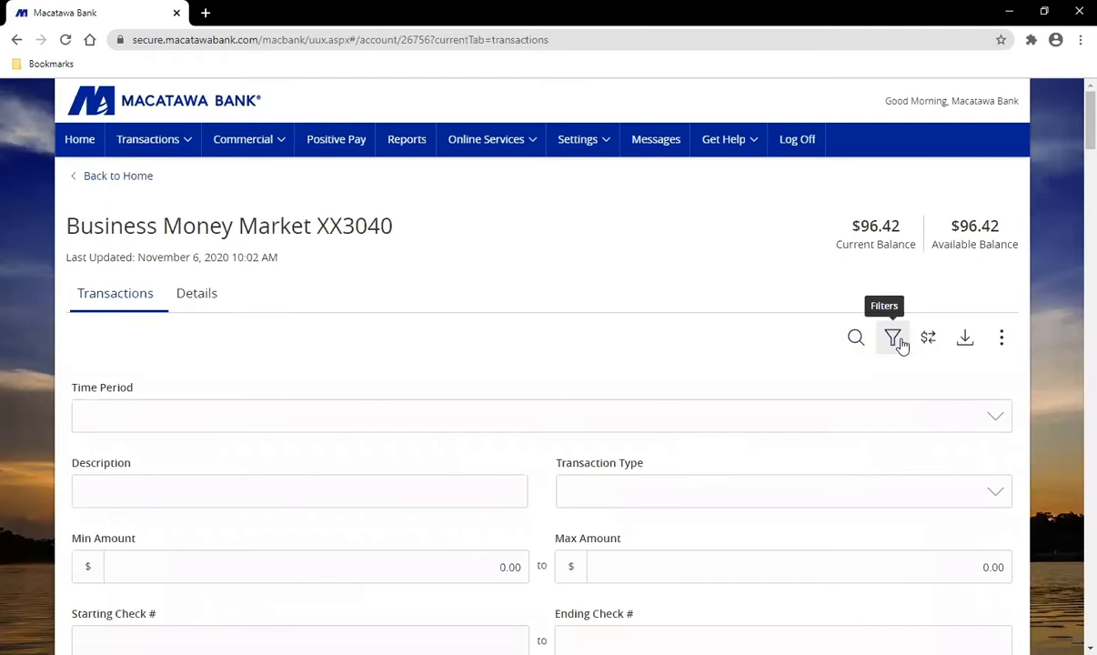
pyautogui.scroll(-1, 865, 401)
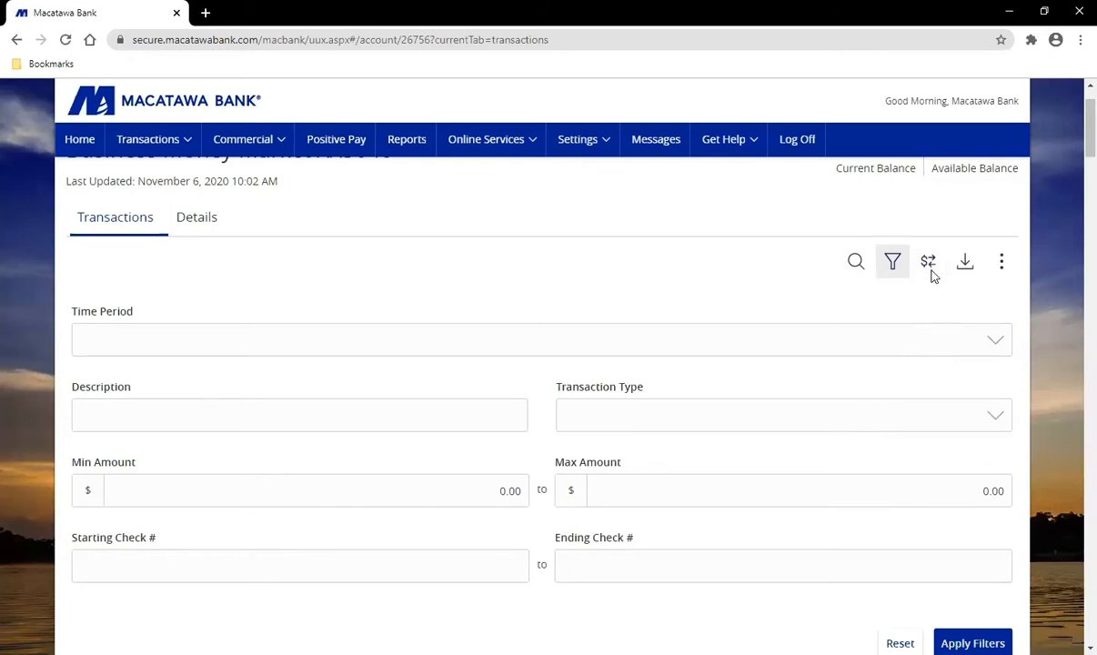
pyautogui.scroll(2, 1026, 389)
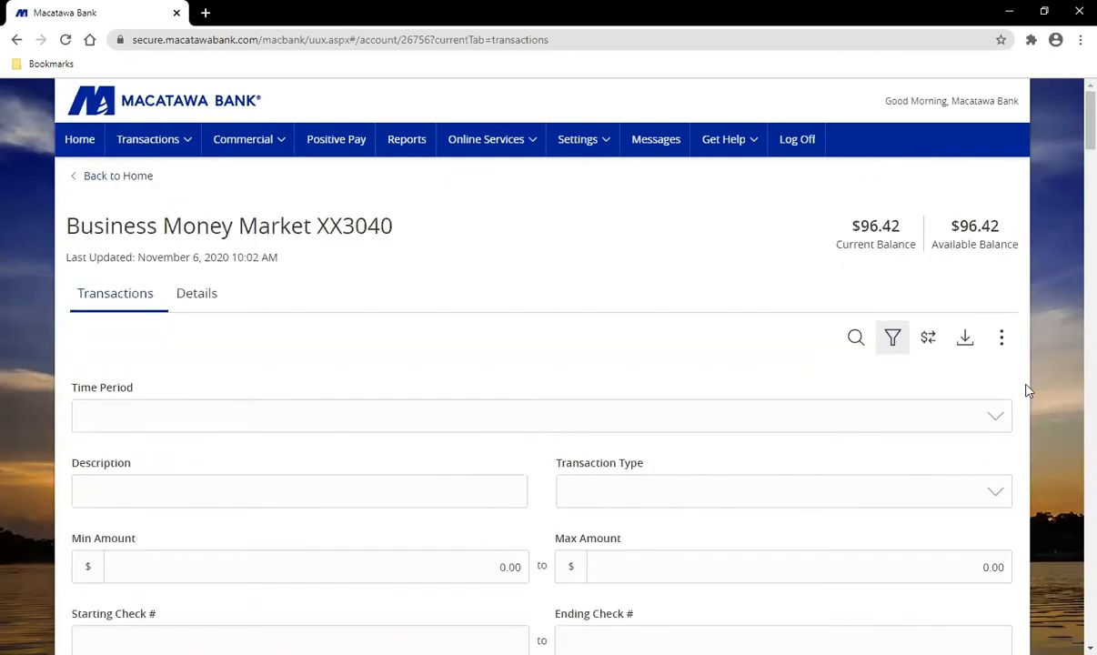
pyautogui.click(1002, 340)
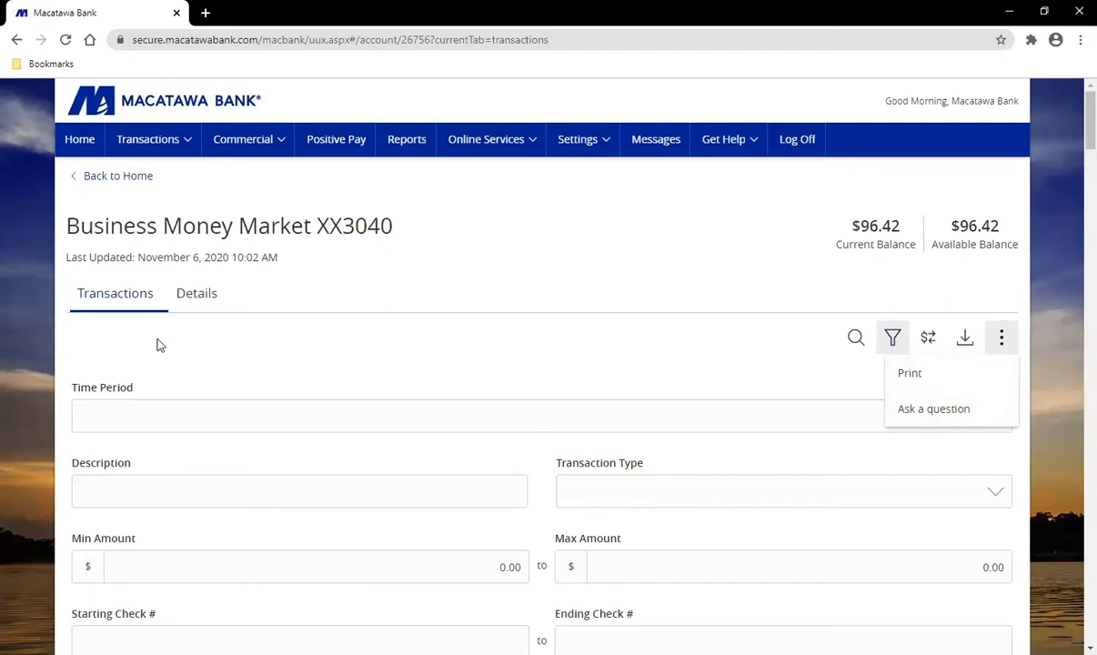
pyautogui.press('Escape')
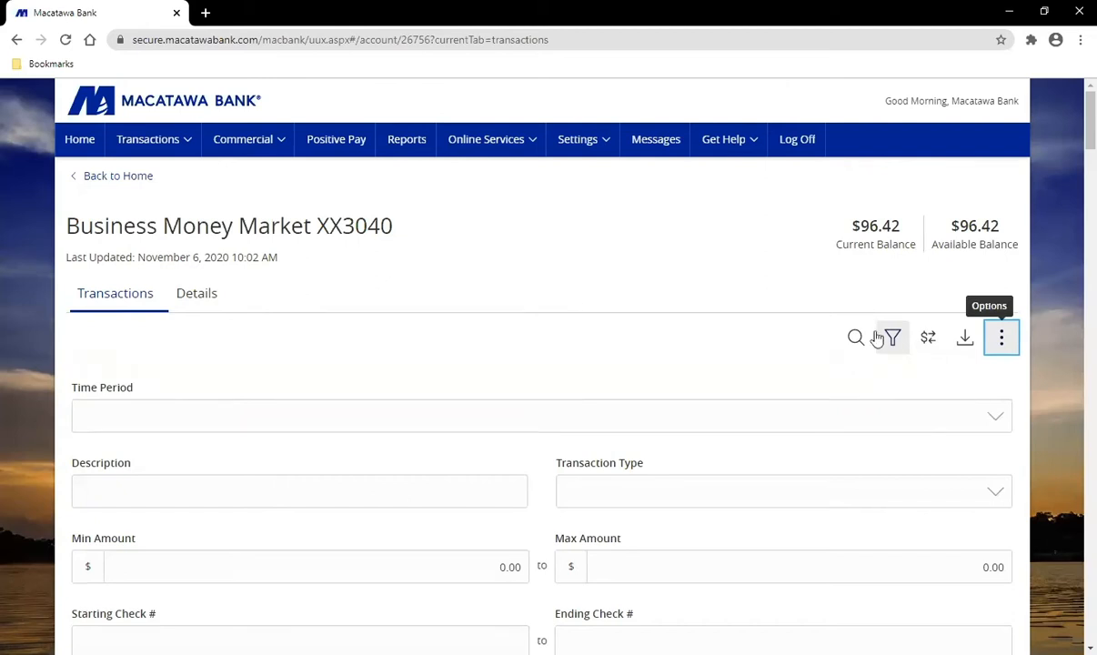
# Step: Switch back to transaction search, view the $0.05 S1 TEST INC transaction's actions, then return Home
pyautogui.click(853, 337)
pyautogui.scroll(-3, 779, 373)
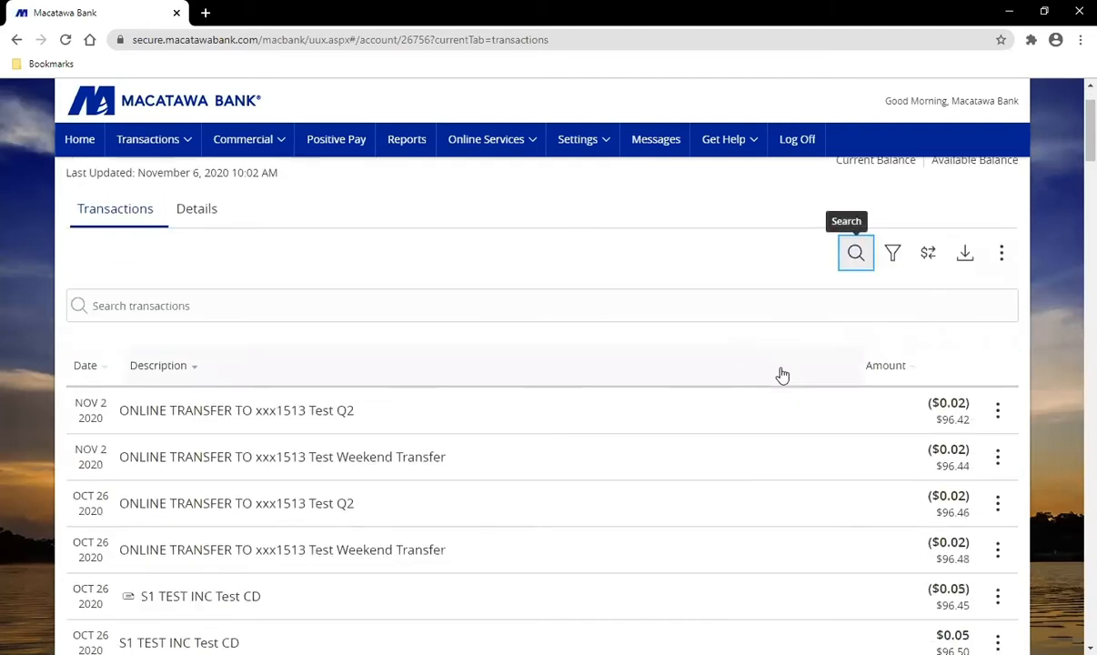
pyautogui.scroll(-1, 678, 438)
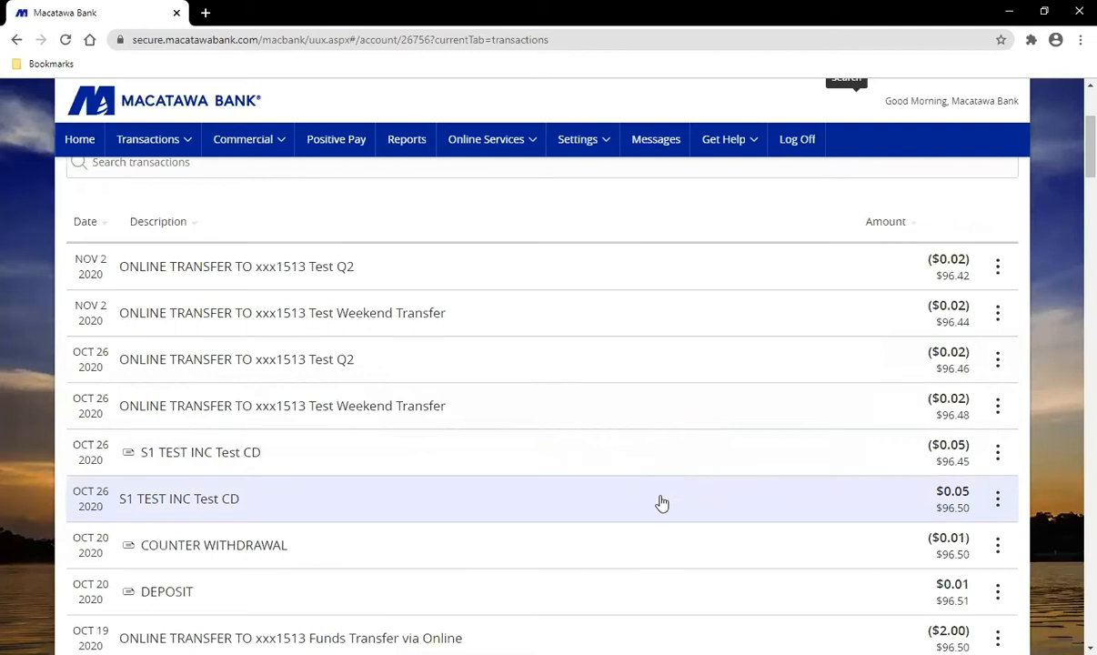
pyautogui.click(996, 500)
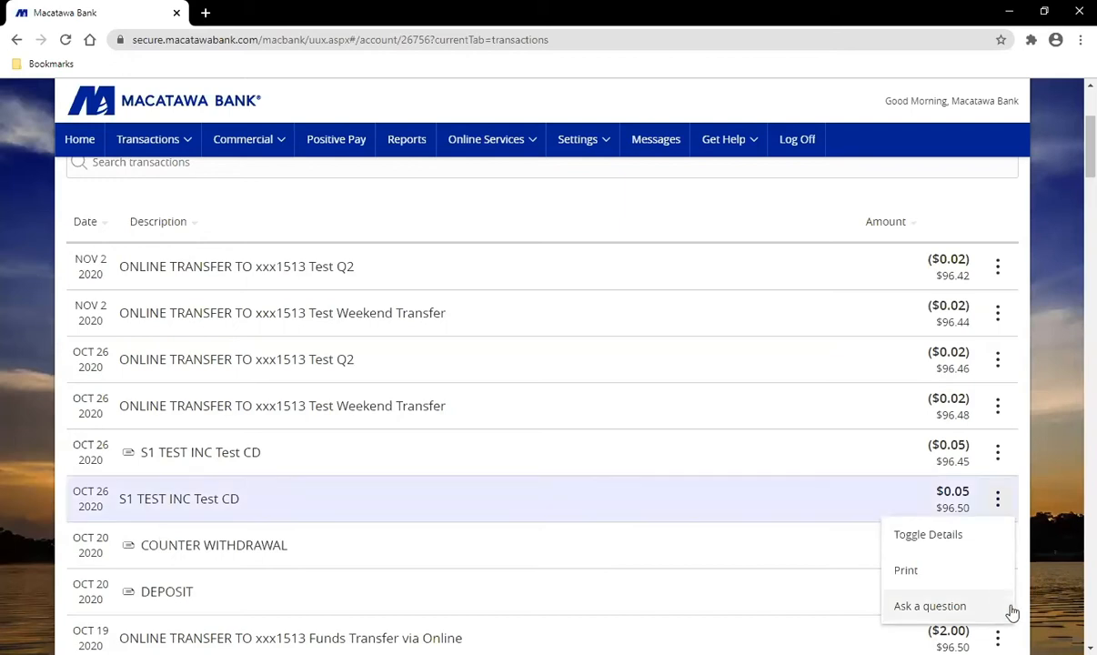
pyautogui.press('Escape')
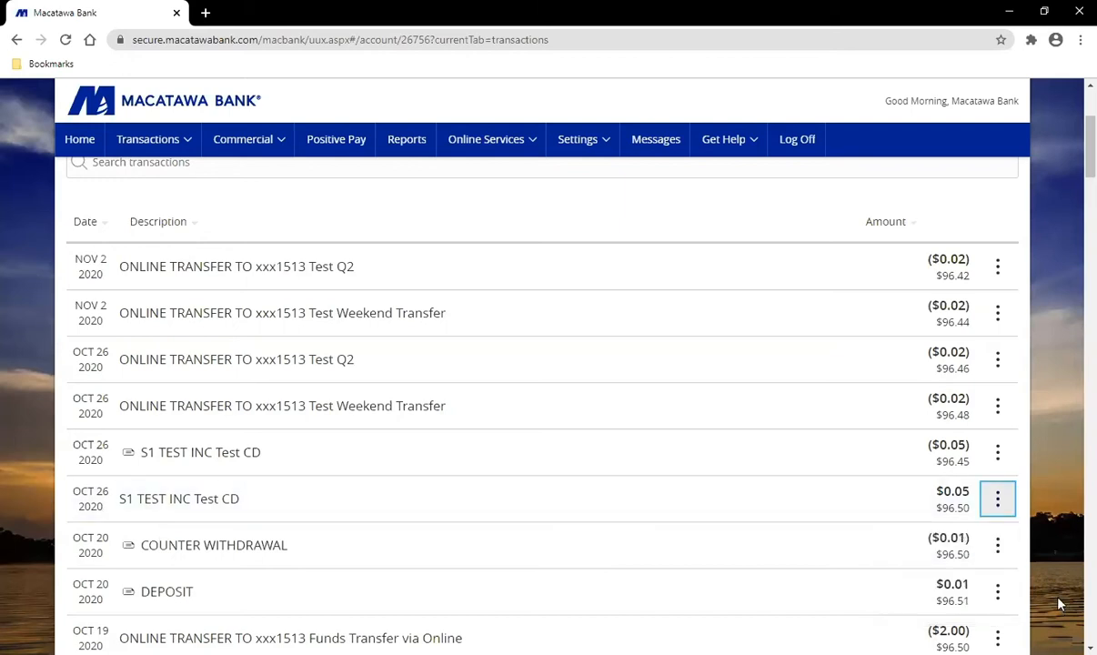
pyautogui.scroll(3, 1059, 605)
pyautogui.click(127, 176)
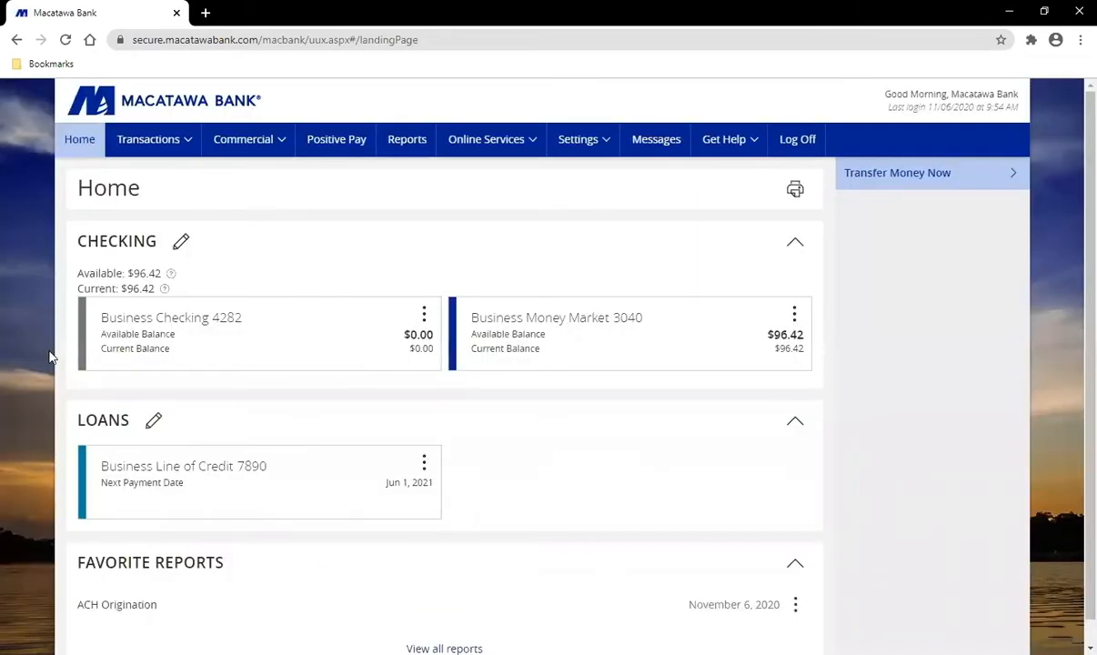
# Step: Review the Home overview, then start a new funds transfer with Transfer Money Now
pyautogui.scroll(-1, 41, 357)
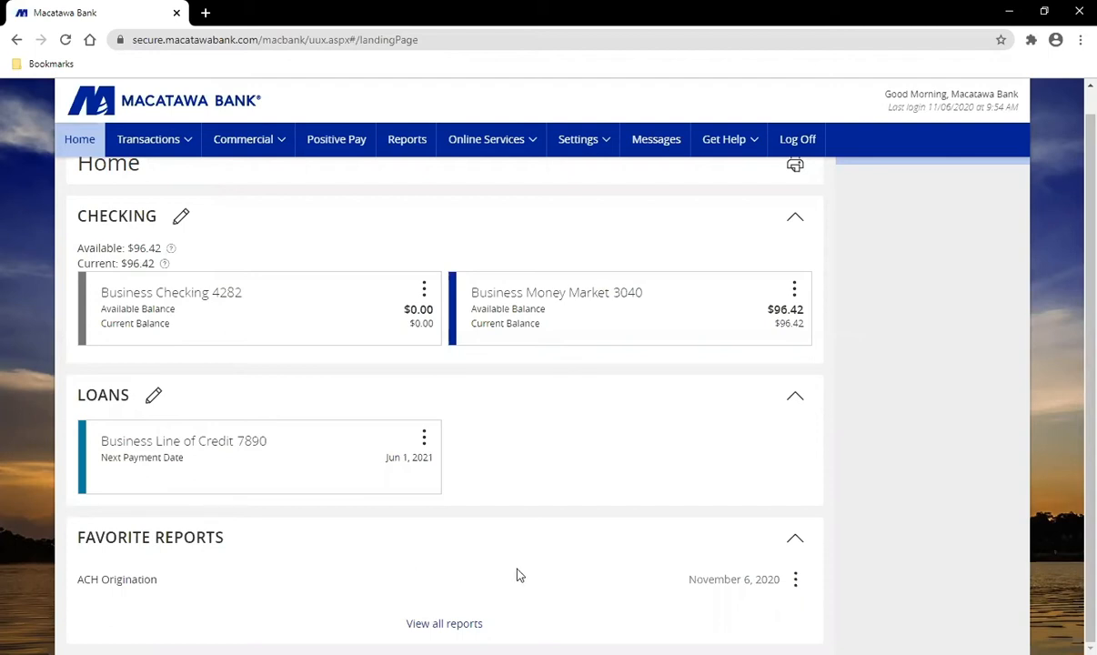
pyautogui.scroll(1, 518, 575)
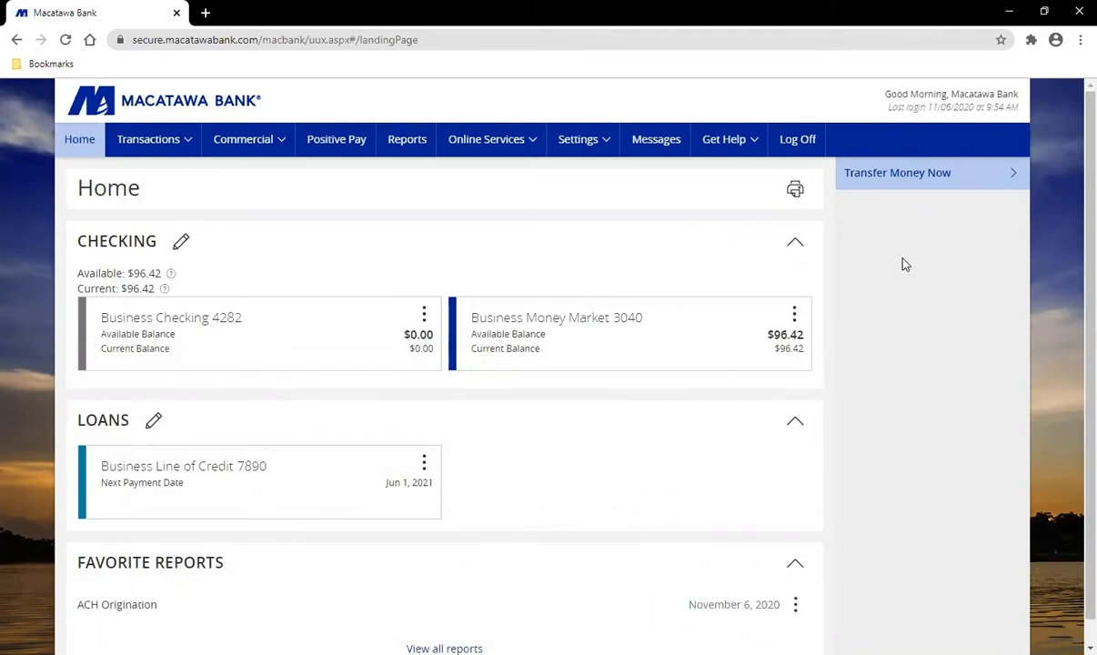
pyautogui.click(923, 193)
pyautogui.click(942, 180)
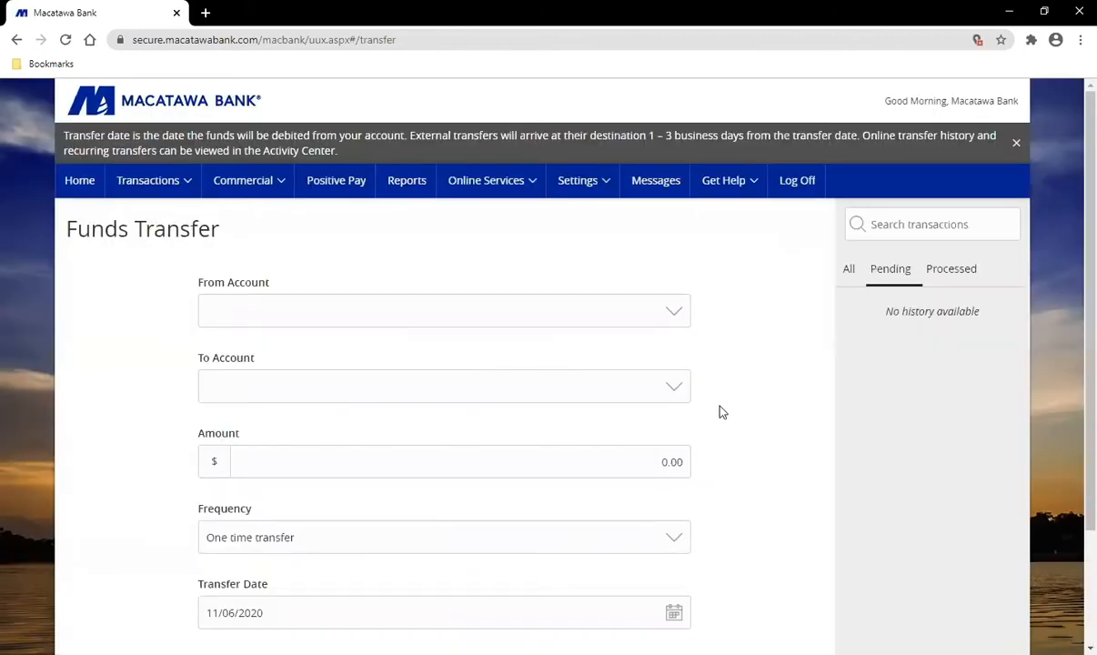
pyautogui.click(77, 185)
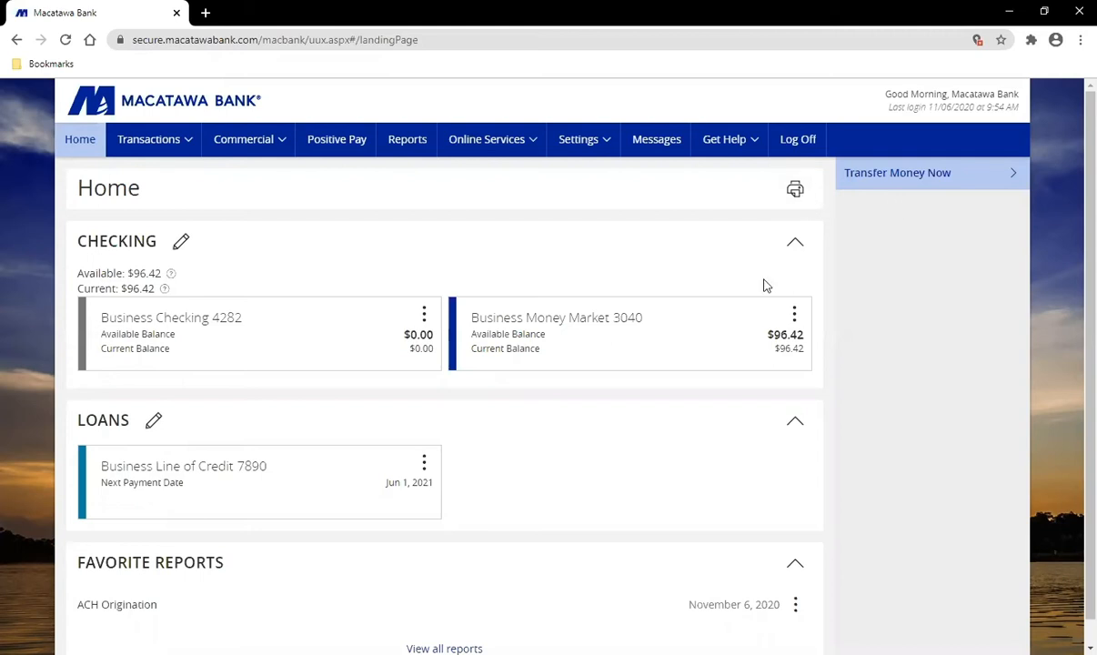
# Step: Open the Activity Center from the Transactions menu to see single transactions
pyautogui.click(177, 144)
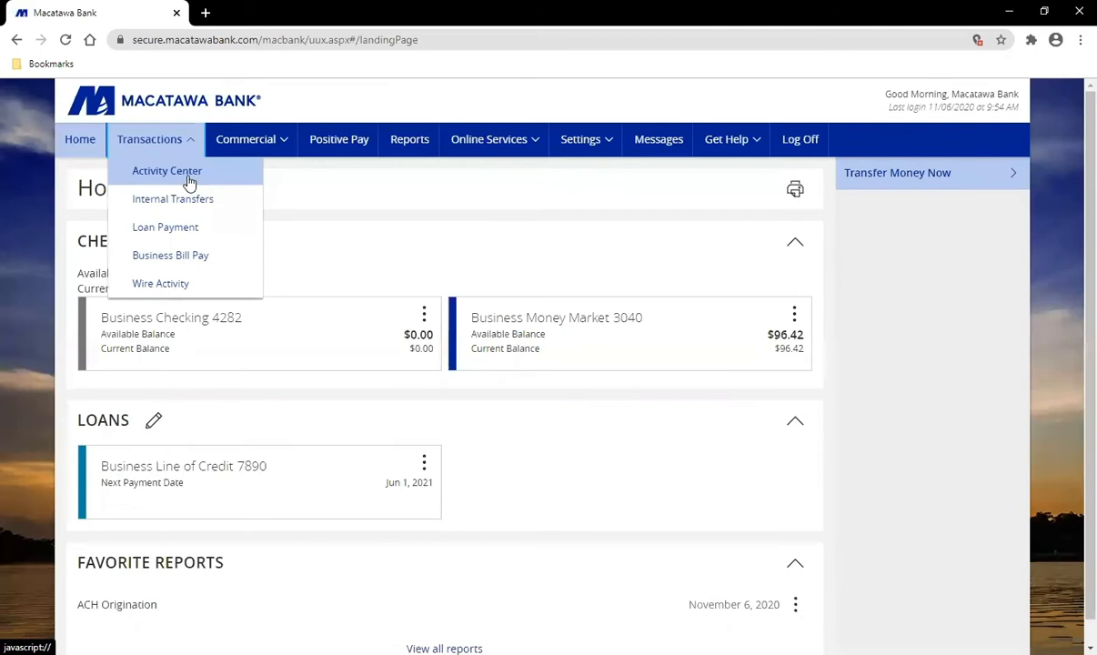
pyautogui.click(184, 171)
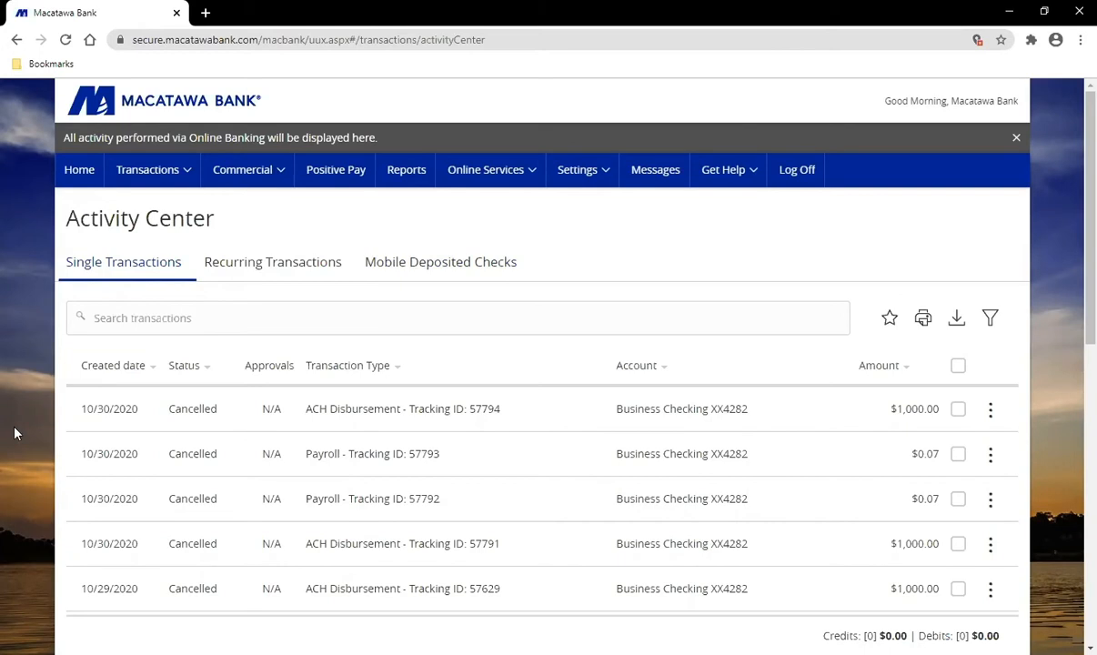
# Step: Switch the Activity Center to the Recurring Transactions tab
pyautogui.click(288, 264)
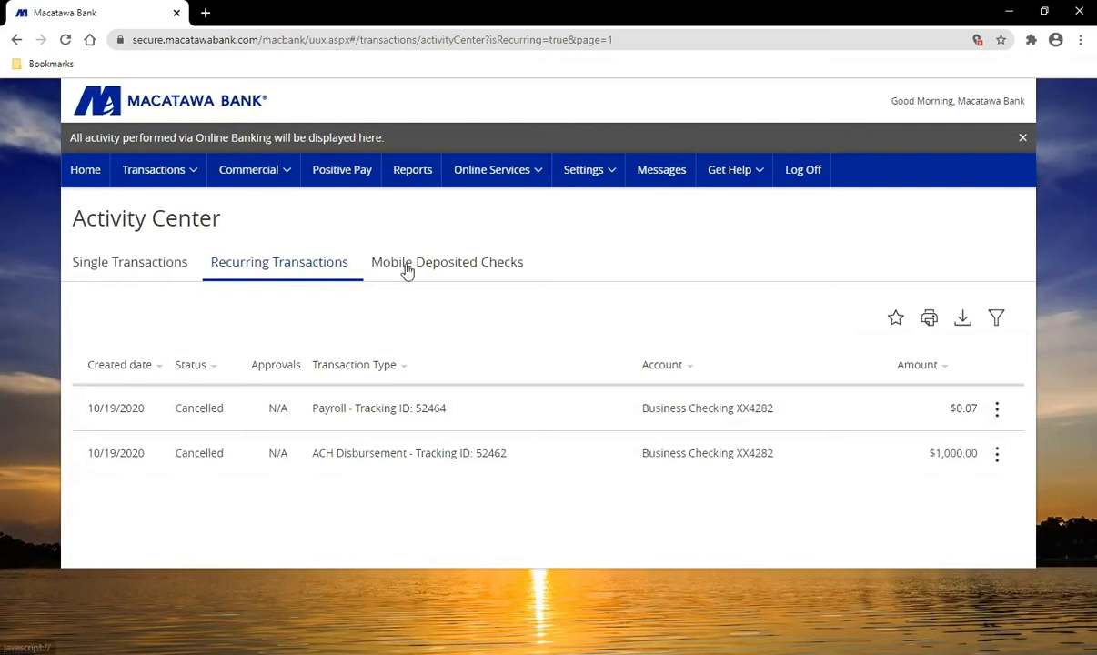
# Step: View the Mobile Deposited Checks tab, then go back to Single Transactions
pyautogui.click(458, 266)
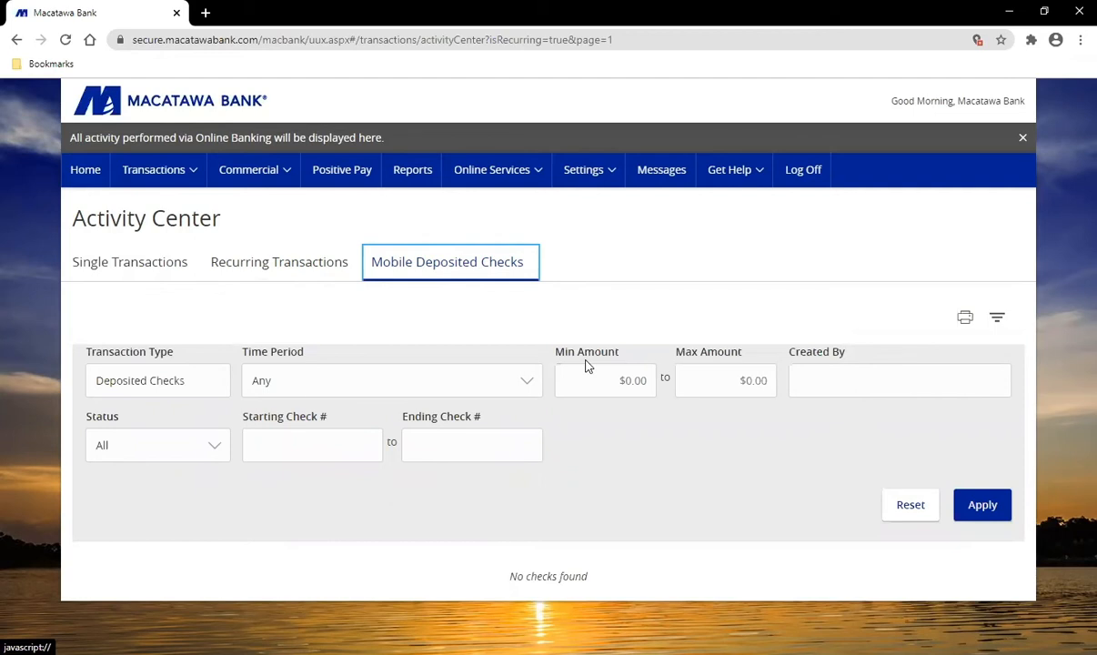
pyautogui.click(165, 262)
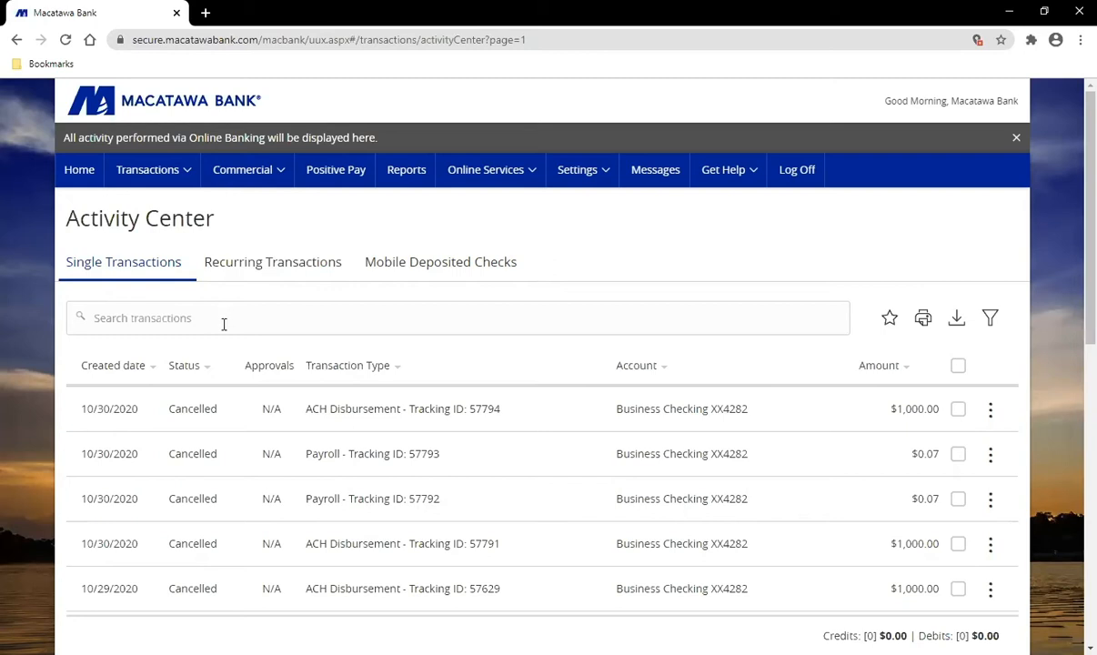
# Step: Bring up the blank filter panel for the single transactions list
pyautogui.click(179, 317)
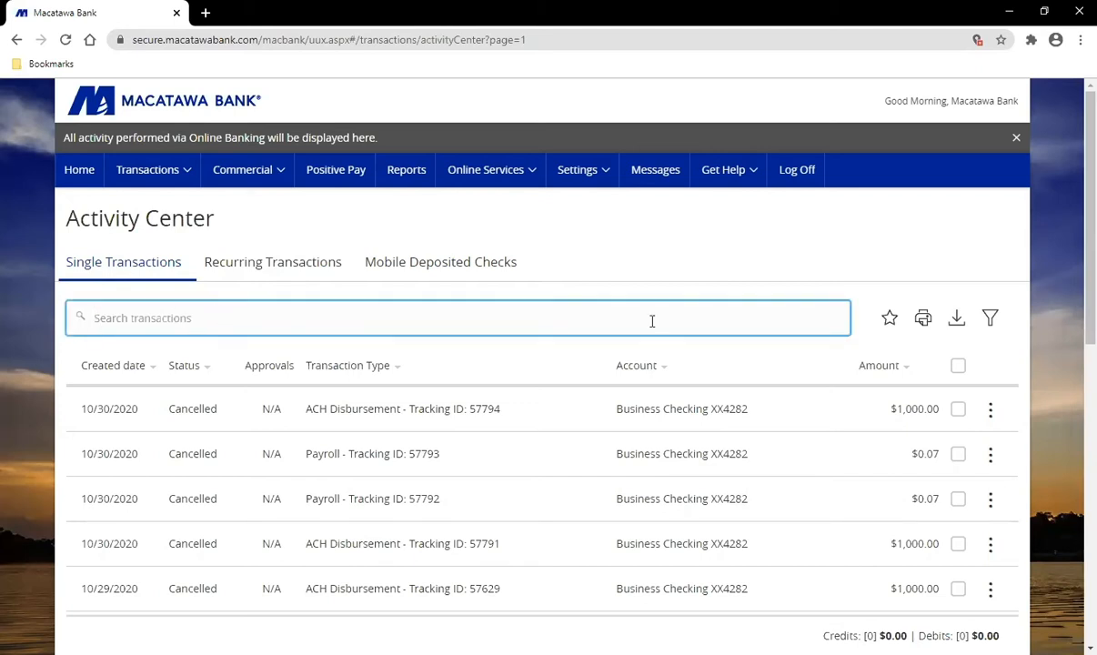
pyautogui.click(991, 318)
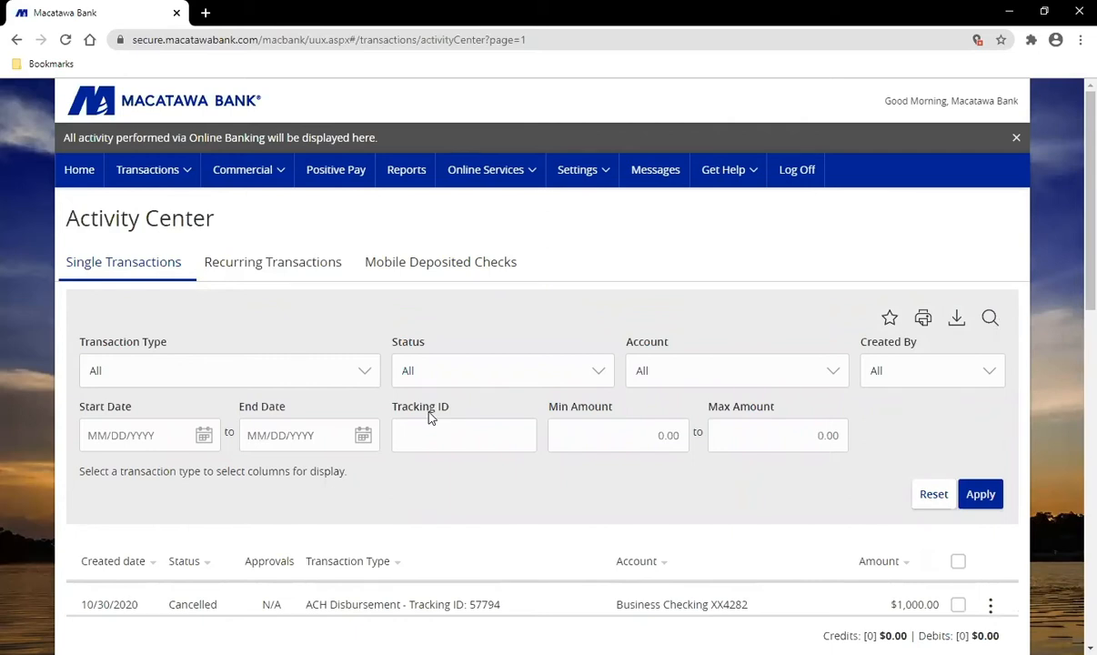
# Step: Set the filter's Transaction Type to ACH Disbursement and review its column choices
pyautogui.click(301, 377)
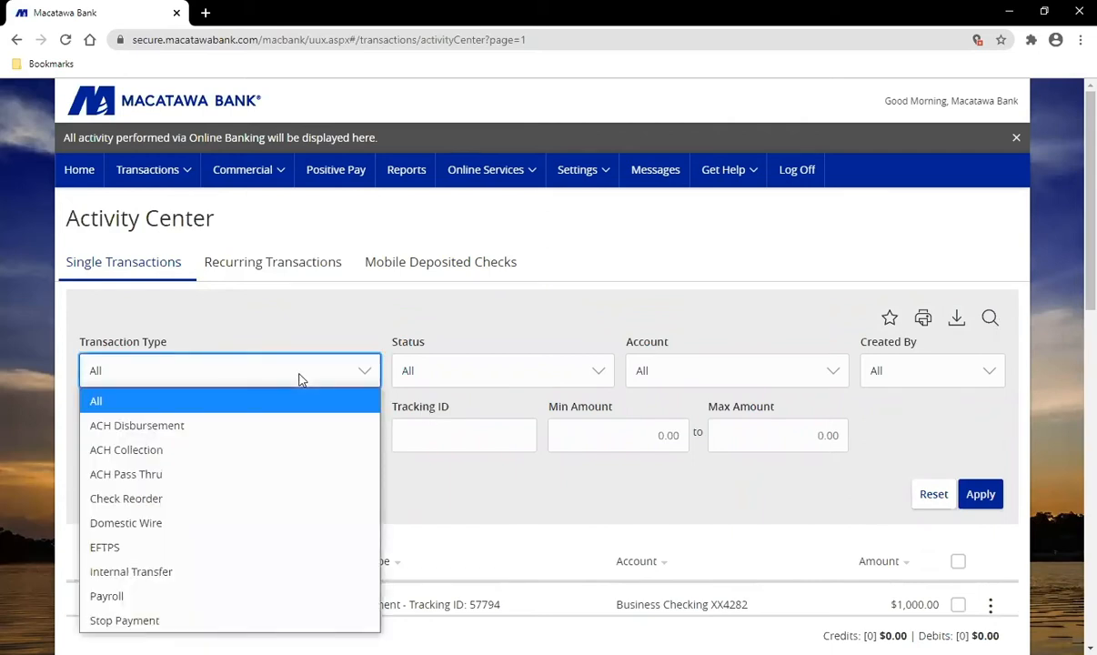
pyautogui.click(143, 434)
pyautogui.scroll(-1, 397, 411)
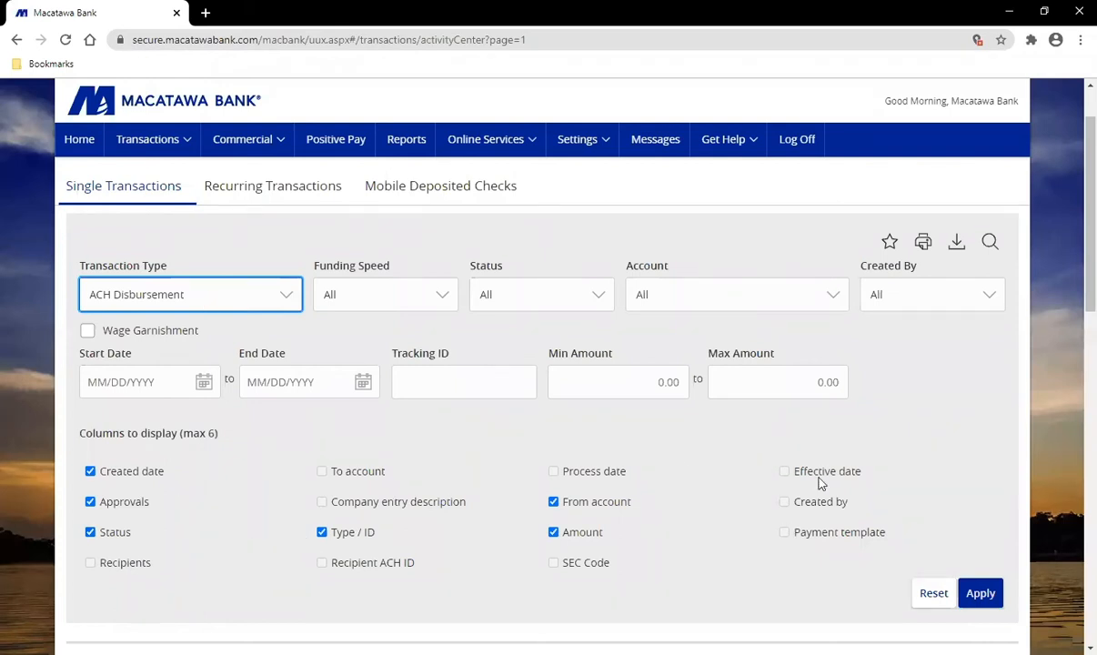
pyautogui.scroll(-2, 768, 539)
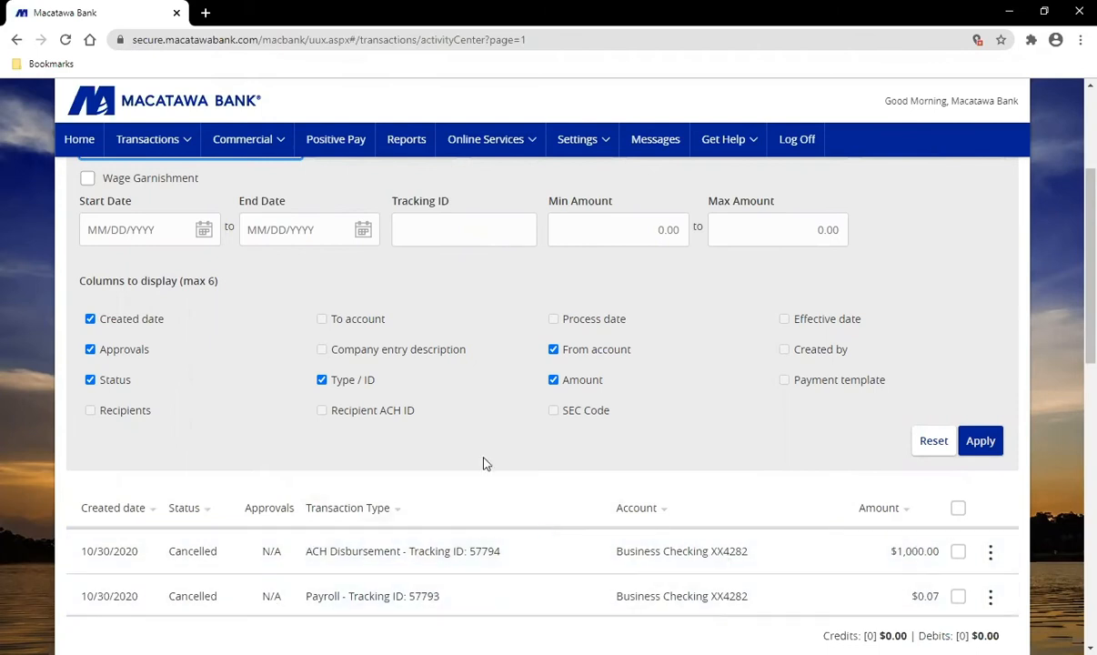
pyautogui.scroll(1, 230, 366)
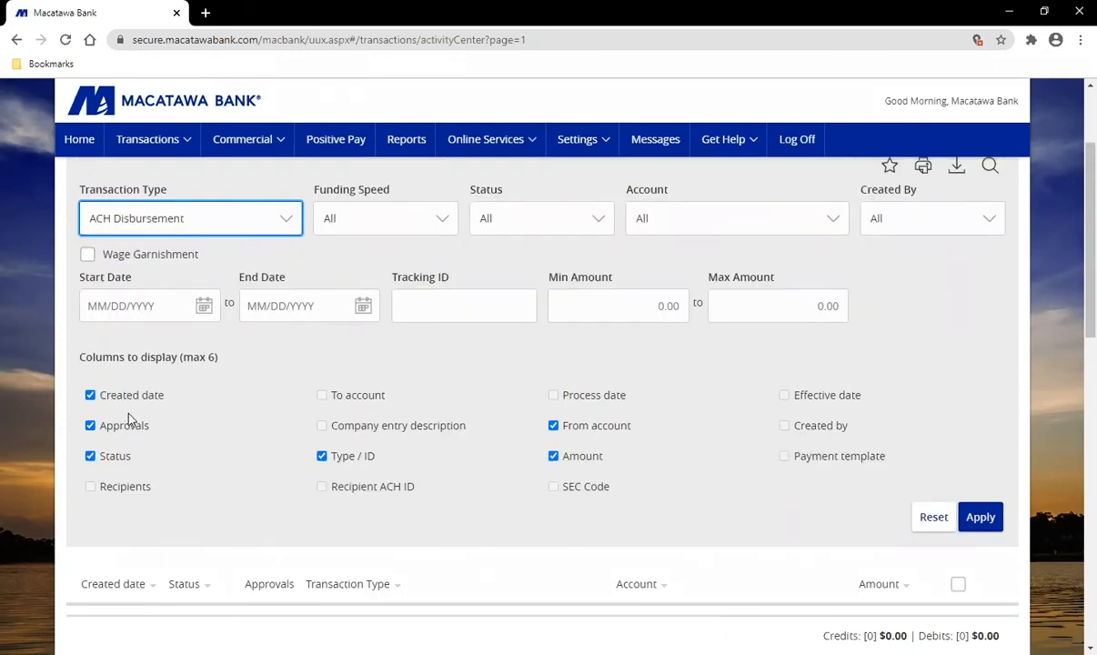
# Step: Replace the Created date column with Effective date and apply the ACH Disbursement filter
pyautogui.click(91, 395)
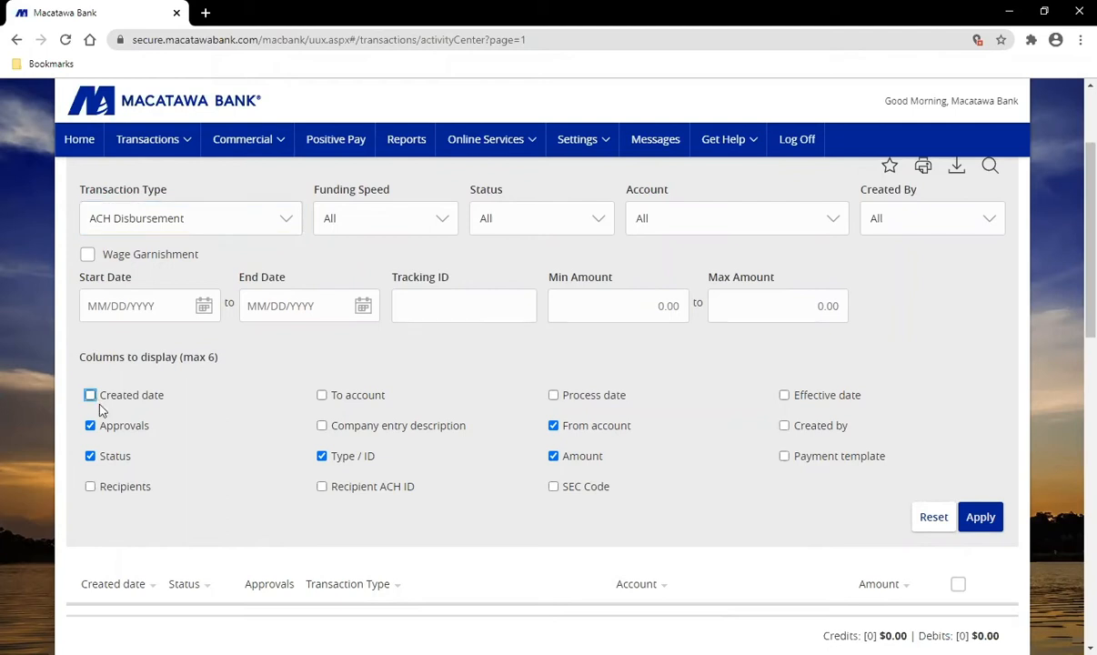
pyautogui.click(784, 395)
pyautogui.click(982, 518)
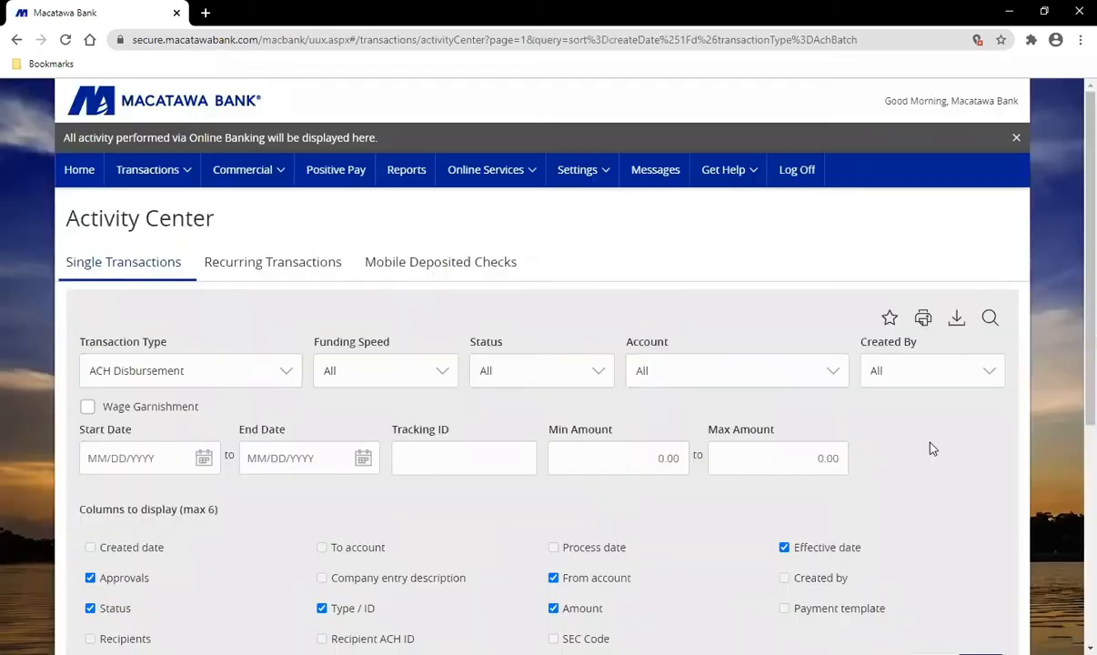
pyautogui.scroll(-4, 928, 446)
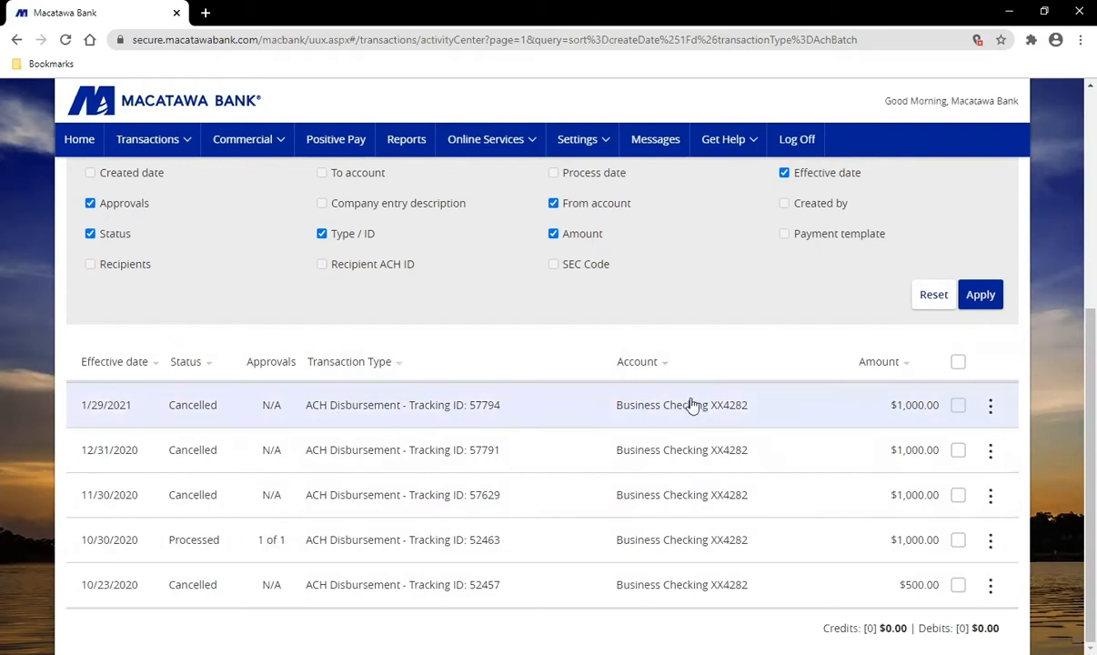
pyautogui.scroll(1, 723, 379)
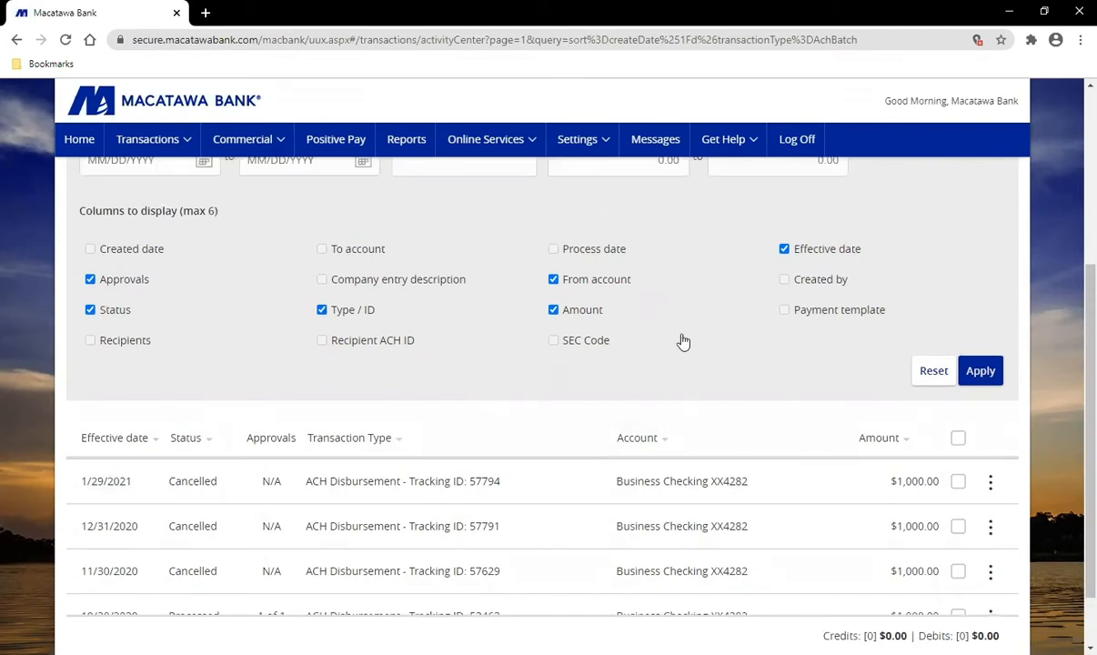
pyautogui.scroll(1, 695, 342)
pyautogui.scroll(1, 683, 376)
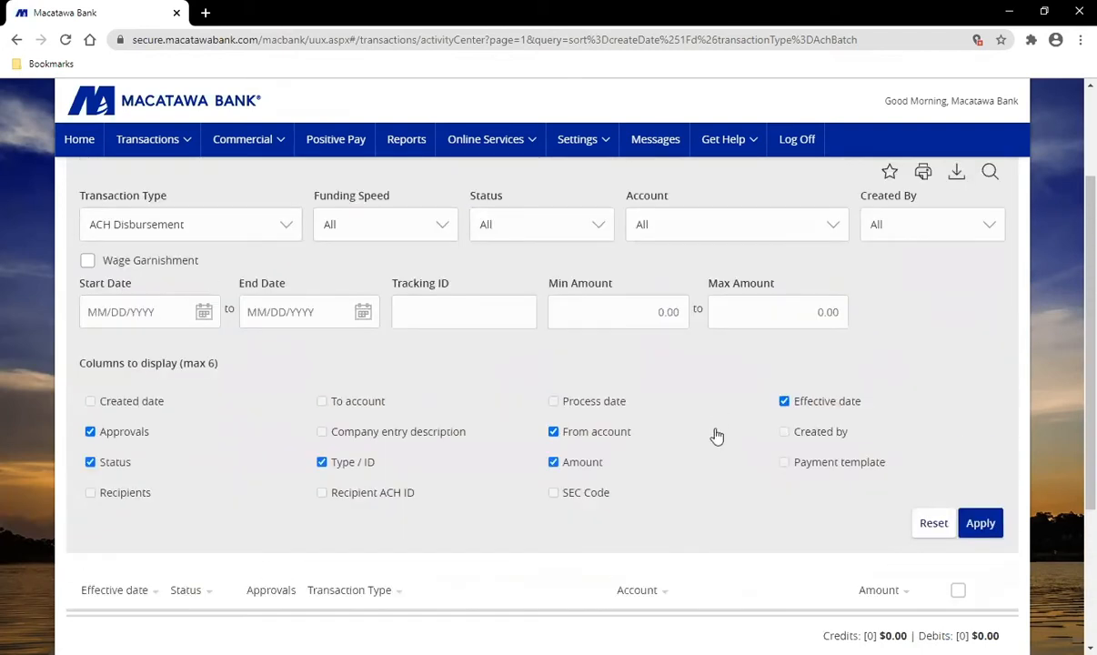
pyautogui.scroll(1, 775, 421)
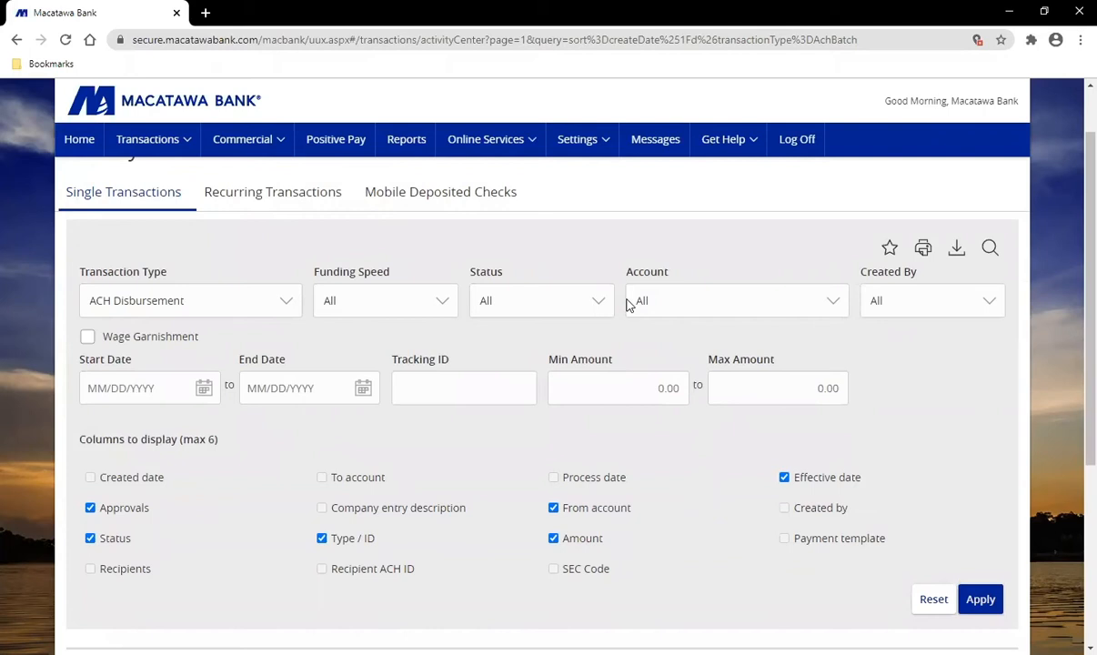
# Step: Load the saved Payroll favorite filter and hide the filter panel to view its results
pyautogui.click(889, 249)
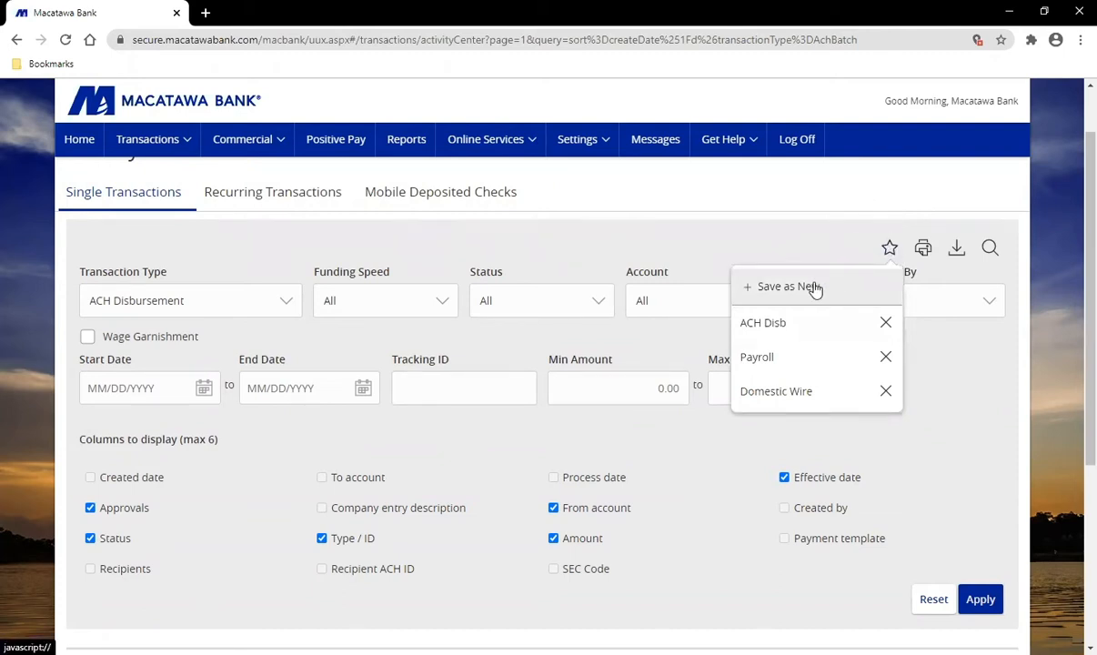
pyautogui.click(801, 362)
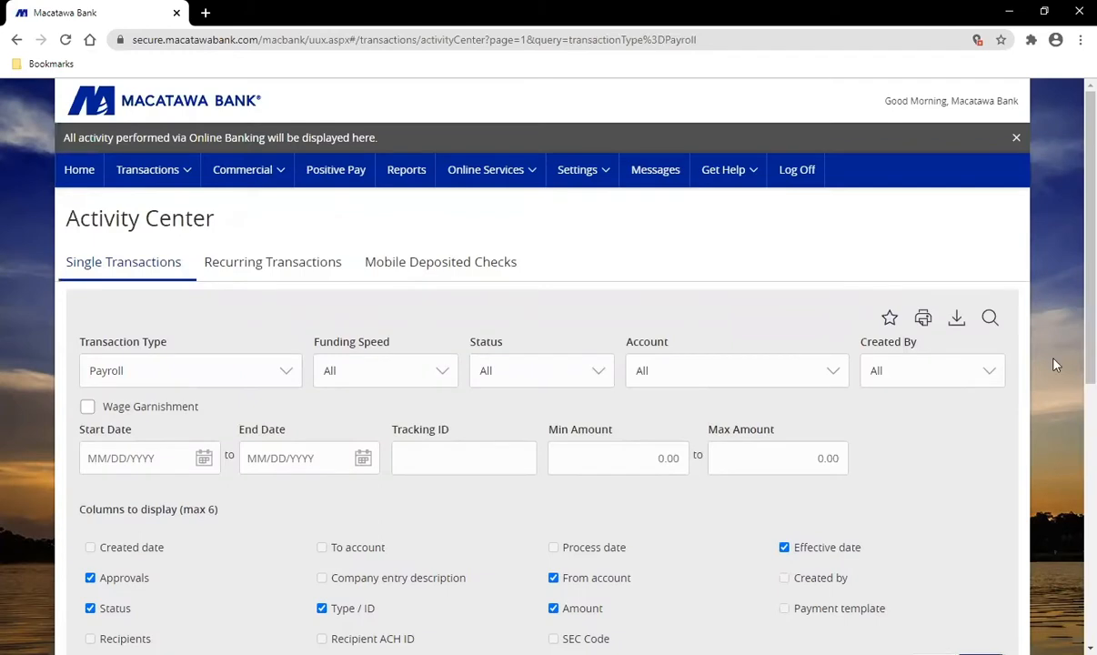
pyautogui.click(990, 317)
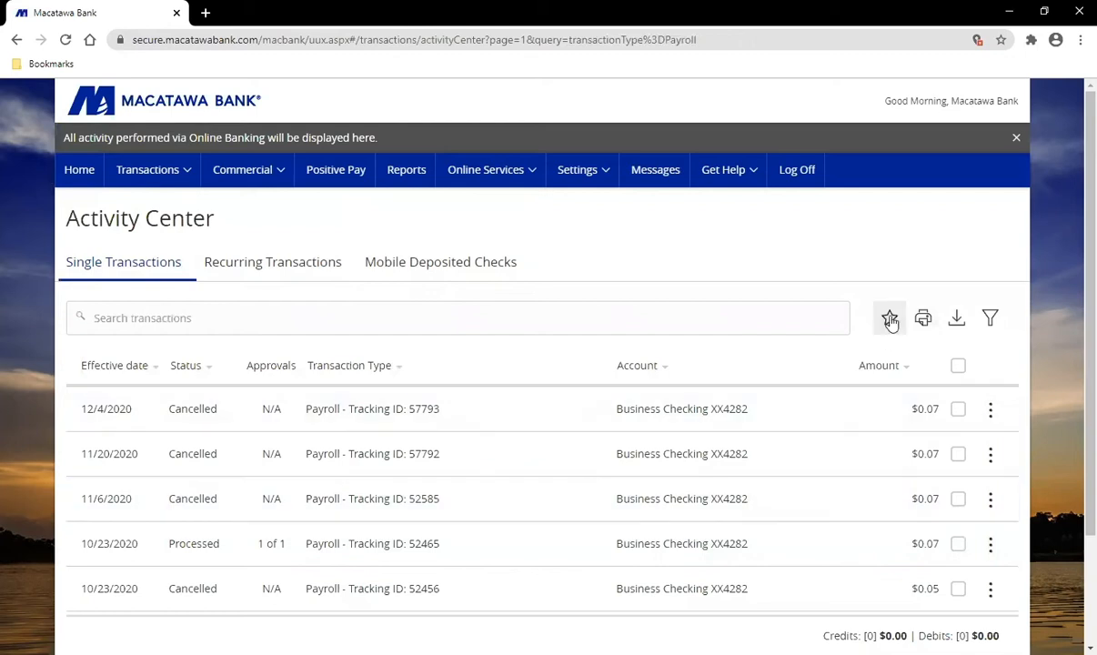
# Step: Load the saved Domestic Wire favorite filter, showing seven cancelled wires of $10.00 and $1.00
pyautogui.click(889, 319)
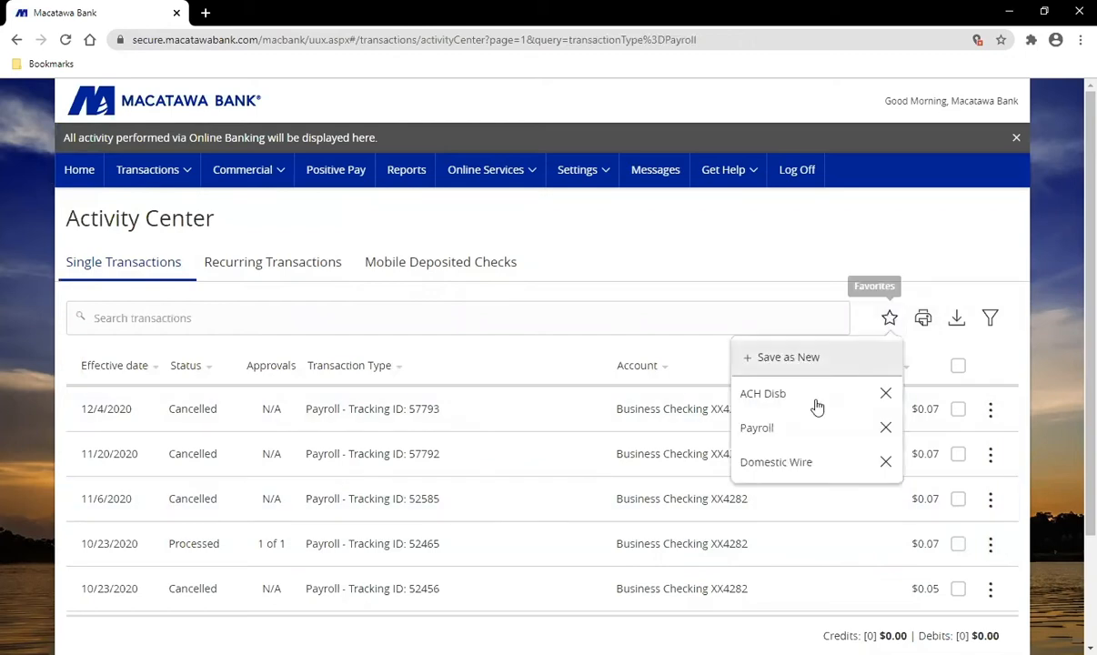
pyautogui.click(804, 471)
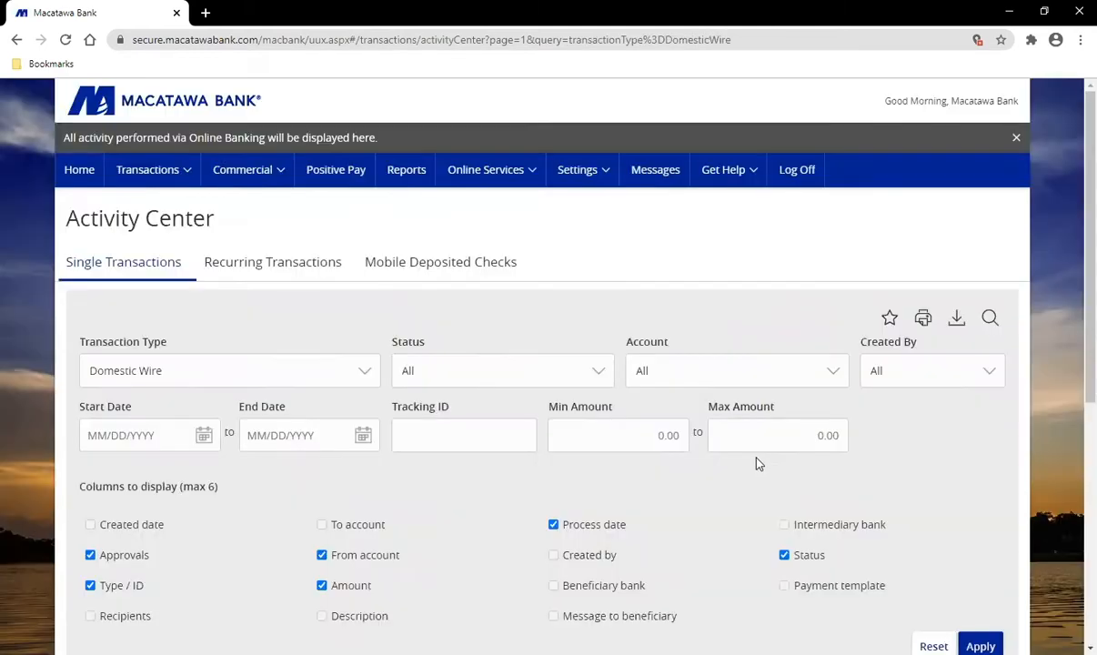
pyautogui.scroll(-5, 614, 499)
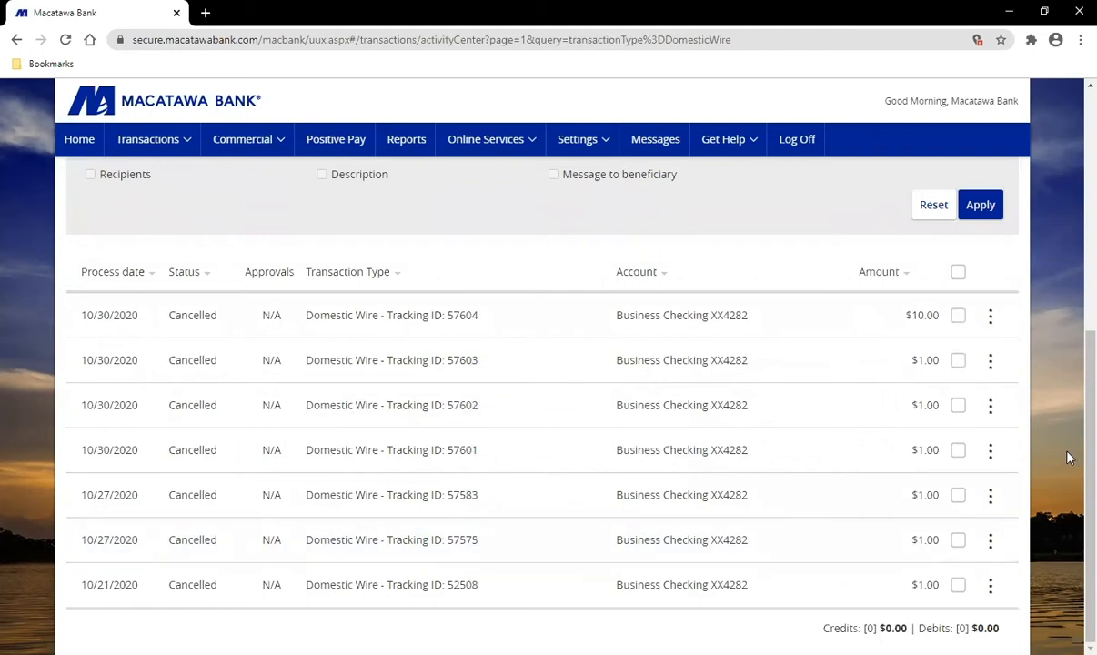
pyautogui.scroll(5, 1068, 458)
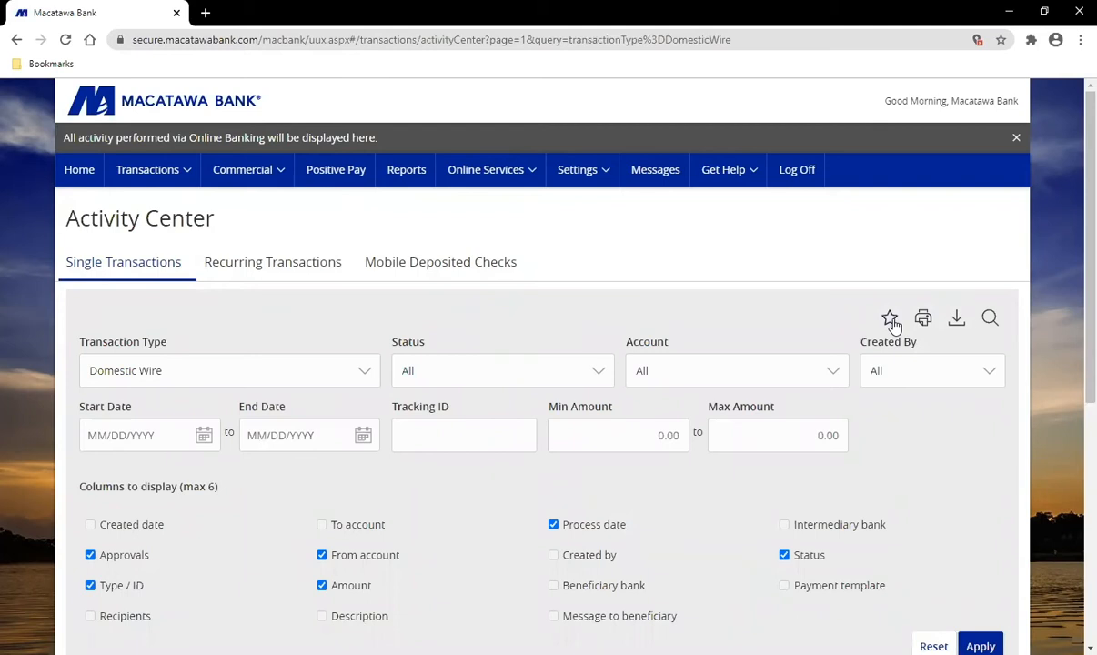
pyautogui.click(76, 271)
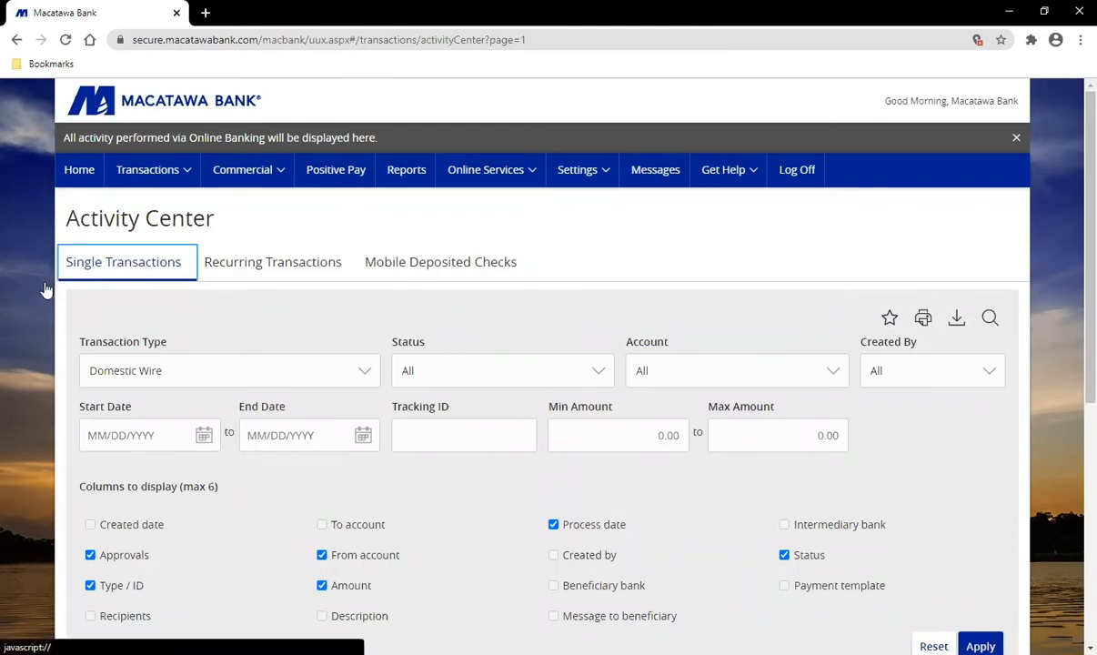
# Step: Filter recurring transactions to All types, showing Payroll $0.07 and ACH Disbursement $1,000.00
pyautogui.click(273, 267)
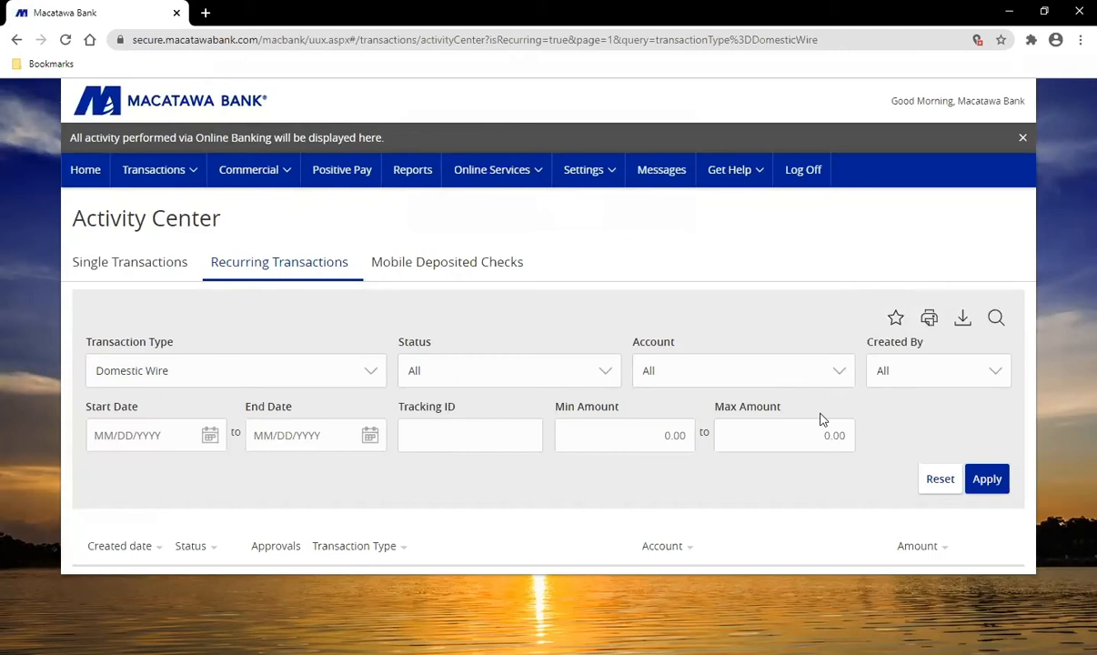
pyautogui.click(290, 373)
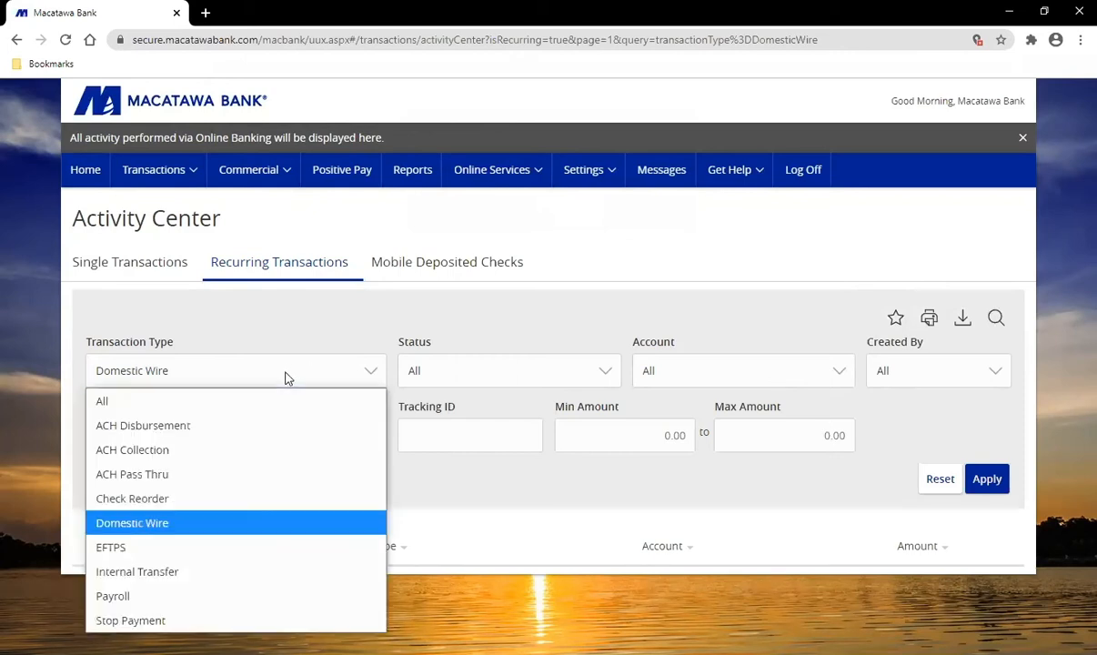
pyautogui.click(203, 409)
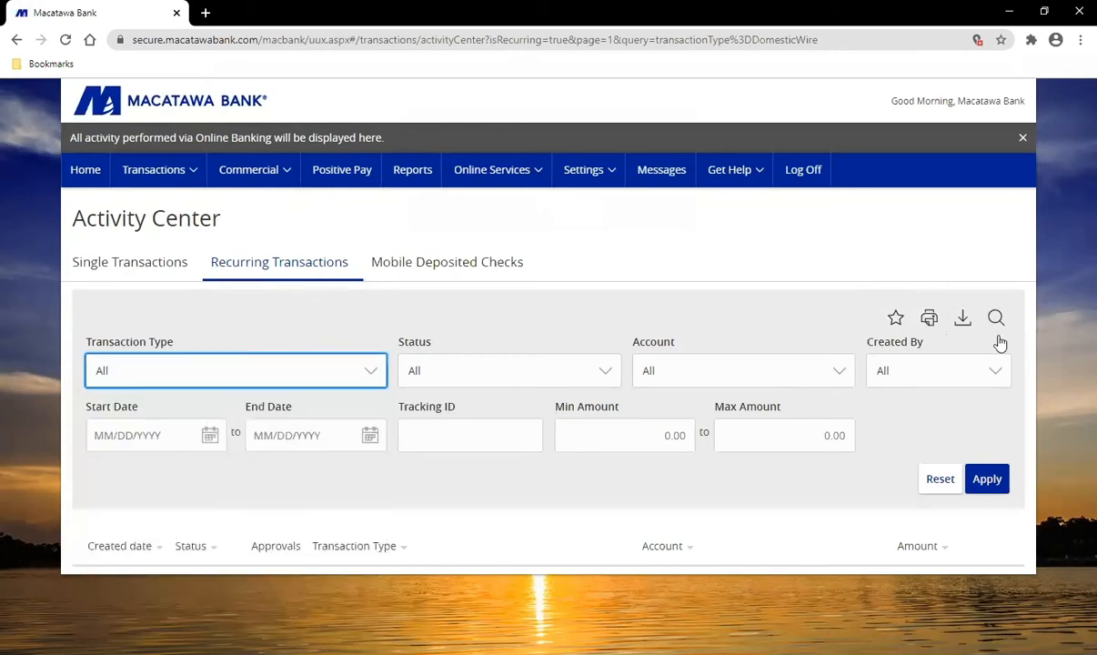
pyautogui.click(995, 482)
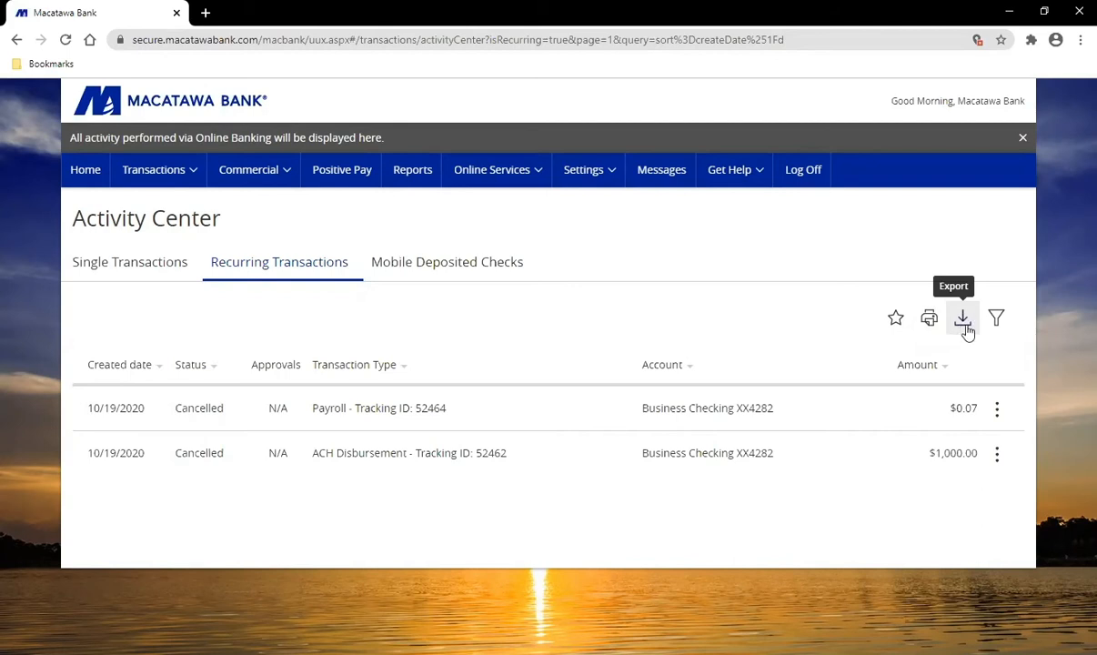
pyautogui.click(171, 185)
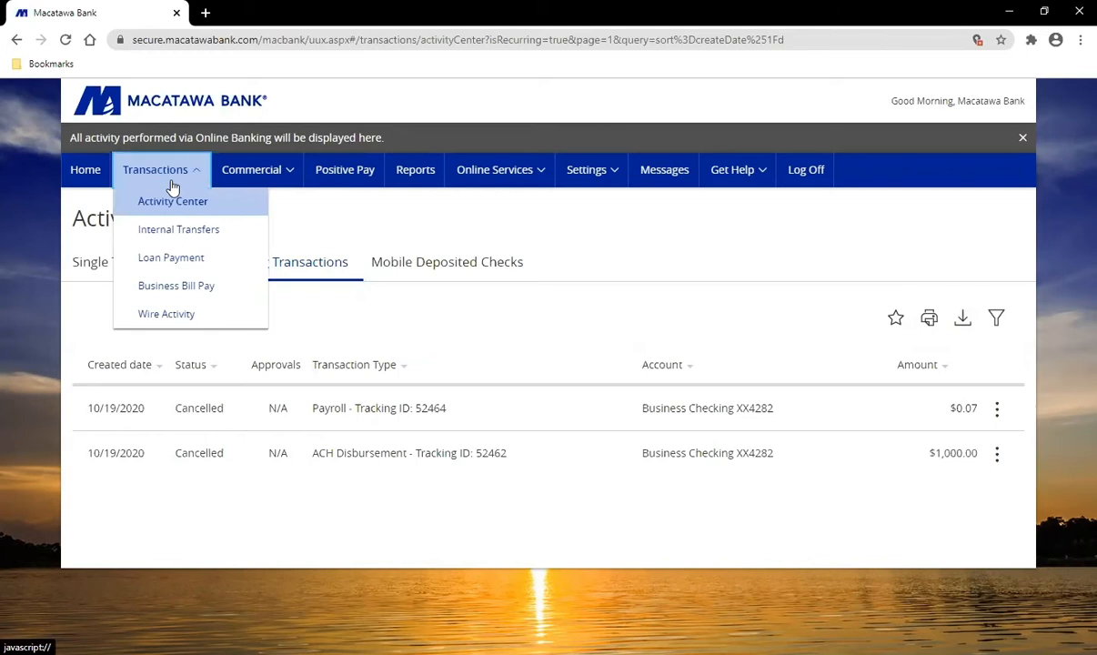
# Step: Open the Funds Transfer page and look over its empty form and transfer-date notice
pyautogui.click(195, 238)
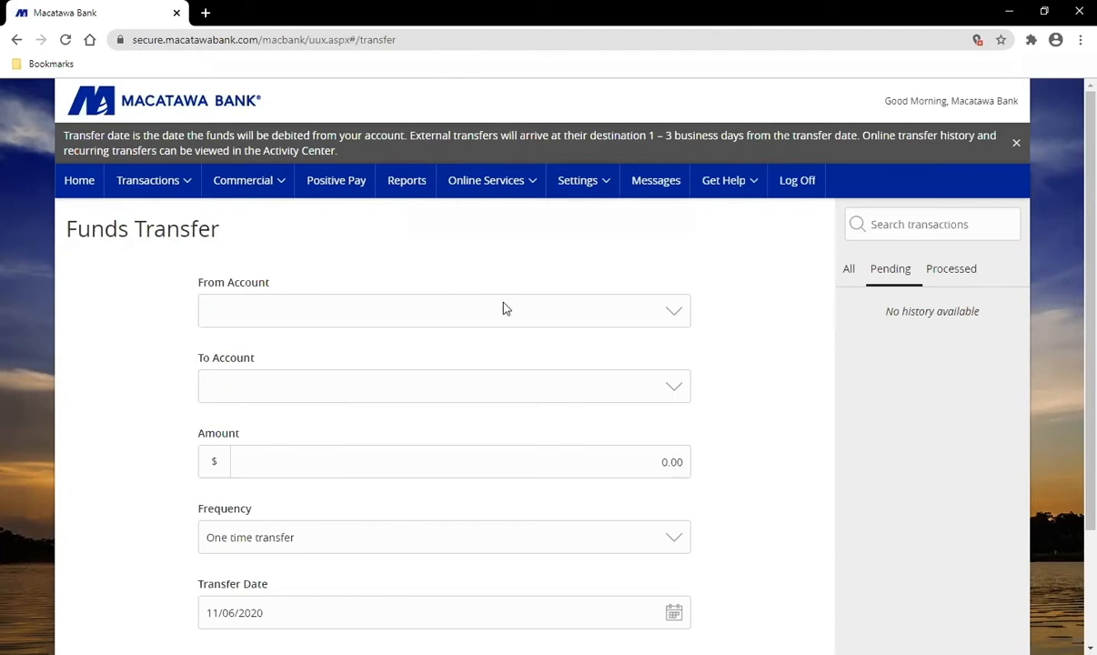
pyautogui.scroll(-1, 804, 462)
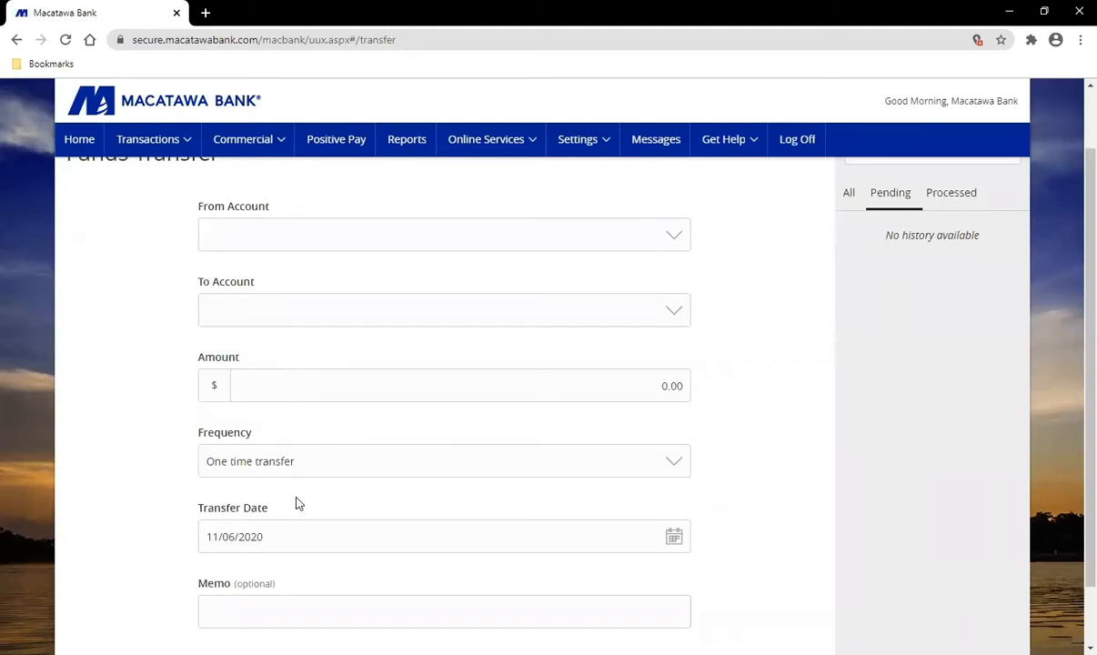
pyautogui.scroll(-1, 333, 485)
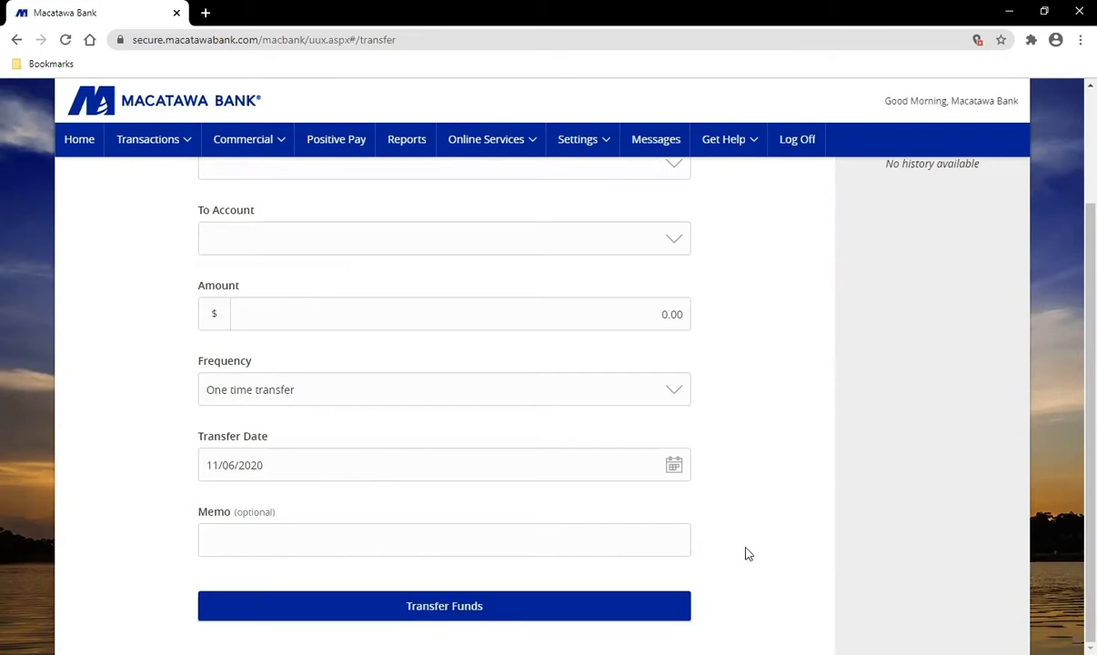
pyautogui.scroll(3, 748, 554)
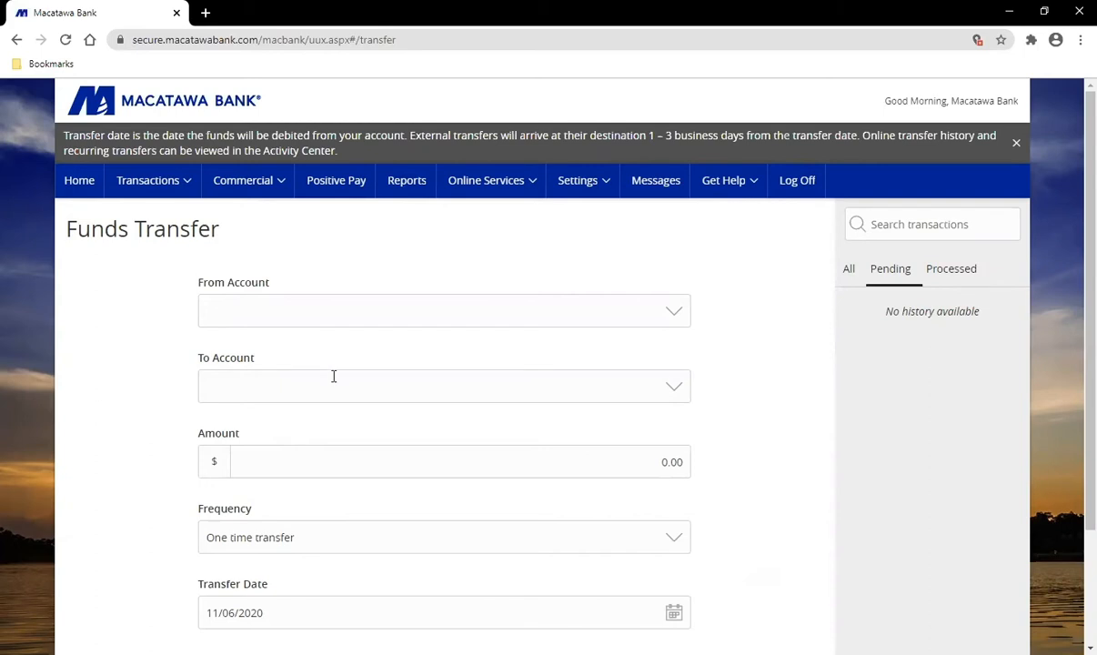
pyautogui.click(178, 189)
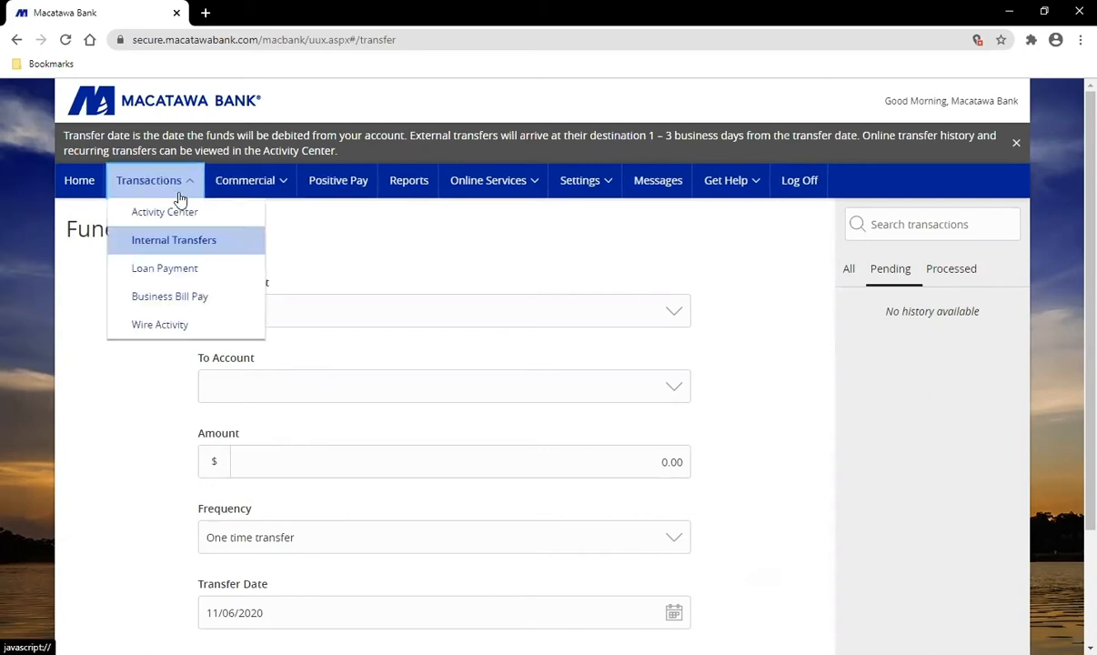
# Step: Start a Loan Payment from Business Checking to the Business Line of Credit, showing $1,000.00 principal and $50.00 due
pyautogui.click(185, 272)
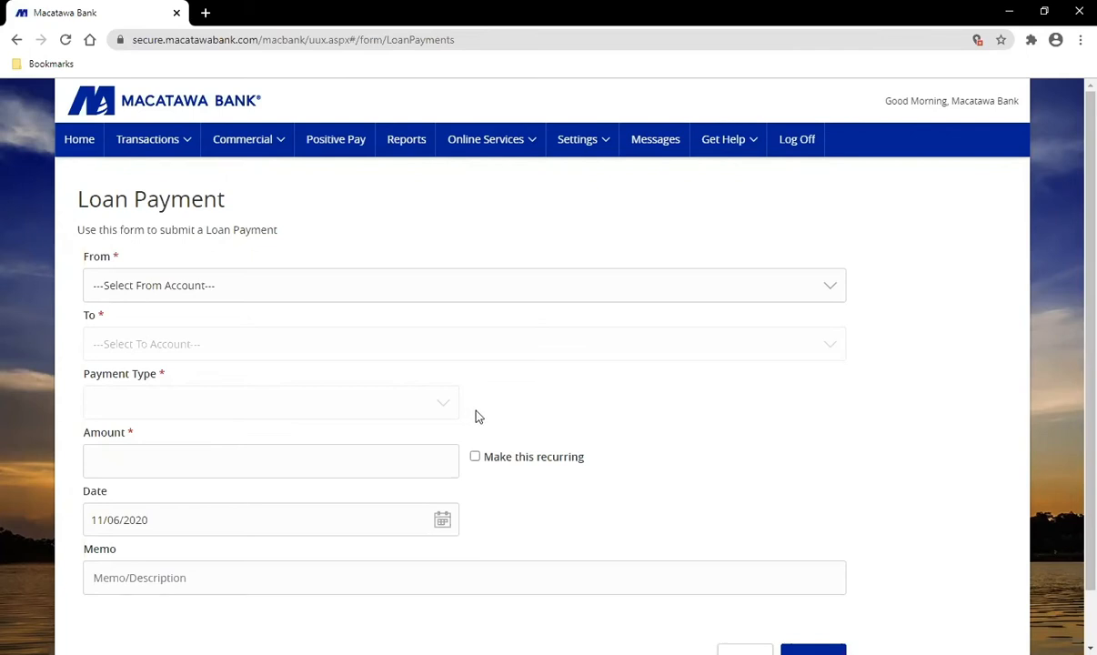
pyautogui.click(180, 291)
pyautogui.click(197, 345)
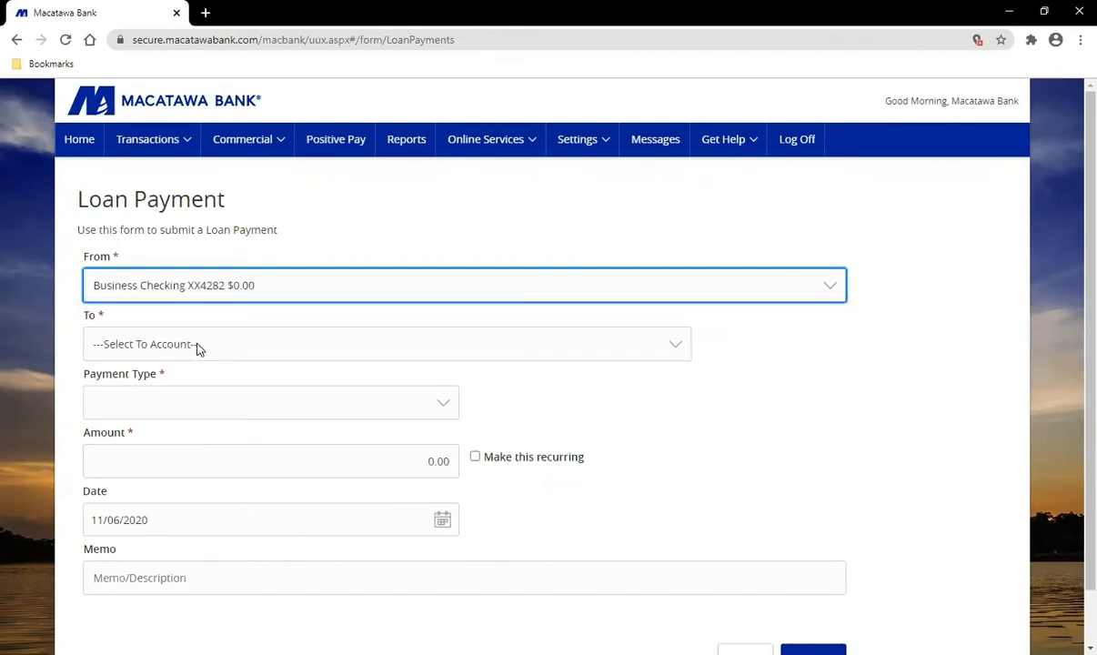
pyautogui.click(200, 349)
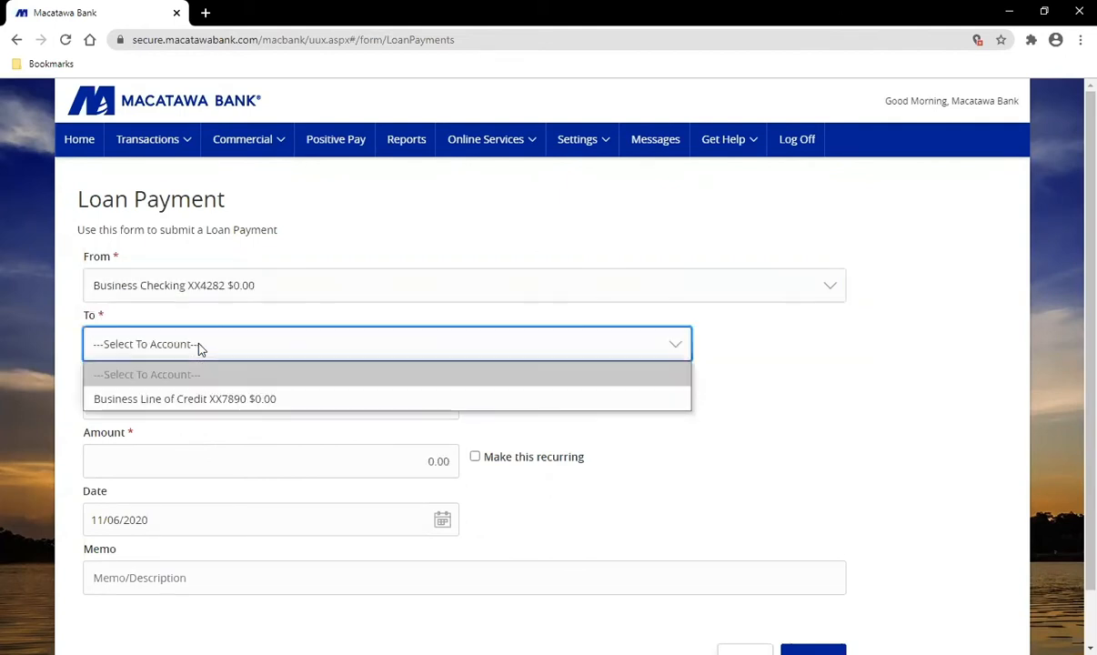
pyautogui.click(210, 405)
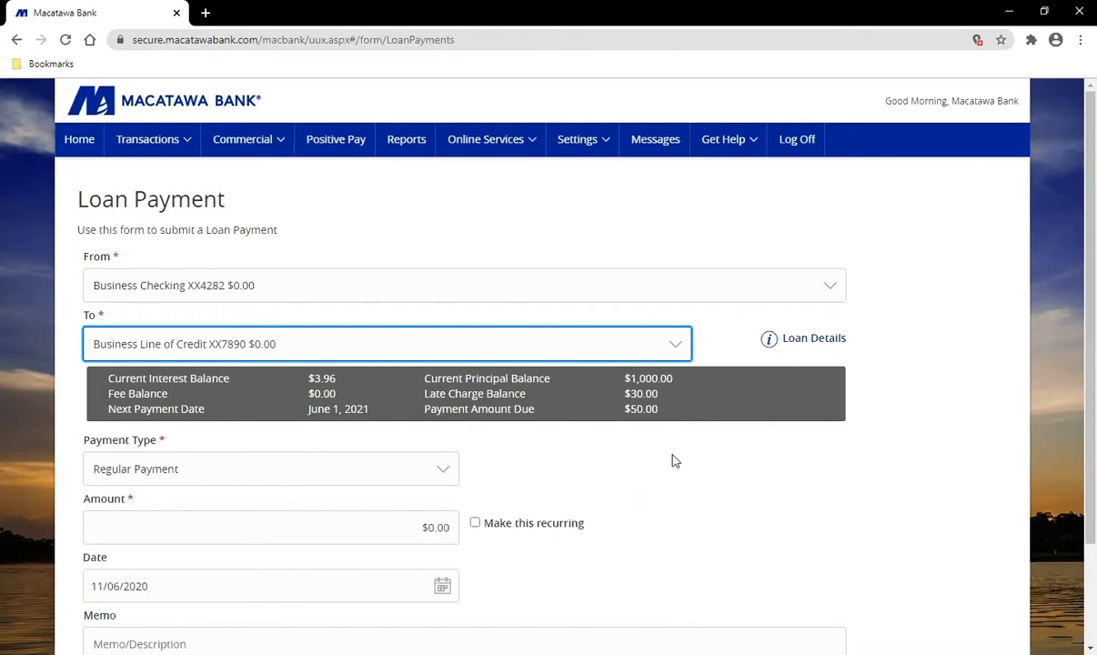
pyautogui.scroll(-1, 672, 461)
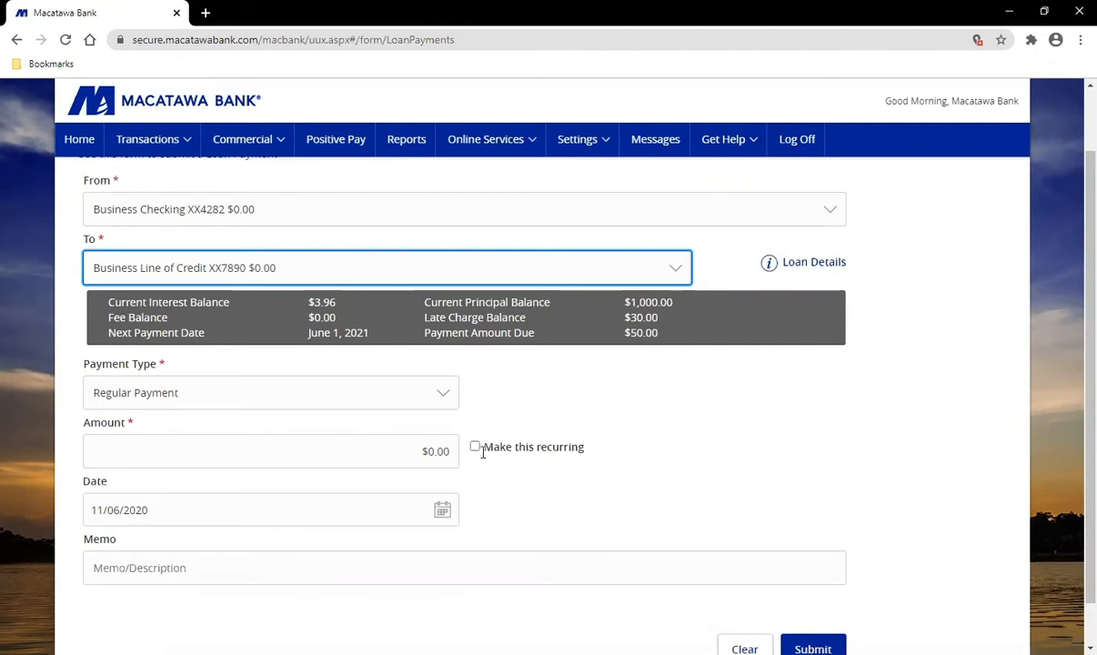
pyautogui.scroll(-1, 819, 623)
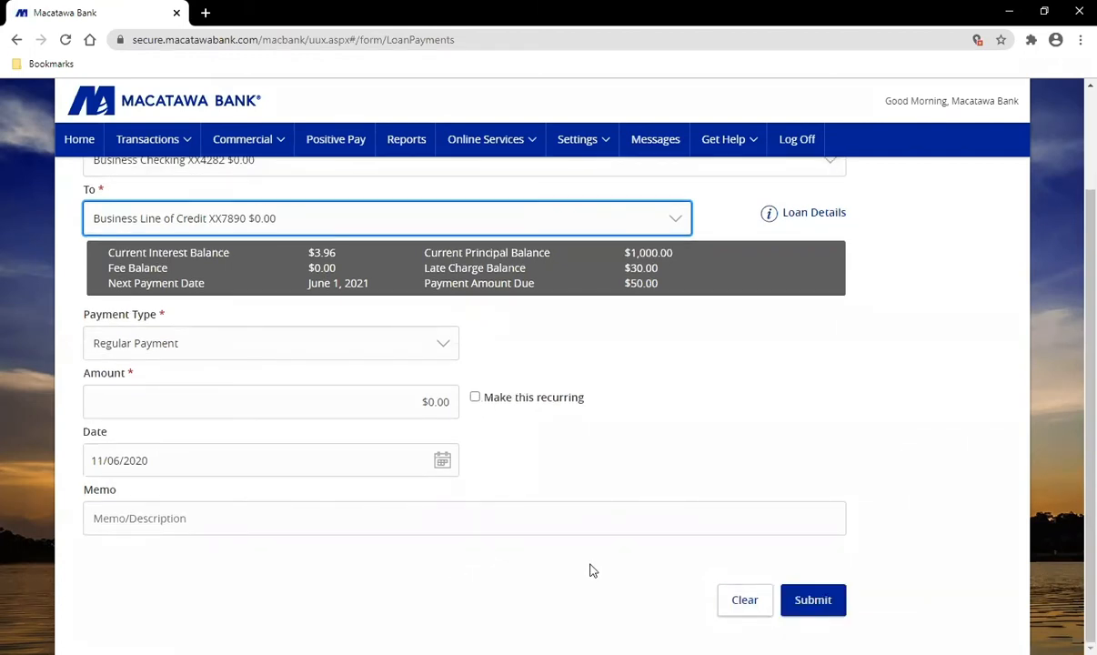
pyautogui.scroll(2, 589, 576)
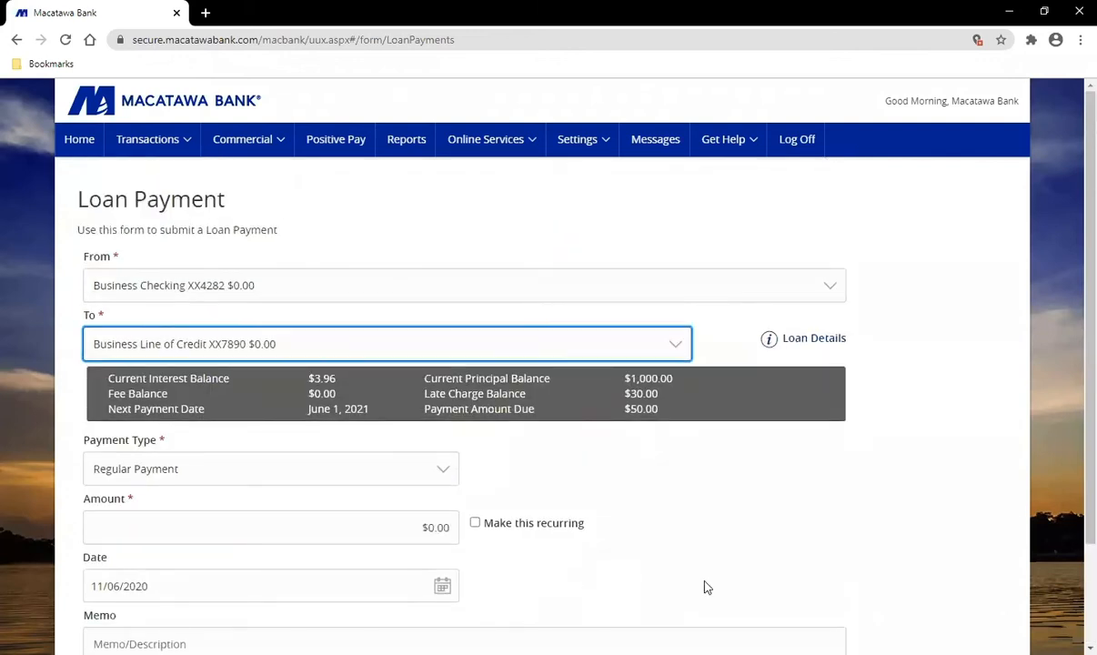
pyautogui.click(150, 142)
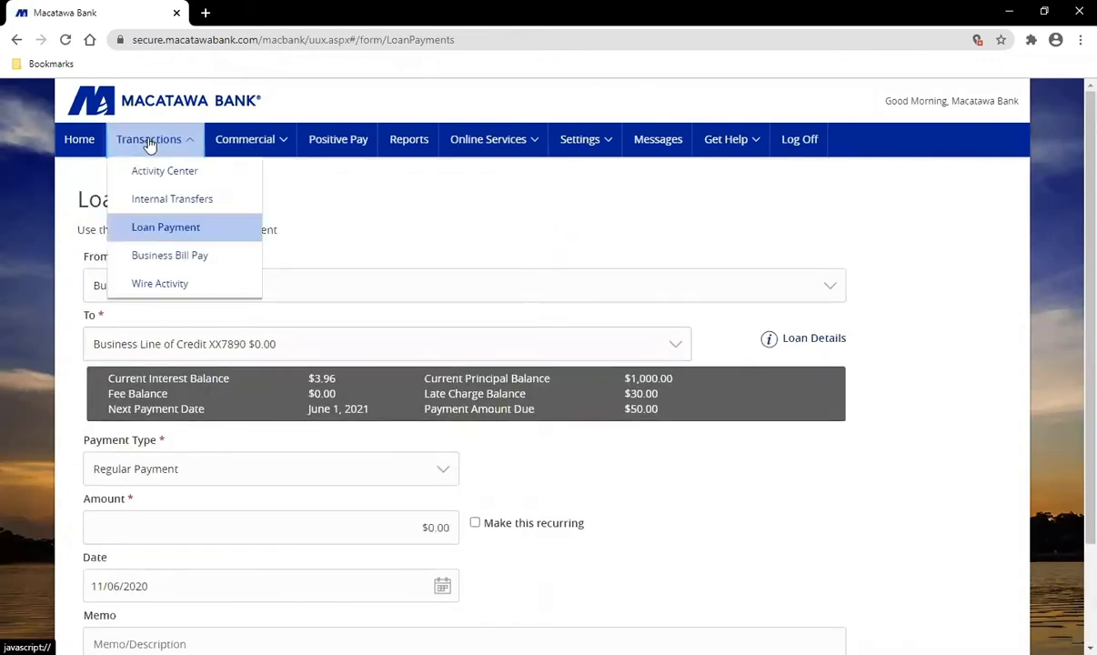
# Step: Open Wire Activity and check its account list, keeping Business Money Market selected
pyautogui.click(225, 288)
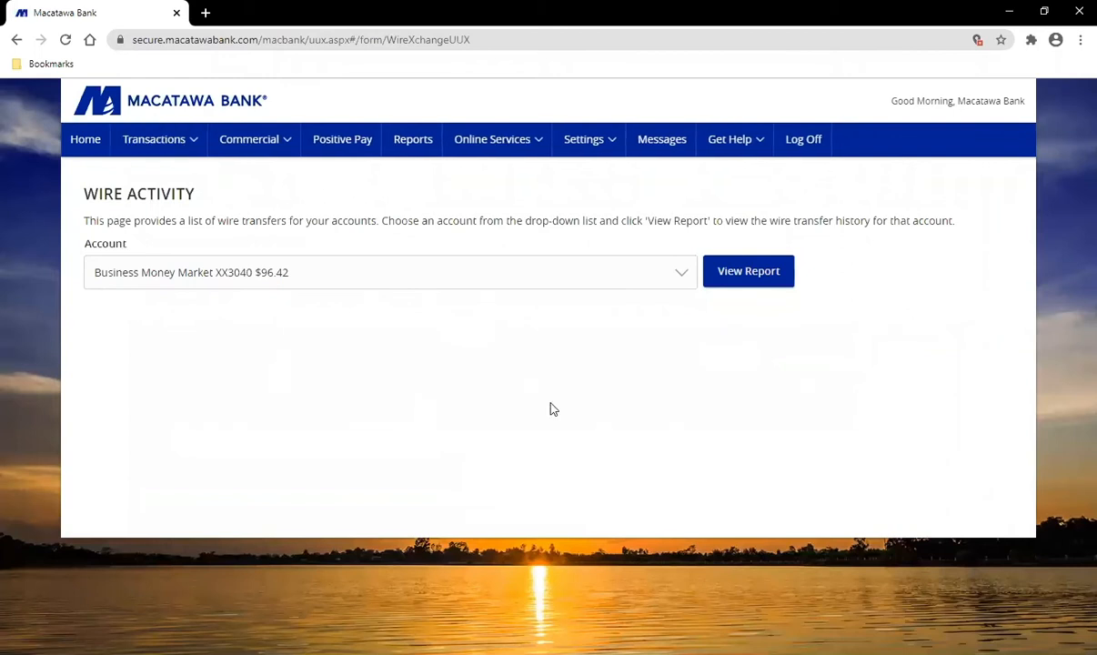
pyautogui.click(334, 276)
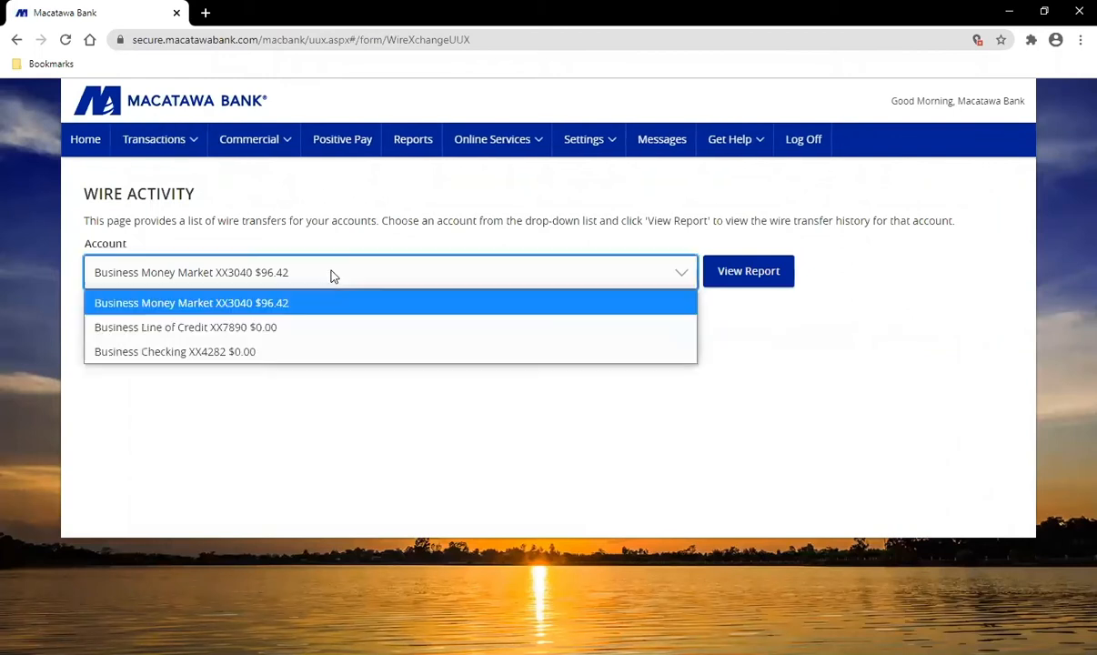
pyautogui.click(793, 325)
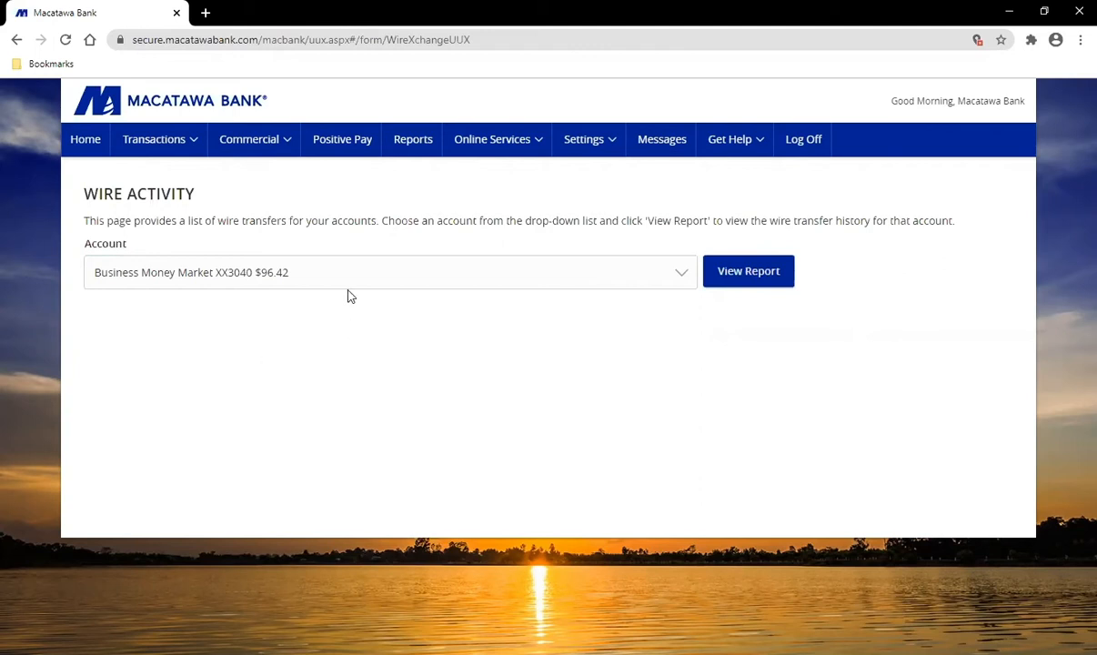
pyautogui.click(258, 151)
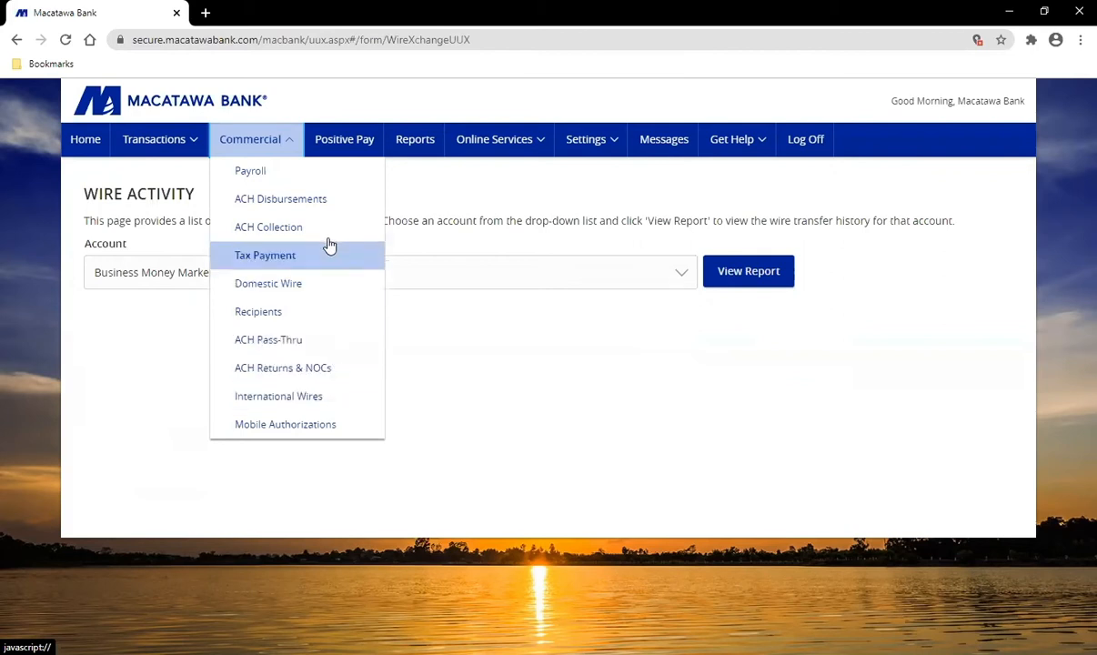
# Step: In Payroll templates, filter by ACH Disbursement, Domestic Wire and Payroll, then return to All
pyautogui.click(305, 176)
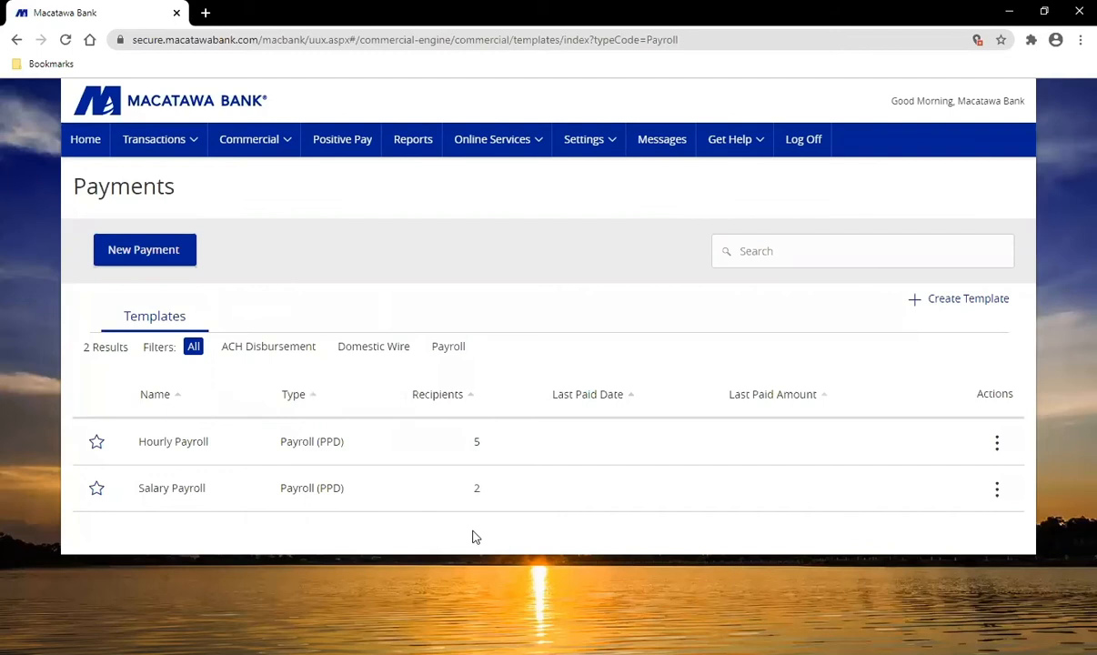
pyautogui.click(284, 350)
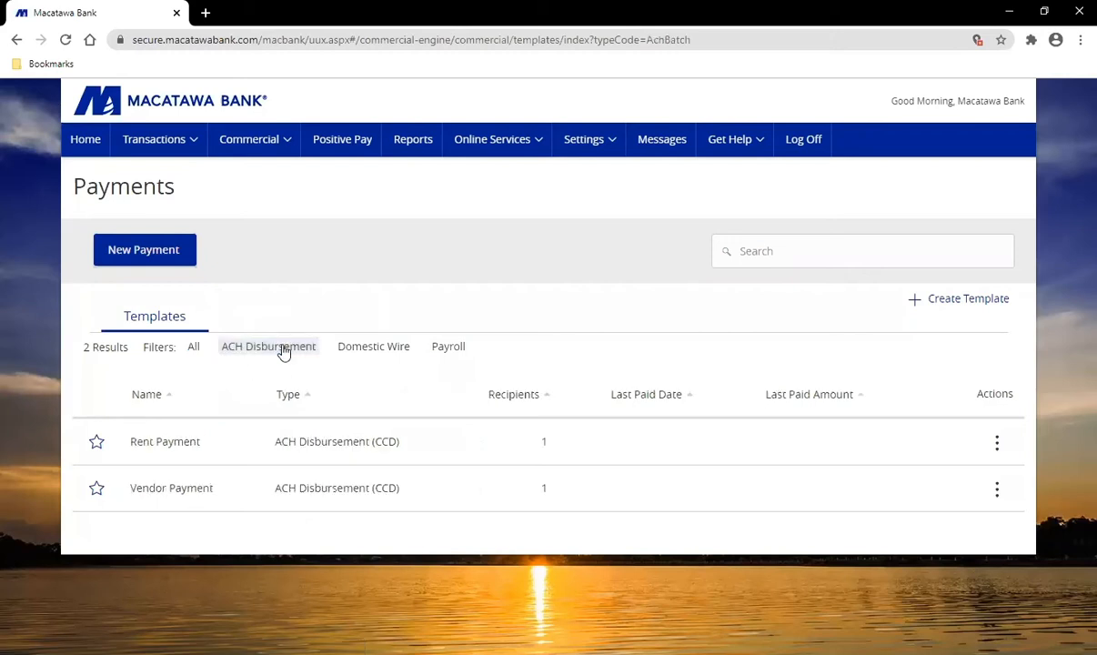
pyautogui.click(372, 350)
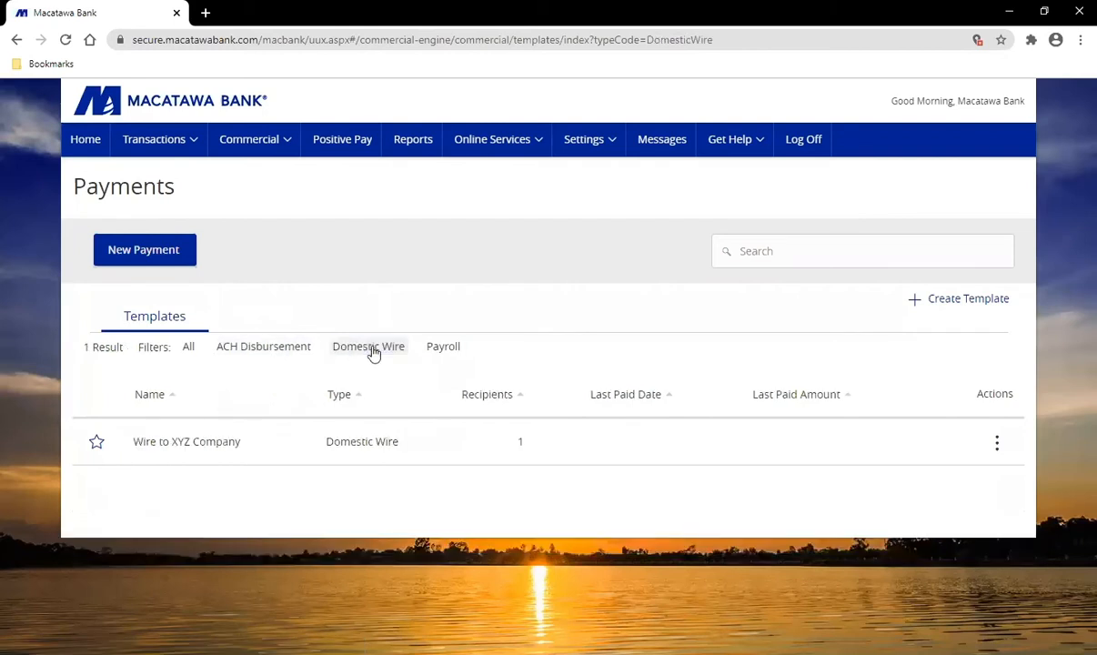
pyautogui.click(446, 350)
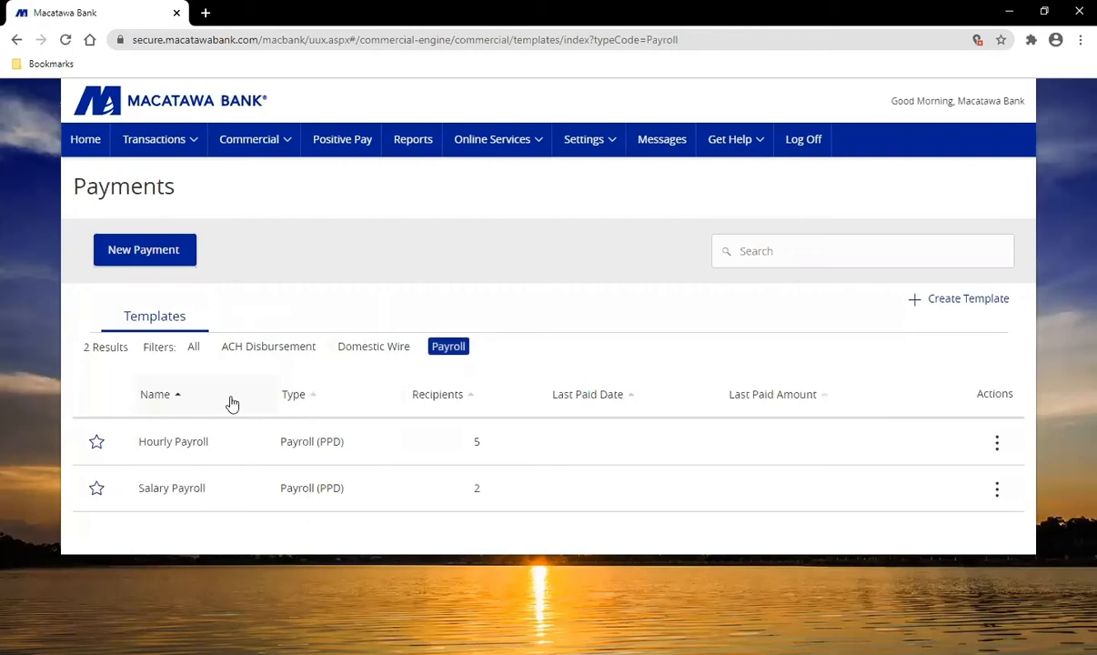
pyautogui.click(195, 349)
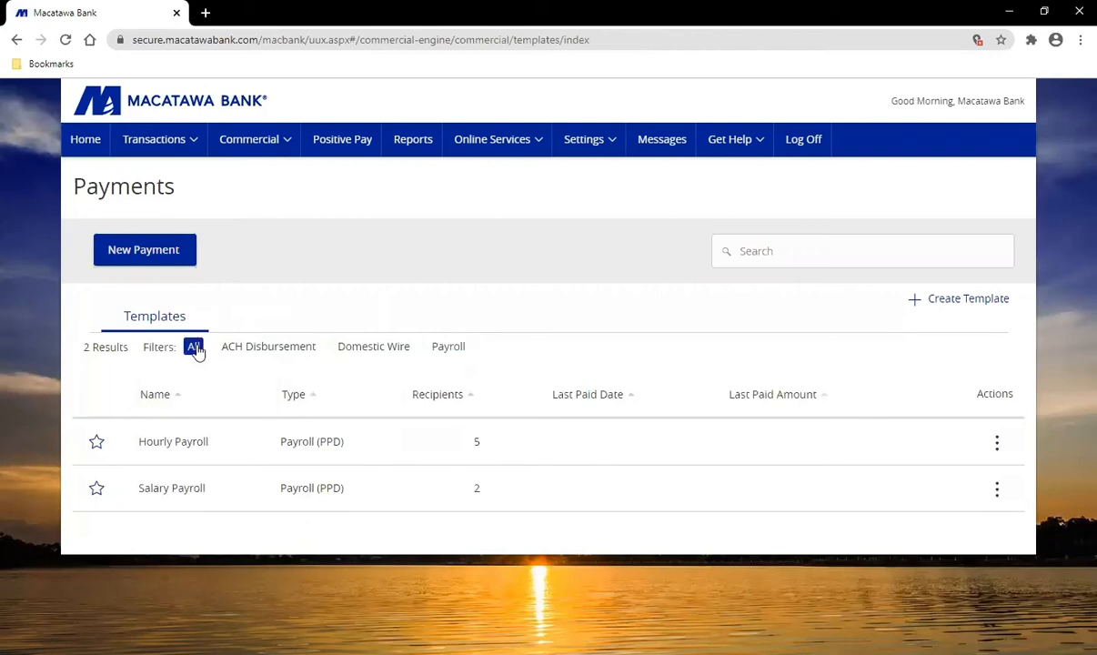
pyautogui.scroll(-1, 452, 380)
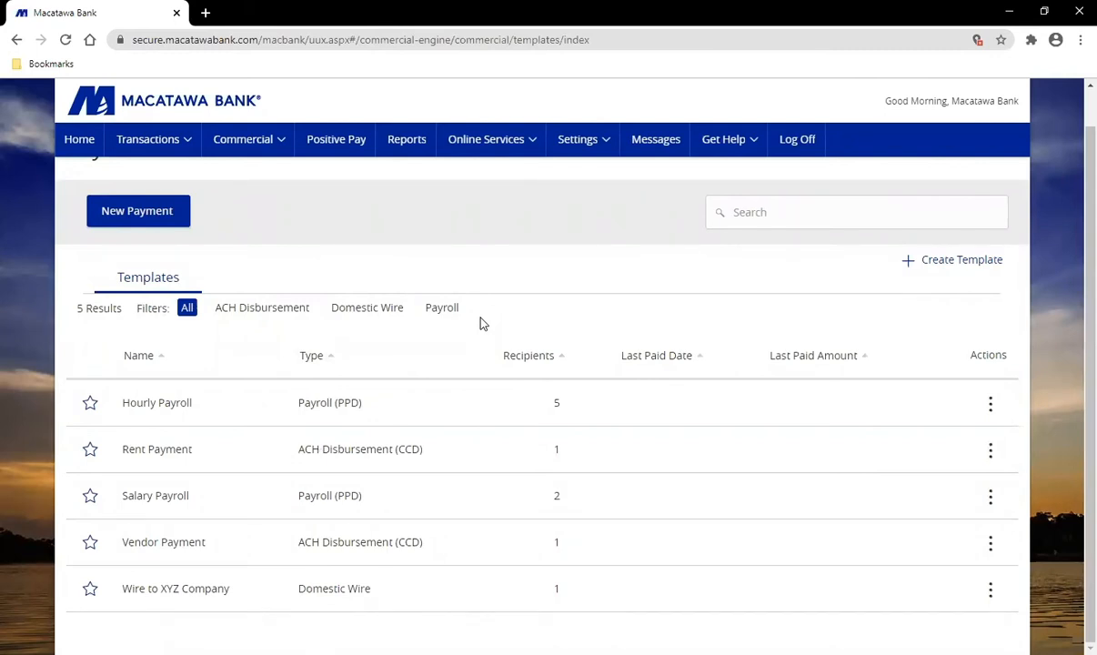
pyautogui.scroll(1, 487, 326)
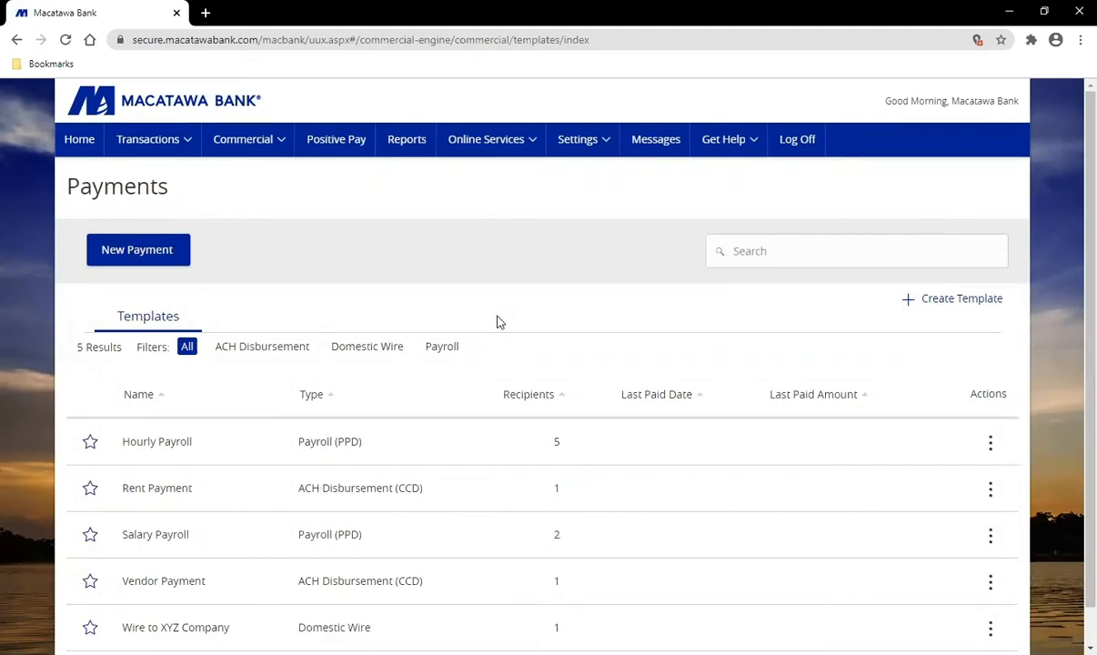
pyautogui.click(132, 253)
pyautogui.scroll(-1, 935, 319)
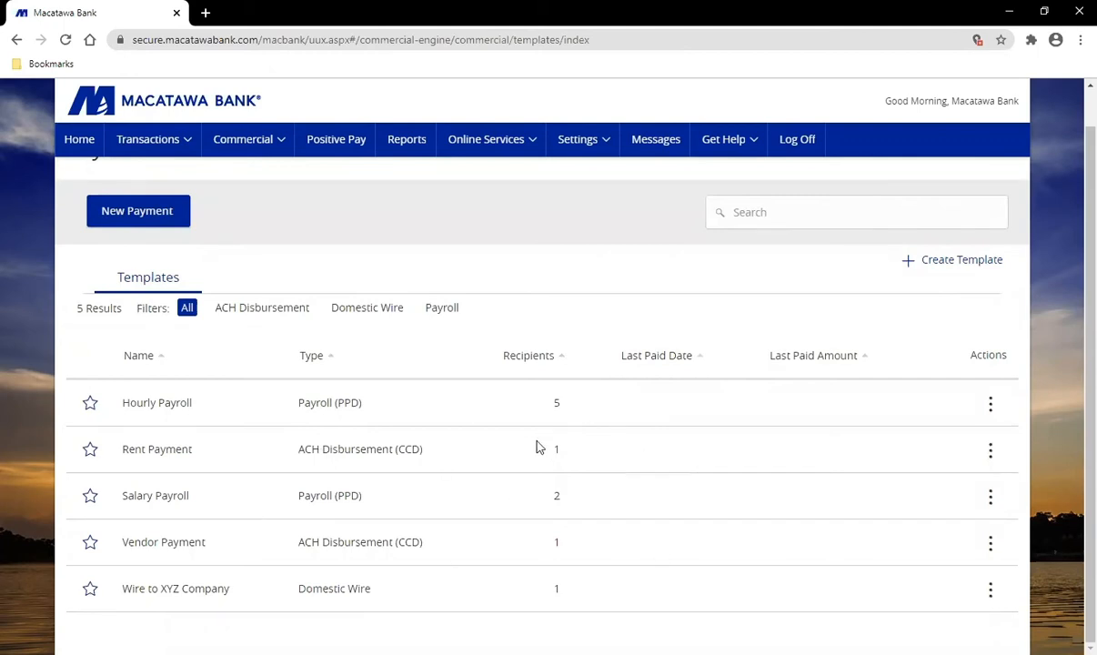
# Step: Show the actions menu for the Hourly Payroll template
pyautogui.click(993, 405)
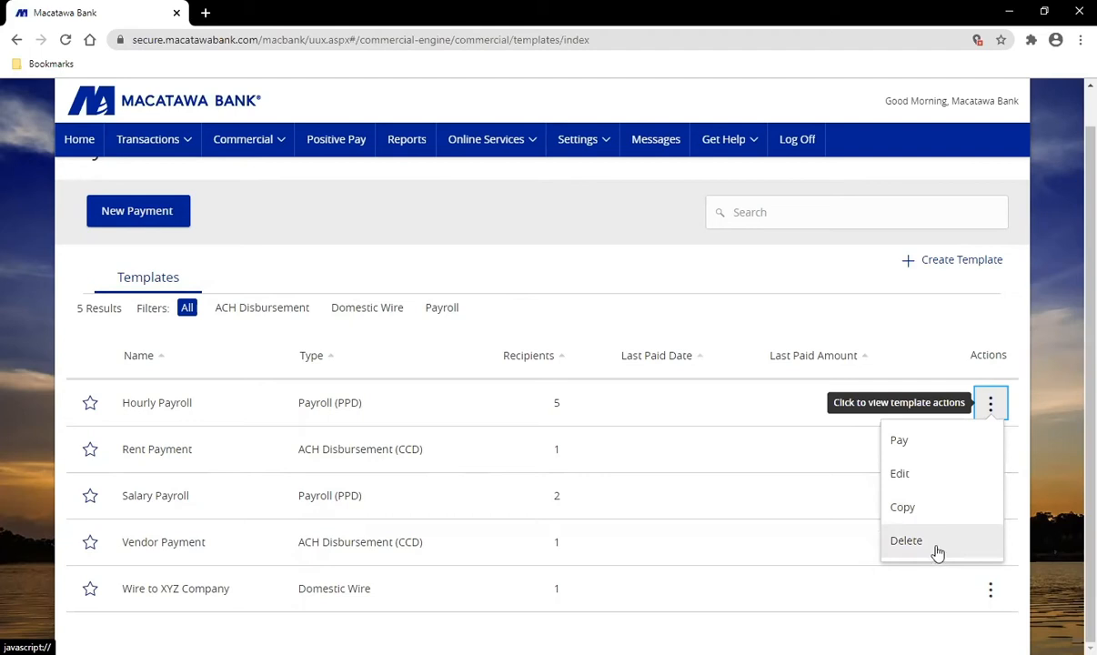
pyautogui.click(1050, 466)
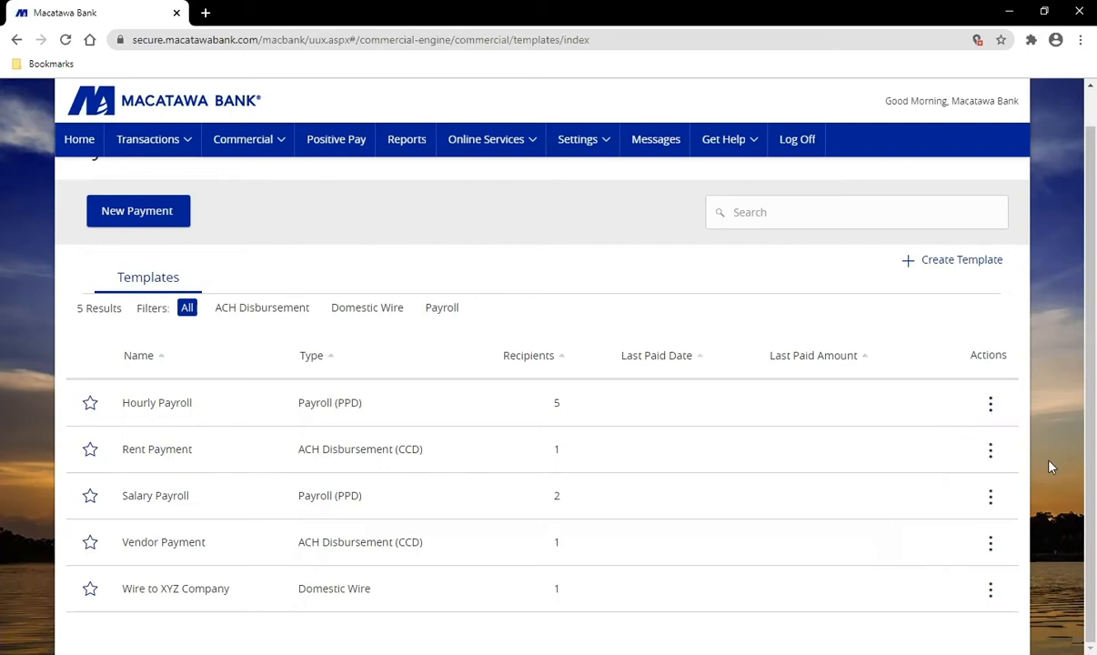
pyautogui.scroll(1, 1039, 464)
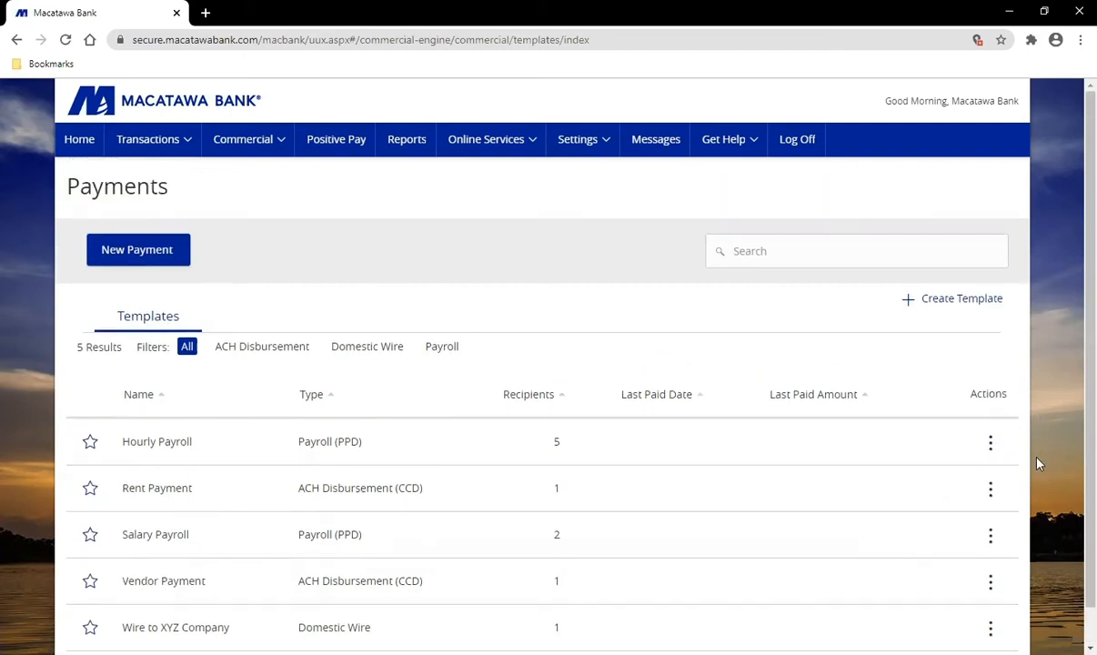
pyautogui.click(989, 443)
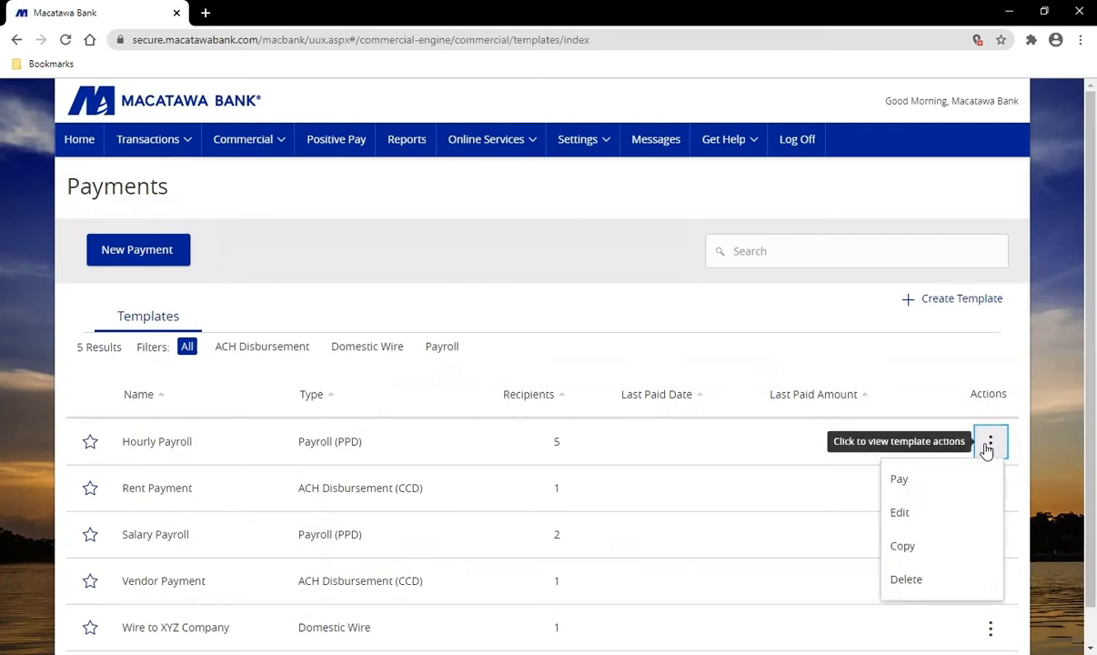
# Step: Pay from the Hourly Payroll template, showing its five recipients at $0.00 with description Payroll
pyautogui.click(904, 482)
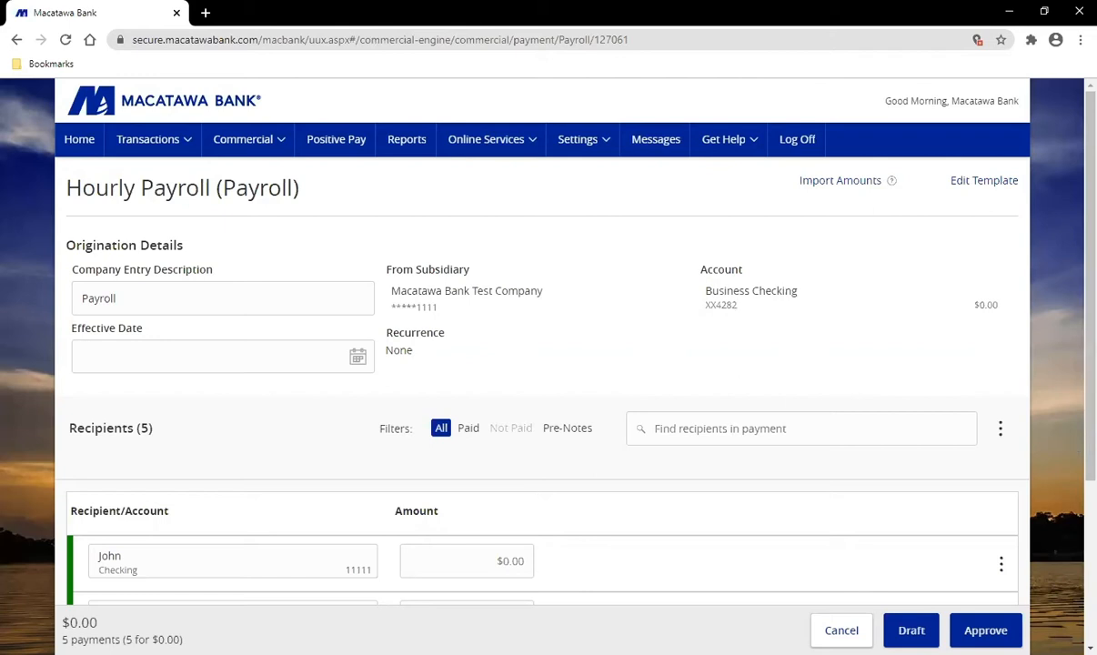
pyautogui.click(264, 153)
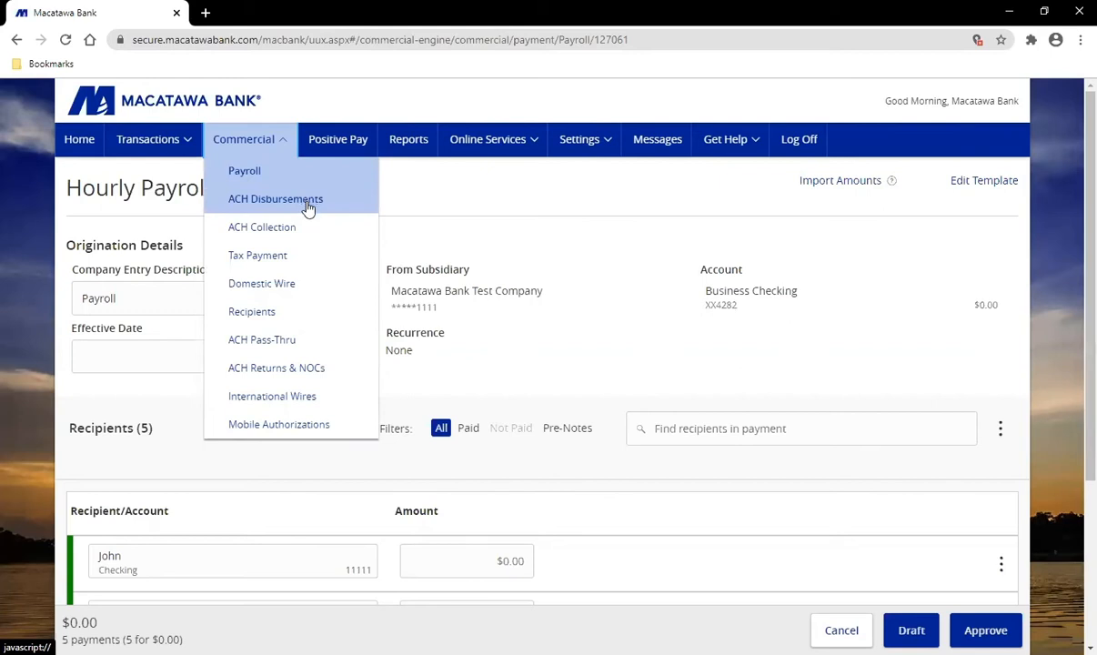
pyautogui.click(612, 356)
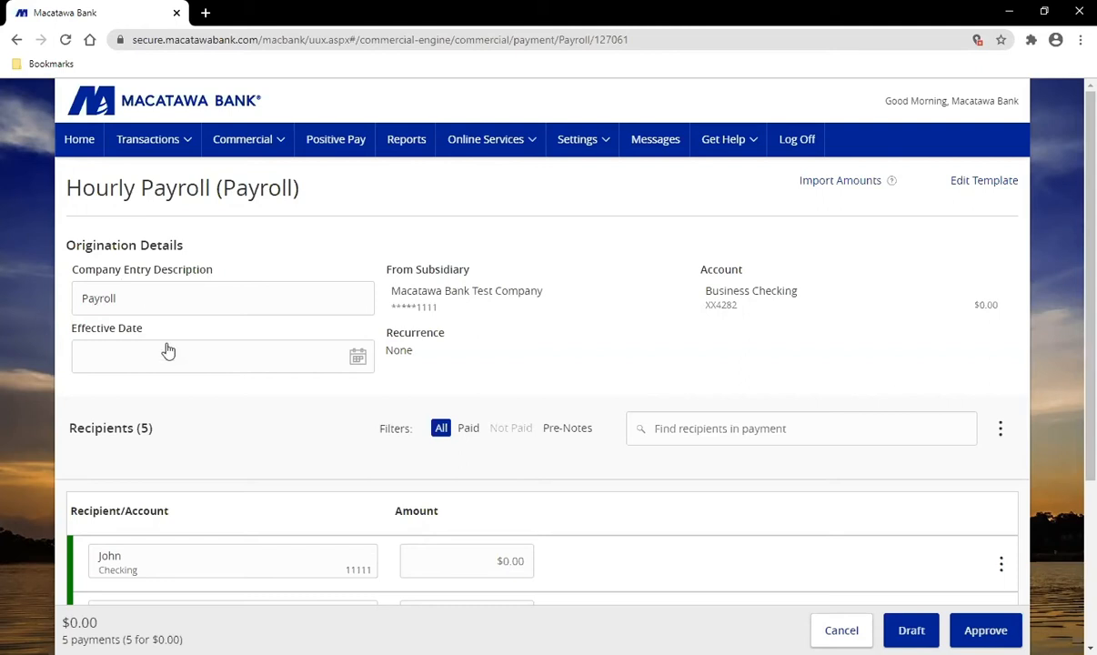
# Step: Set the effective date to November 20, 2020 and open the first recipient's amount entry
pyautogui.click(257, 363)
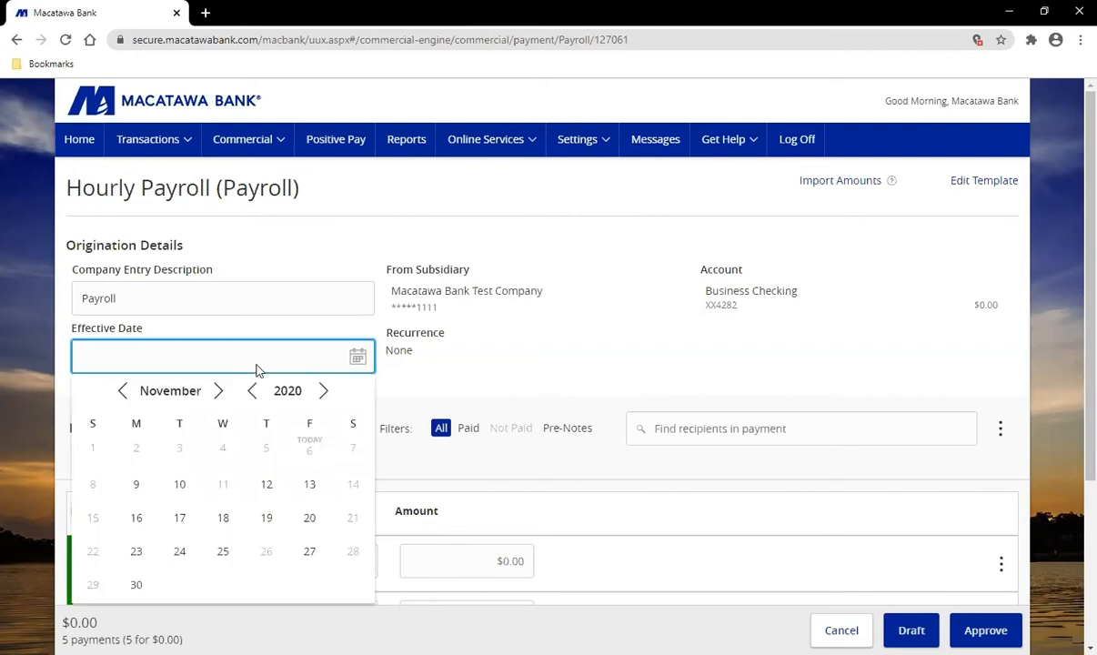
pyautogui.click(309, 521)
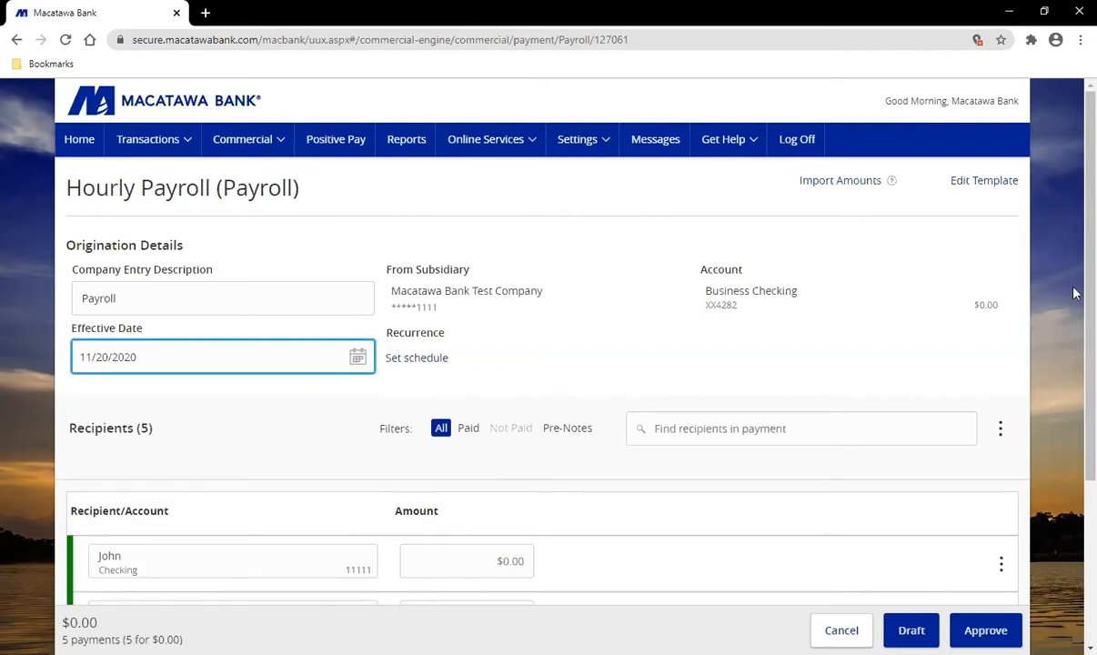
pyautogui.scroll(-1, 1073, 293)
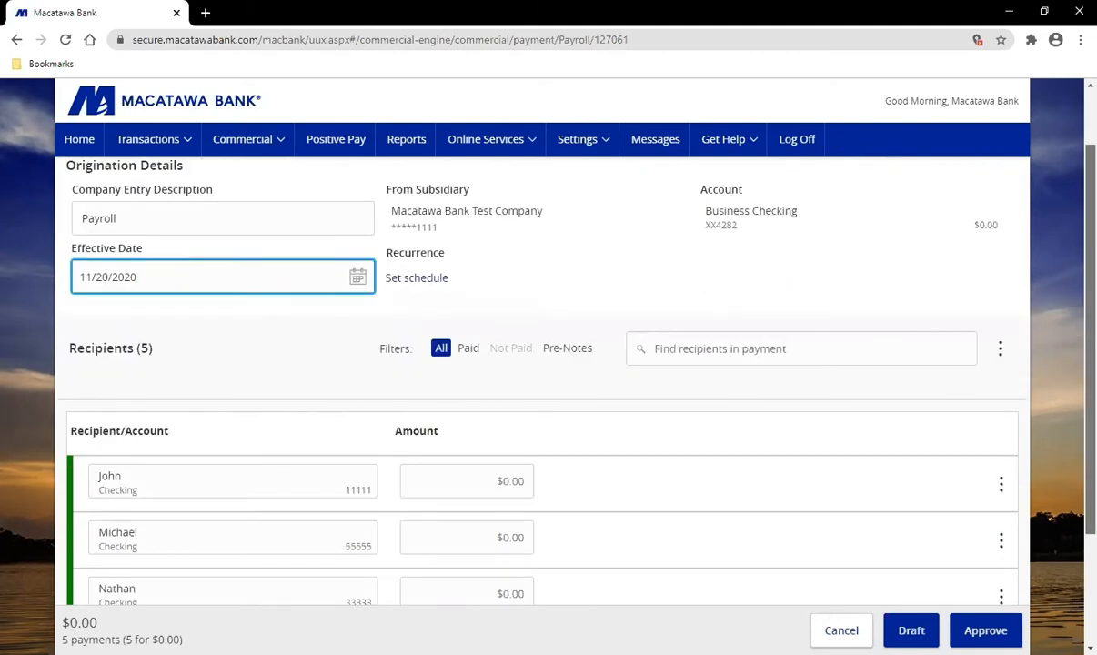
pyautogui.scroll(-2, 1012, 325)
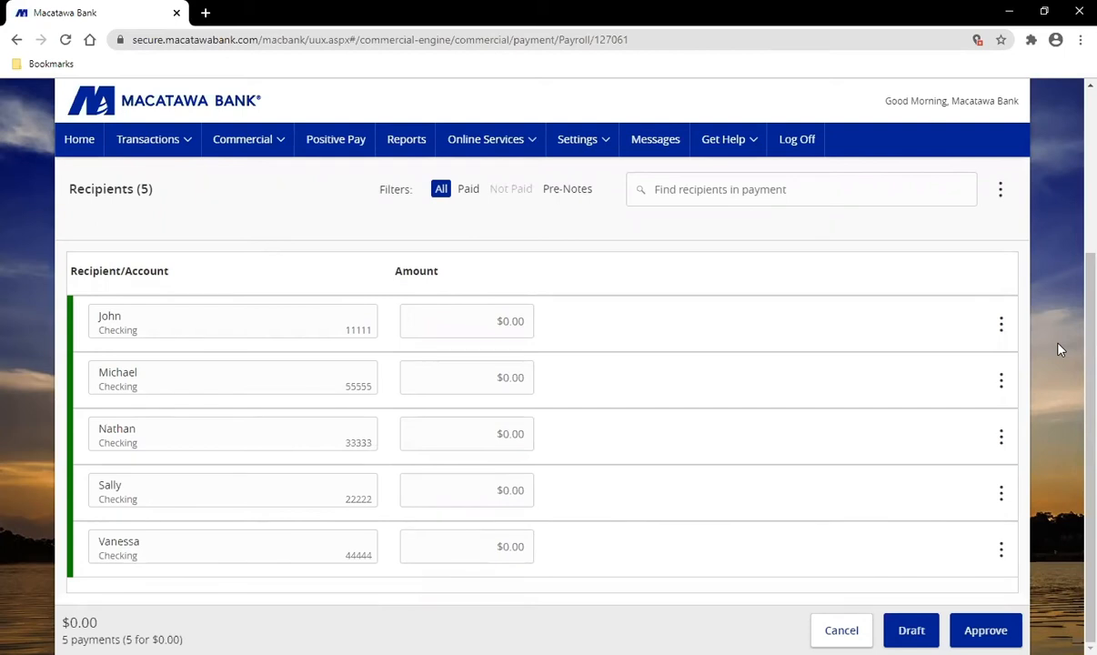
pyautogui.click(487, 323)
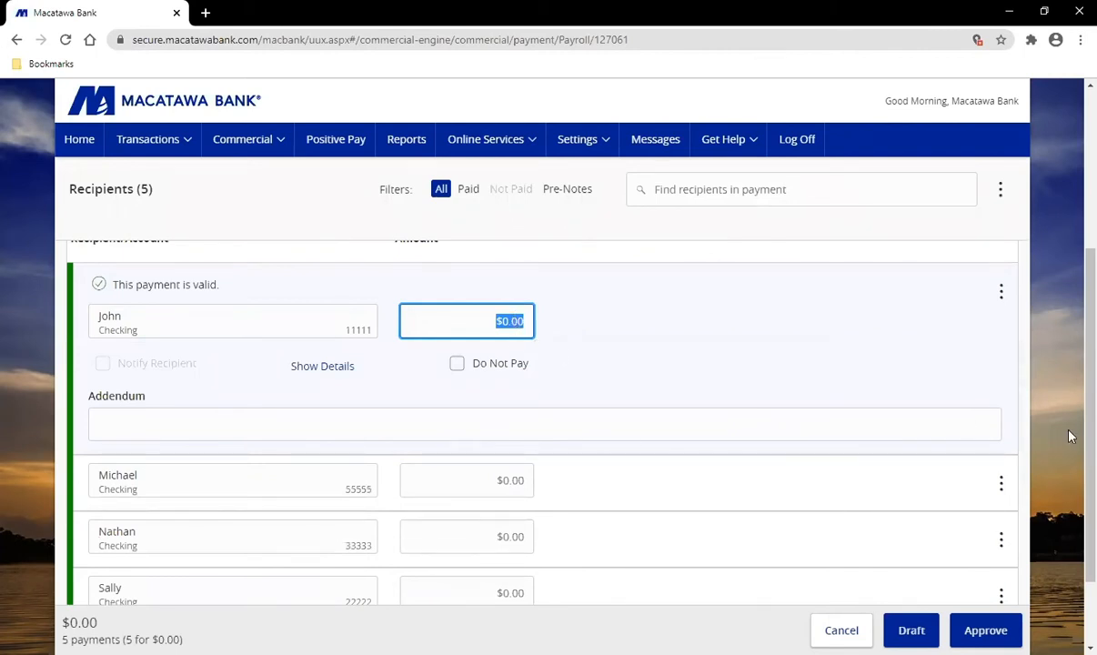
pyautogui.scroll(1, 1071, 436)
pyautogui.scroll(2, 1071, 437)
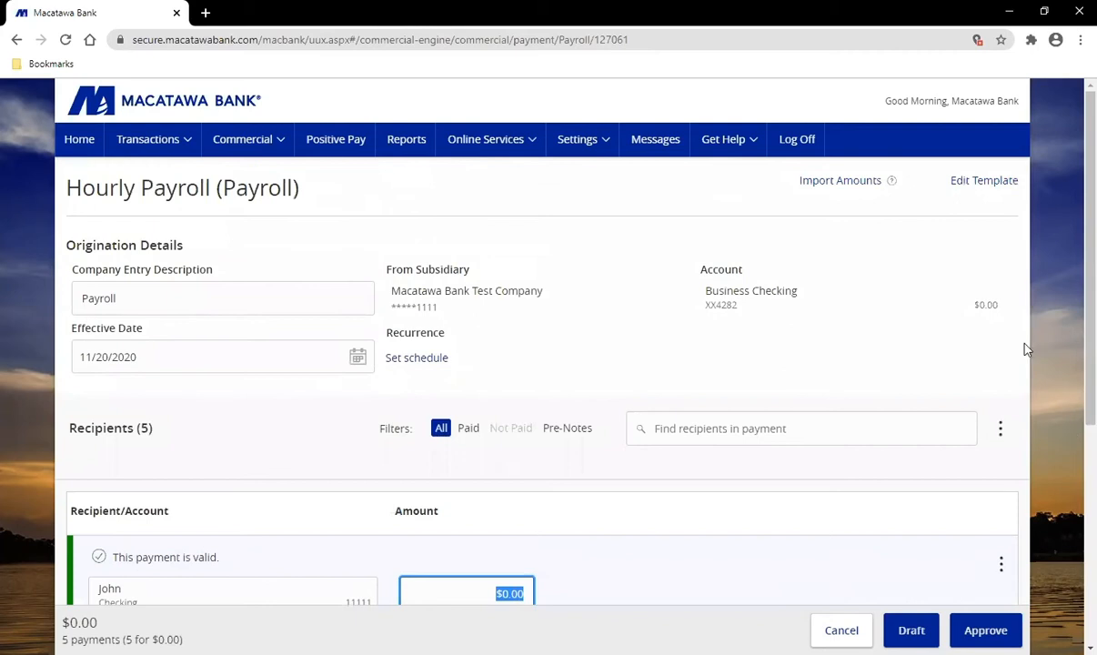
# Step: Import Hourly Payroll Amounts.csv, giving the first recipient $637.59 and a total of $2,919.11
pyautogui.click(851, 185)
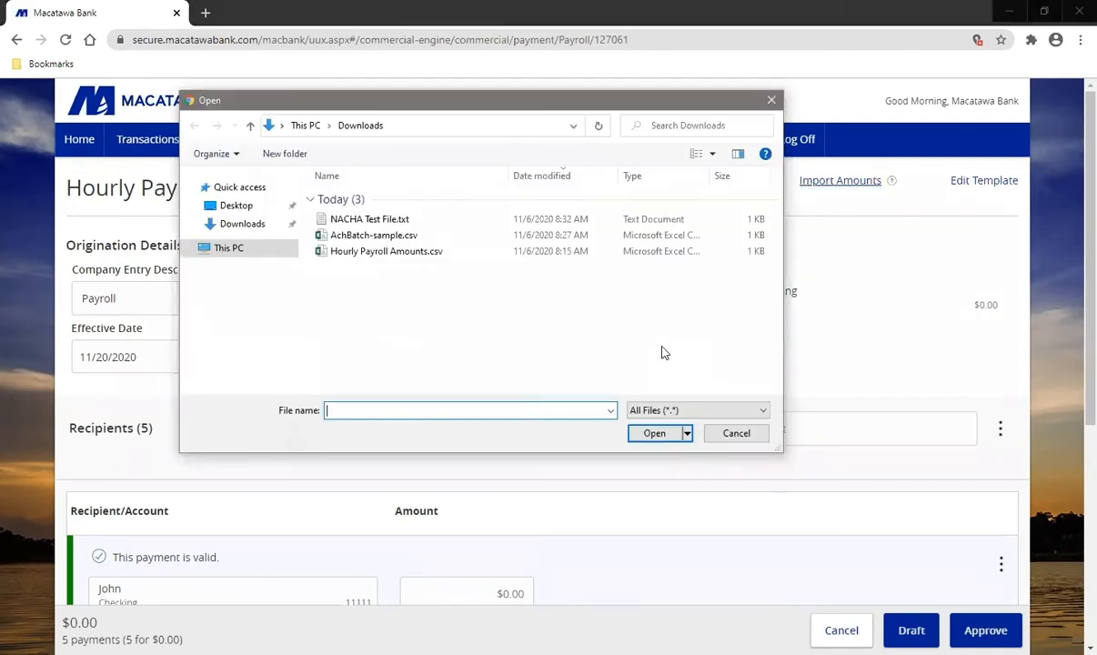
pyautogui.click(371, 255)
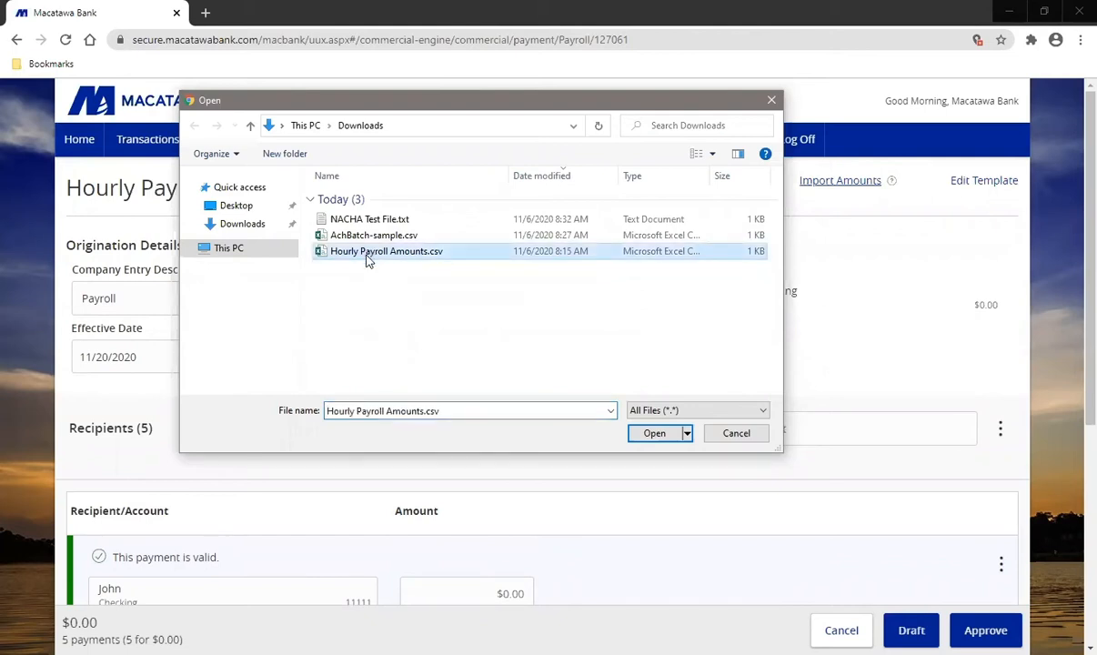
pyautogui.click(655, 434)
pyautogui.scroll(-3, 1011, 290)
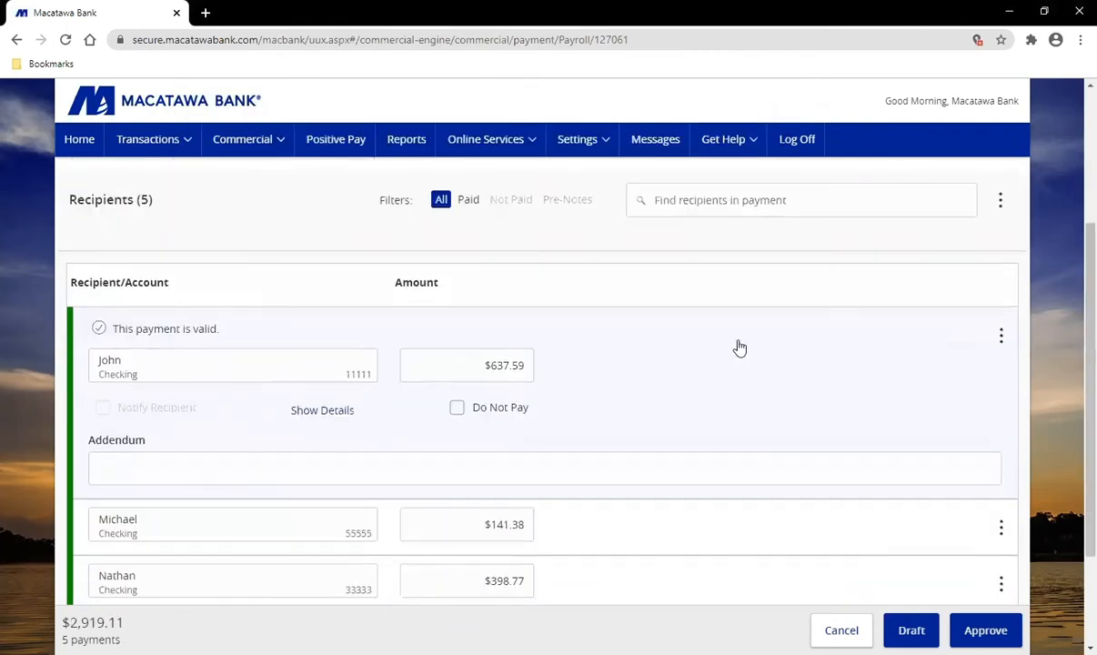
pyautogui.scroll(-1, 1010, 315)
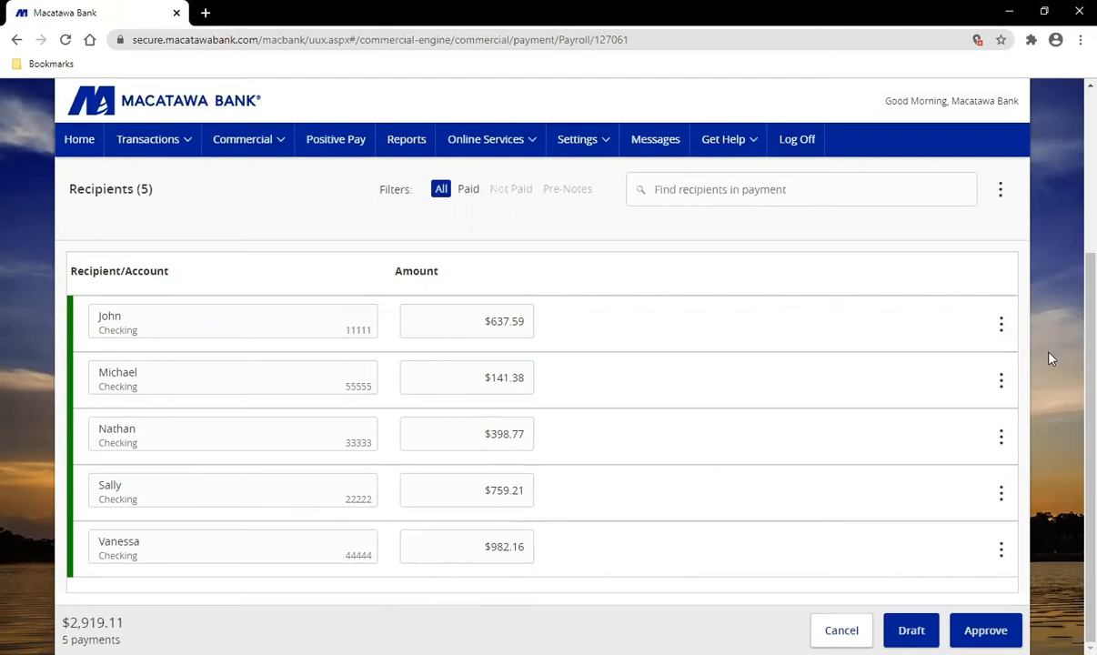
pyautogui.scroll(3, 1052, 359)
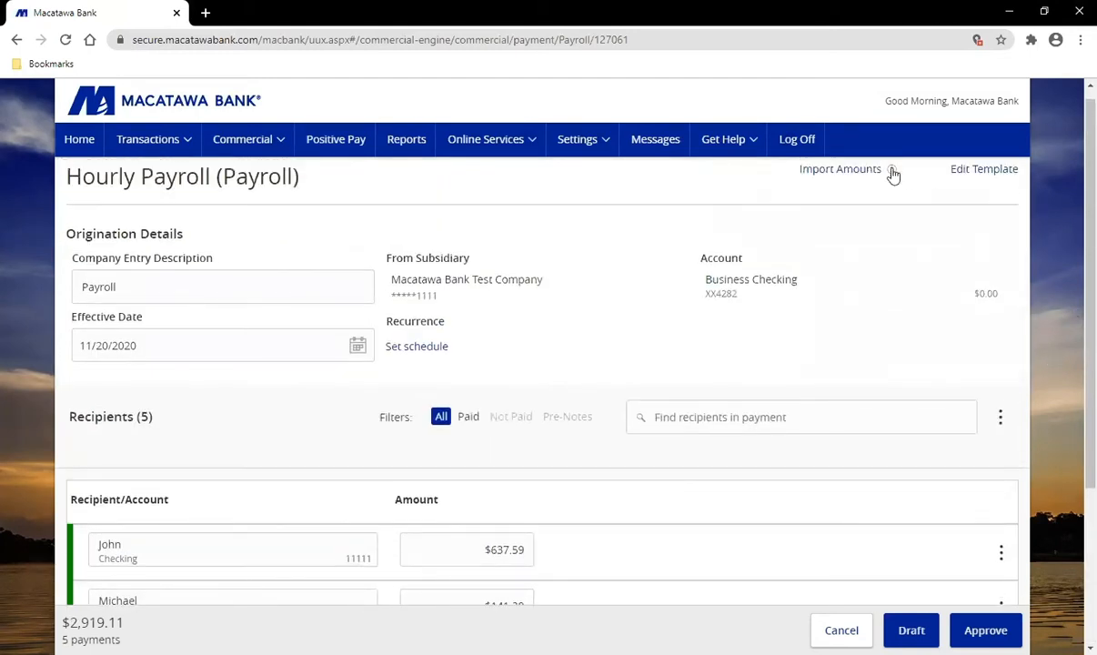
pyautogui.moveTo(894, 175)
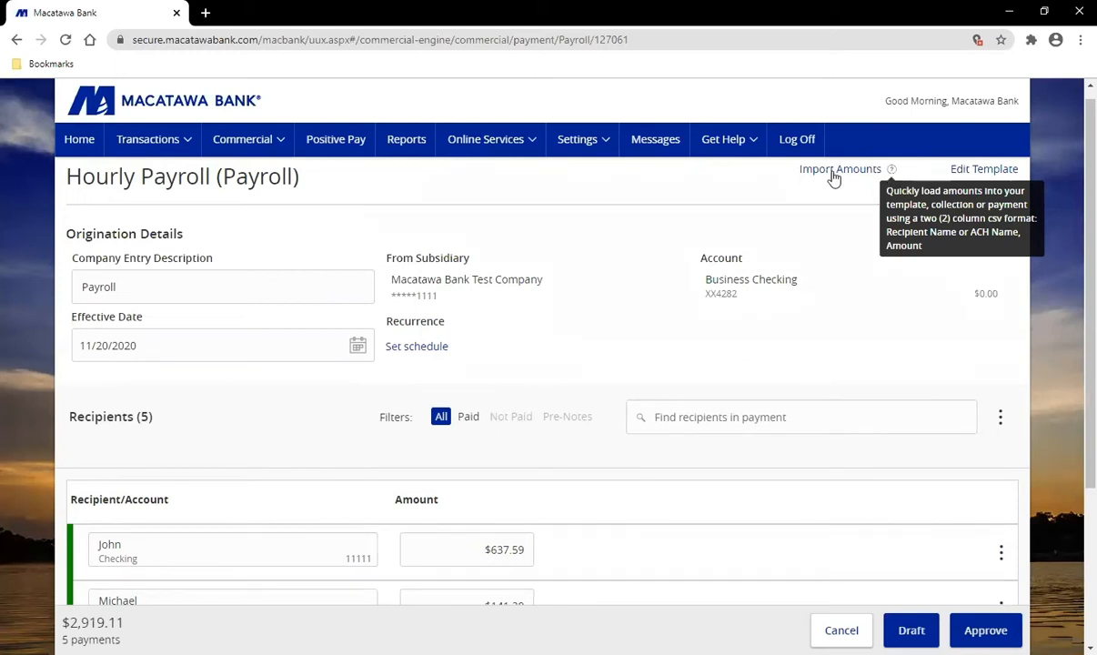
pyautogui.scroll(1, 860, 305)
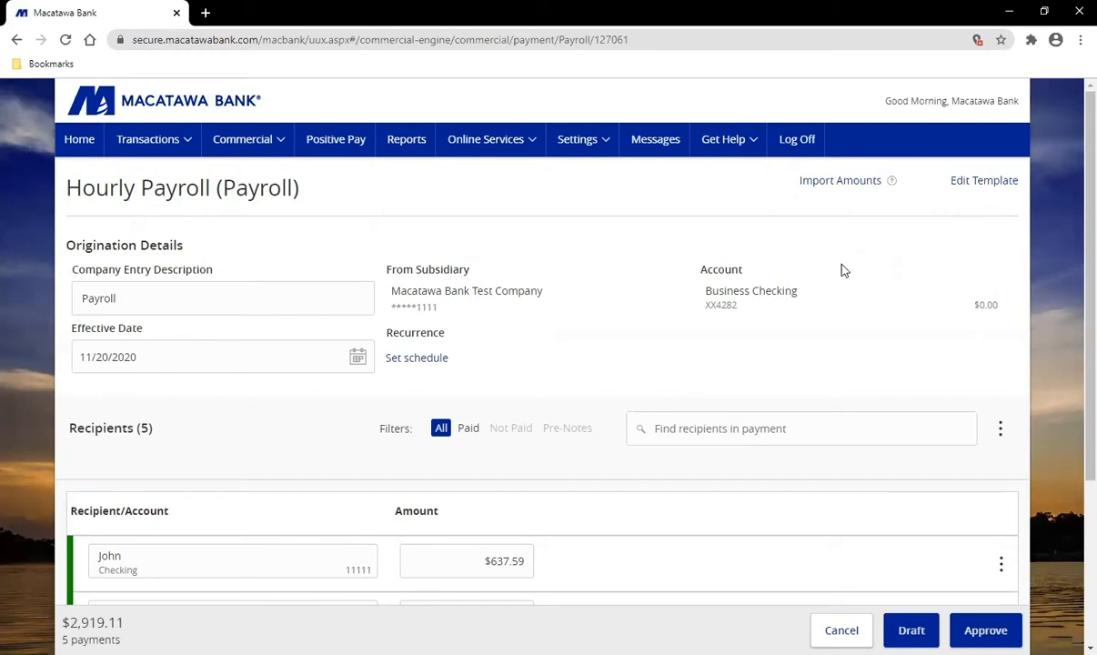
# Step: From Commercial > Payroll, create a new Payroll payment with one empty recipient row
pyautogui.click(267, 138)
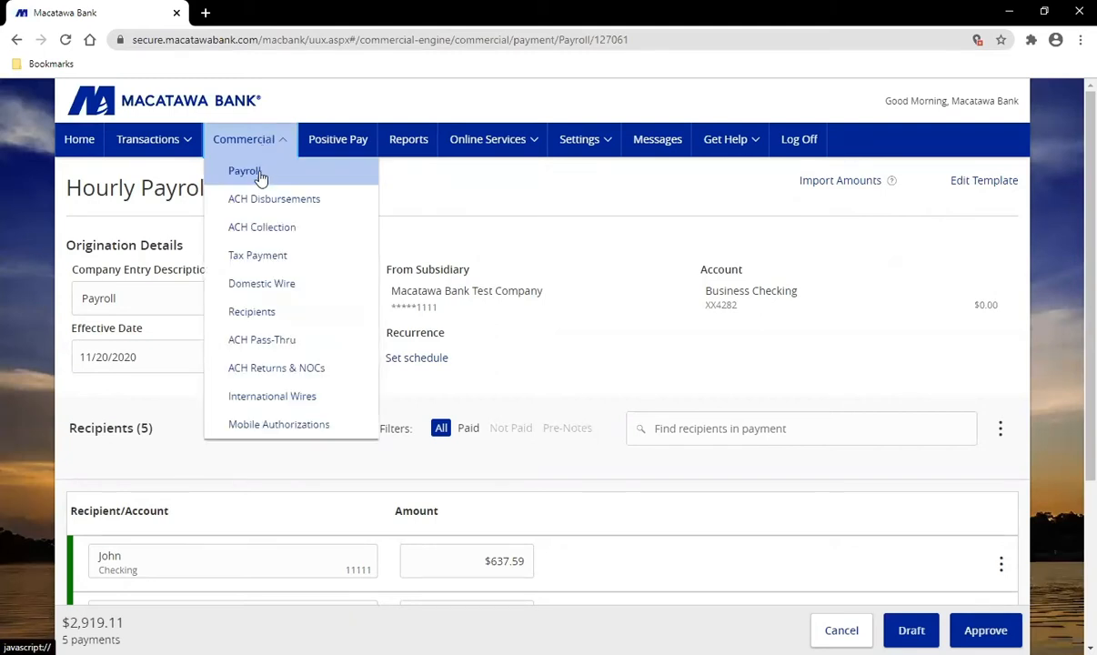
pyautogui.click(261, 175)
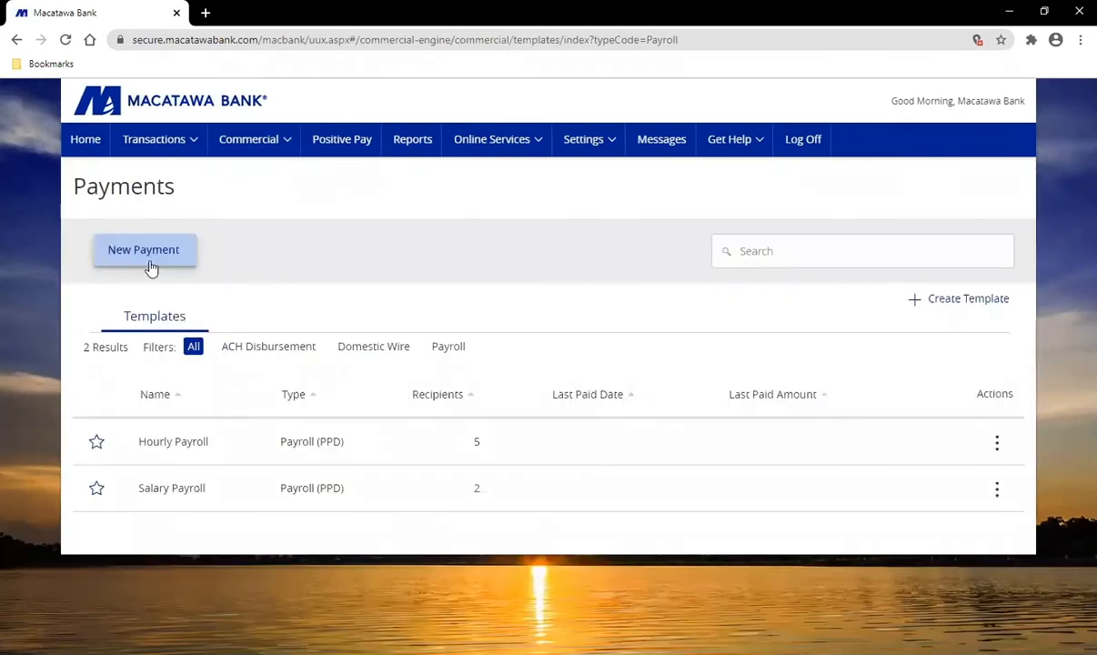
pyautogui.click(151, 264)
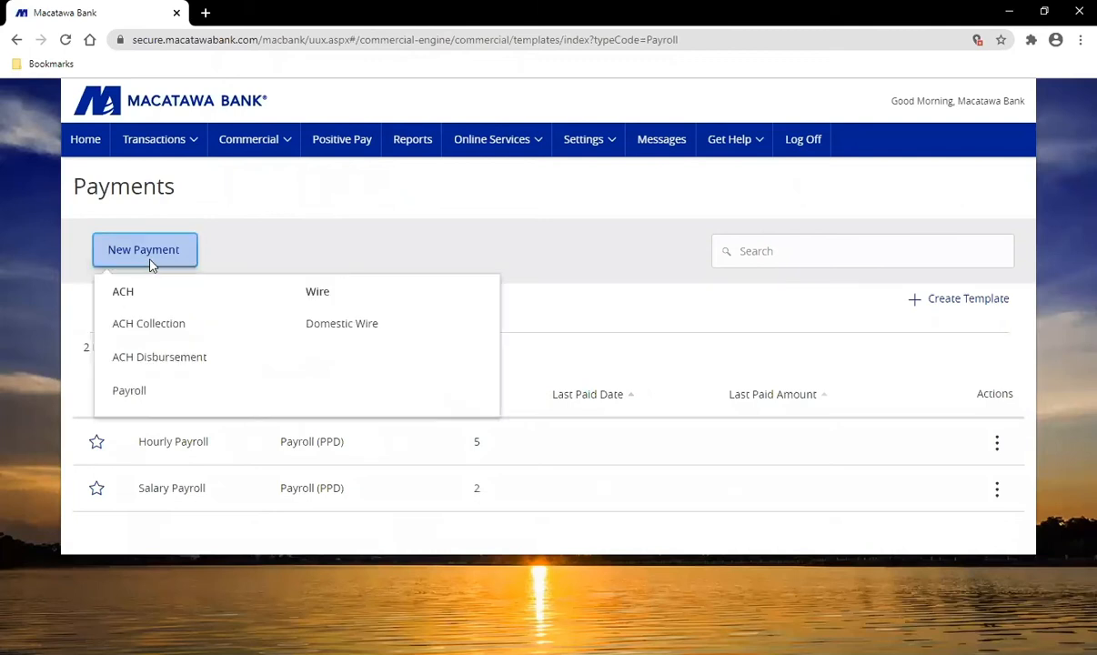
pyautogui.click(138, 393)
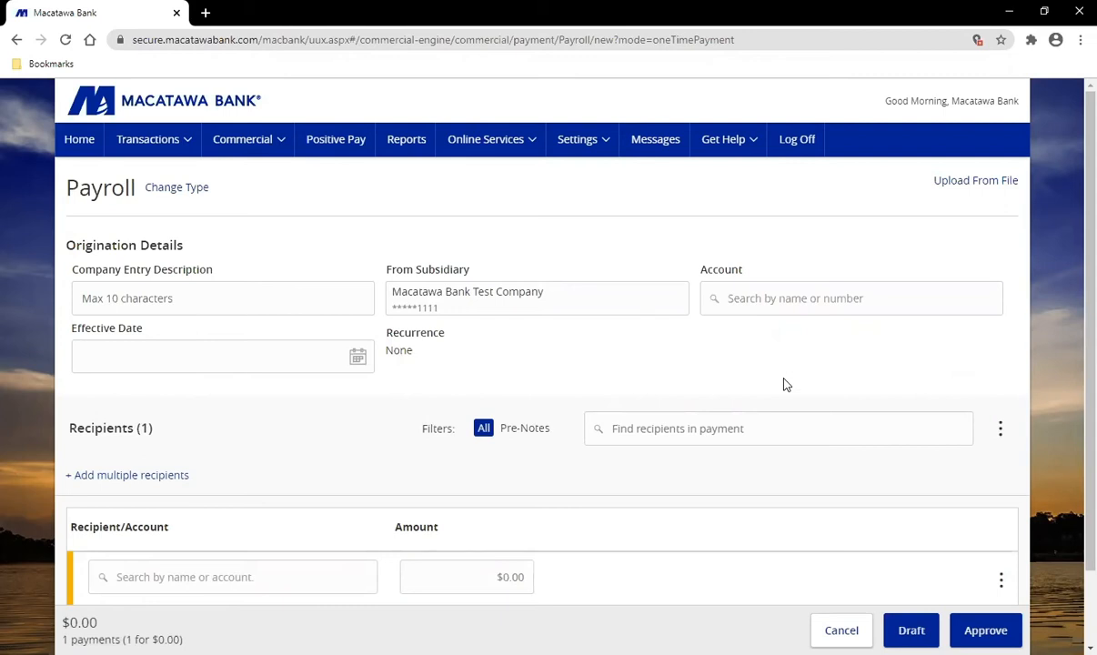
# Step: Choose Upload From File to list the NACHA and 5-Column-CSV file mappings
pyautogui.click(989, 187)
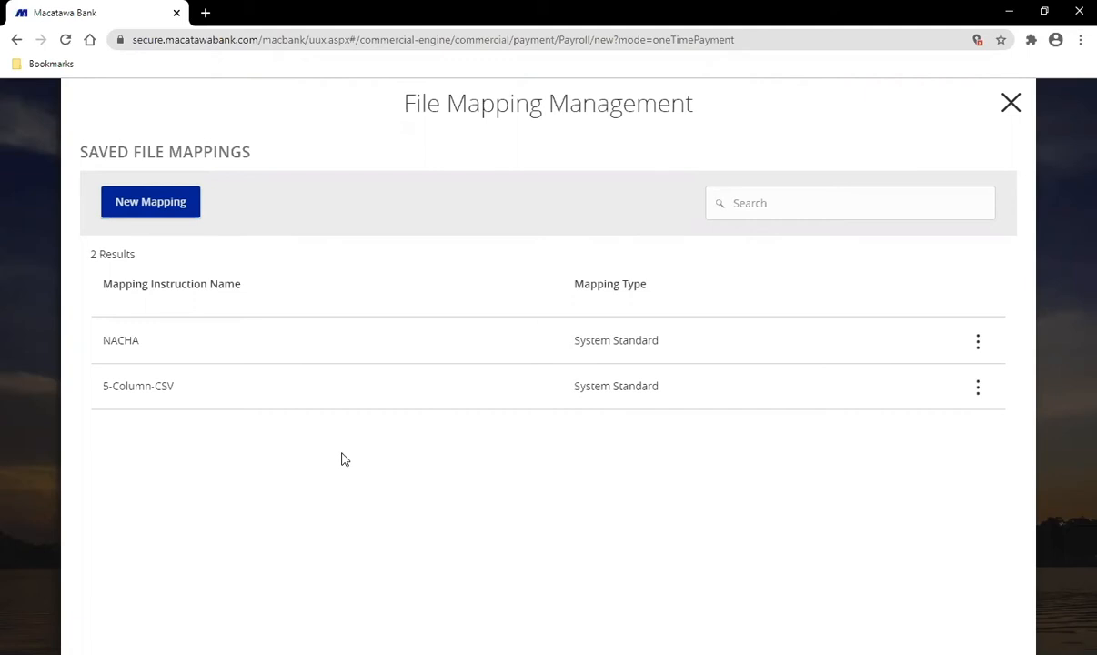
pyautogui.click(167, 211)
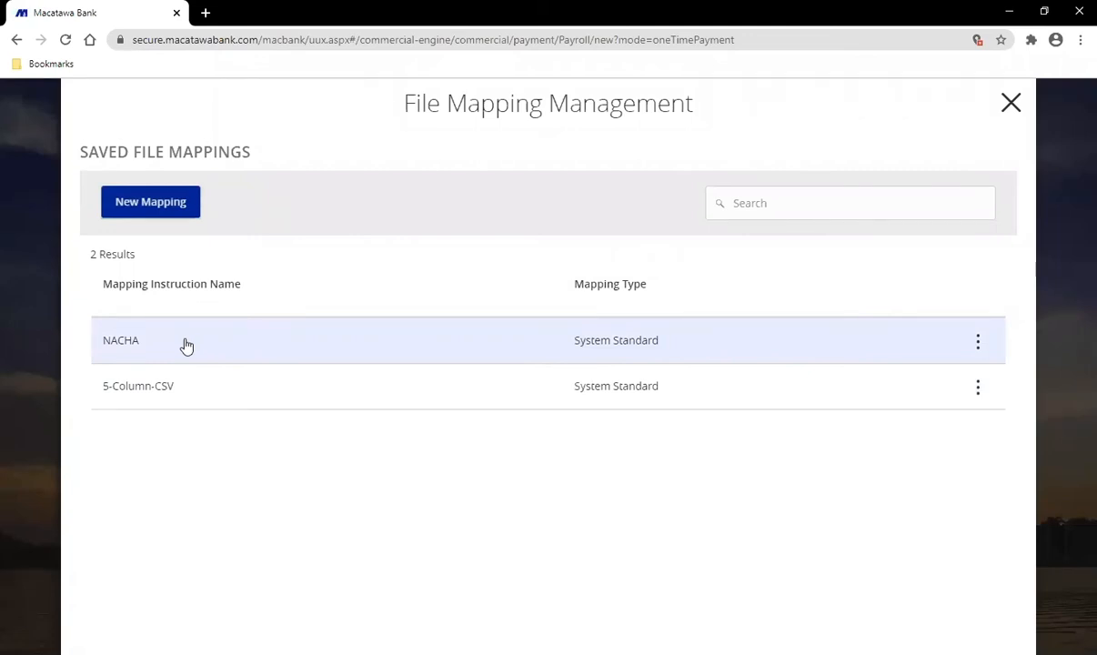
# Step: Select the NACHA mapping and read through the Payment From File upload guidelines
pyautogui.click(186, 343)
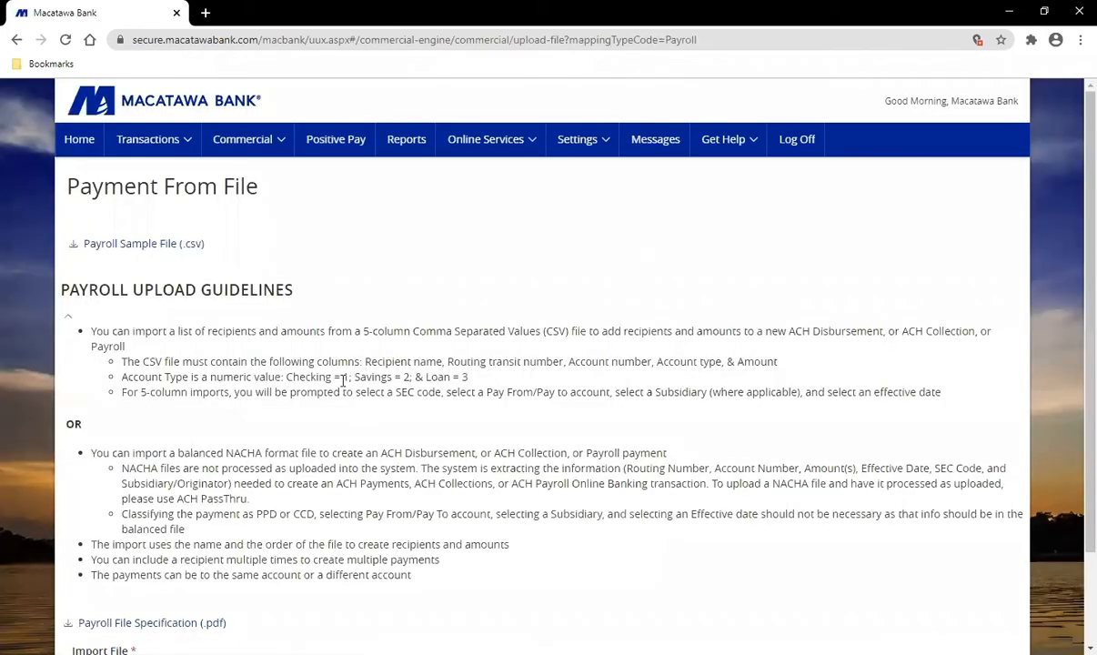
pyautogui.scroll(-2, 338, 381)
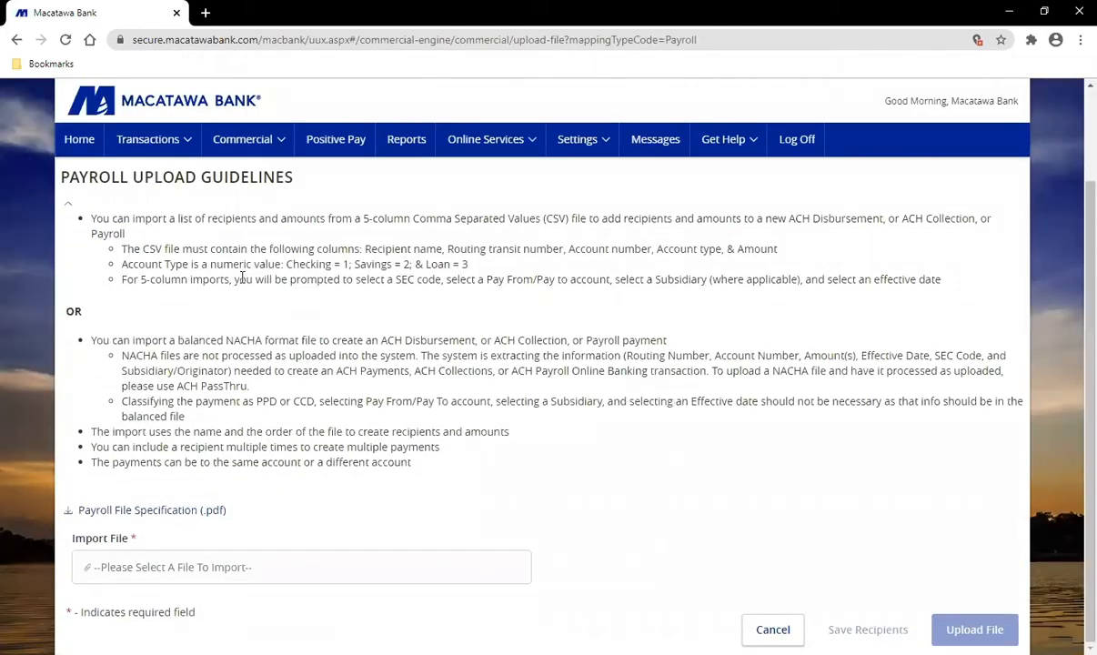
pyautogui.scroll(1, 351, 384)
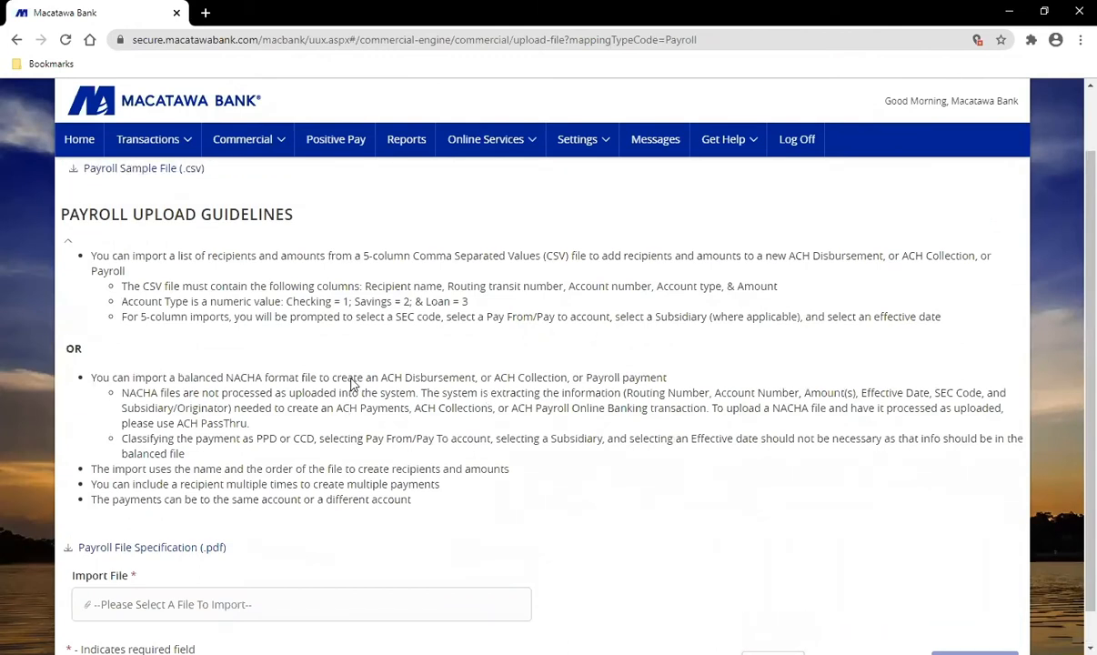
pyautogui.scroll(1, 351, 384)
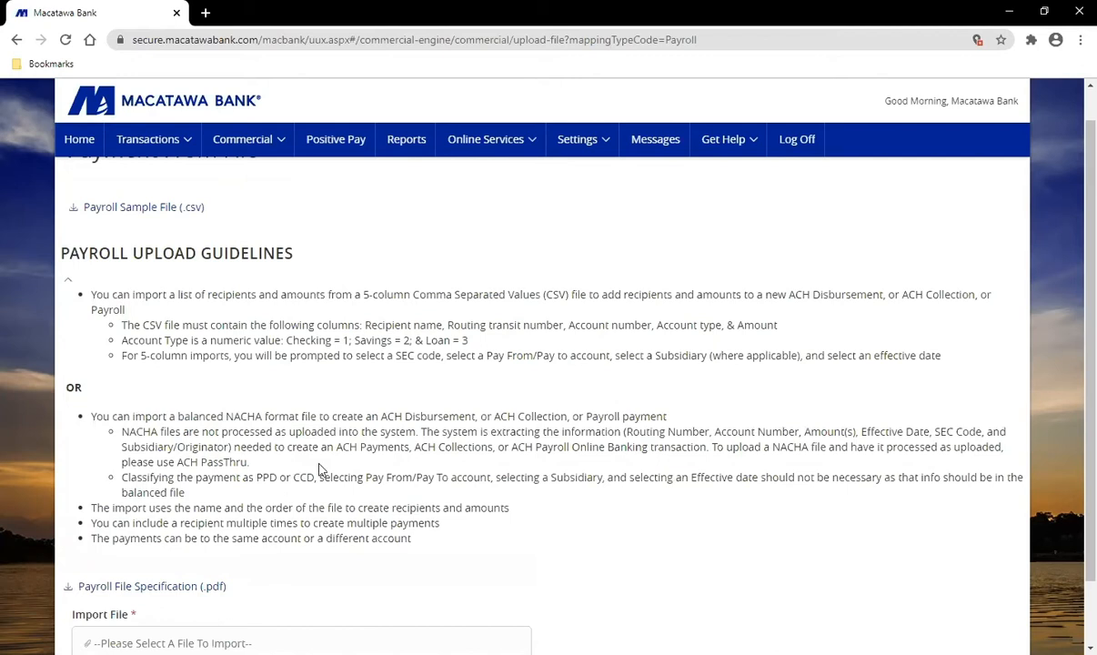
pyautogui.scroll(-1, 342, 449)
pyautogui.scroll(2, 382, 451)
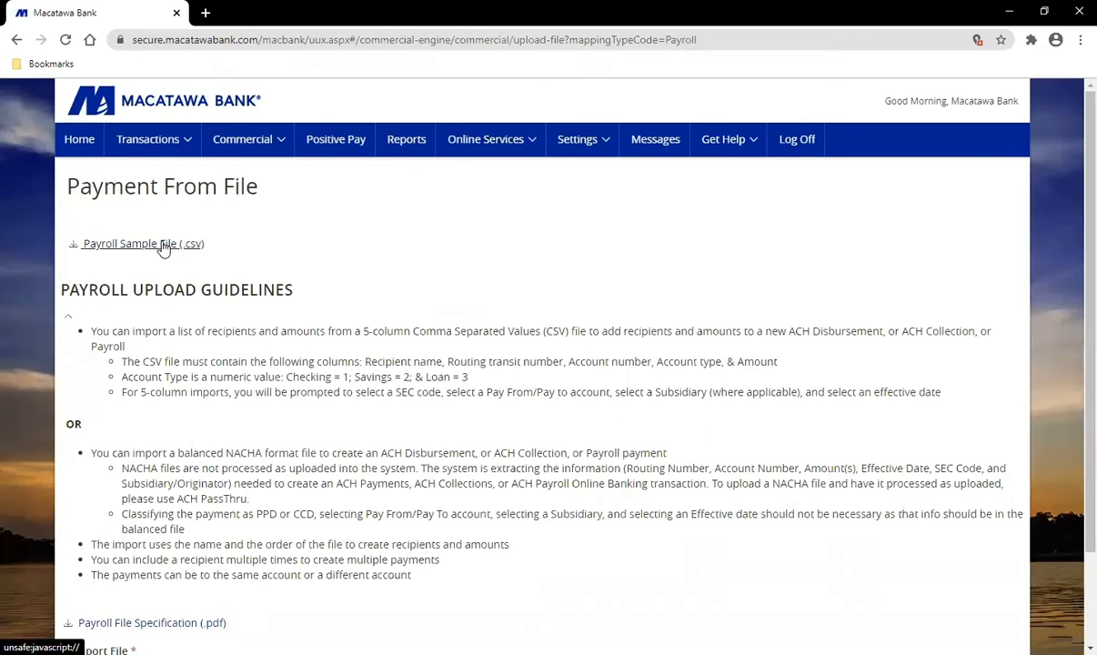
pyautogui.scroll(-2, 218, 273)
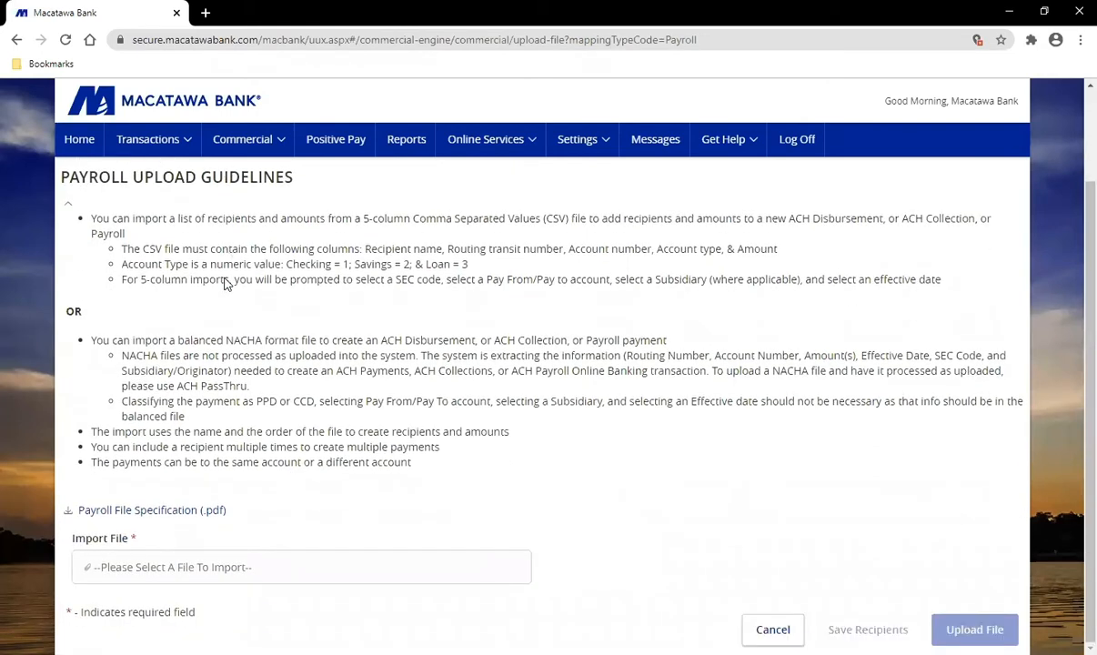
# Step: Attach NACHA Test File.txt as the import file and upload it
pyautogui.click(254, 579)
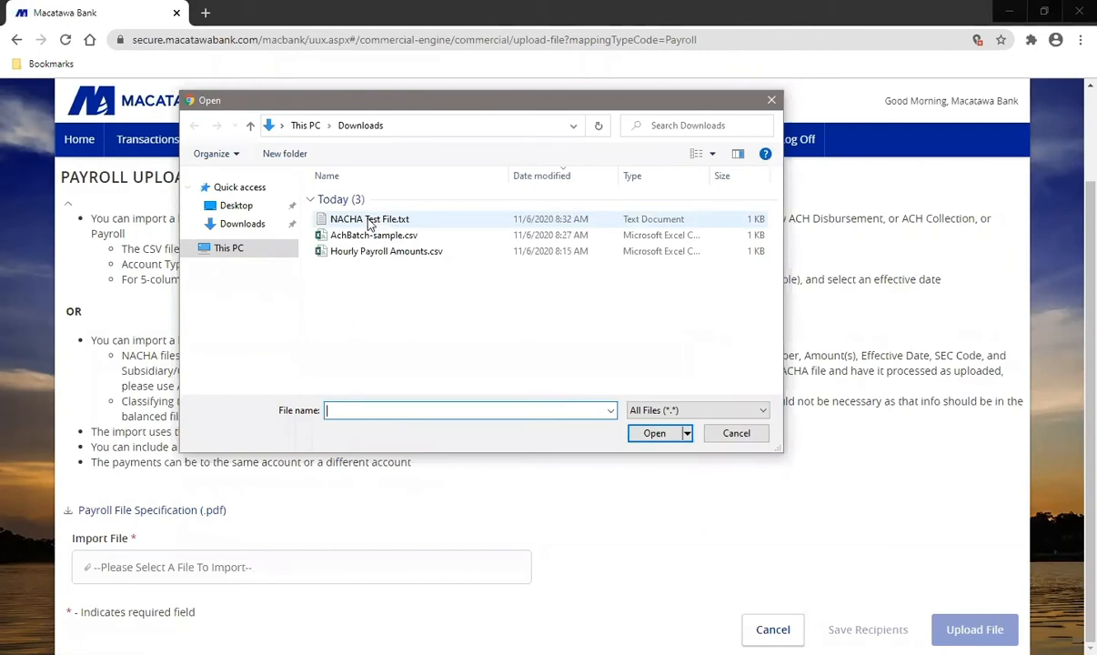
pyautogui.click(368, 221)
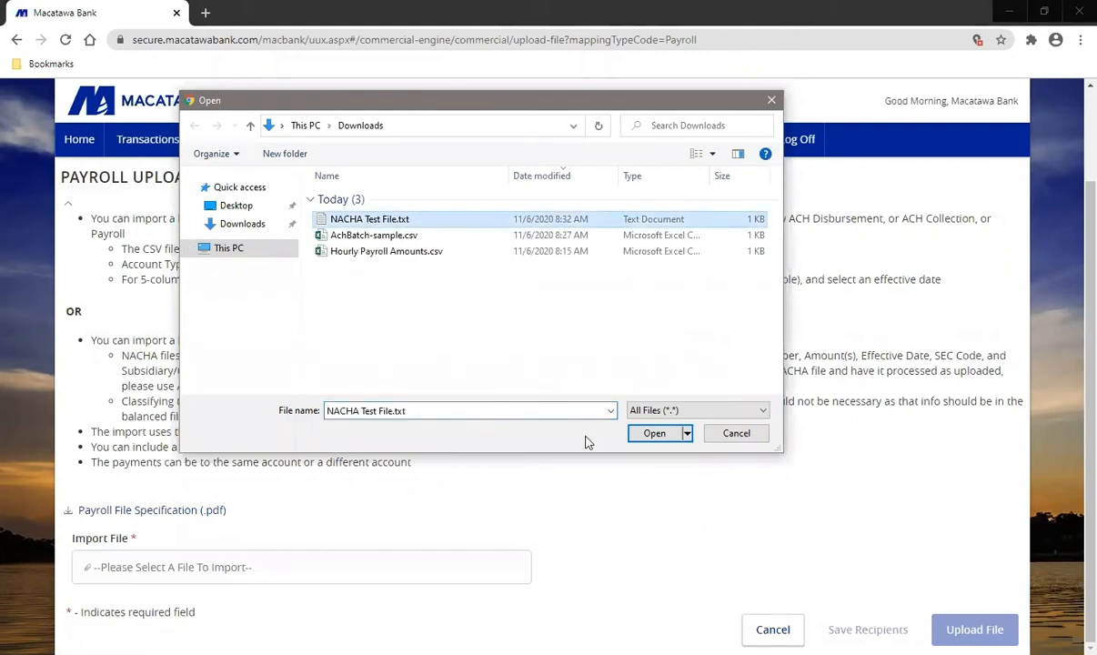
pyautogui.click(651, 435)
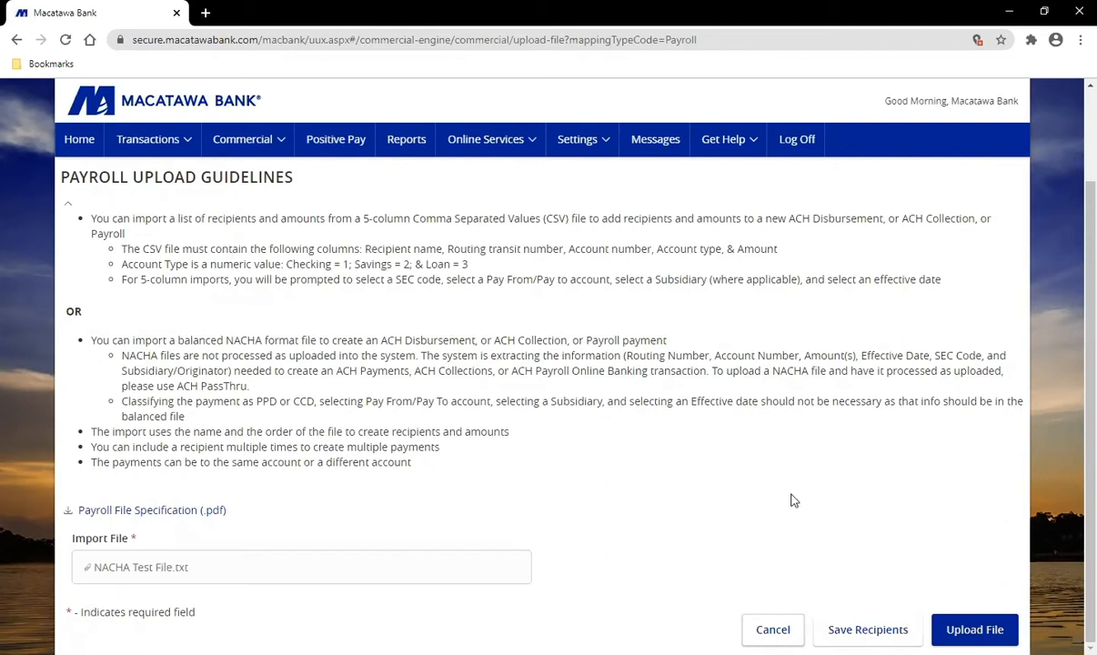
pyautogui.click(872, 626)
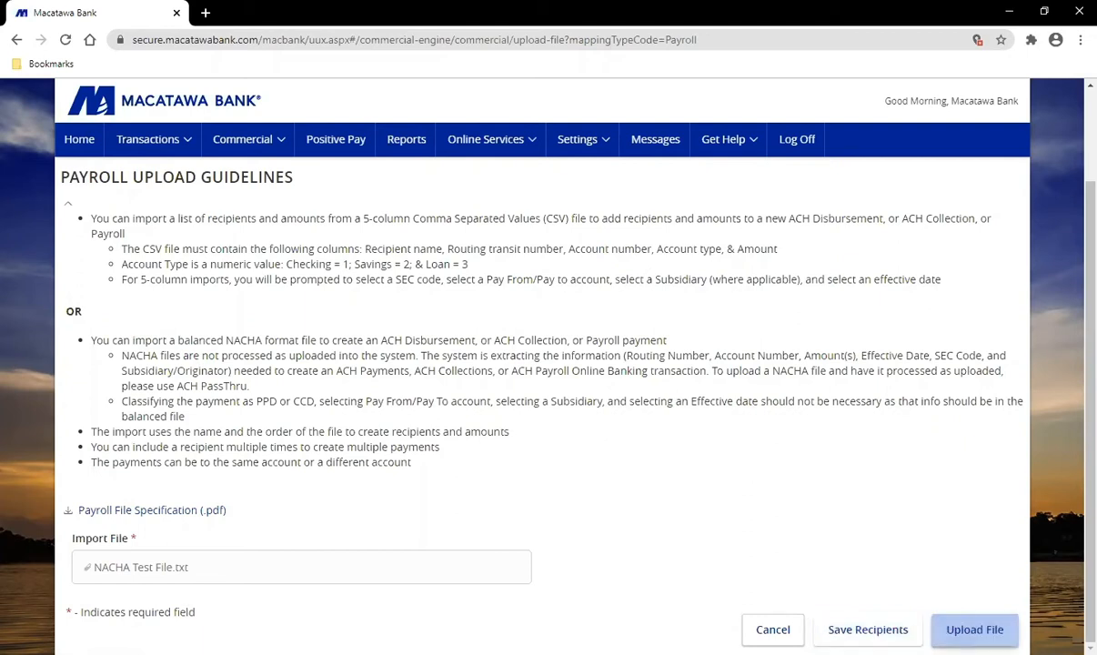
pyautogui.click(974, 628)
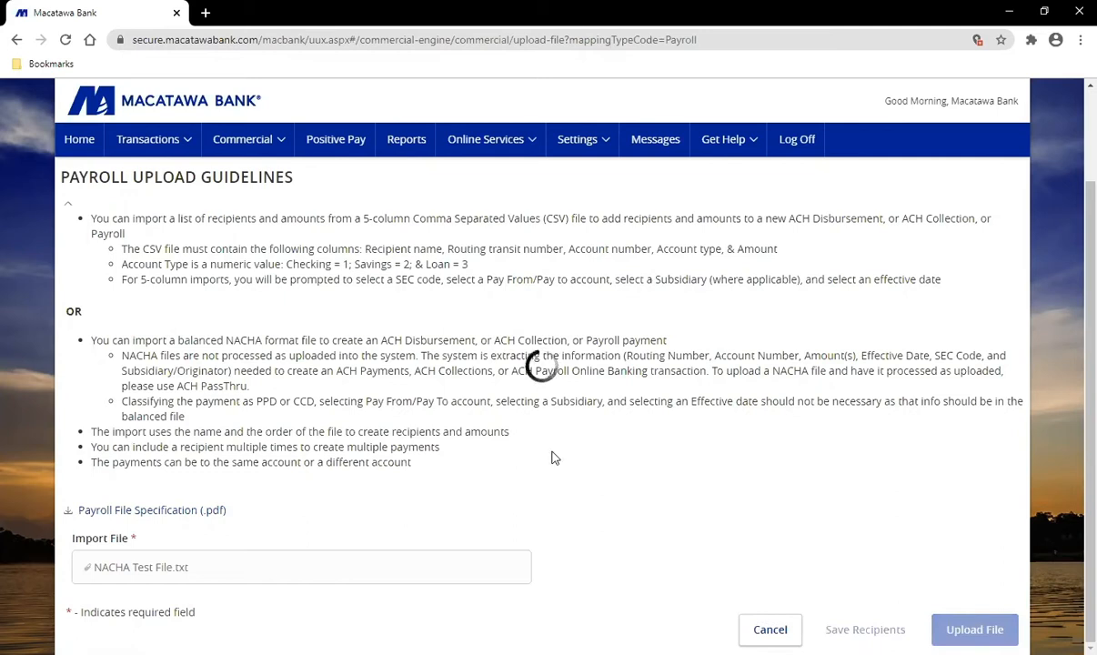
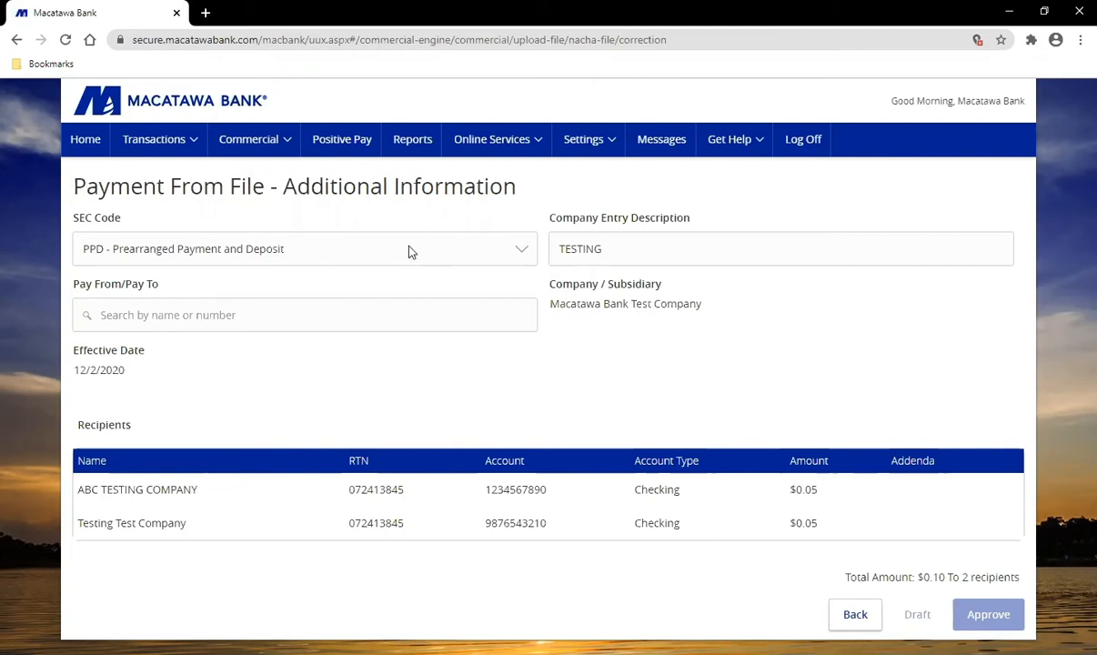
# Step: Leave the SEC code unchanged and pay the PPD TESTING batch from Business Checking
pyautogui.click(410, 251)
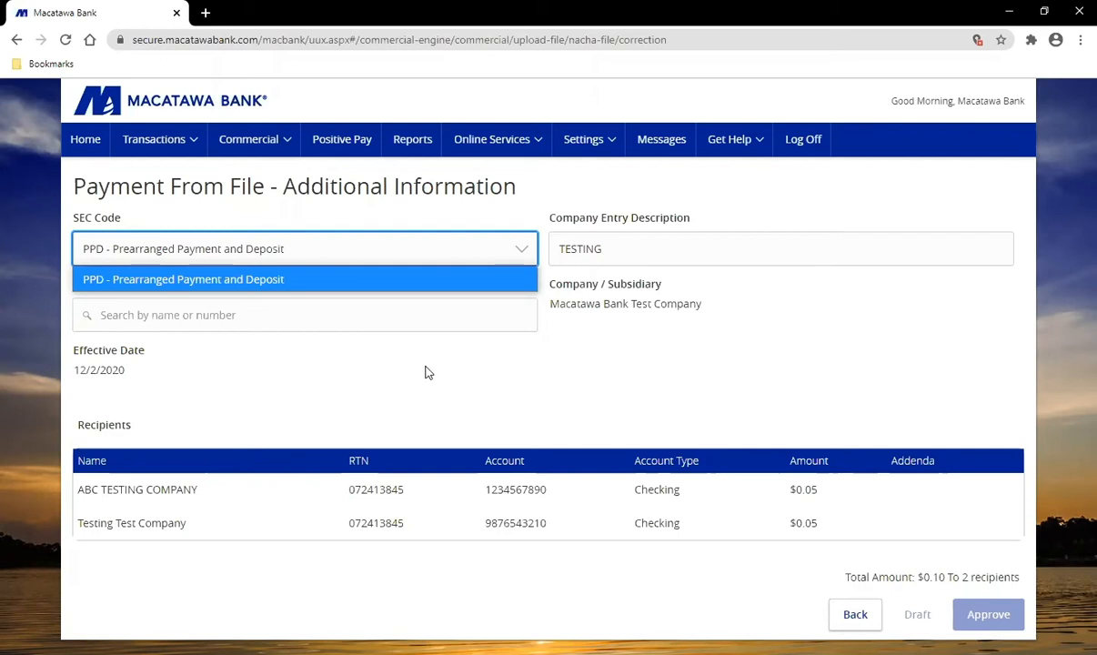
pyautogui.click(374, 377)
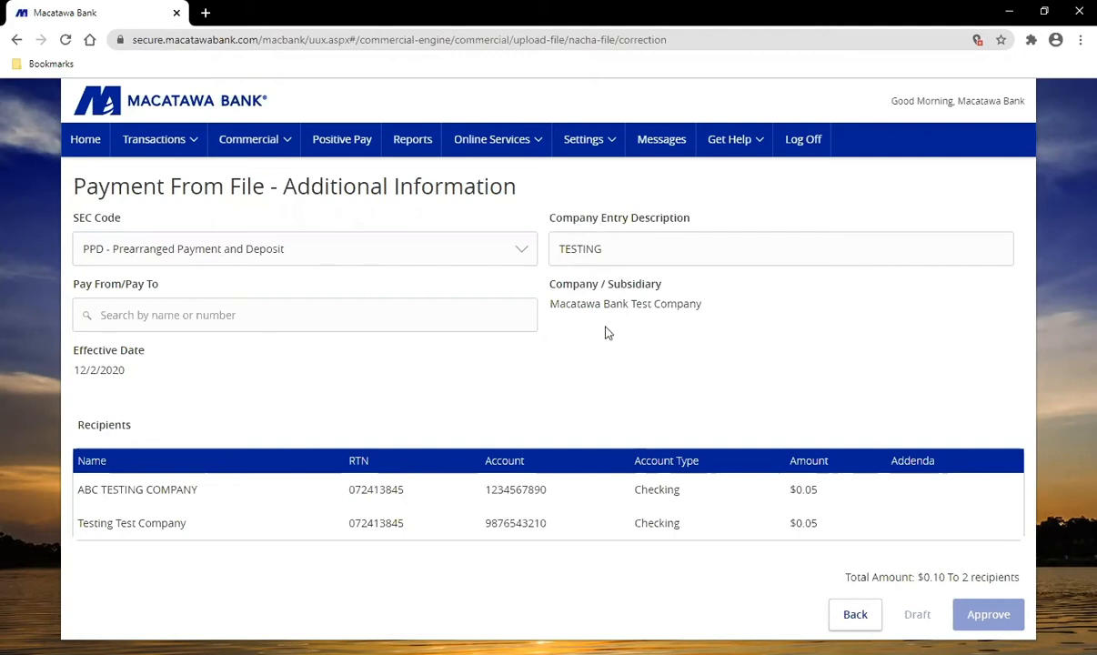
pyautogui.click(294, 326)
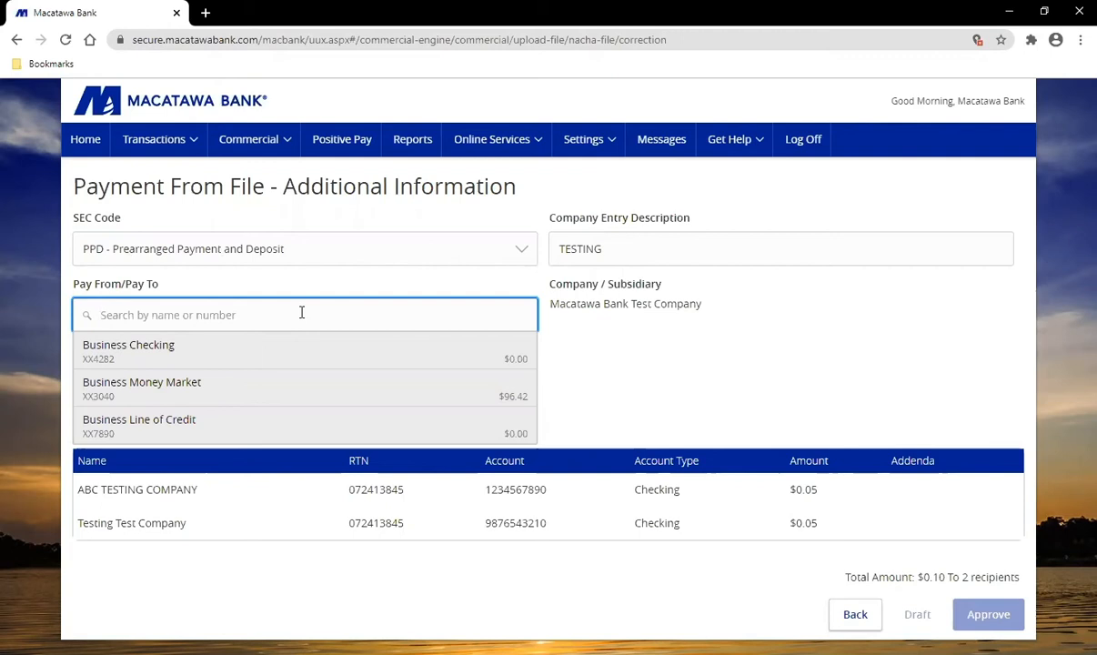
pyautogui.click(252, 361)
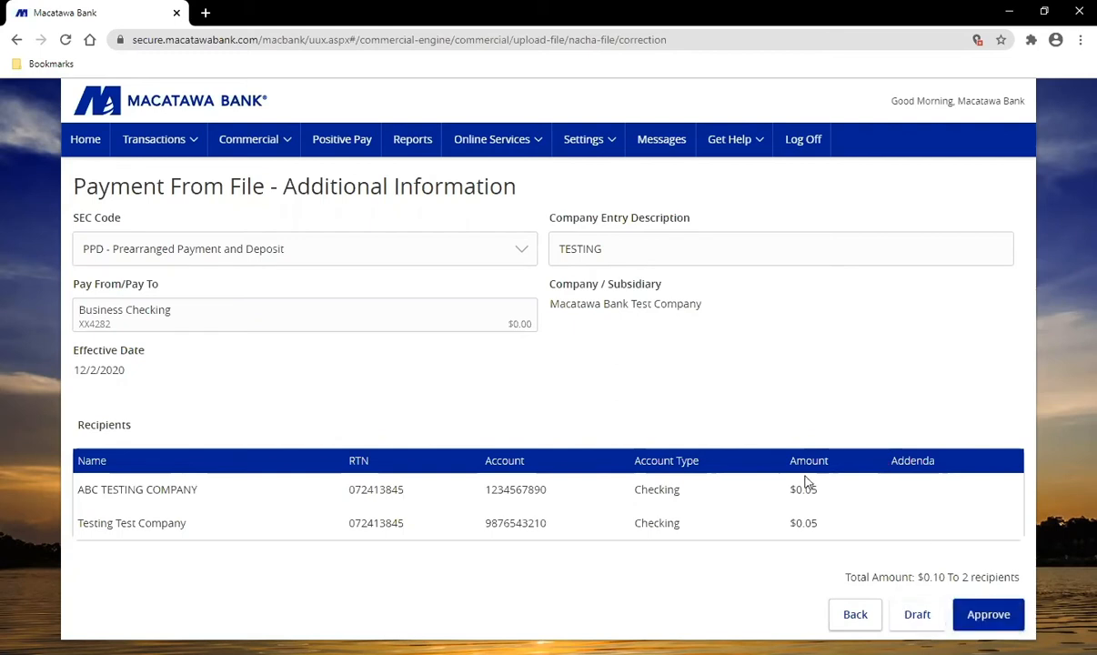
pyautogui.click(261, 150)
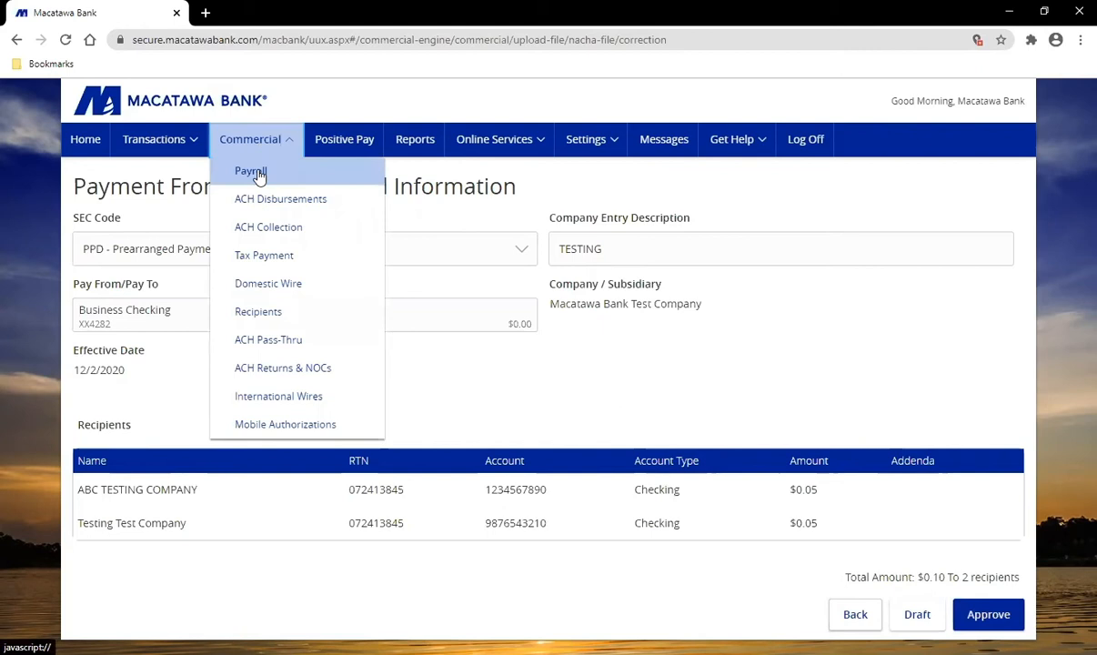
# Step: Start a new ACH Disbursement and review its SEC codes, then switch to the Payroll templates
pyautogui.click(312, 202)
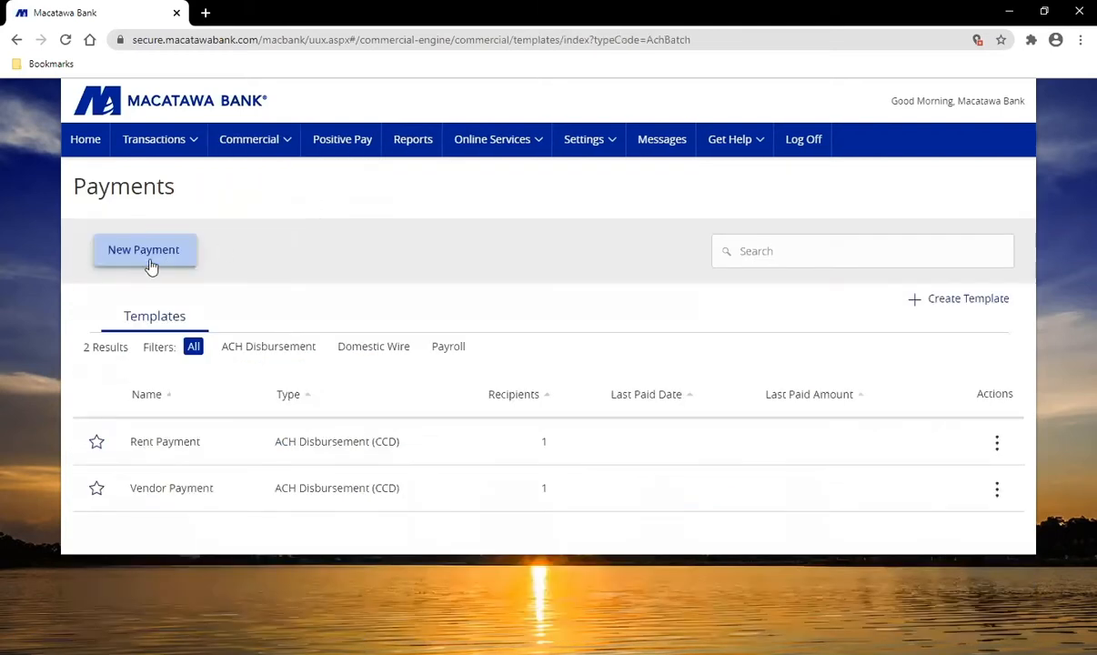
pyautogui.click(150, 260)
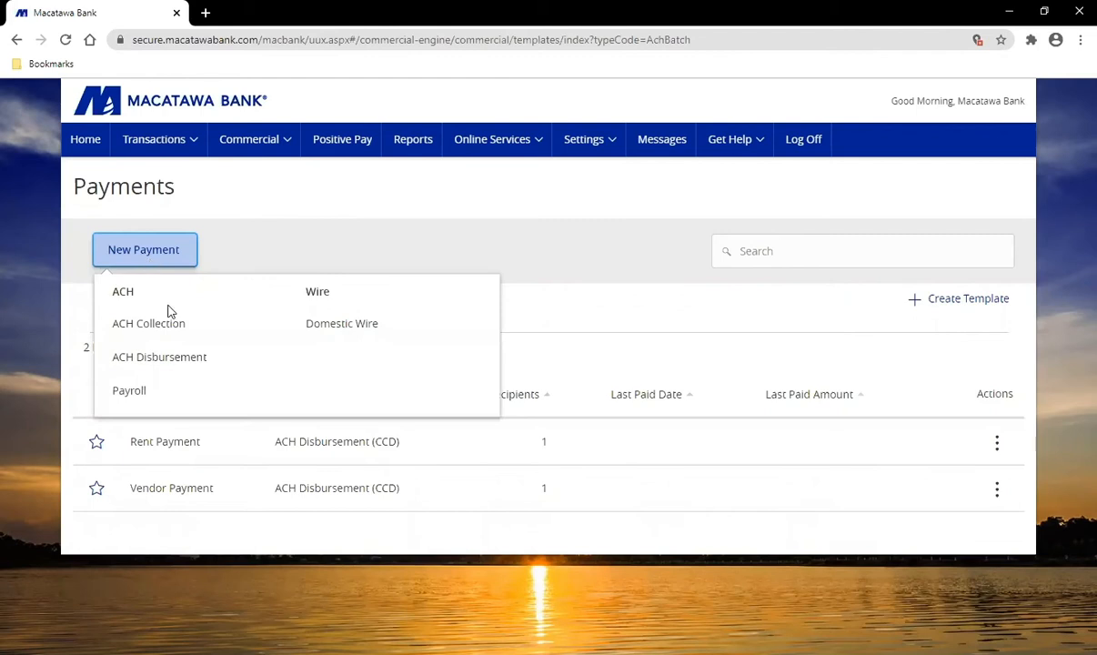
pyautogui.click(173, 360)
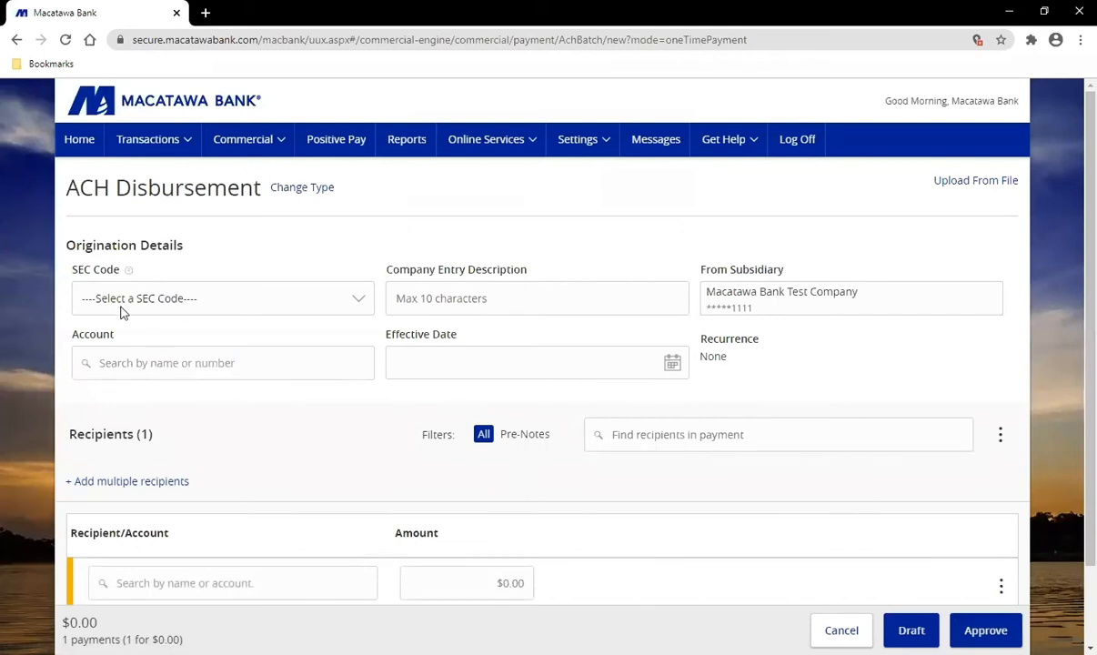
pyautogui.click(287, 303)
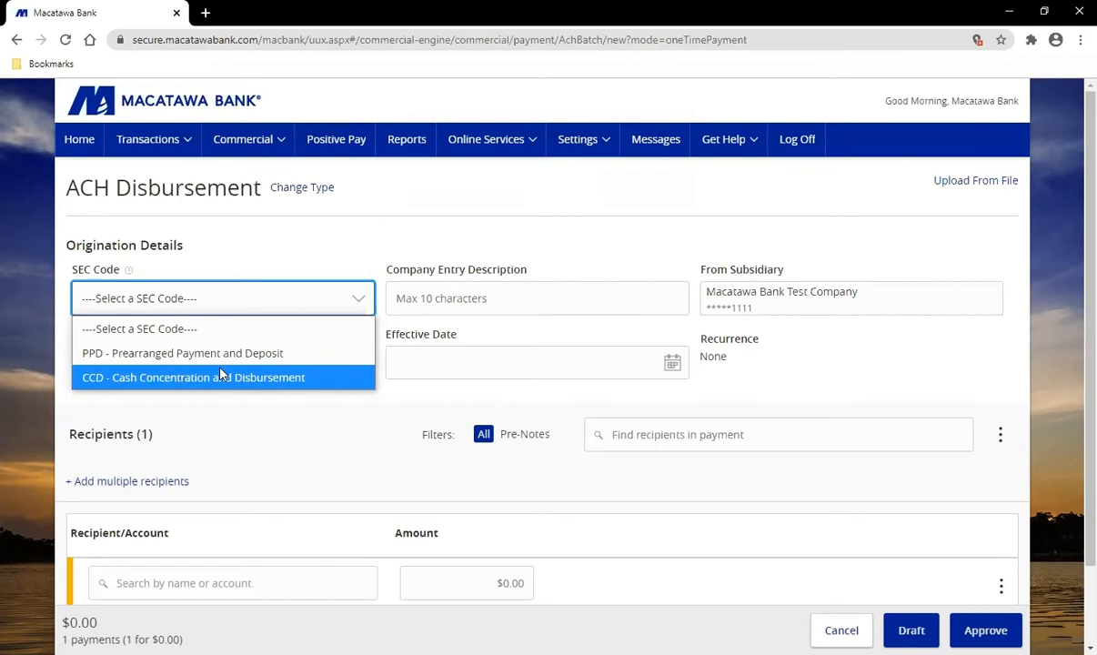
pyautogui.click(427, 401)
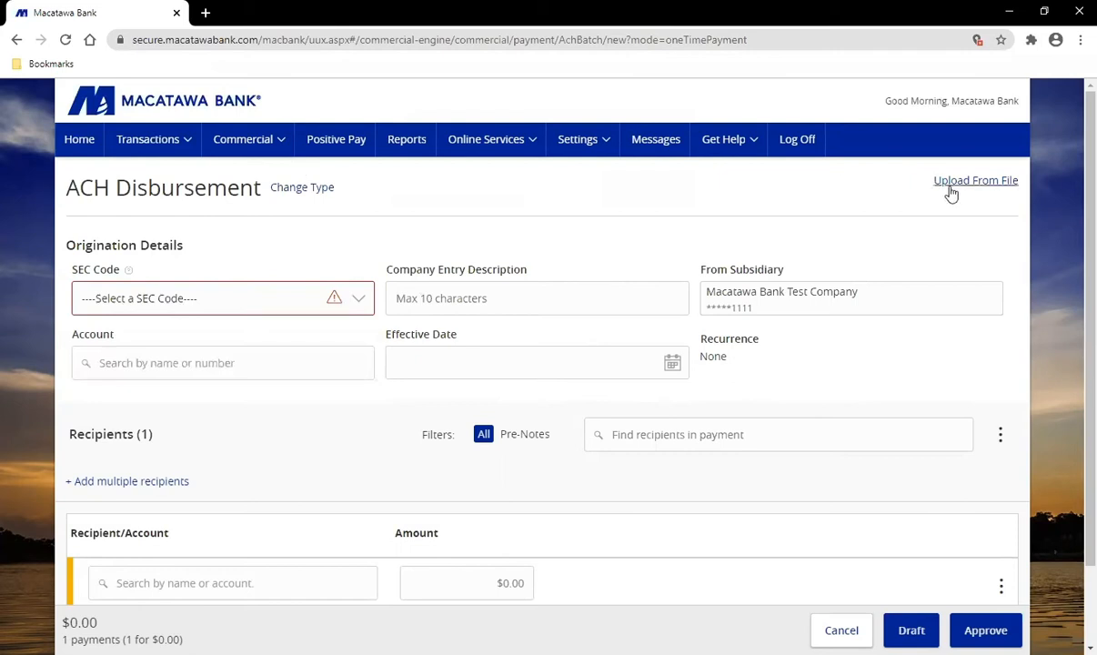
pyautogui.click(256, 154)
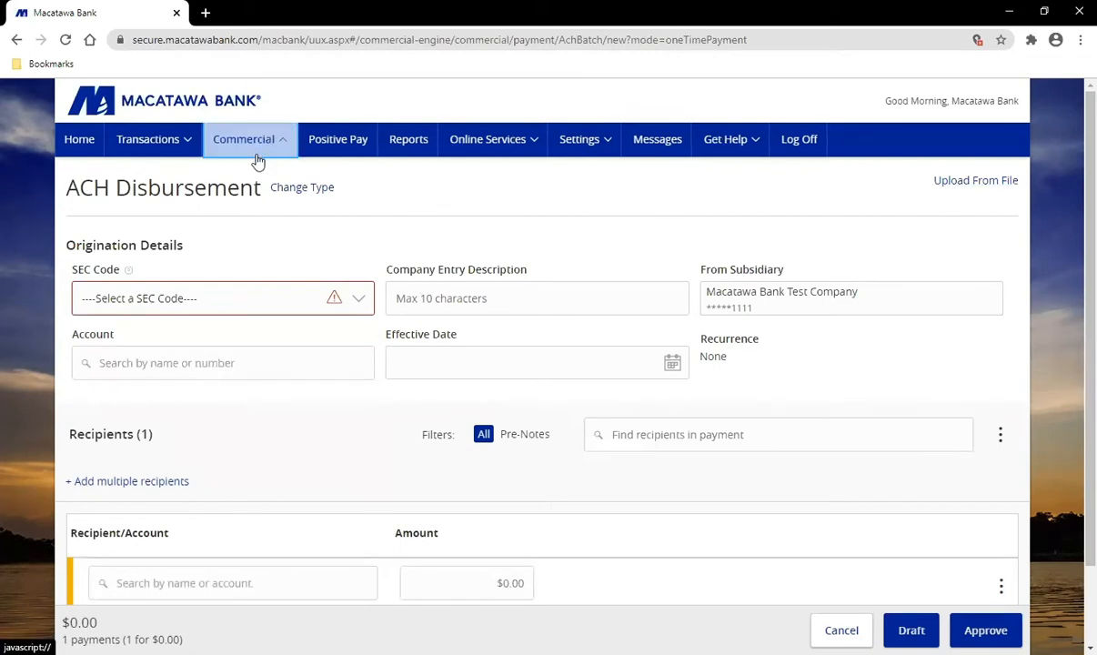
pyautogui.click(258, 184)
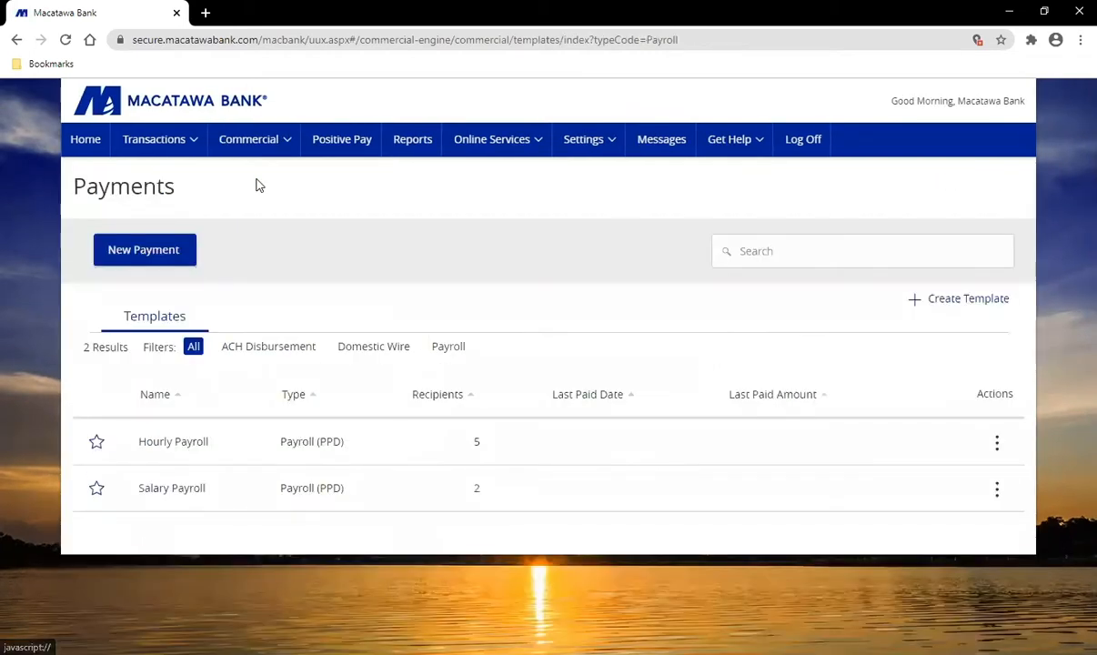
# Step: Start a payment from the Hourly Payroll template and import amounts from Hourly Payroll Amounts.csv
pyautogui.click(998, 445)
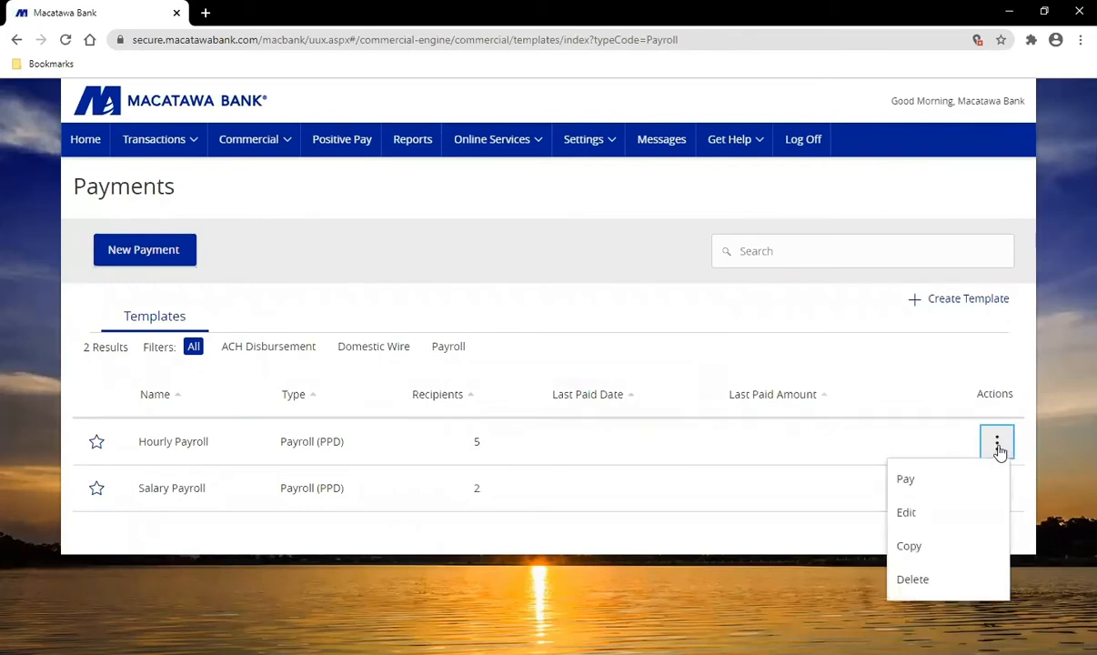
pyautogui.click(917, 489)
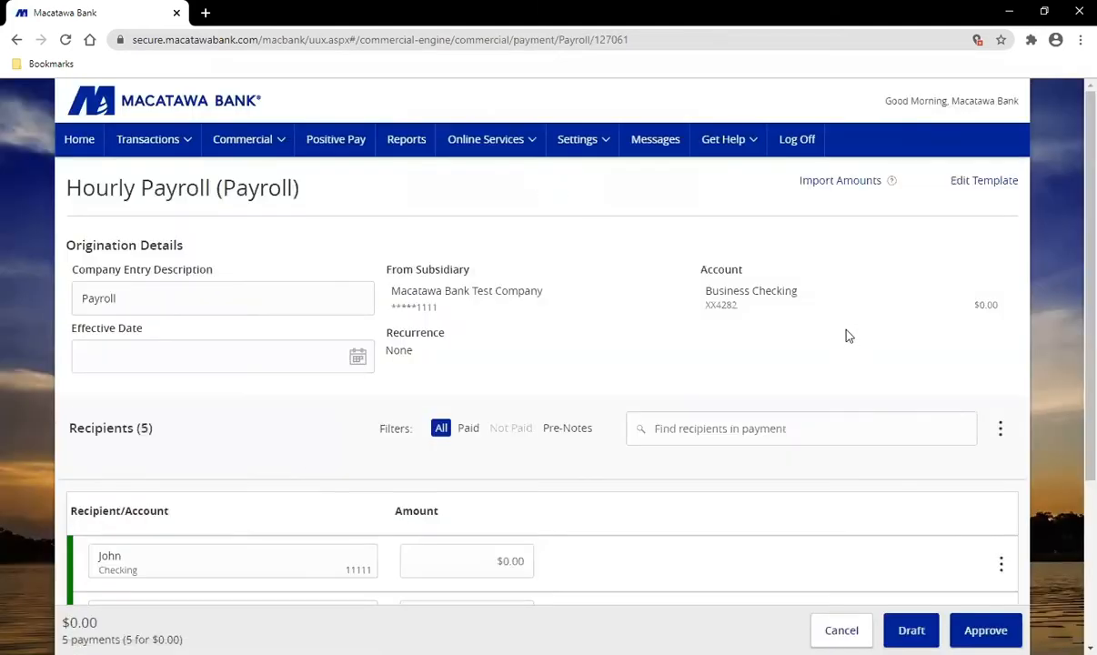
pyautogui.click(852, 182)
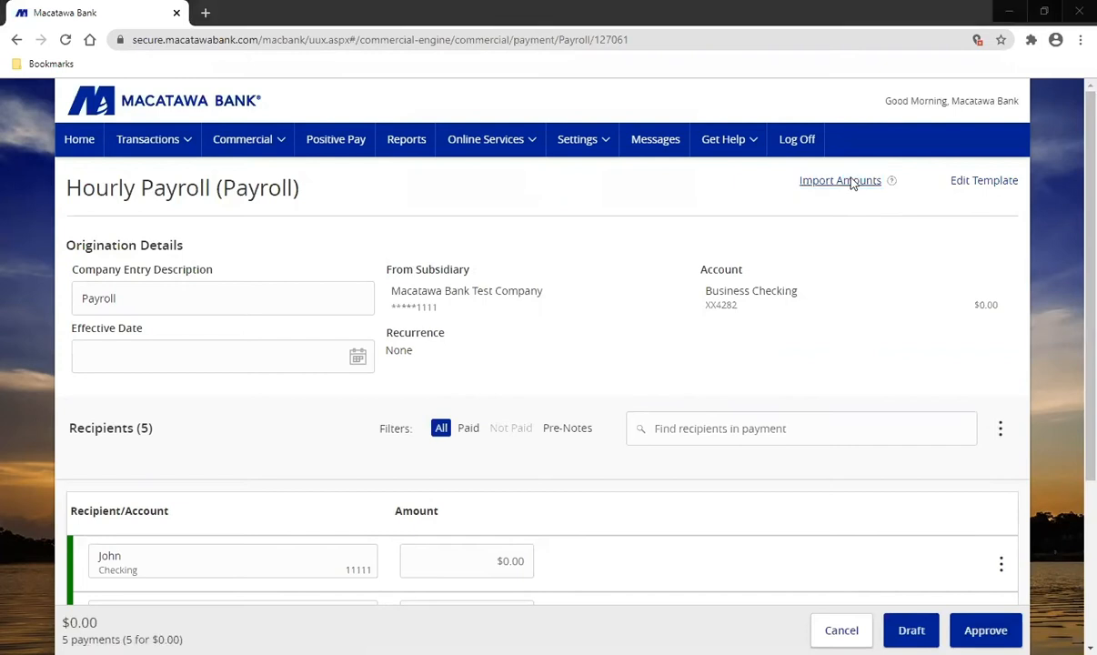
pyautogui.click(425, 259)
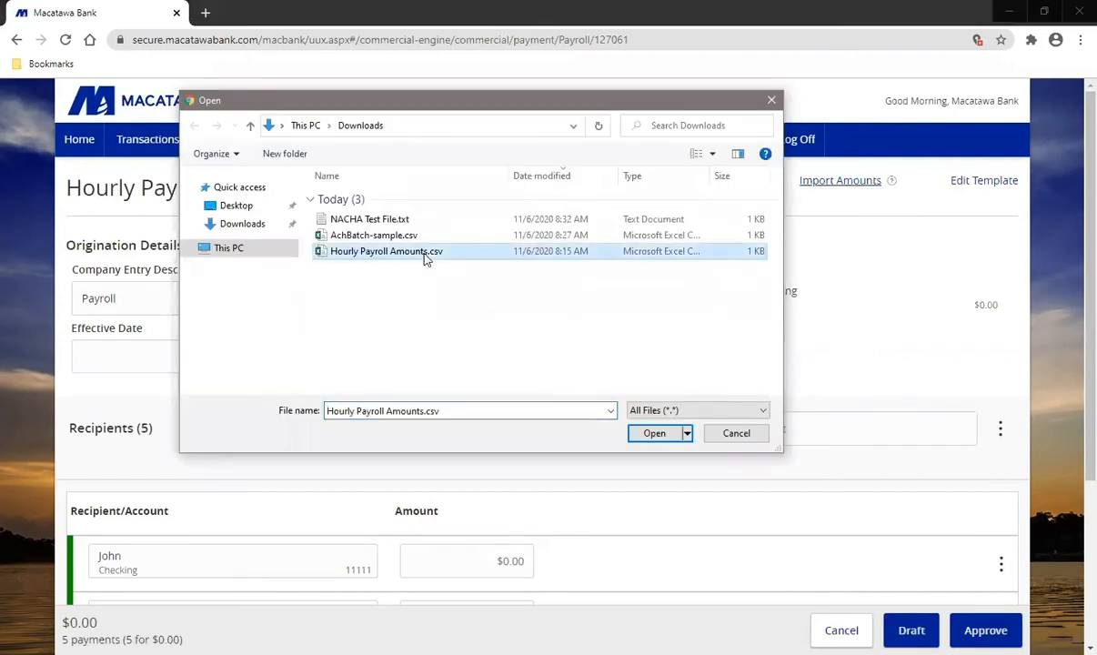
pyautogui.click(654, 433)
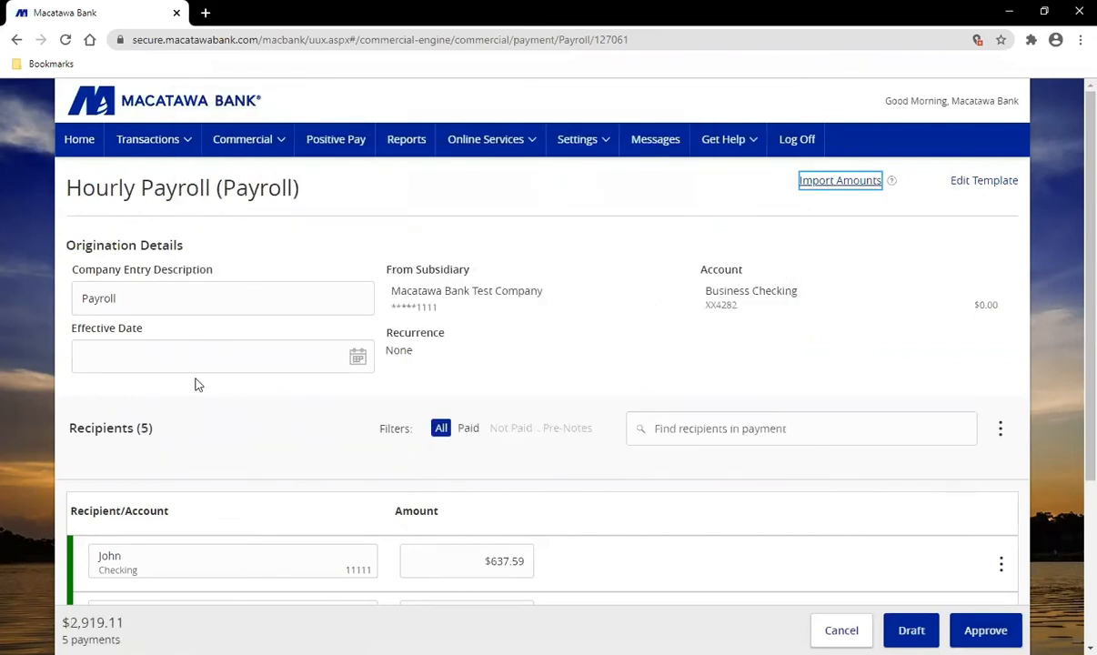
# Step: Set the effective date to 11/20/2020 and save the $2,919.11 payroll as a draft
pyautogui.click(153, 353)
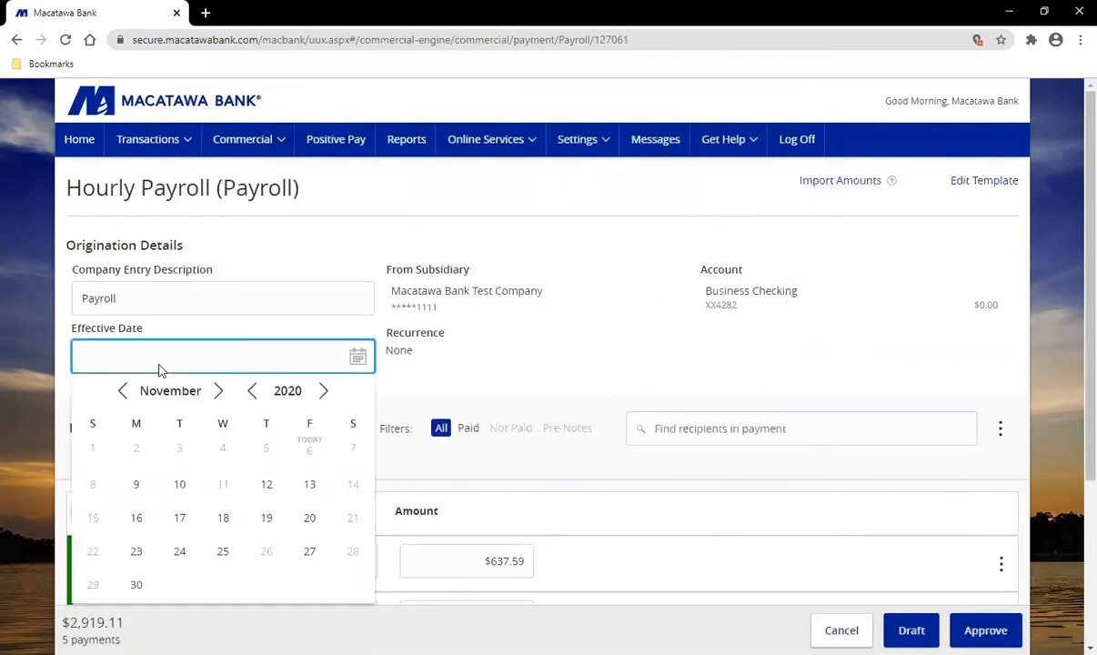
pyautogui.click(309, 520)
pyautogui.scroll(-1, 624, 341)
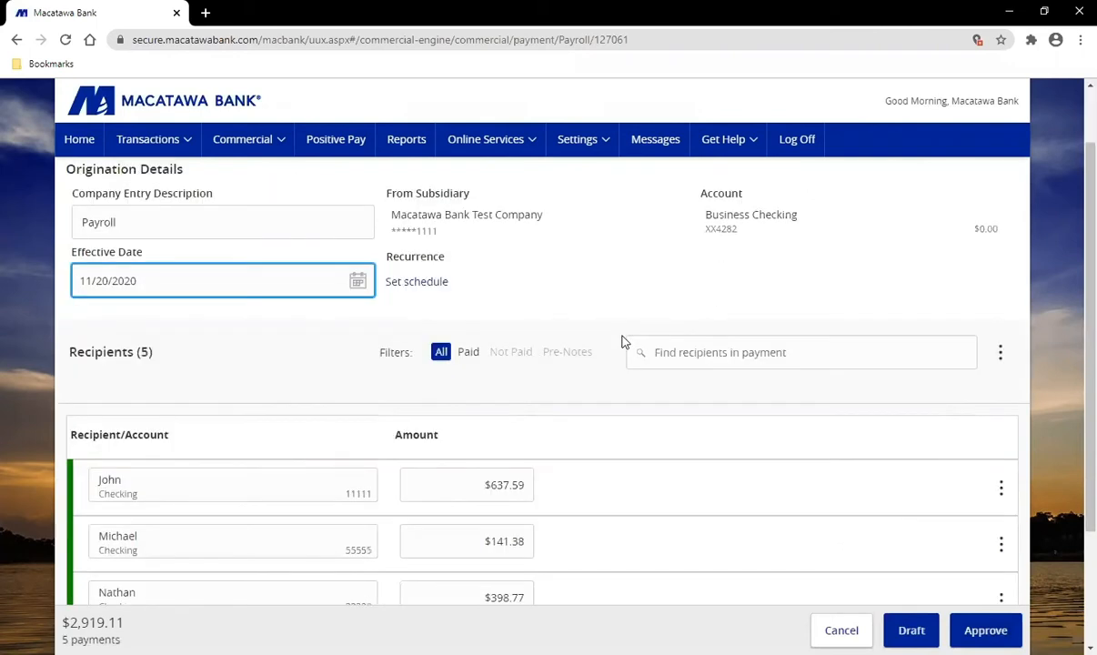
pyautogui.scroll(1, 622, 341)
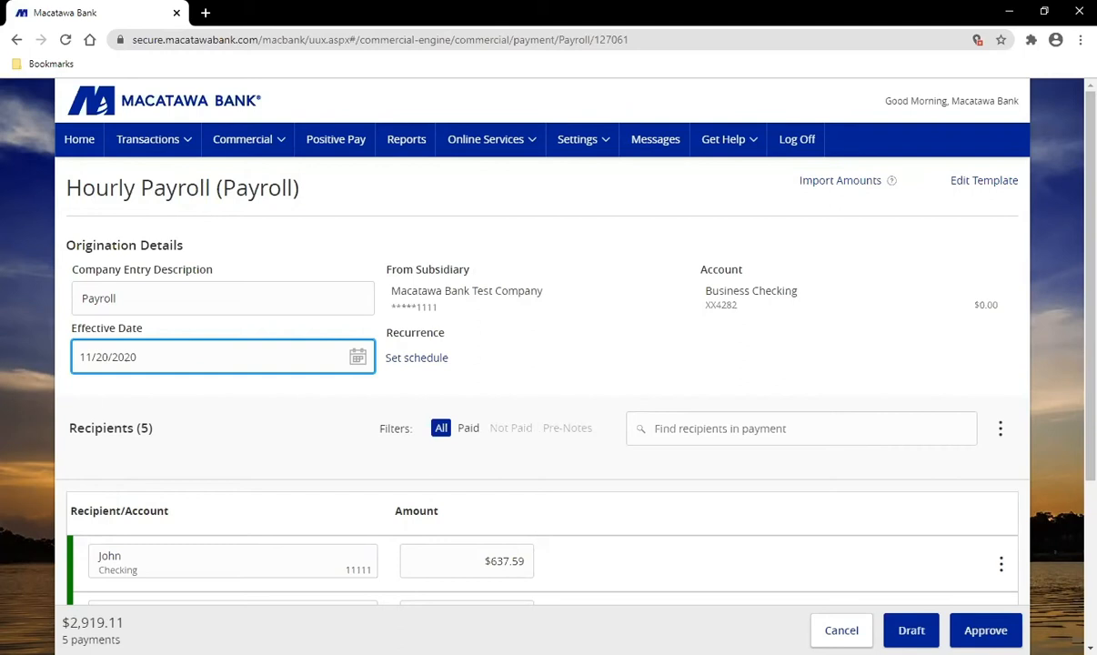
pyautogui.click(910, 630)
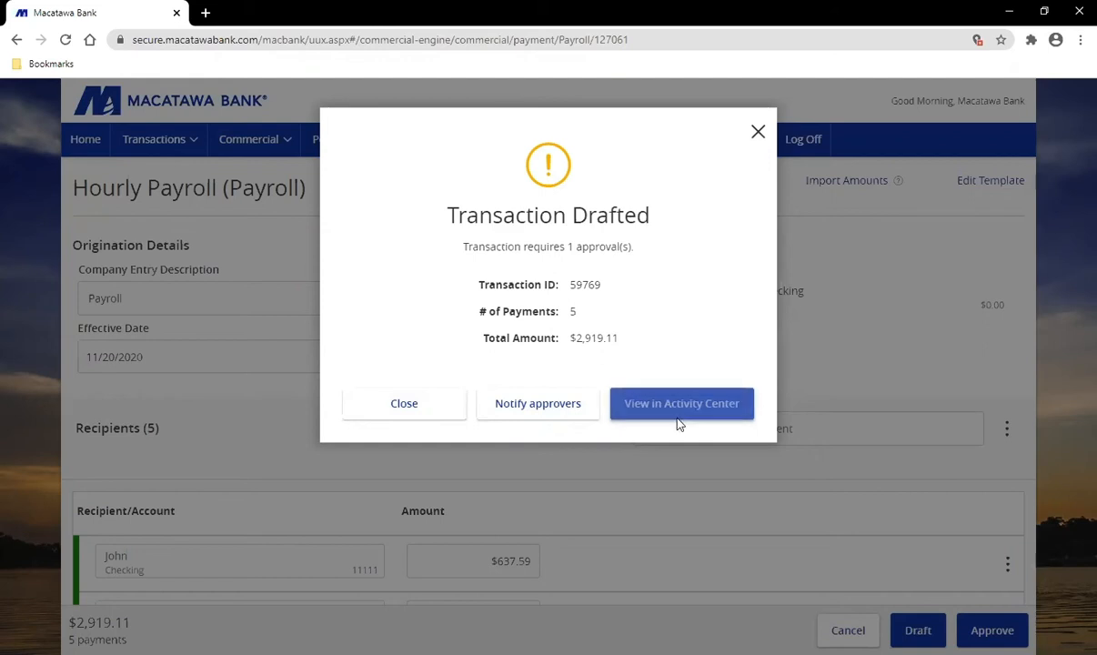
# Step: Try an email-me approver notification, cancel it, and close the Transaction Drafted dialog
pyautogui.click(557, 409)
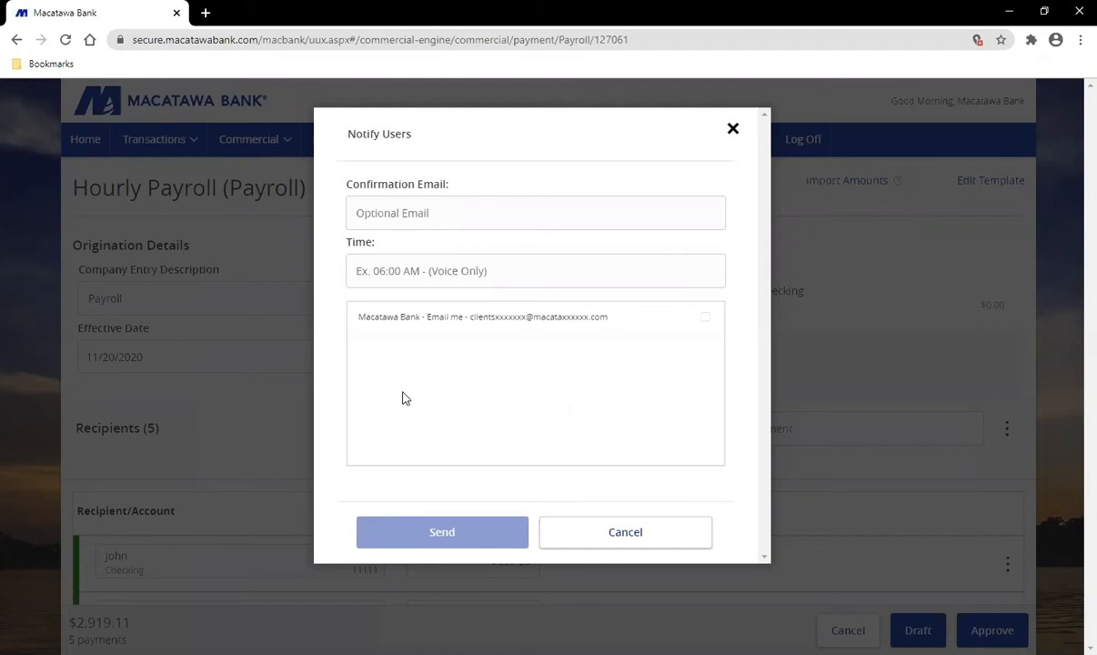
pyautogui.click(427, 321)
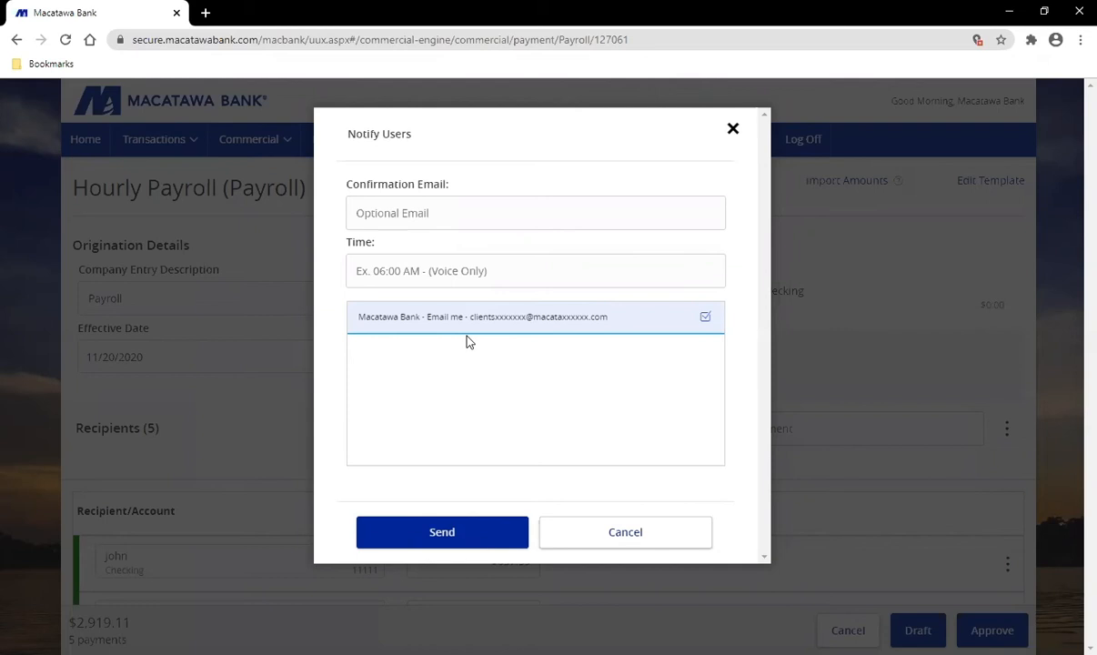
pyautogui.click(455, 539)
pyautogui.click(661, 550)
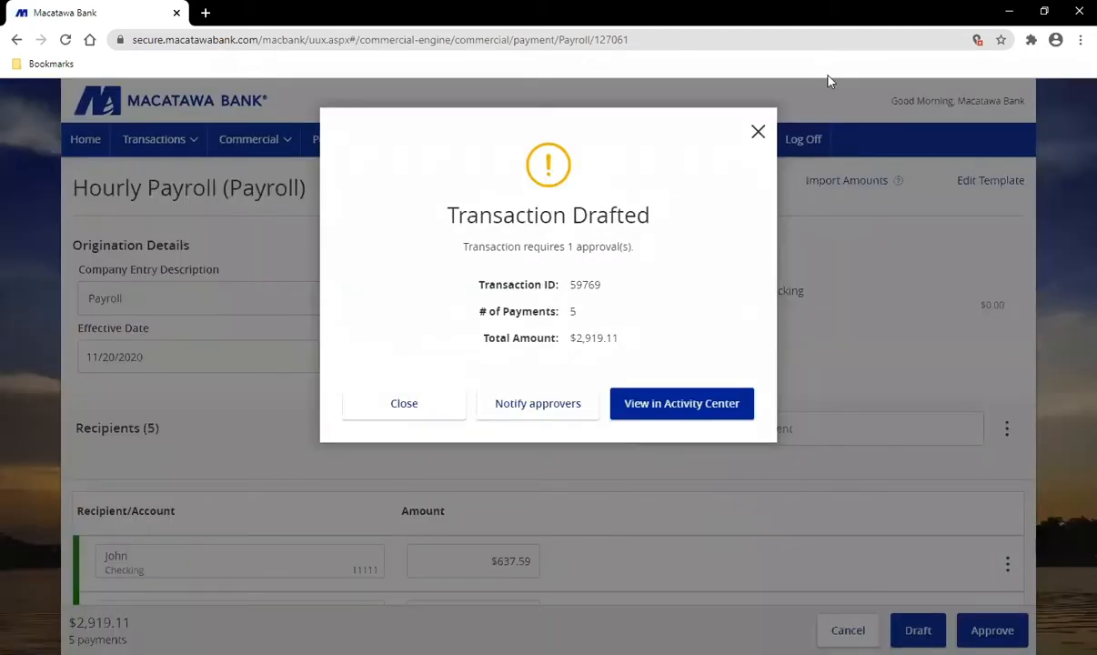
pyautogui.click(410, 409)
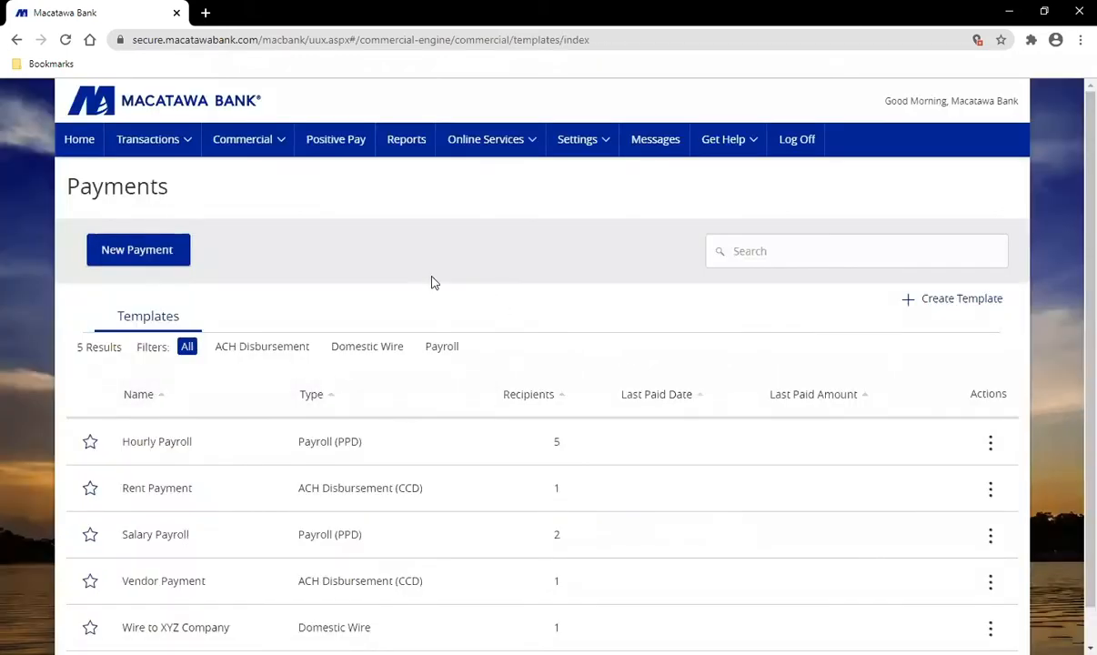
# Step: Start another Hourly Payroll payment and import amounts from Hourly Payroll Amounts.csv
pyautogui.scroll(-1, 433, 283)
pyautogui.scroll(1, 433, 283)
pyautogui.click(990, 445)
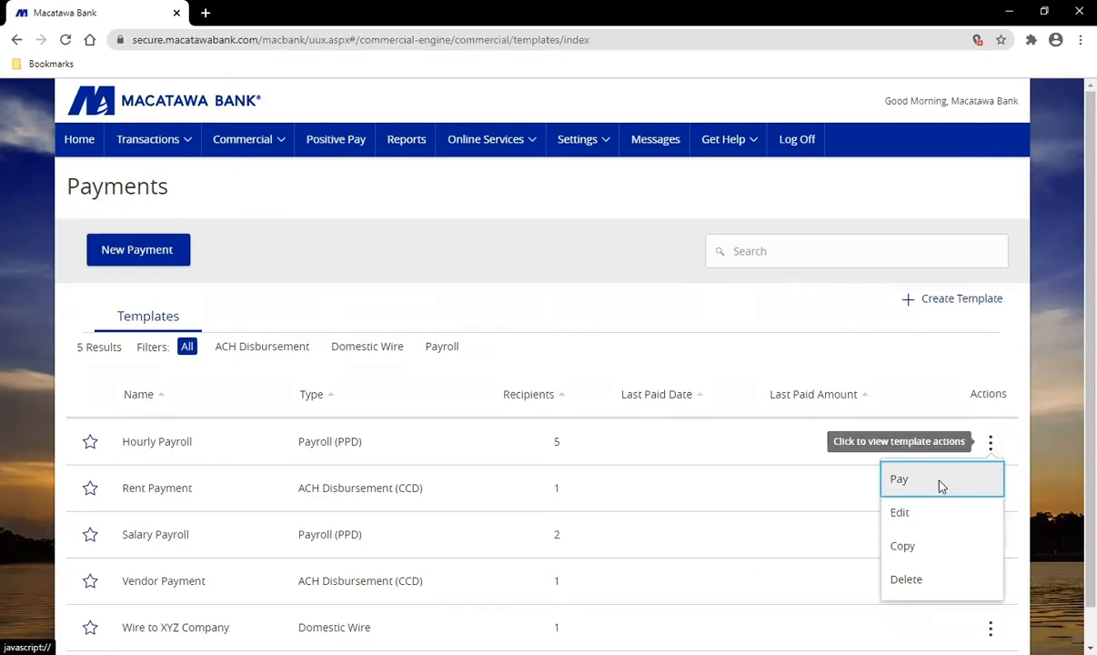
pyautogui.click(906, 483)
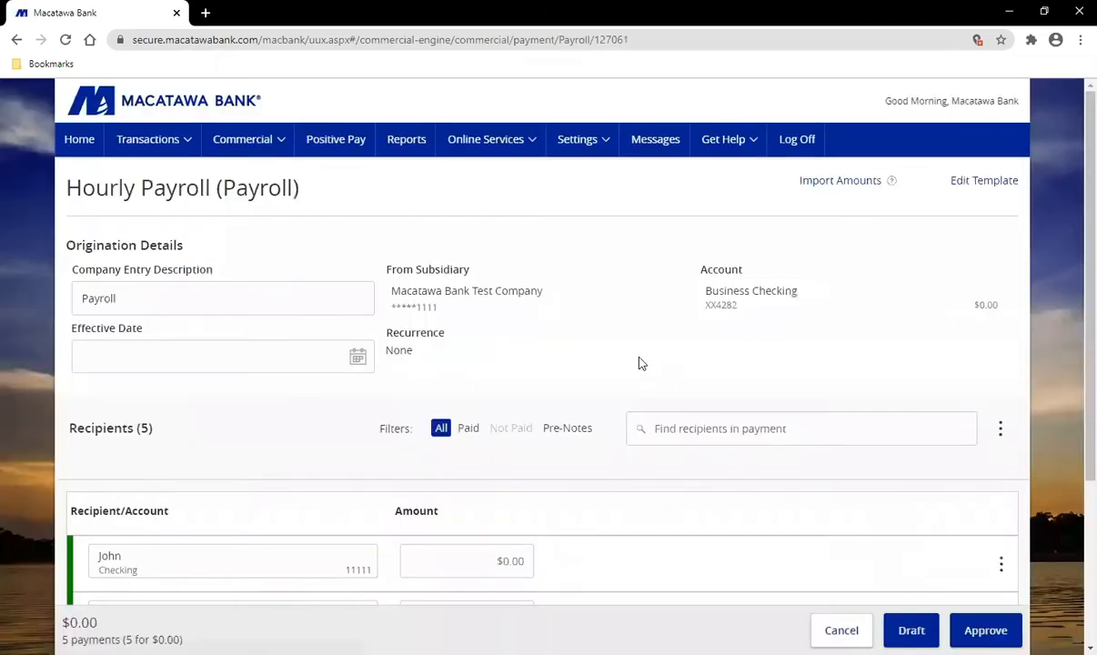
pyautogui.click(851, 184)
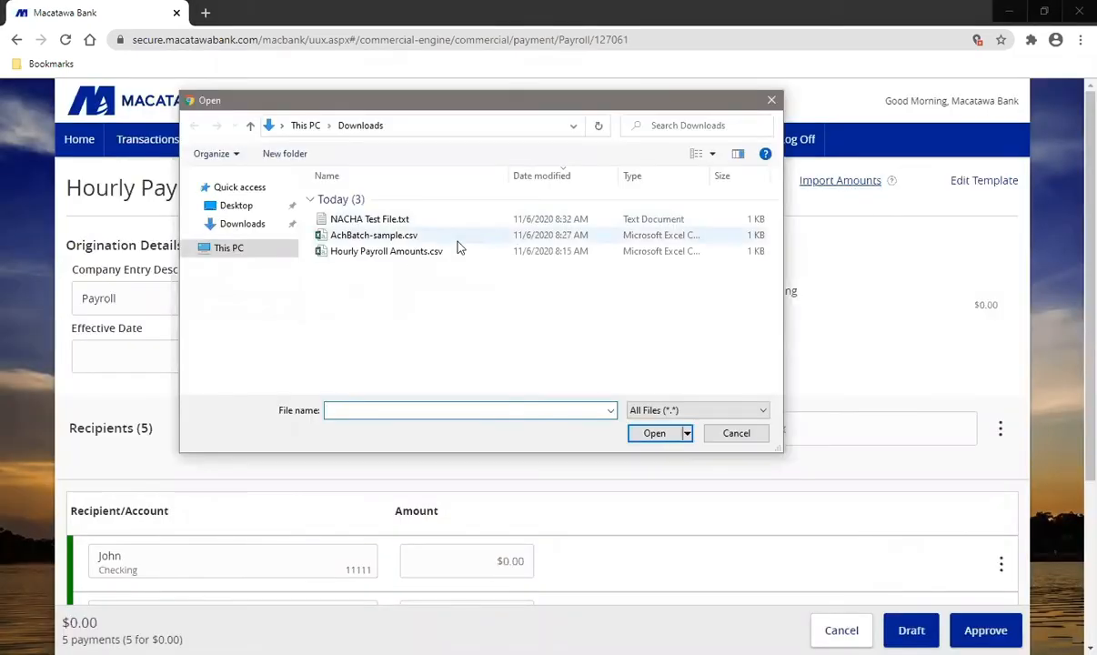
pyautogui.click(385, 253)
pyautogui.click(655, 434)
# Step: Set the effective date to November 20, 2020 and submit the payroll for approval
pyautogui.click(150, 357)
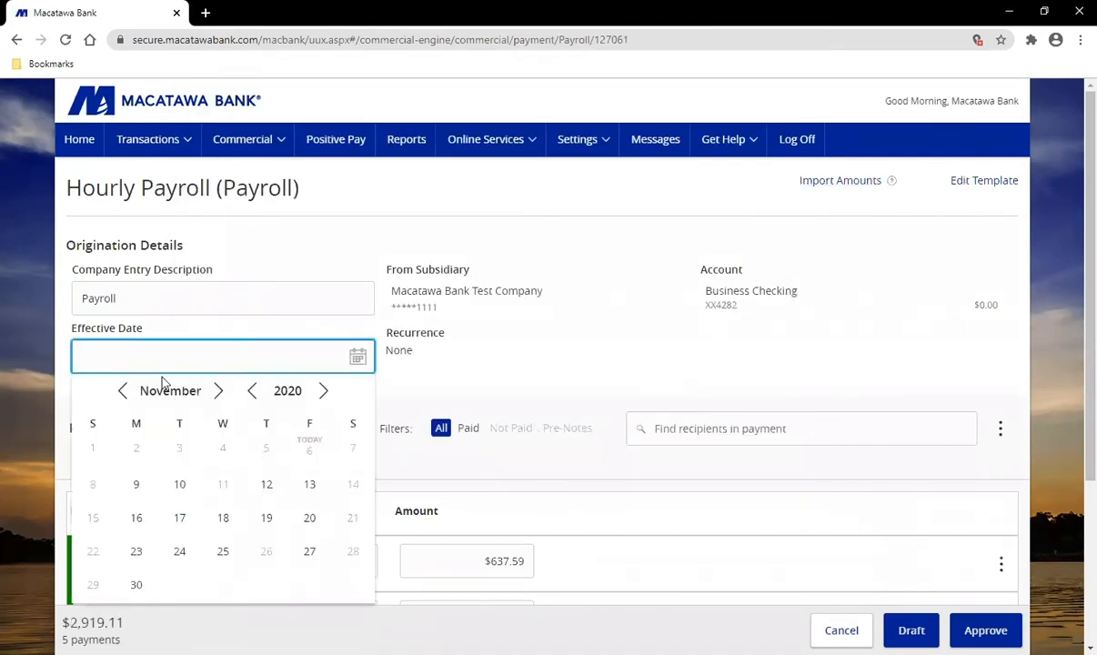
pyautogui.click(309, 518)
pyautogui.scroll(-1, 769, 351)
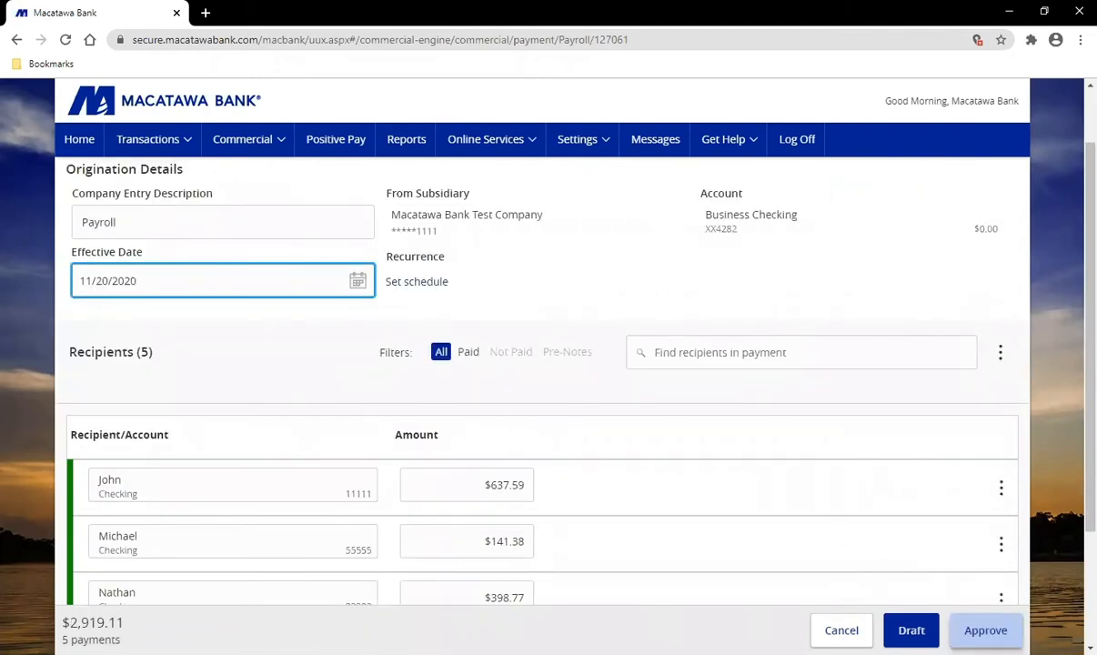
pyautogui.click(985, 629)
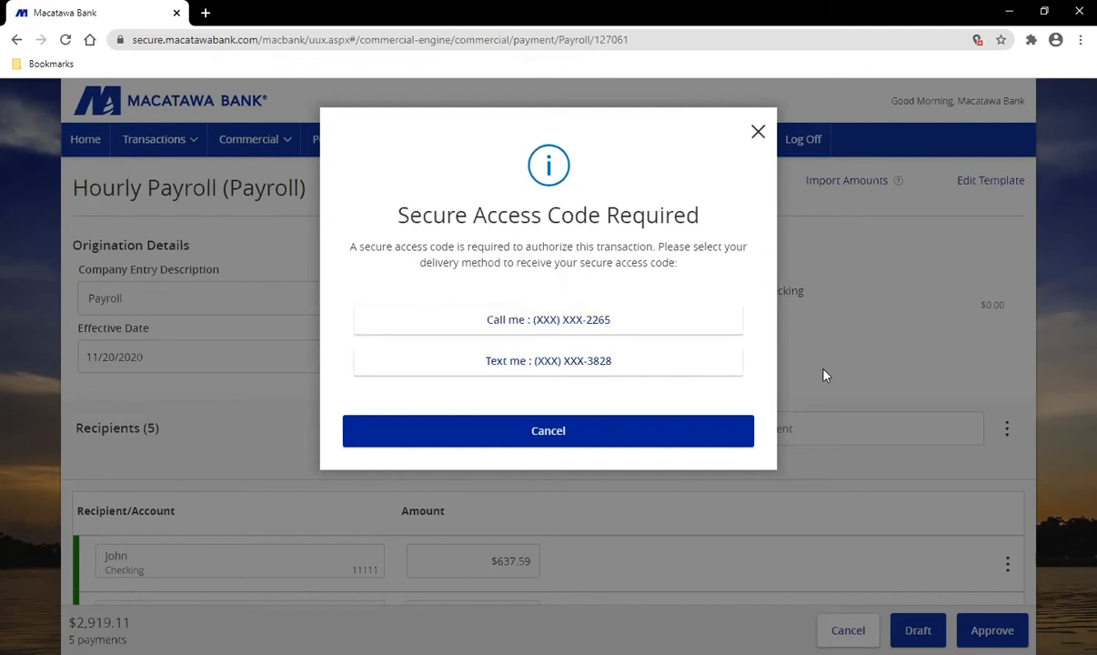
# Step: Authorize the $2,919.11 Hourly Payroll with a secure access code sent by text
pyautogui.click(615, 368)
pyautogui.click(500, 322)
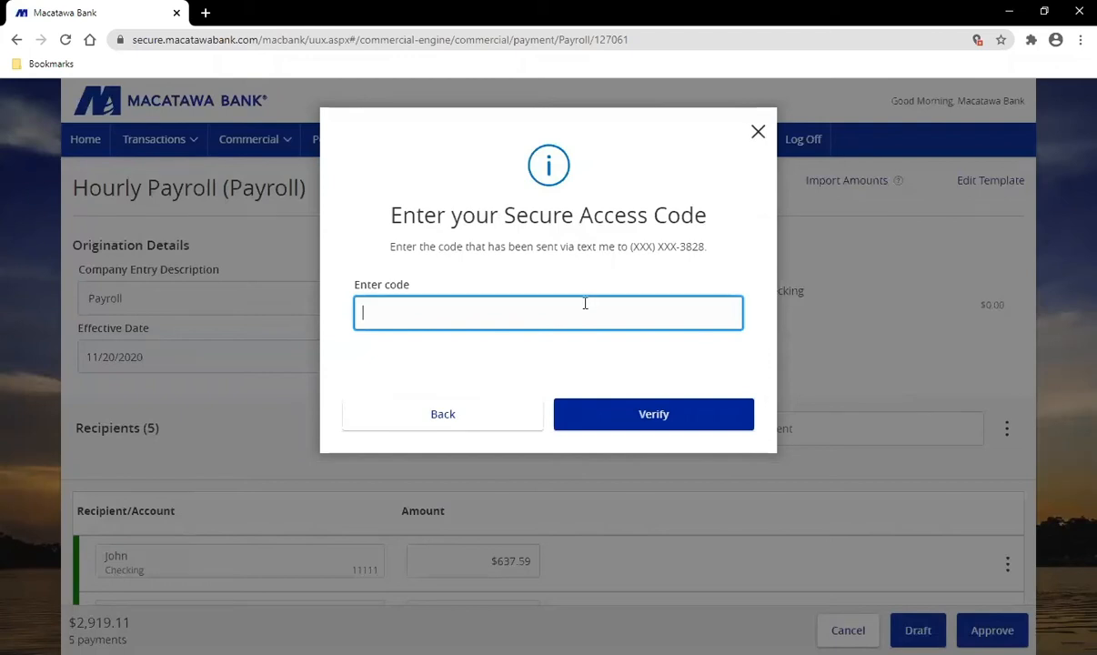
pyautogui.click(674, 426)
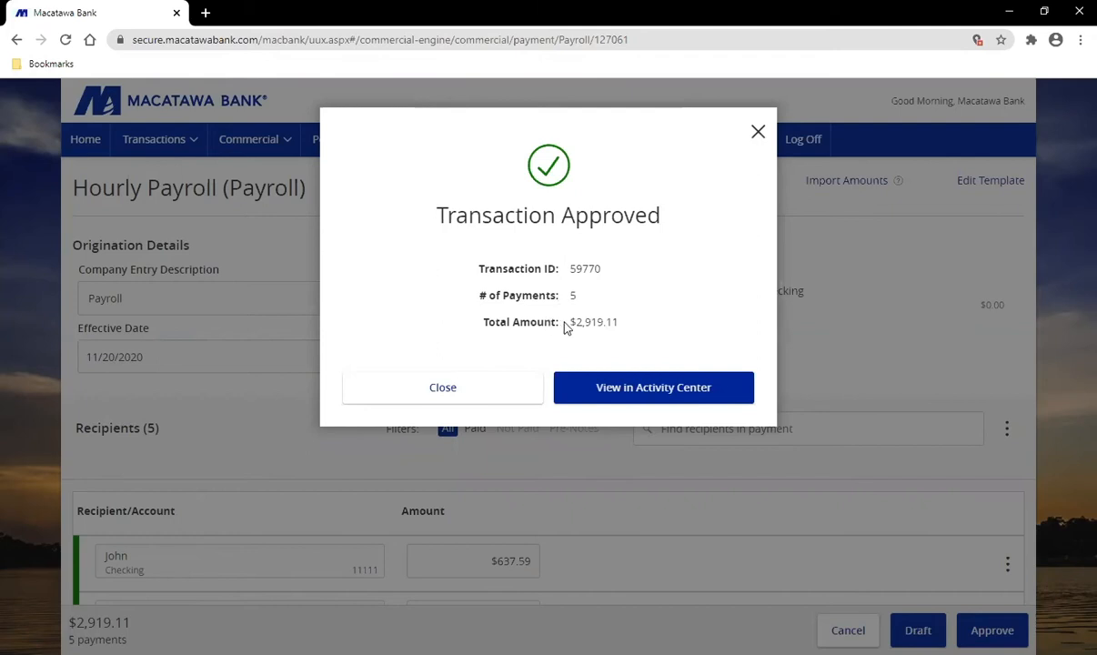
# Step: View transaction 59770 in the Activity Center and open its actions menu
pyautogui.click(661, 391)
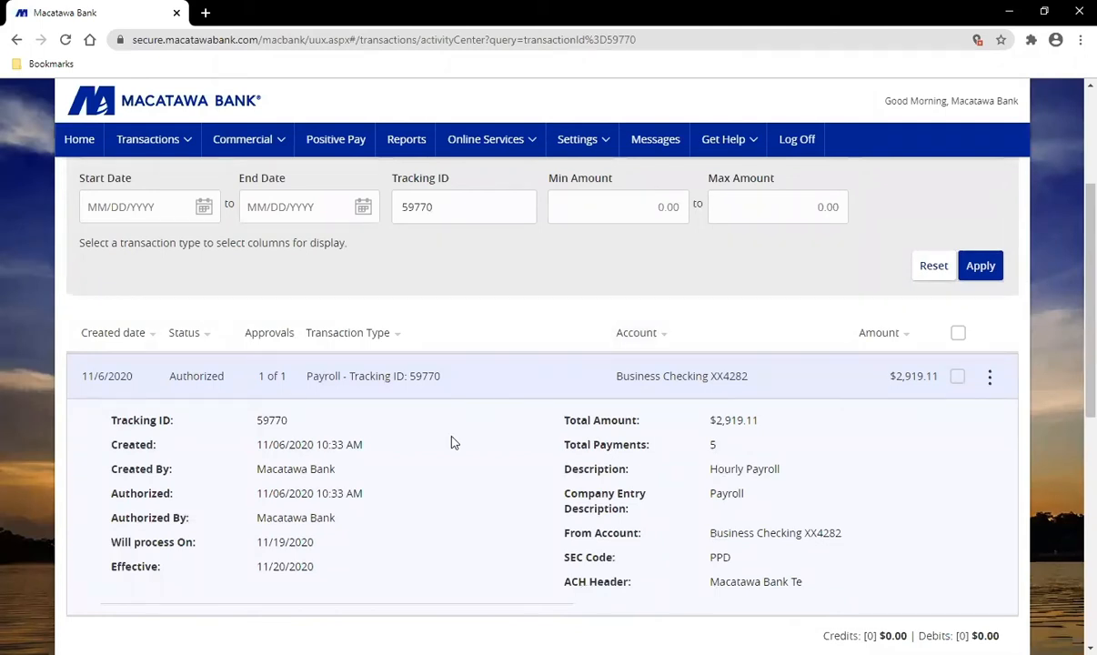
pyautogui.click(155, 144)
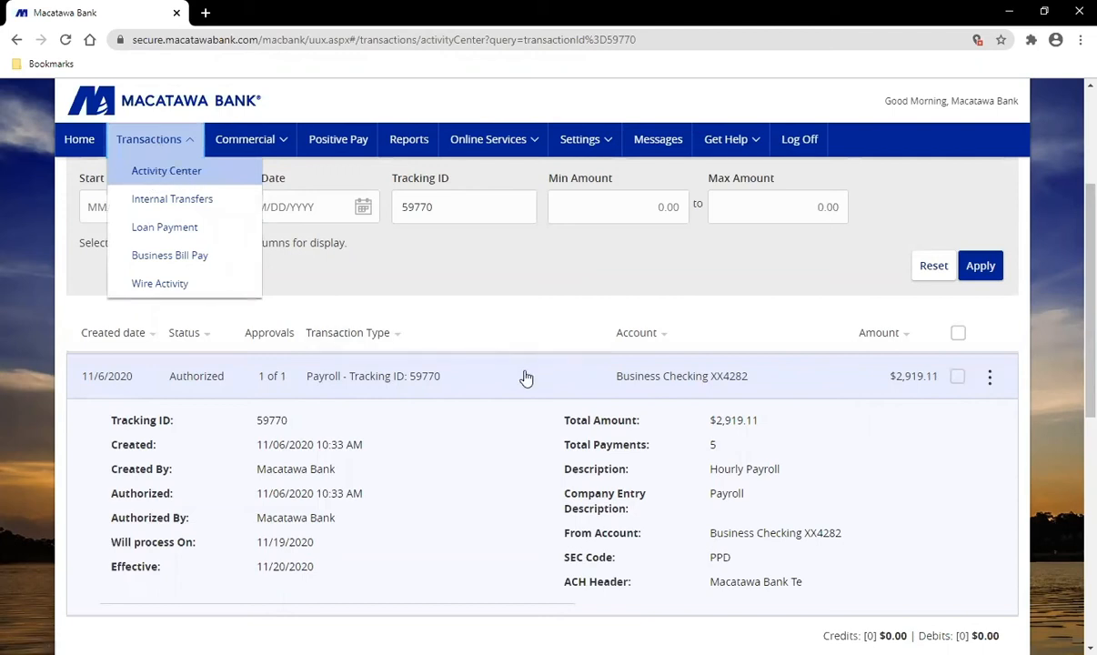
pyautogui.scroll(-1, 1075, 414)
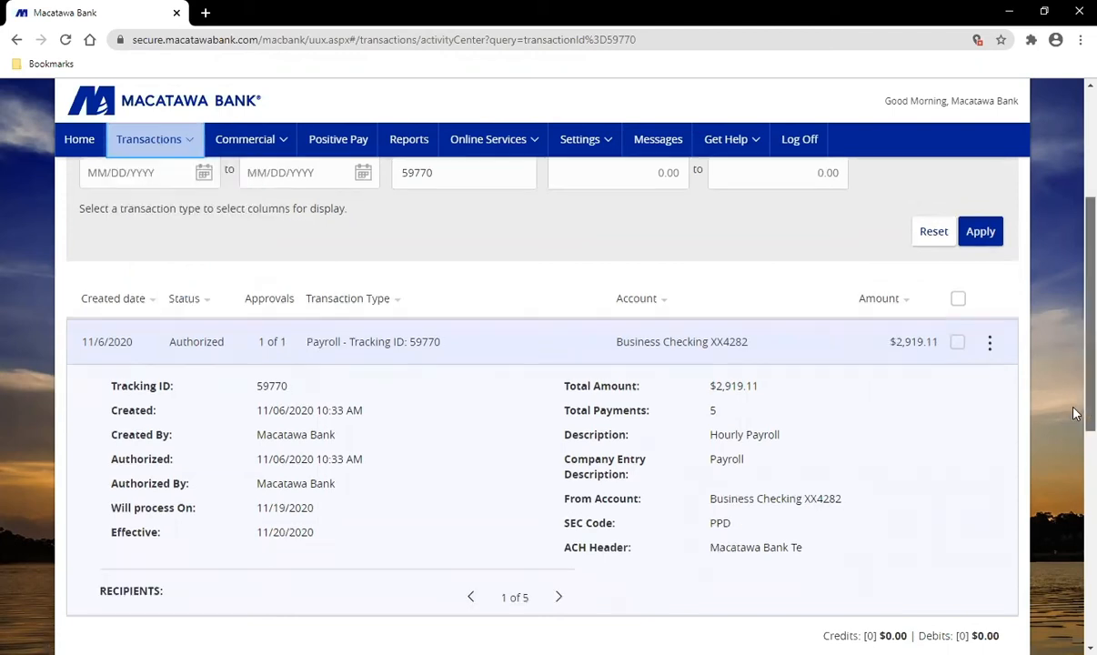
pyautogui.scroll(-2, 1076, 414)
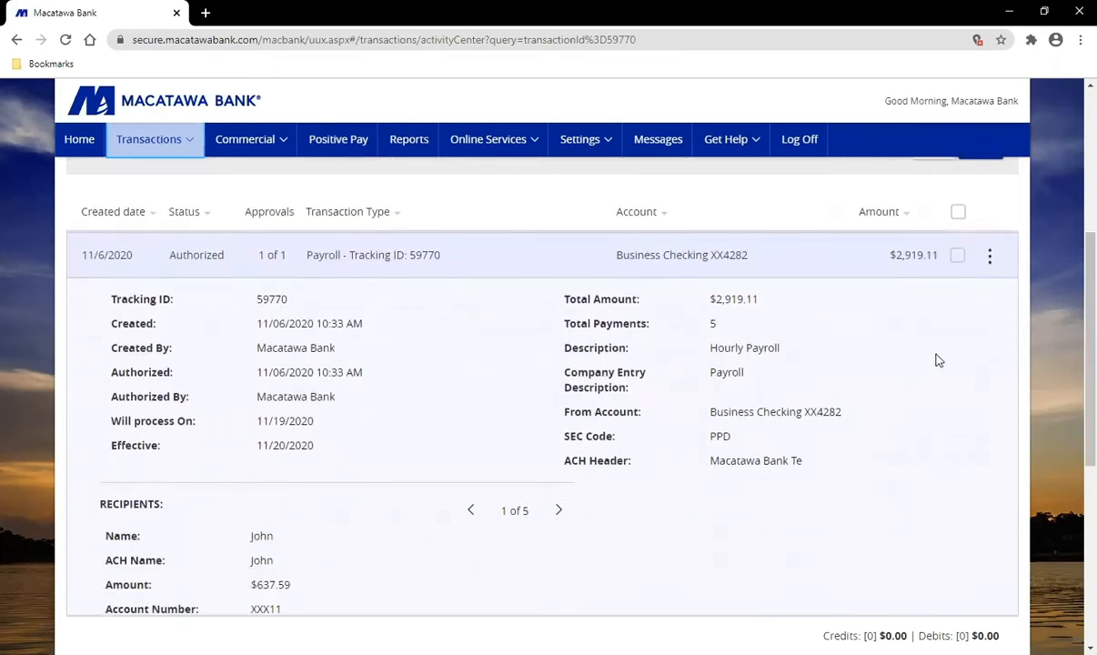
pyautogui.click(990, 260)
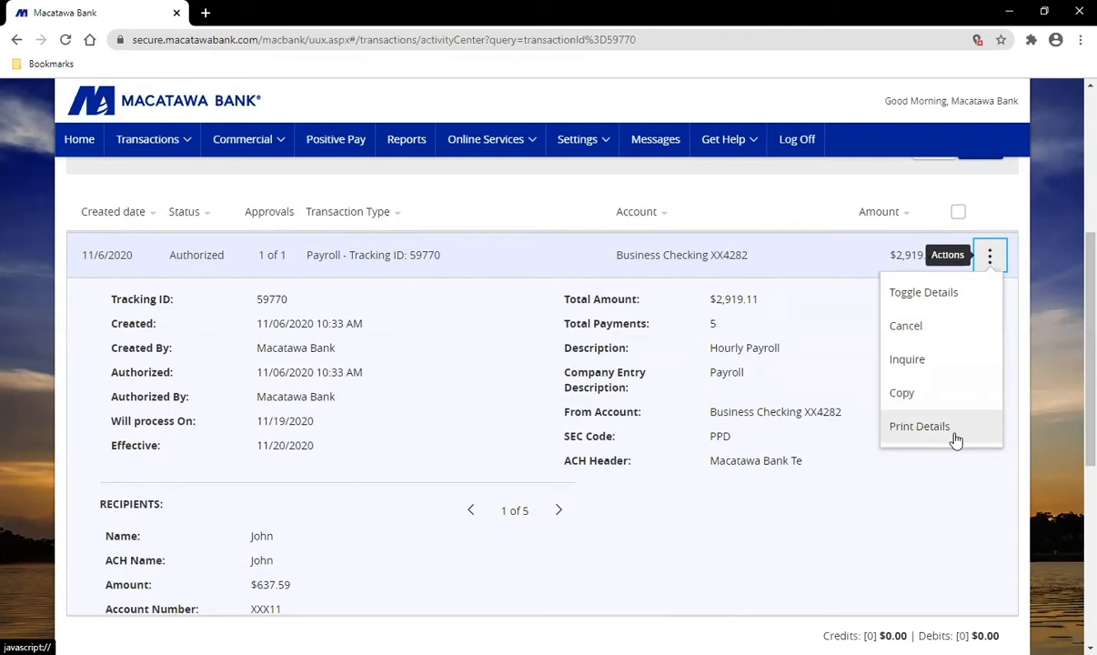
# Step: Cancel the $2,919.11 payroll transaction 59770 and confirm the cancellation
pyautogui.click(468, 260)
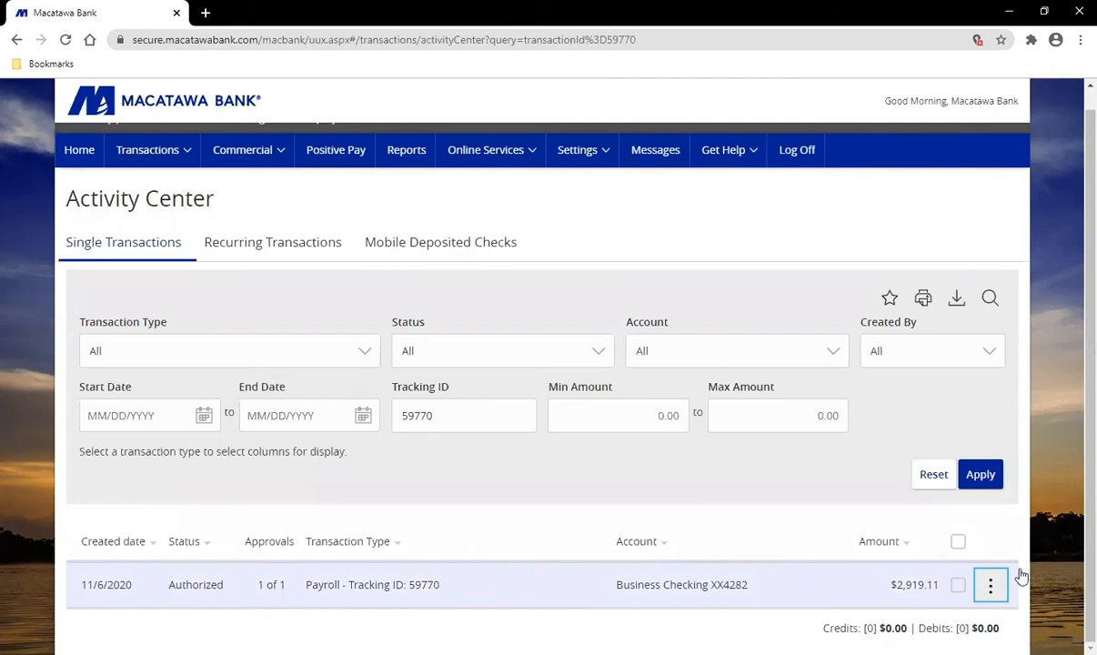
pyautogui.click(991, 585)
pyautogui.click(906, 448)
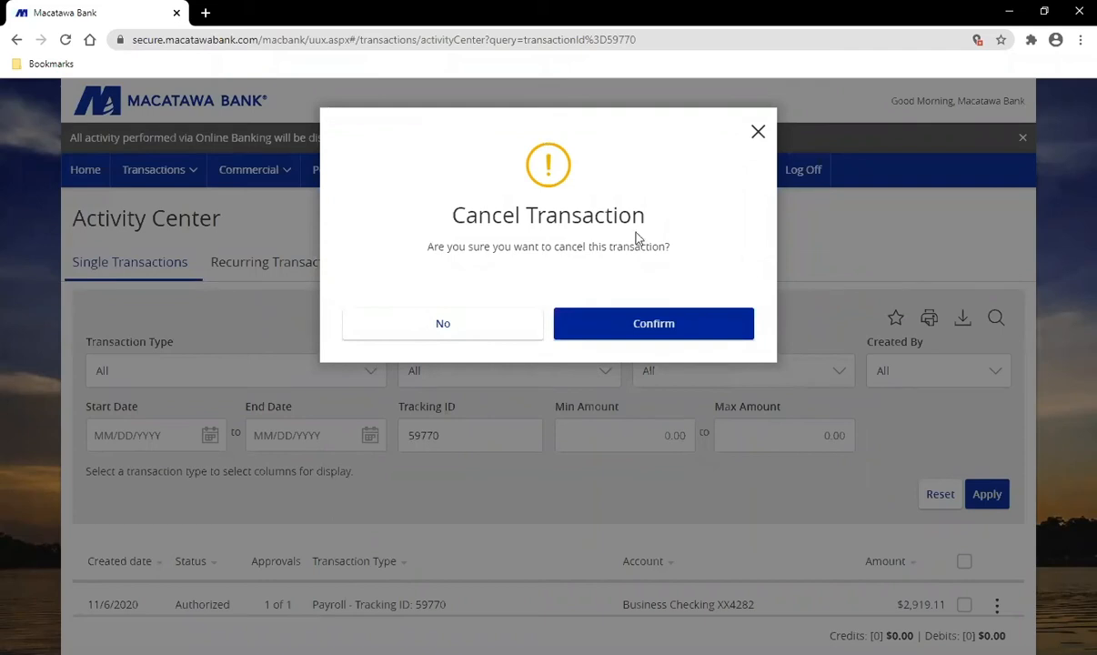
pyautogui.click(656, 325)
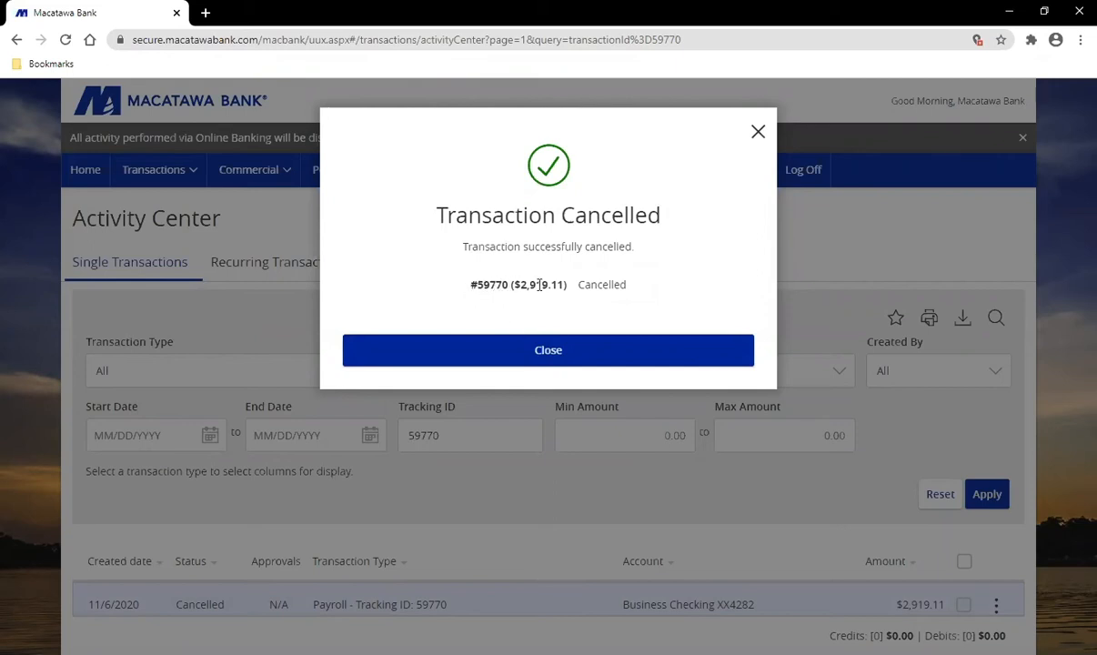
pyautogui.click(579, 358)
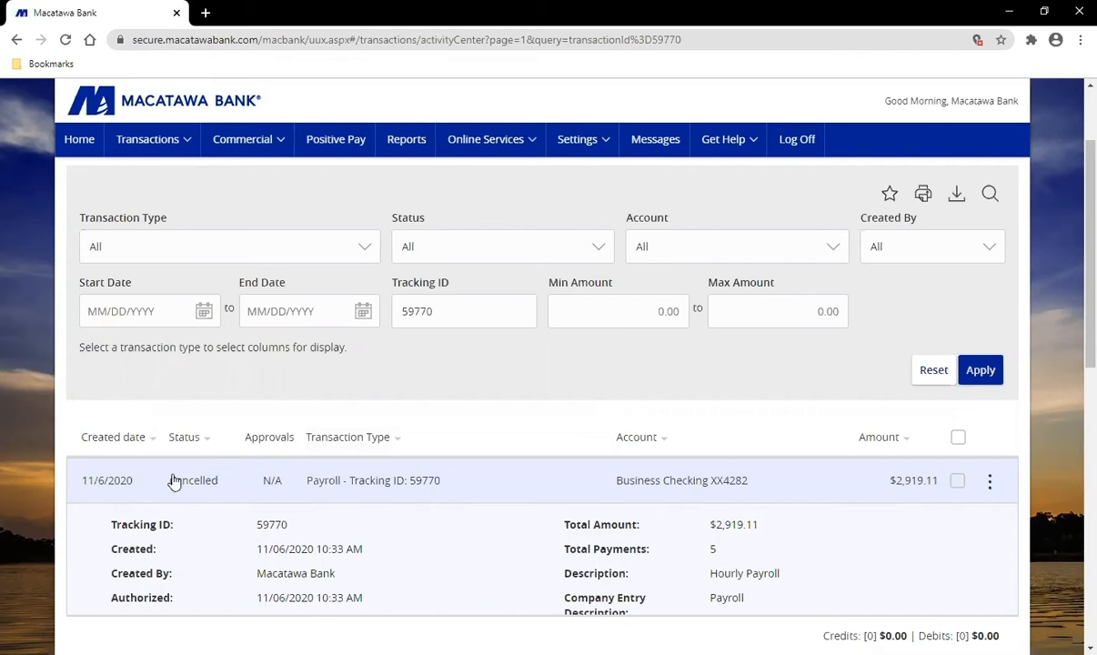
pyautogui.click(543, 488)
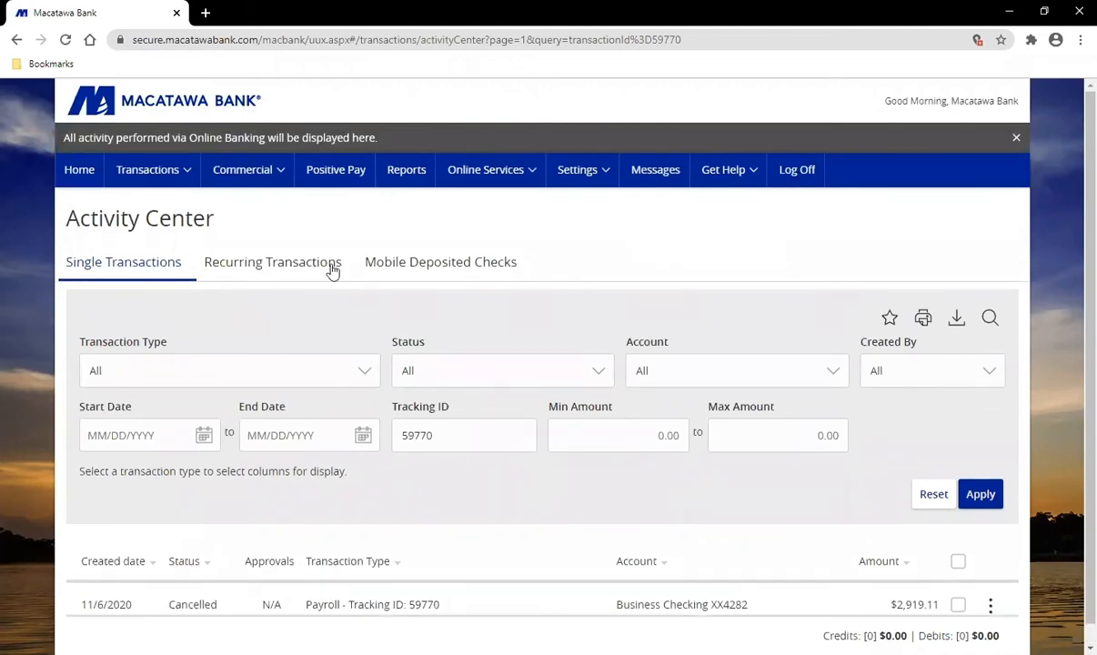
# Step: Go to the seven-entry Recipients list and check the second recipient's available actions
pyautogui.click(252, 176)
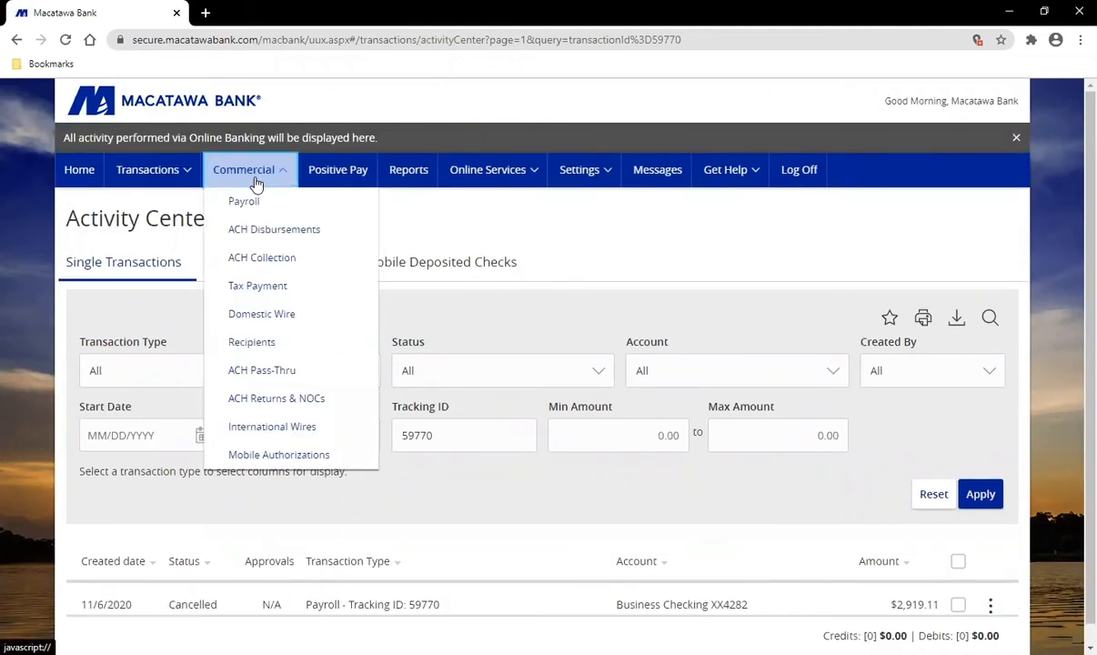
pyautogui.click(296, 351)
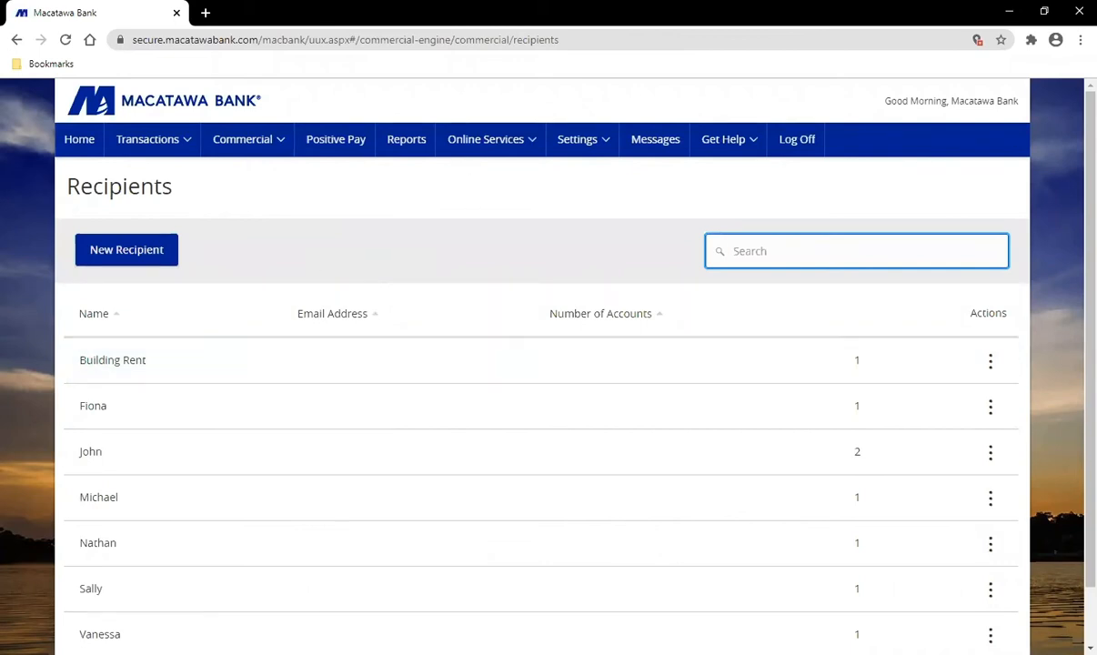
pyautogui.scroll(-1, 1073, 237)
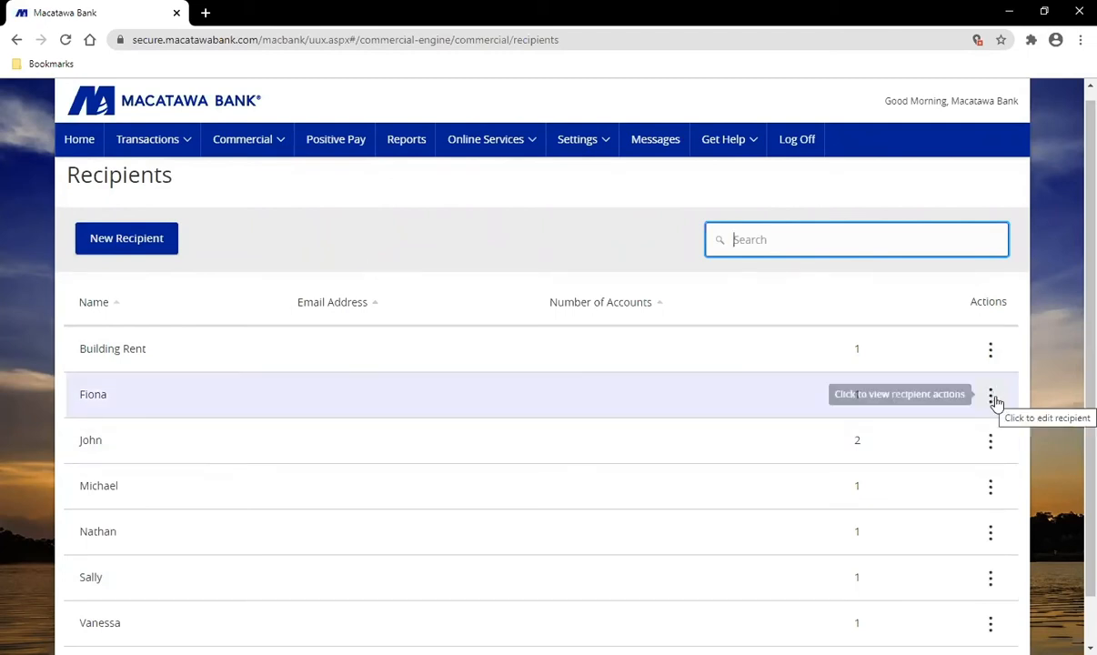
pyautogui.click(993, 397)
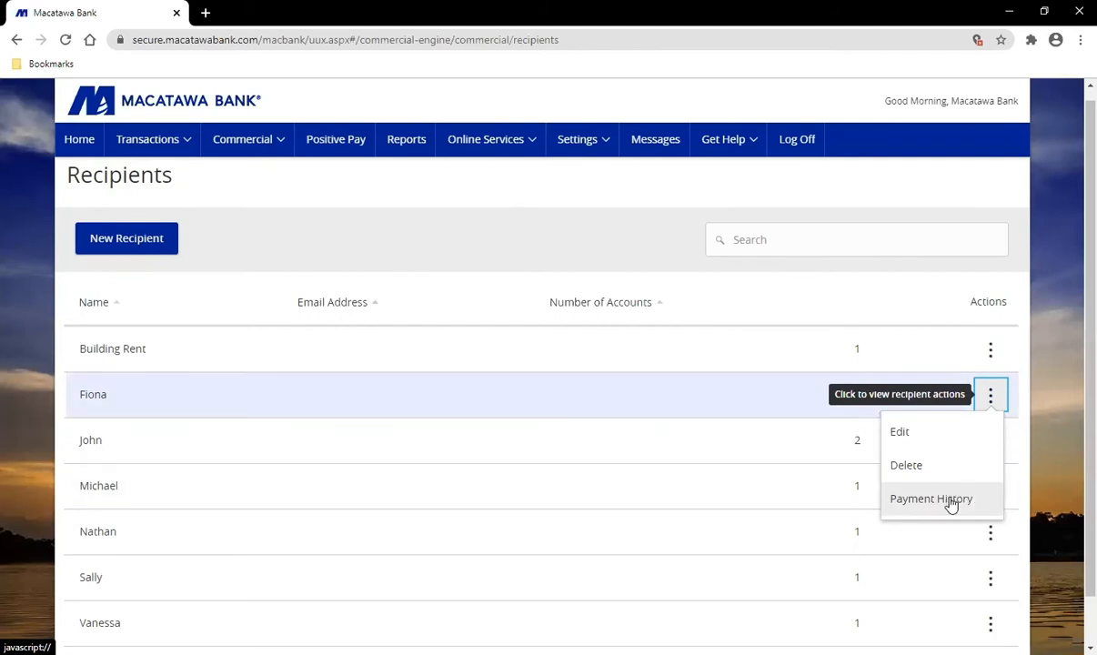
pyautogui.click(1068, 512)
pyautogui.scroll(1, 1068, 512)
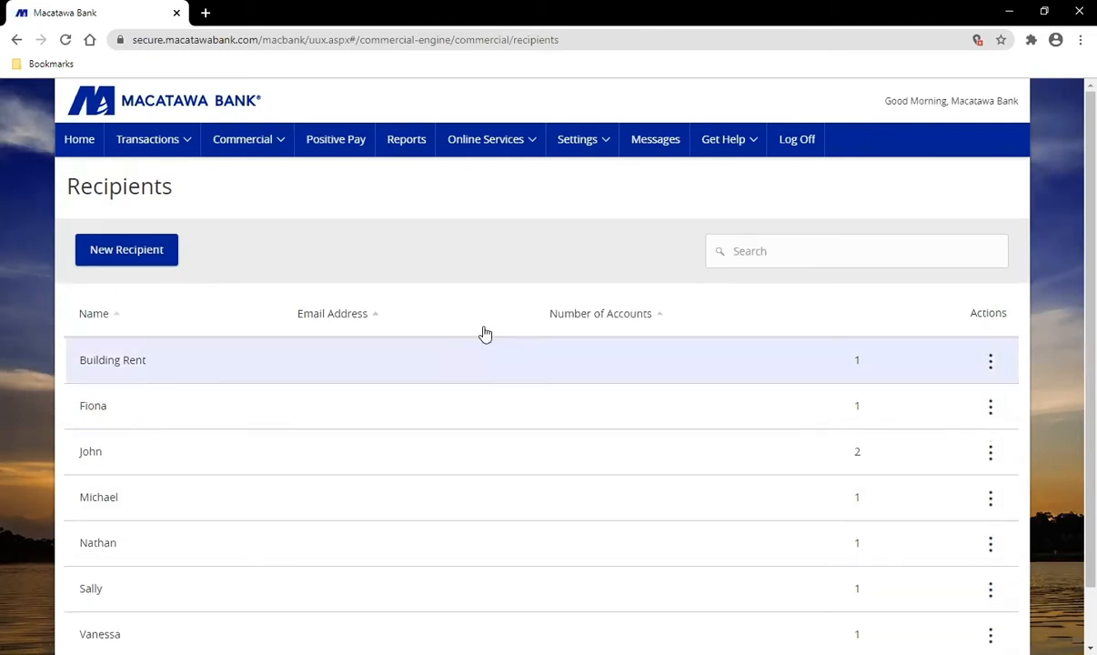
# Step: Begin a New Recipient with the display name 'test'
pyautogui.click(132, 261)
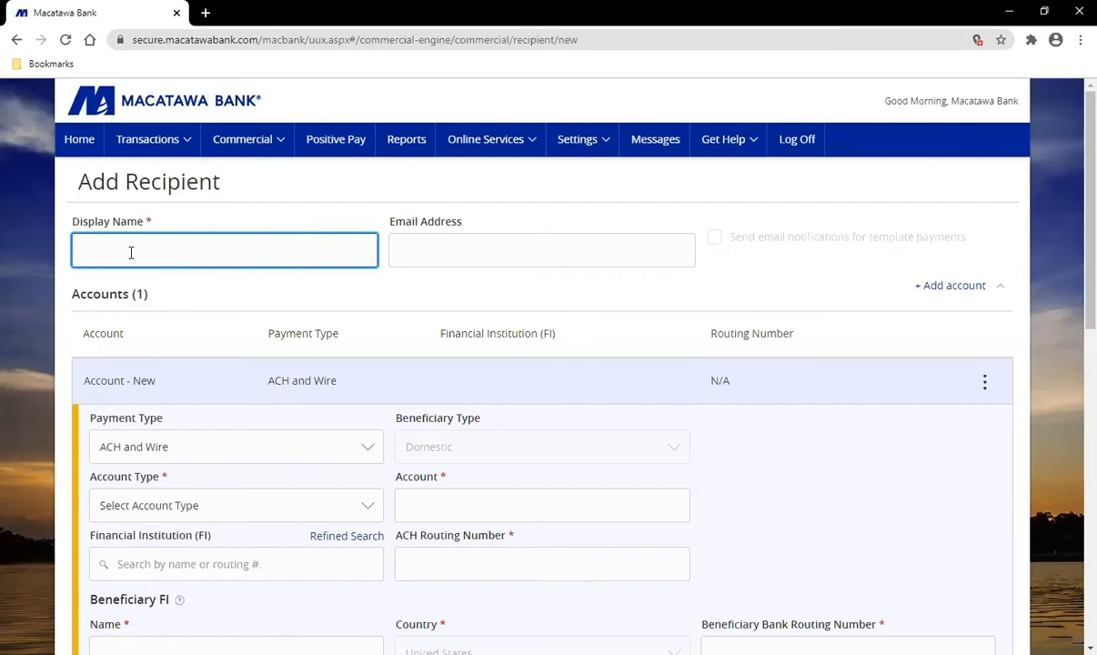
pyautogui.write('test')
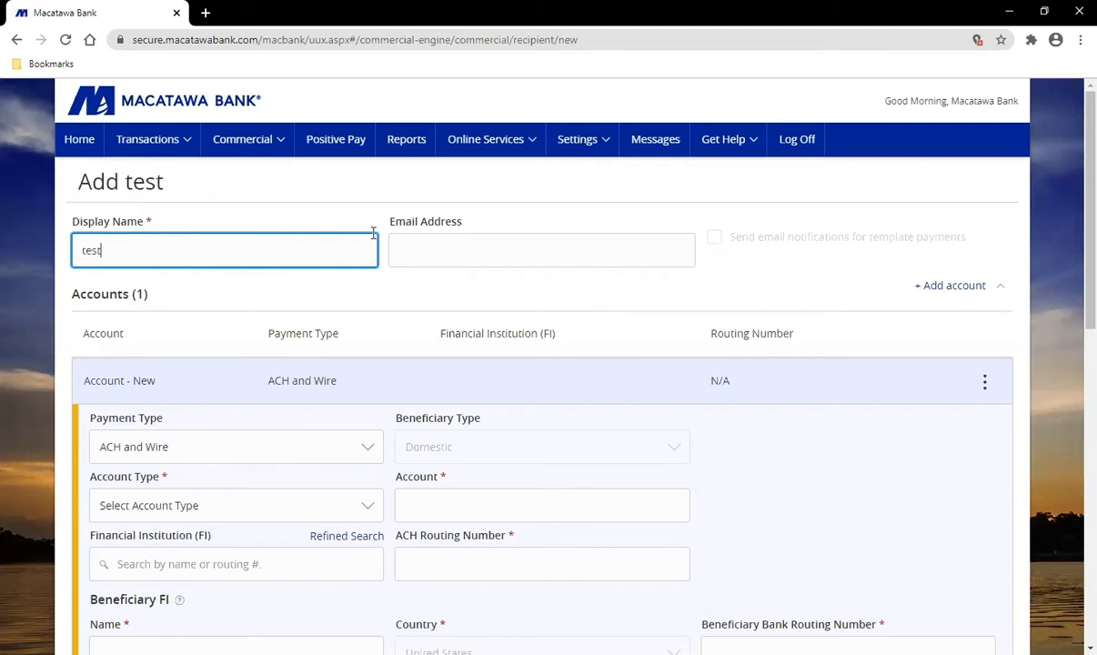
pyautogui.click(490, 266)
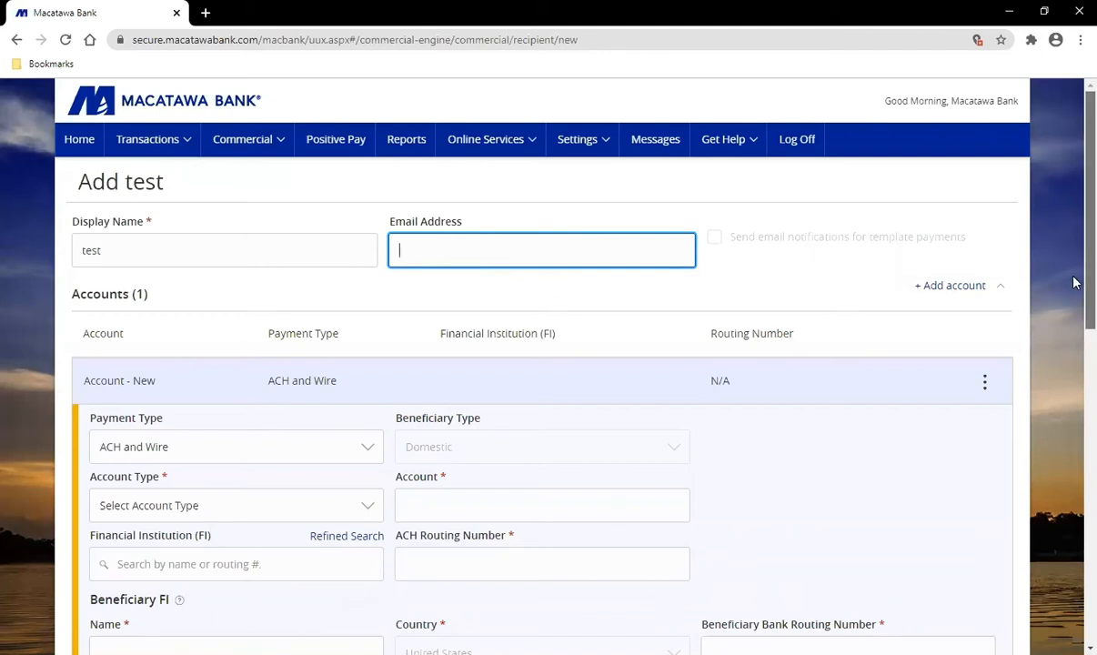
pyautogui.scroll(-3, 1074, 273)
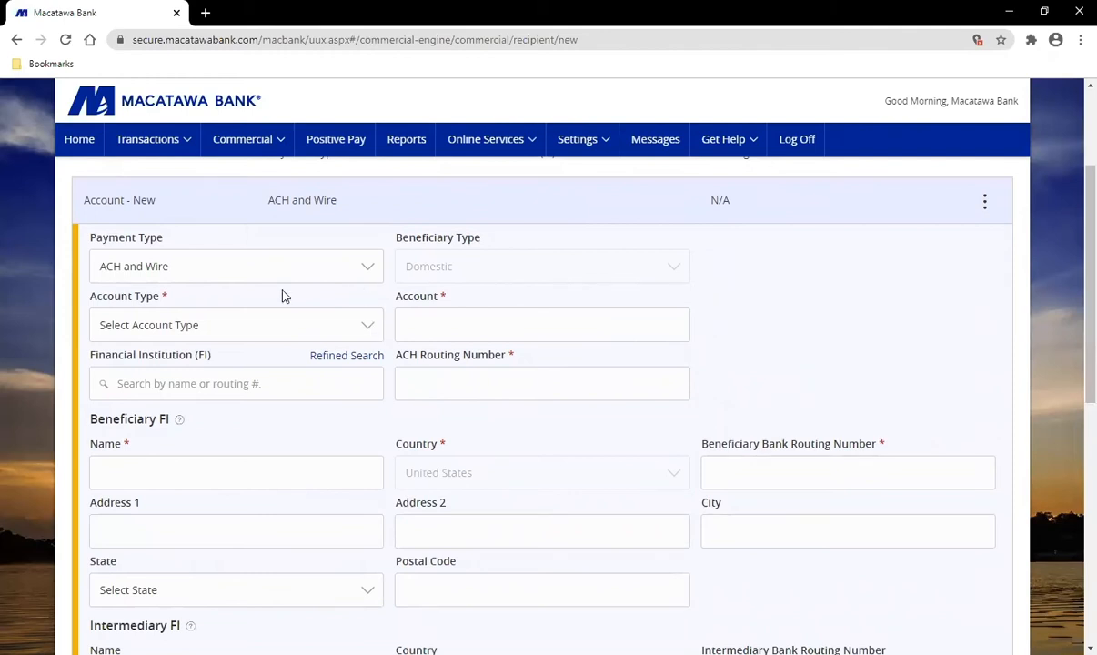
# Step: Keep ACH and Wire and choose MACATAWA BANK (routing 072413845) as the financial institution
pyautogui.click(195, 274)
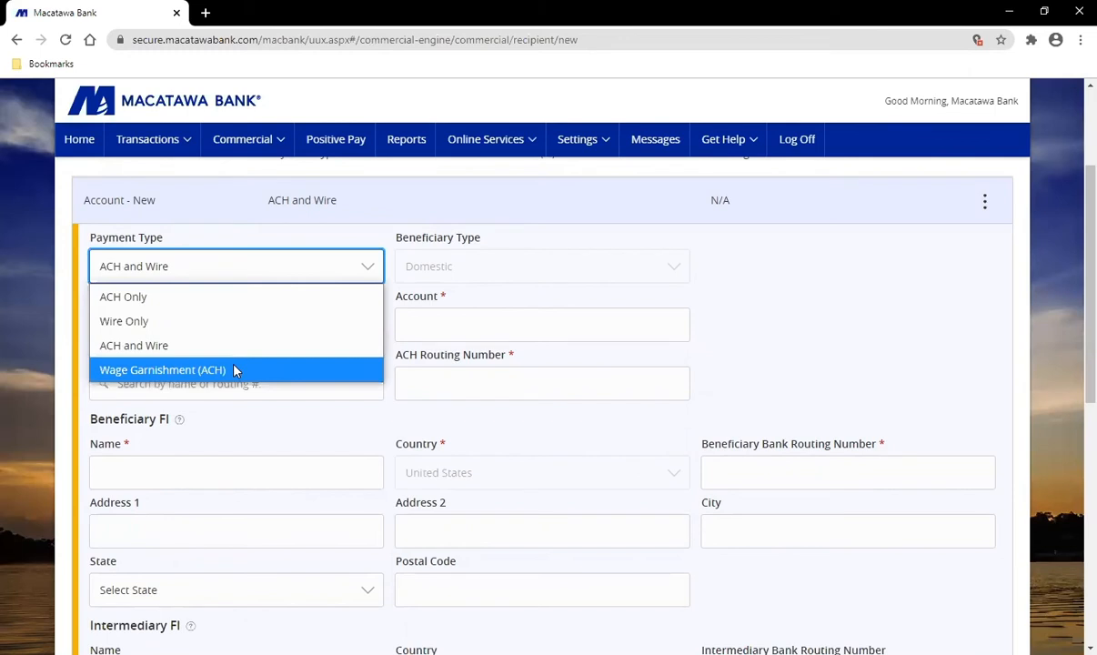
pyautogui.click(165, 352)
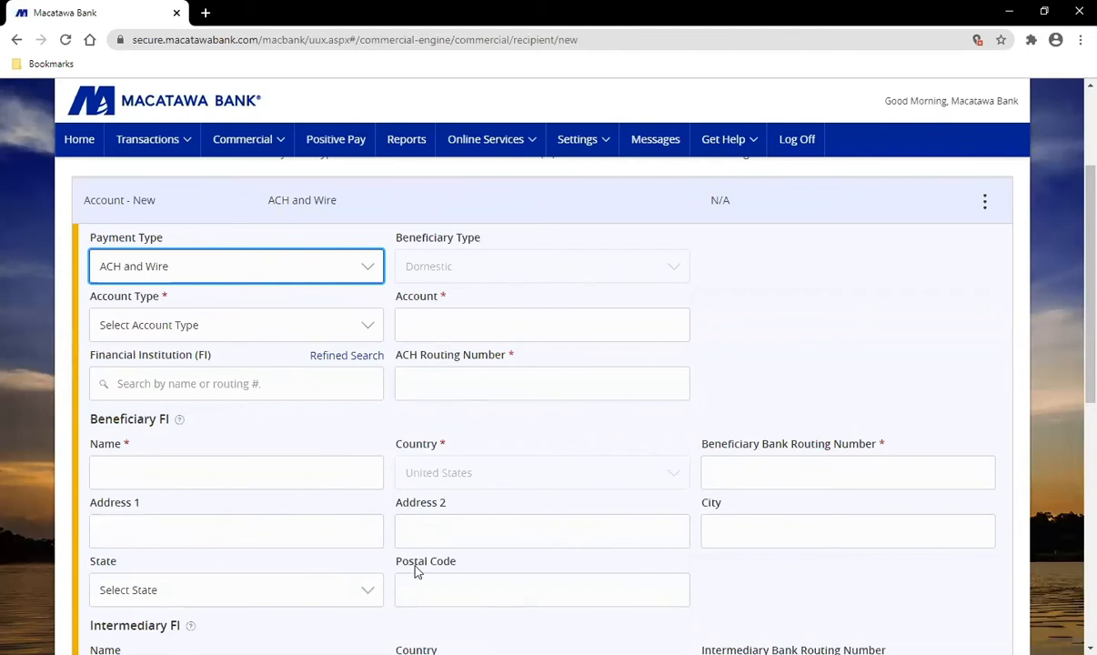
pyautogui.click(175, 389)
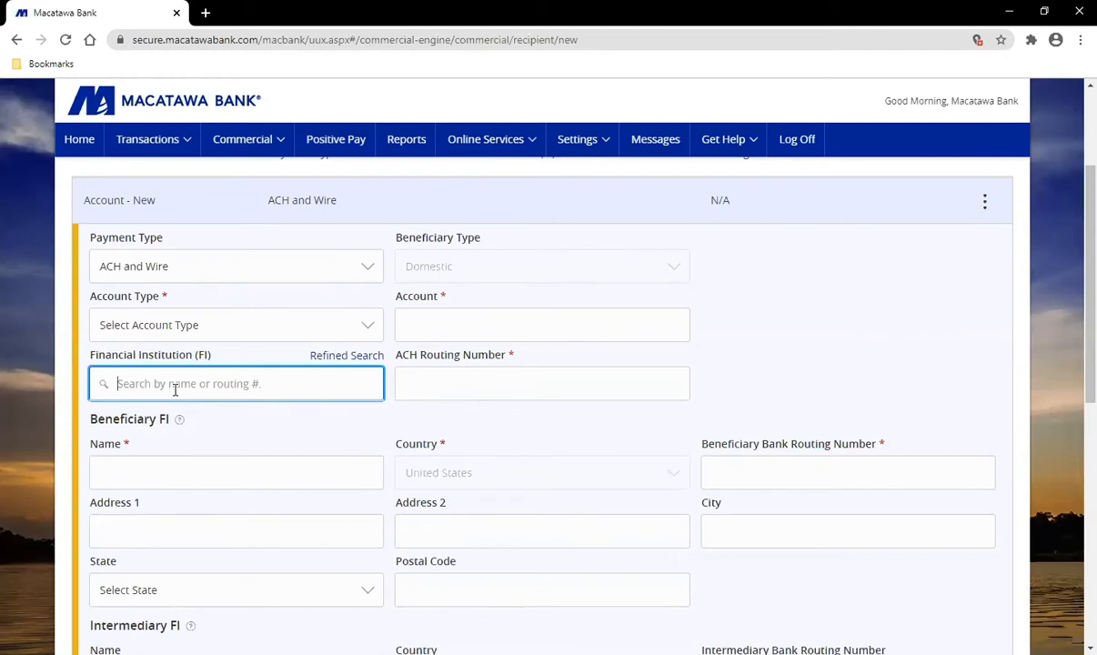
pyautogui.write('macatawa')
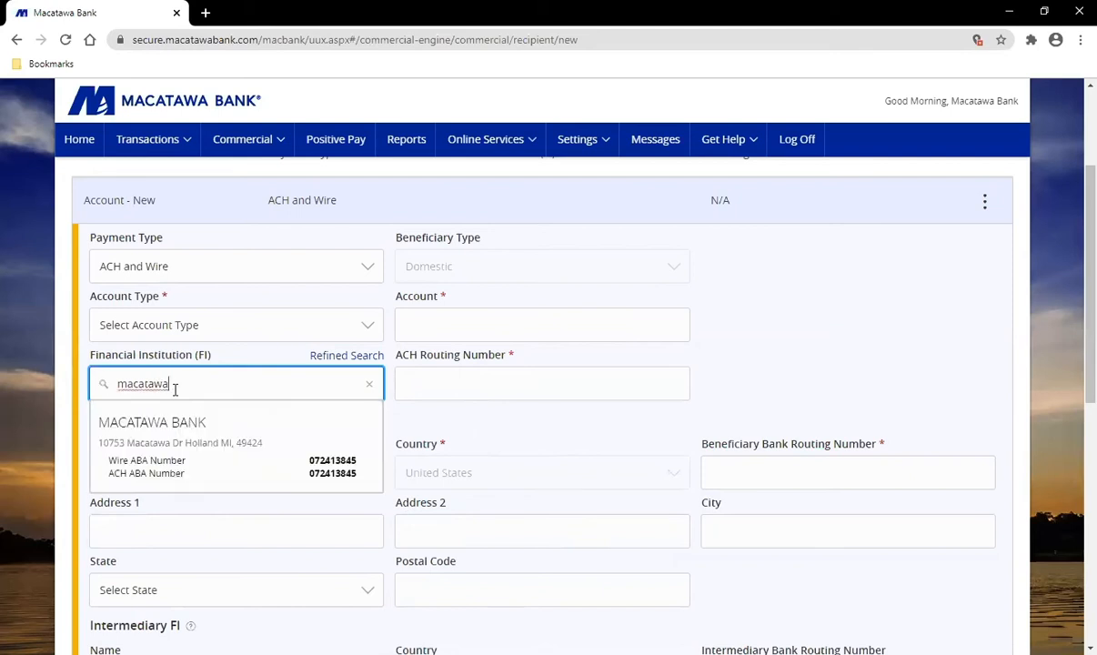
pyautogui.click(234, 455)
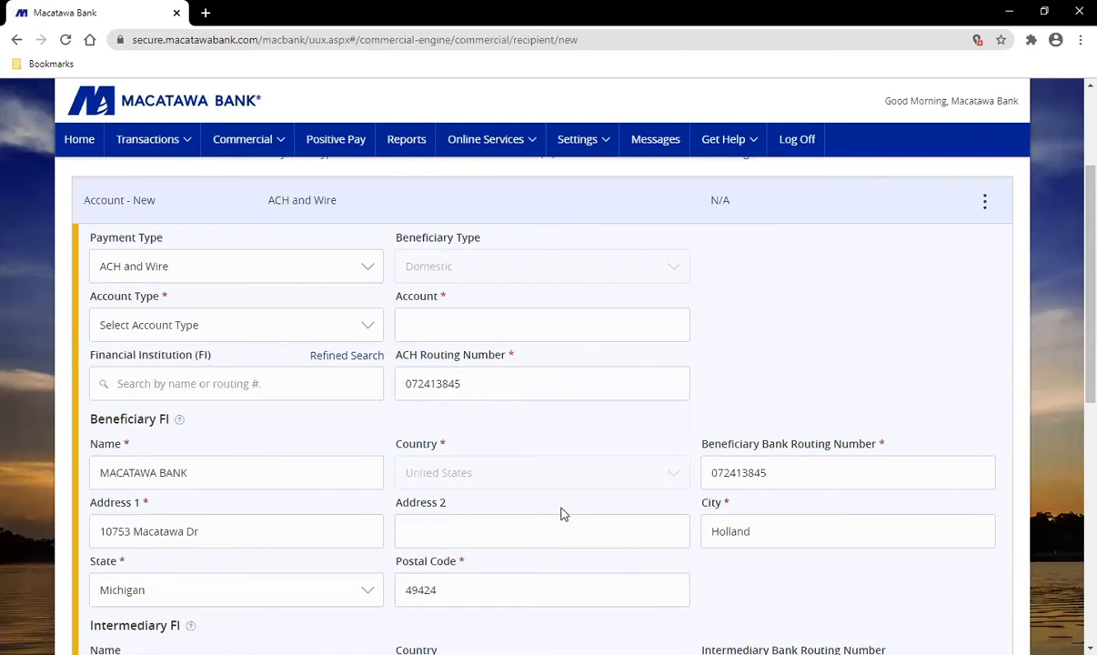
# Step: Set the recipient's account type to Checking and enter its account number
pyautogui.click(260, 327)
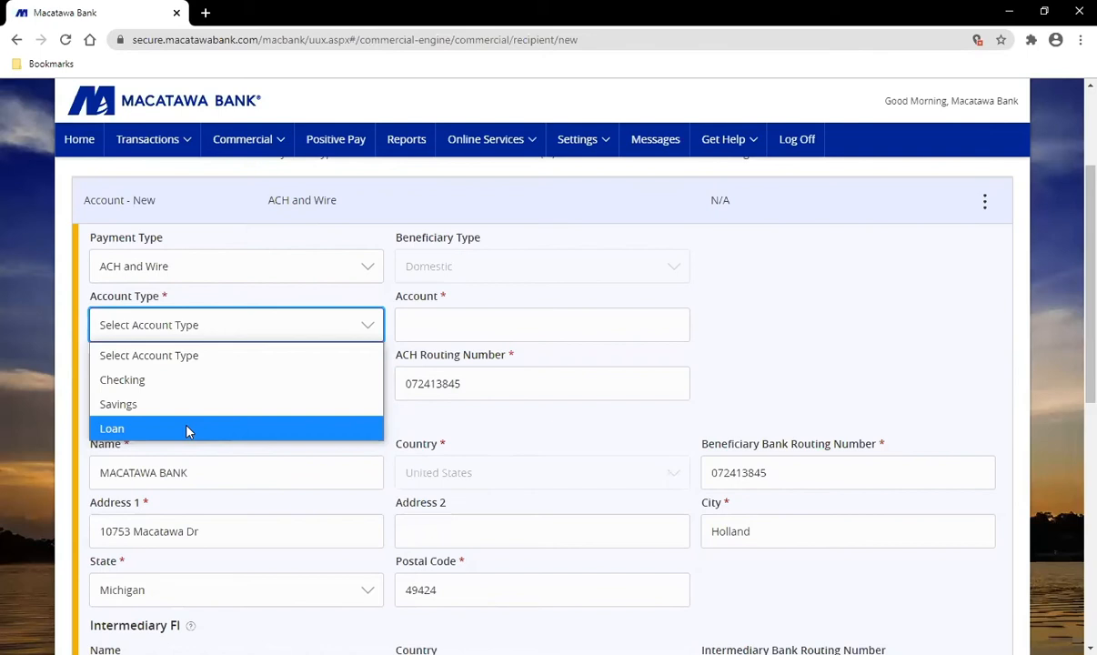
pyautogui.click(202, 380)
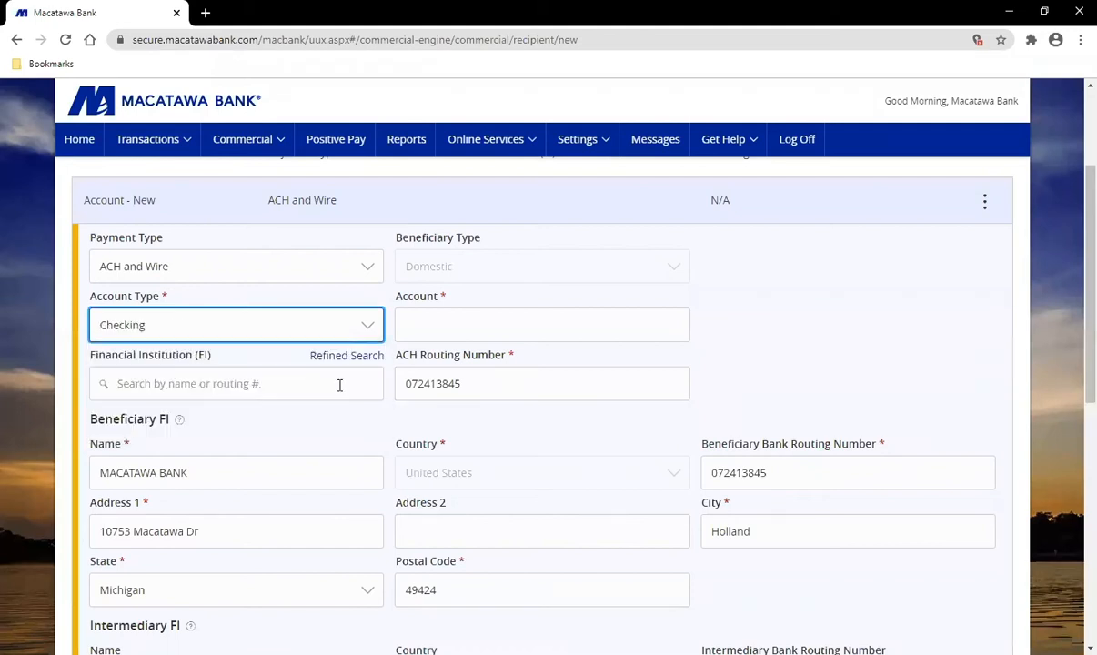
pyautogui.click(465, 328)
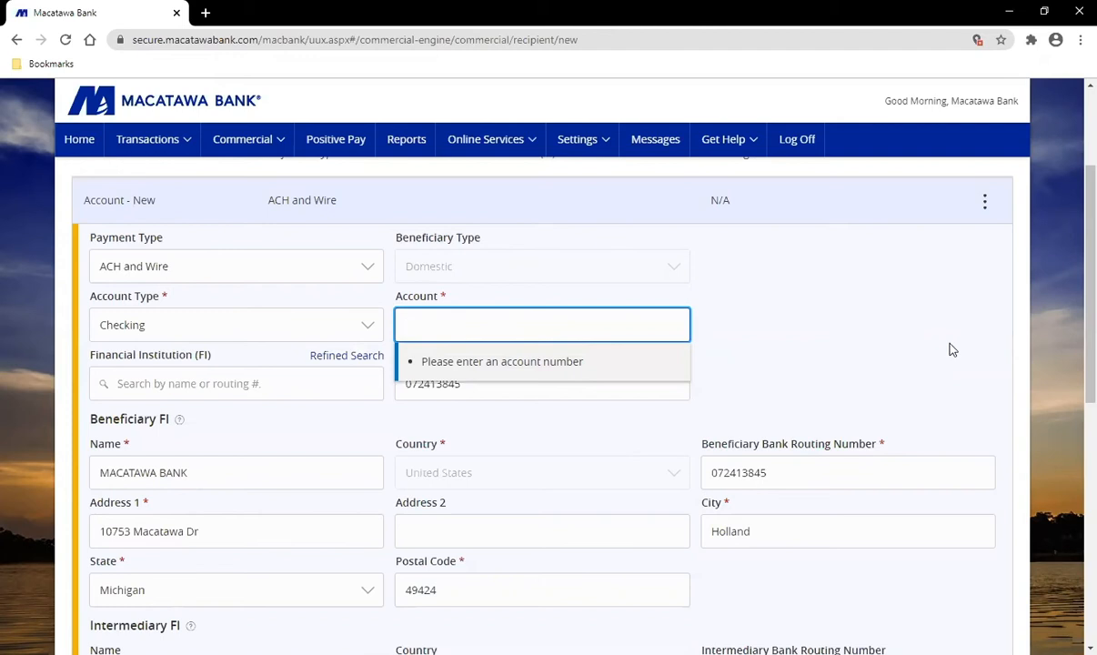
pyautogui.write('11111')
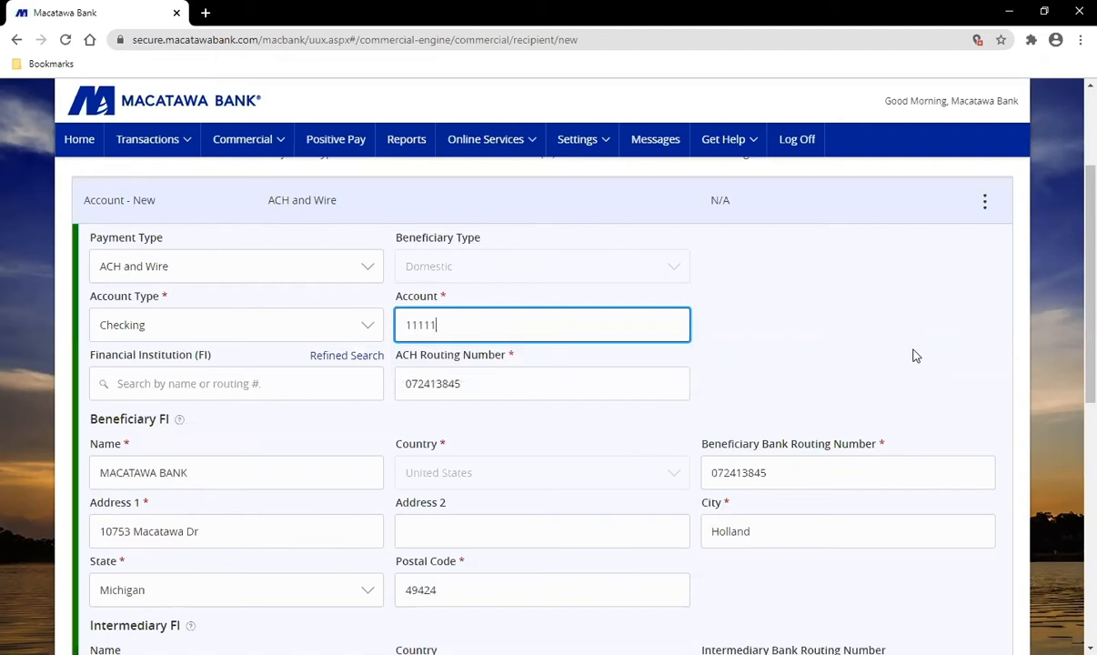
pyautogui.scroll(-2, 910, 353)
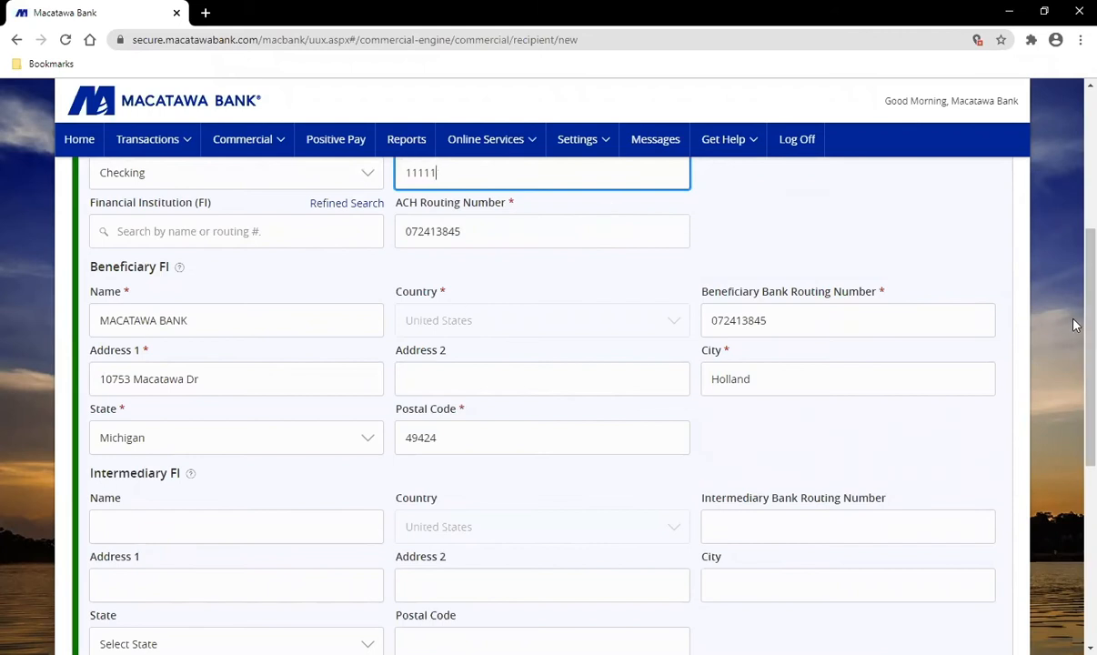
pyautogui.scroll(-1, 1074, 347)
pyautogui.scroll(-1, 1075, 347)
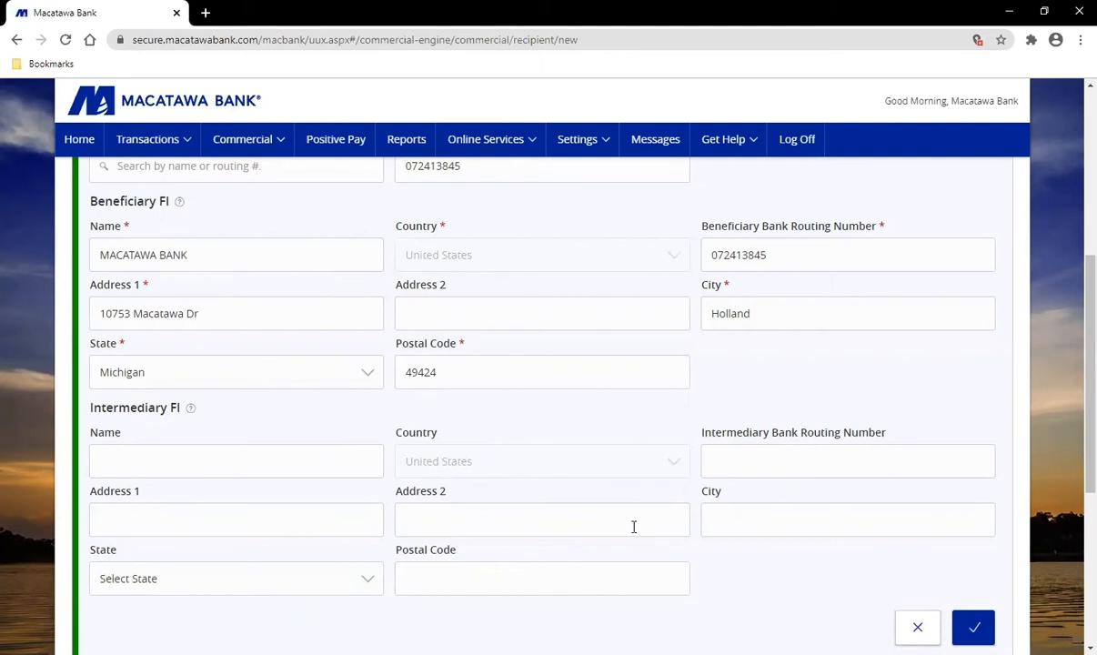
# Step: Save the Checking account to recipient test's account list
pyautogui.click(972, 626)
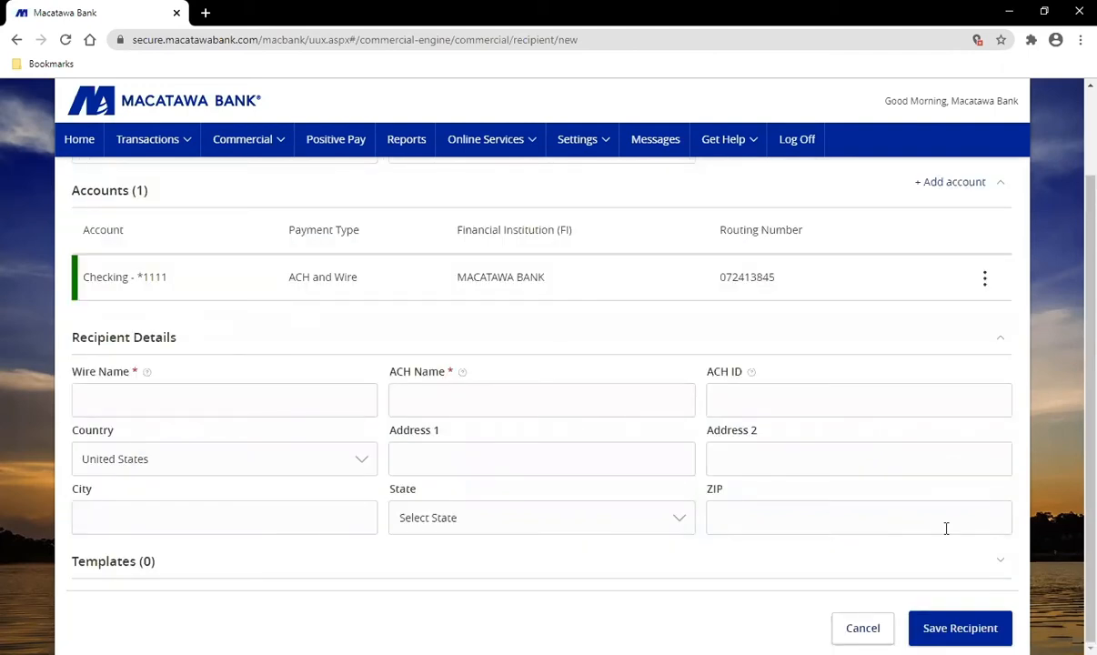
pyautogui.scroll(2, 398, 422)
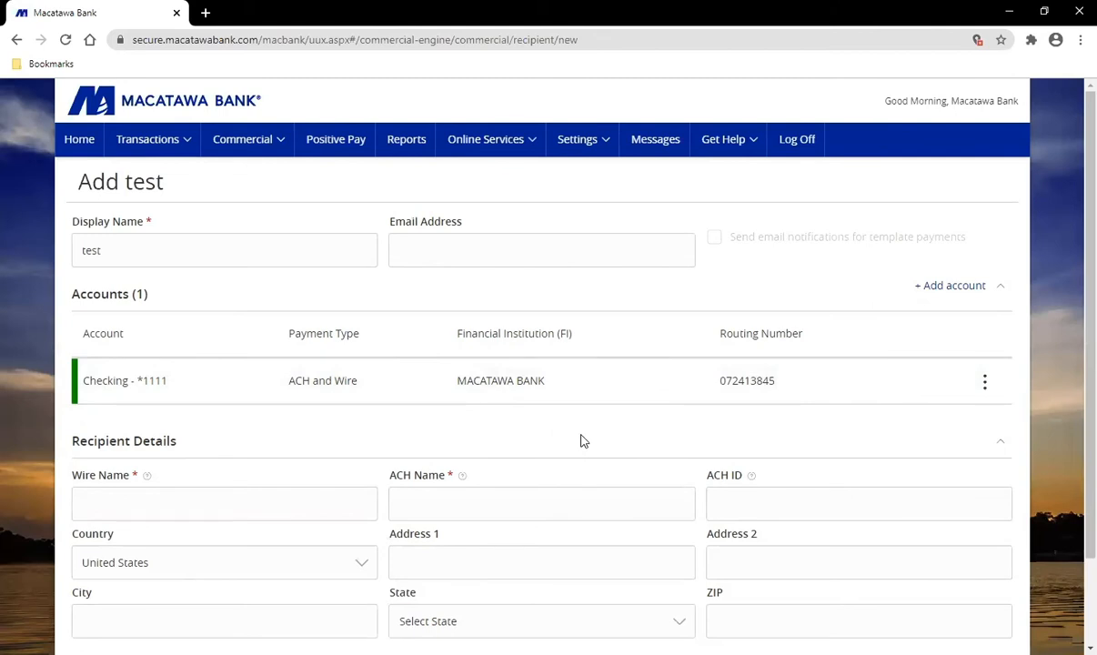
pyautogui.scroll(-1, 583, 440)
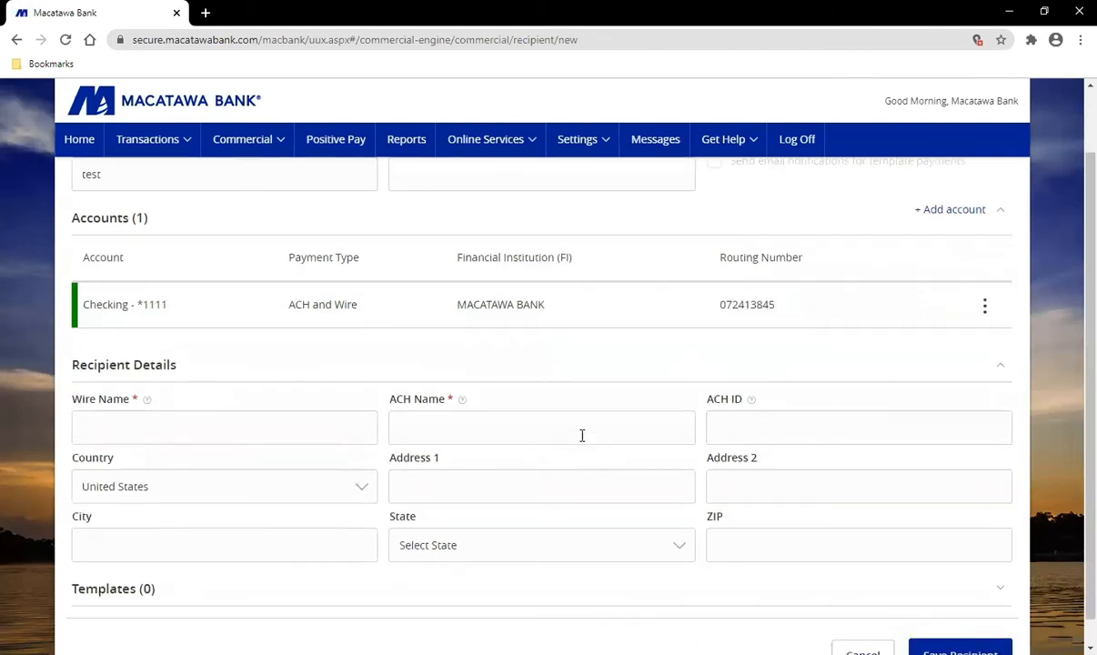
# Step: Review the Recipient Details name fields and ACH ID info, leaving ACH ID empty
pyautogui.click(162, 420)
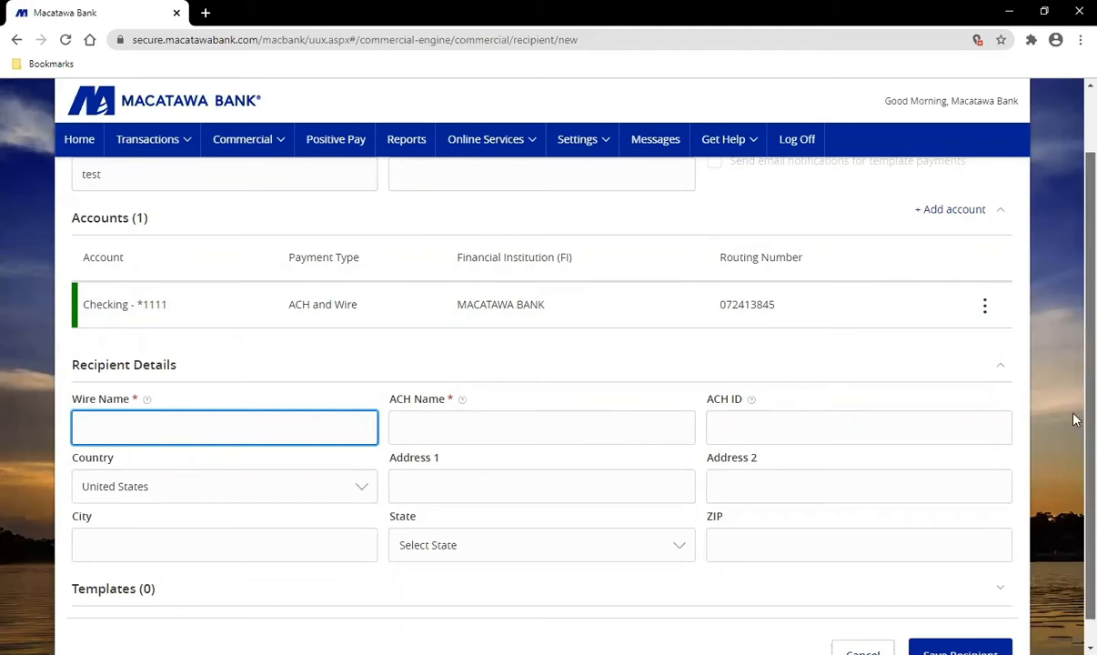
pyautogui.scroll(1, 1075, 420)
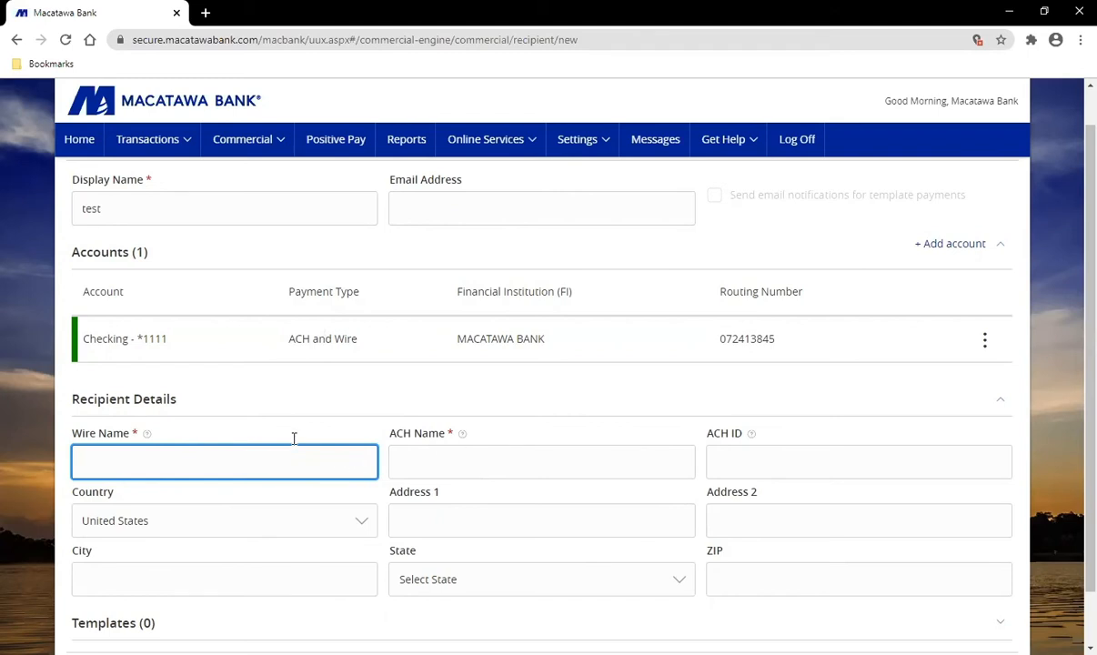
pyautogui.doubleClick(107, 209)
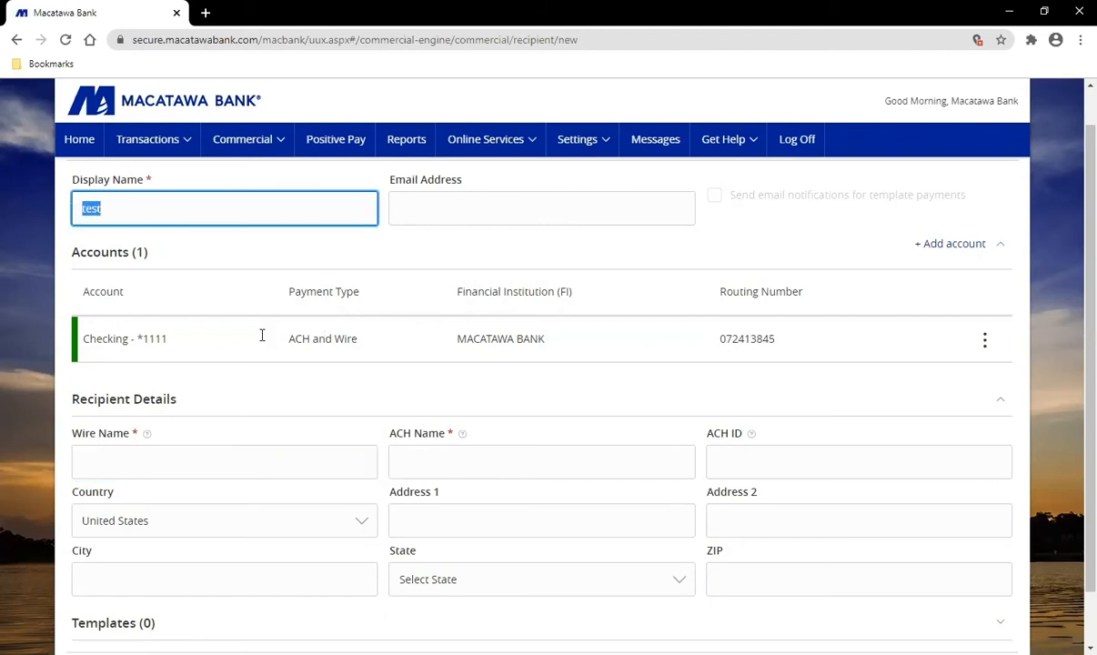
pyautogui.click(457, 465)
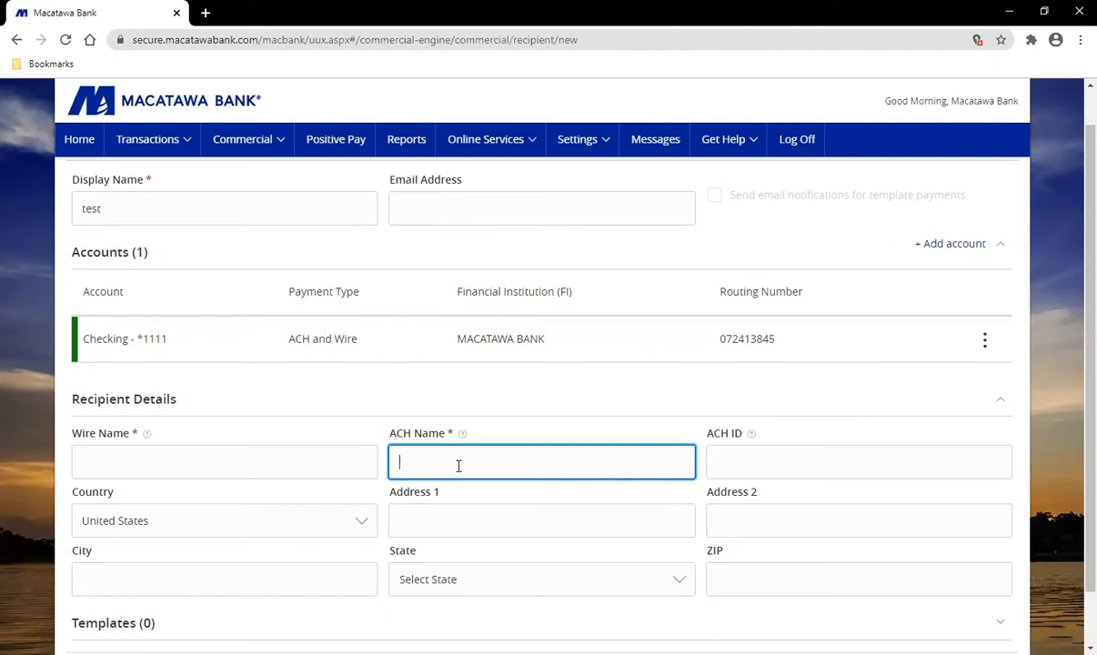
pyautogui.click(270, 471)
pyautogui.click(452, 467)
pyautogui.scroll(-1, 452, 469)
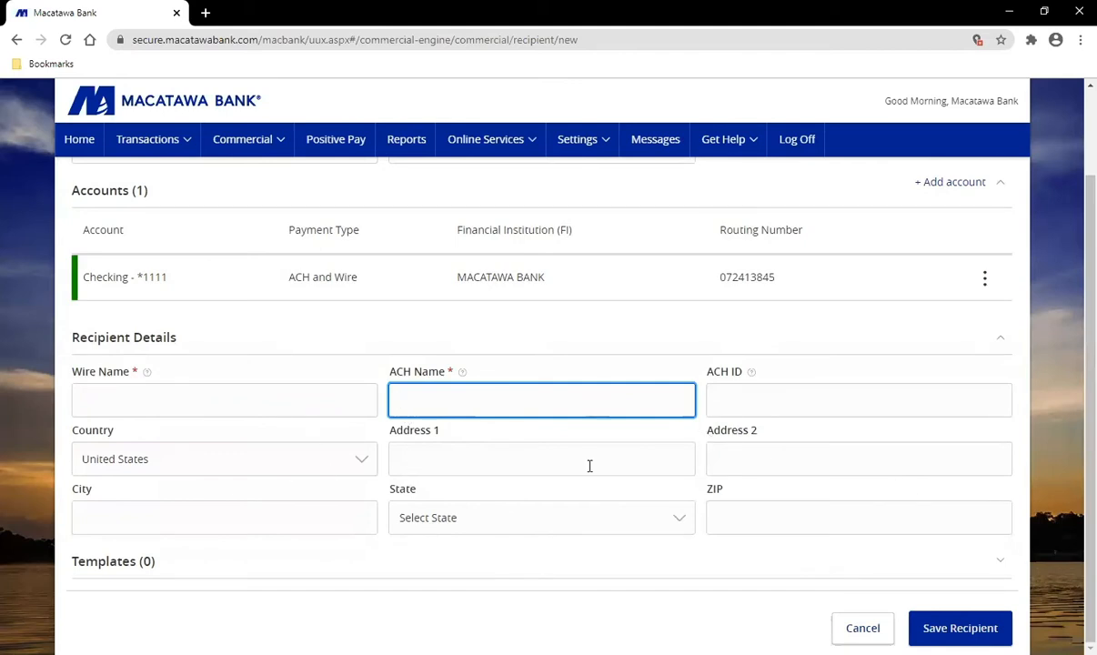
pyautogui.click(760, 390)
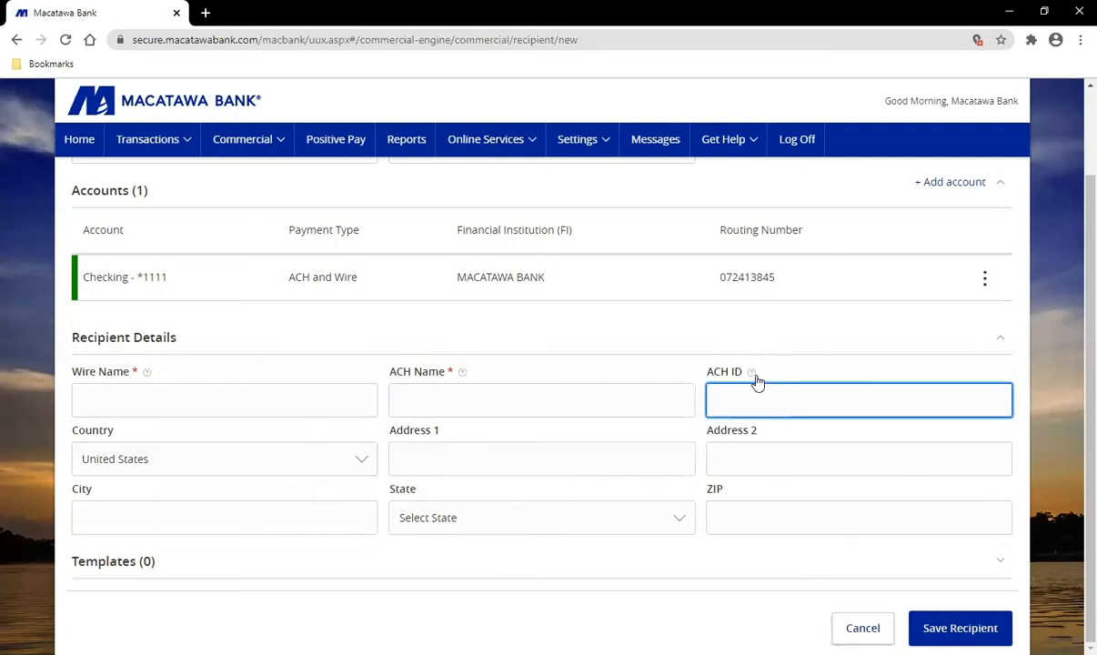
pyautogui.moveTo(754, 376)
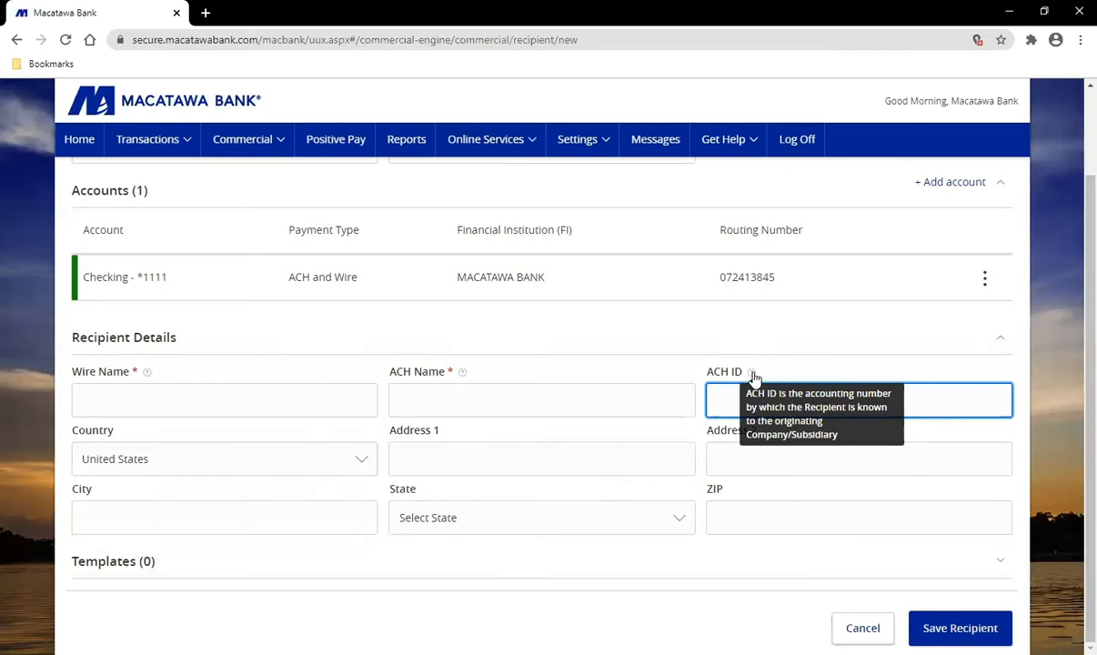
pyautogui.click(768, 367)
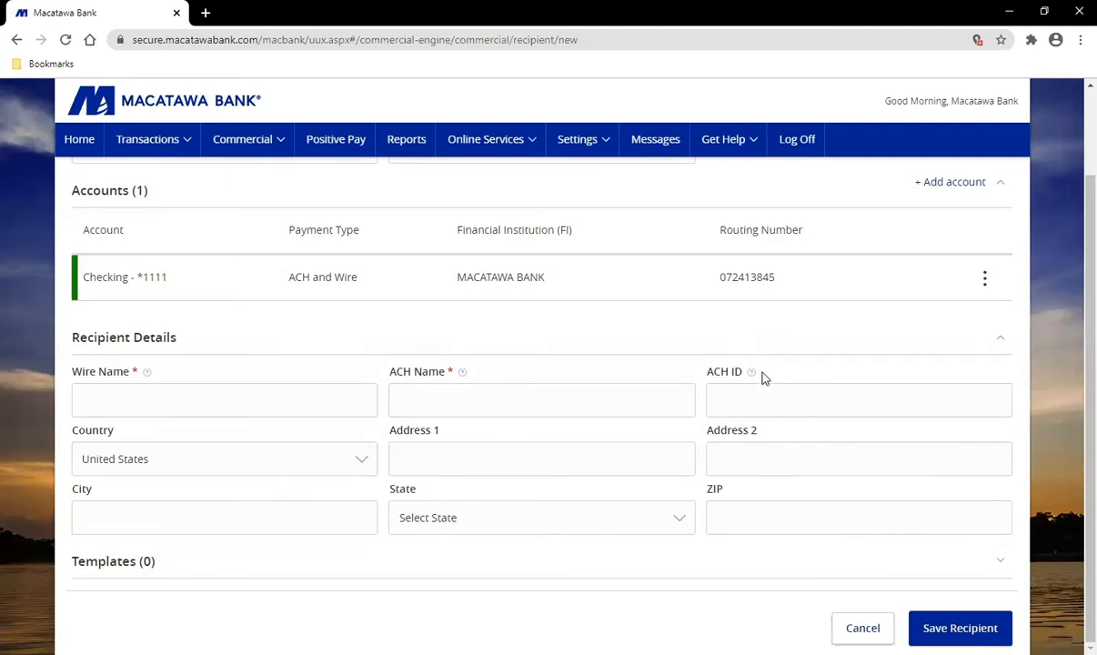
pyautogui.scroll(1, 153, 287)
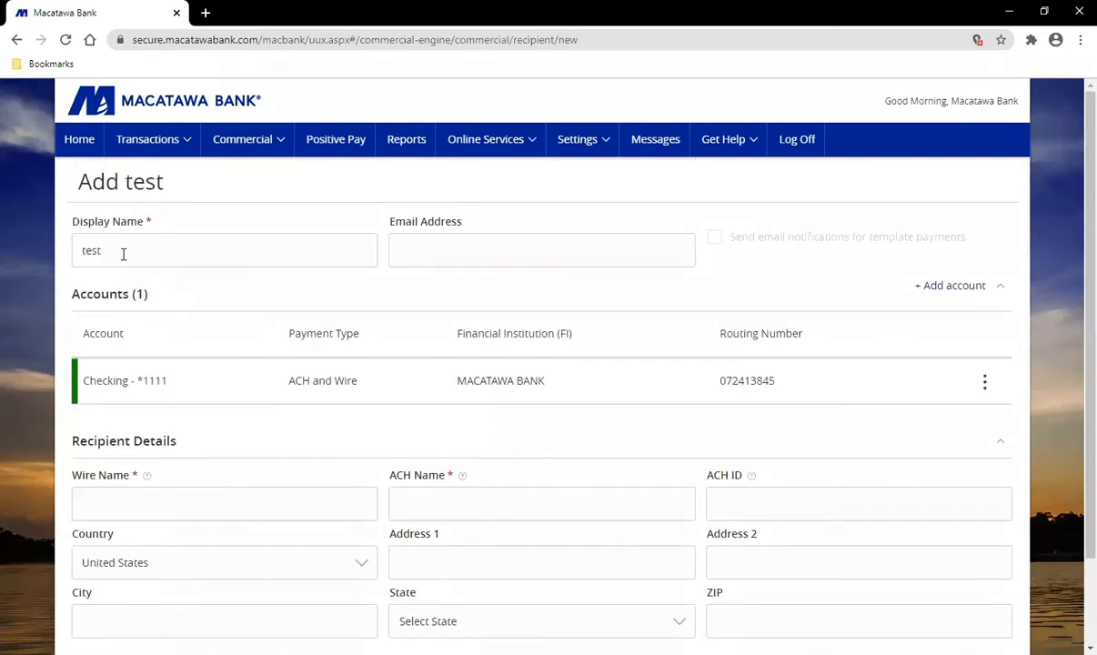
# Step: Enter 'test' as both the Wire Name and ACH Name for the recipient
pyautogui.doubleClick(94, 250)
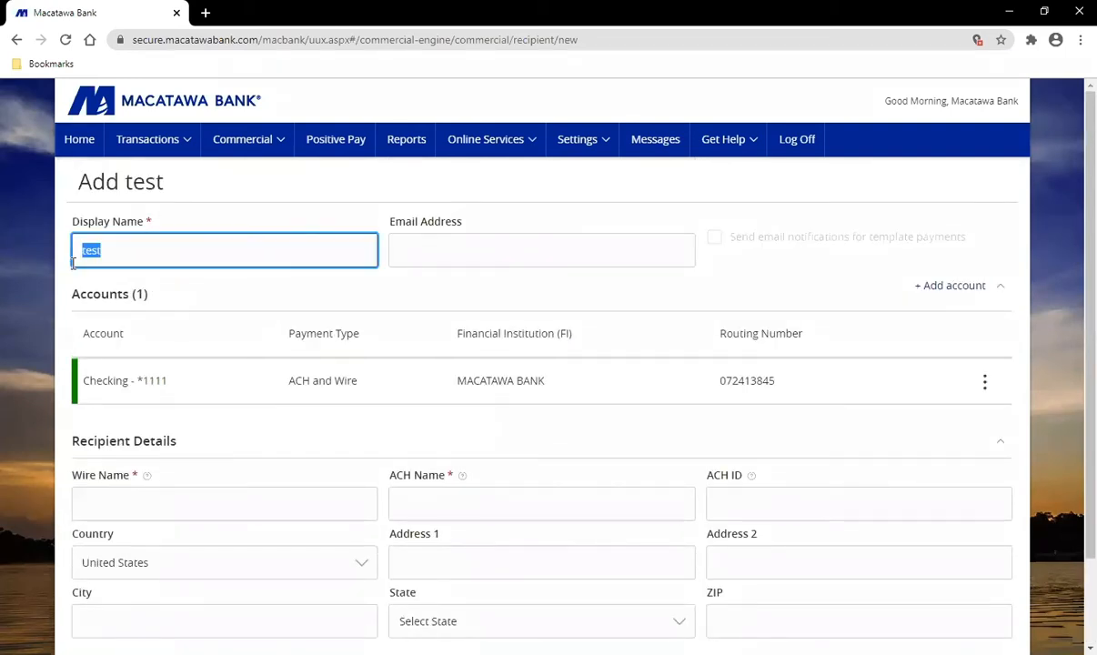
pyautogui.click(161, 497)
pyautogui.write('test')
pyautogui.click(512, 503)
pyautogui.write('test')
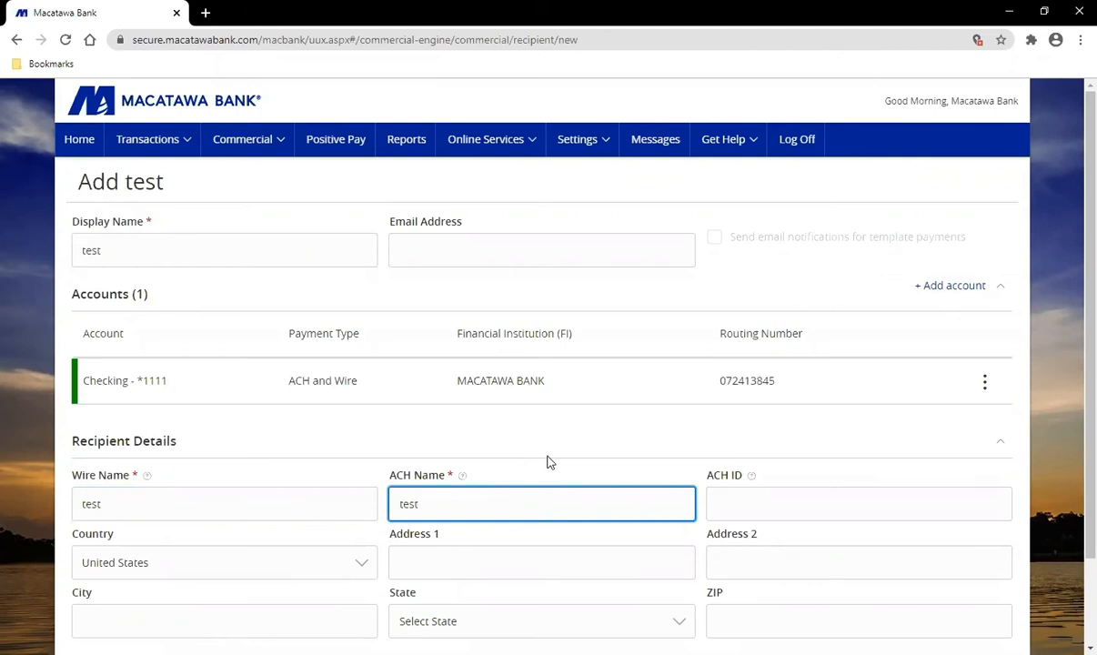
pyautogui.scroll(-1, 549, 461)
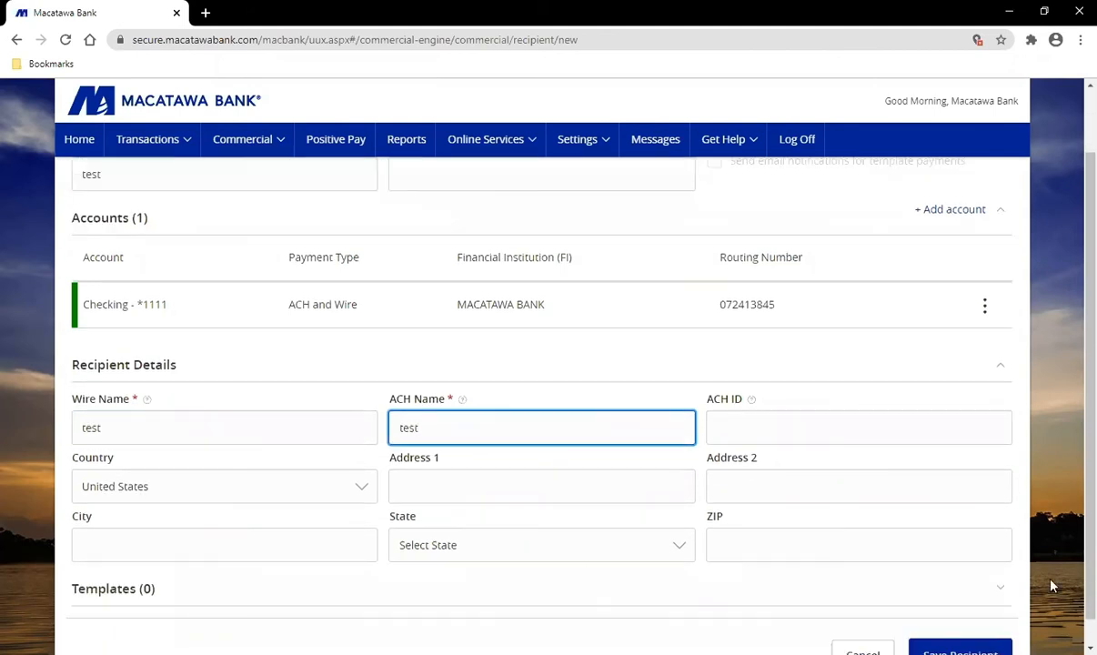
pyautogui.scroll(-1, 1052, 587)
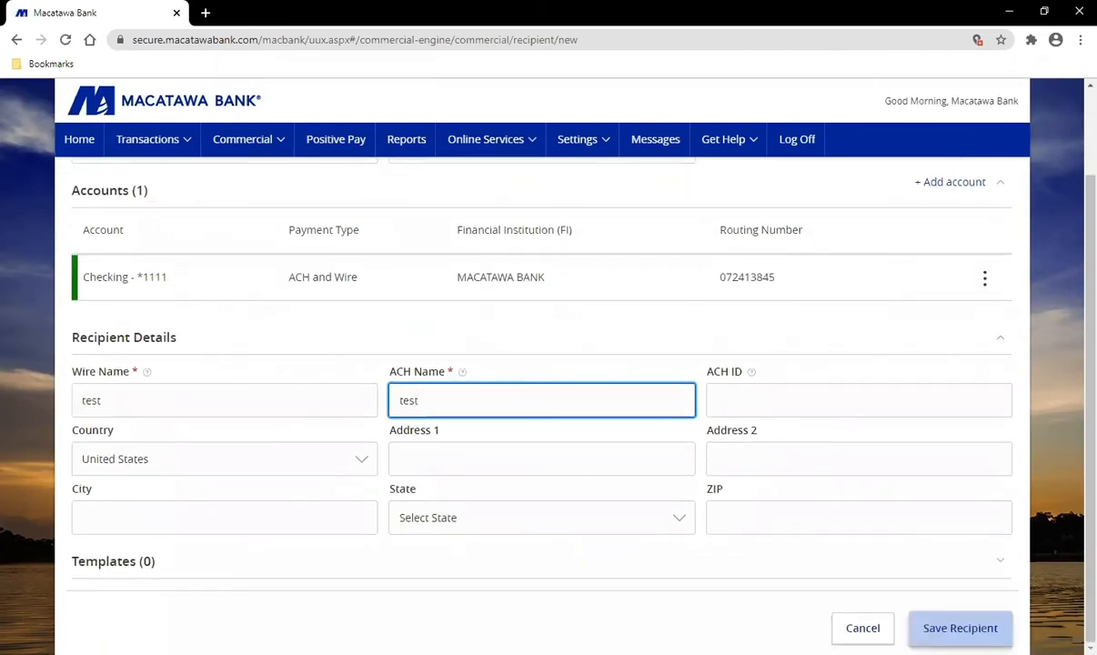
# Step: Save recipient test and dismiss the Recipient Saved confirmation
pyautogui.click(960, 628)
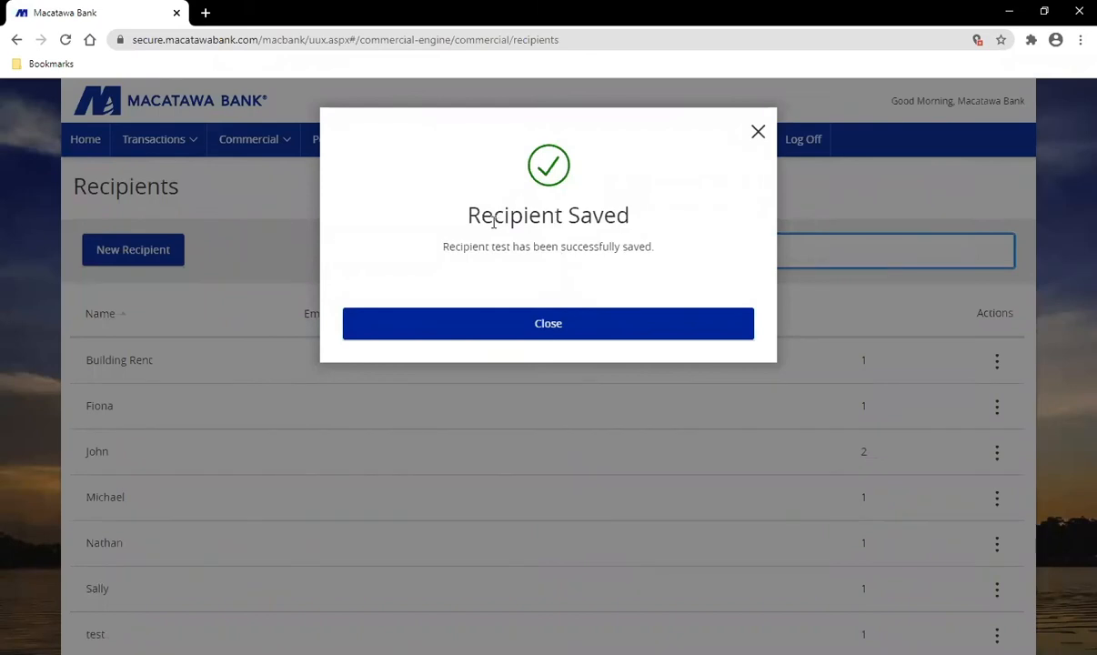
pyautogui.click(563, 328)
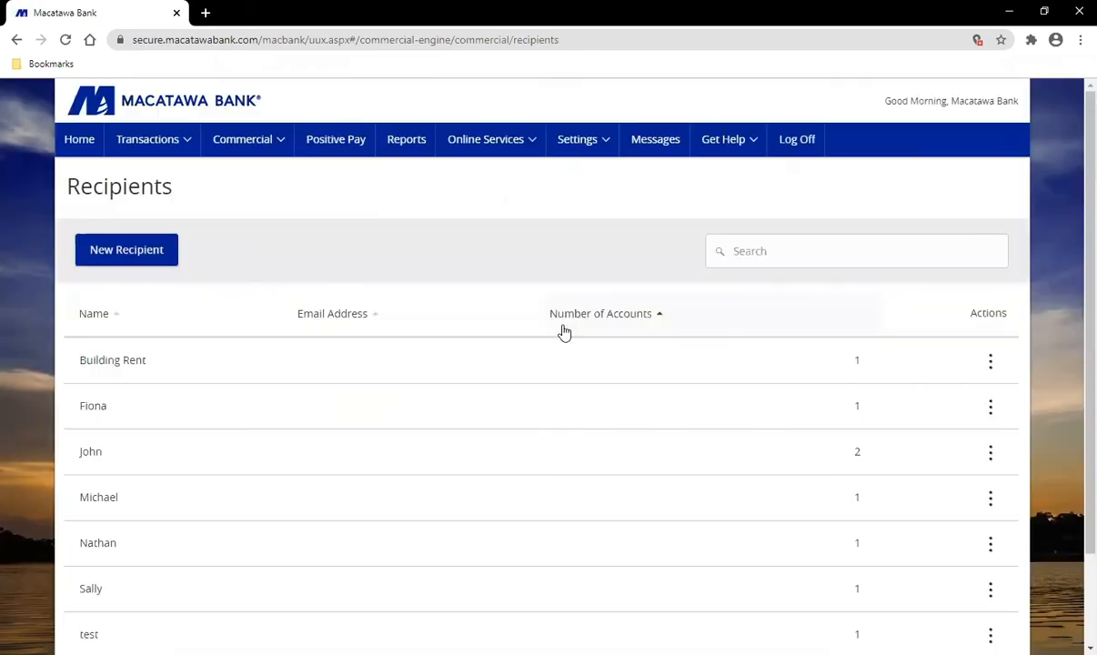
pyautogui.scroll(-1, 380, 518)
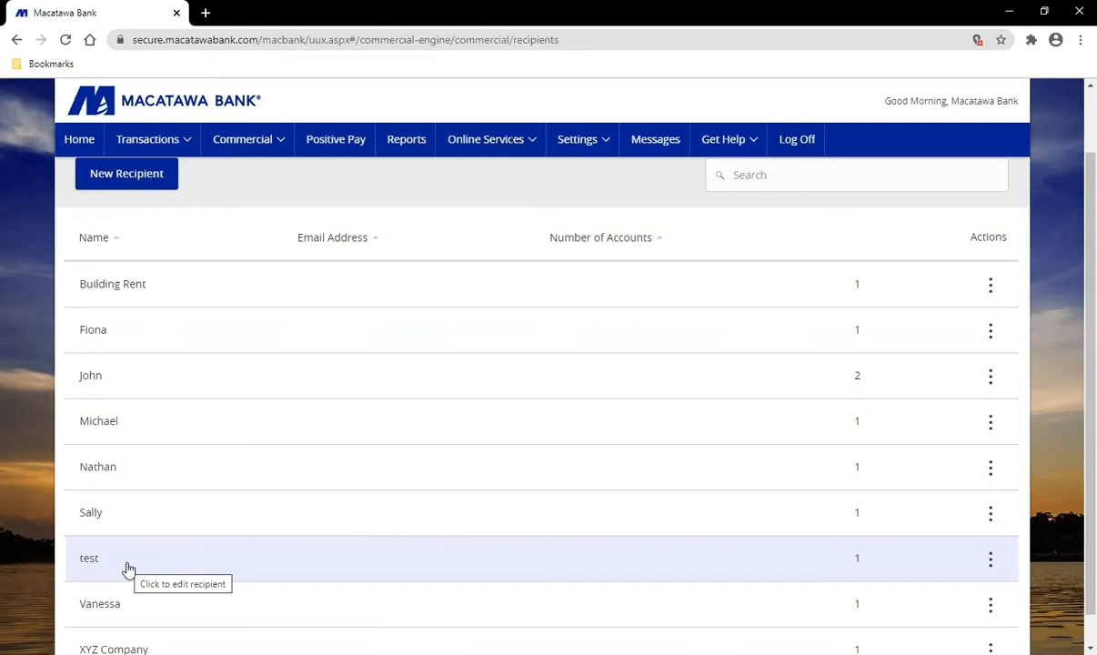
pyautogui.scroll(1, 591, 427)
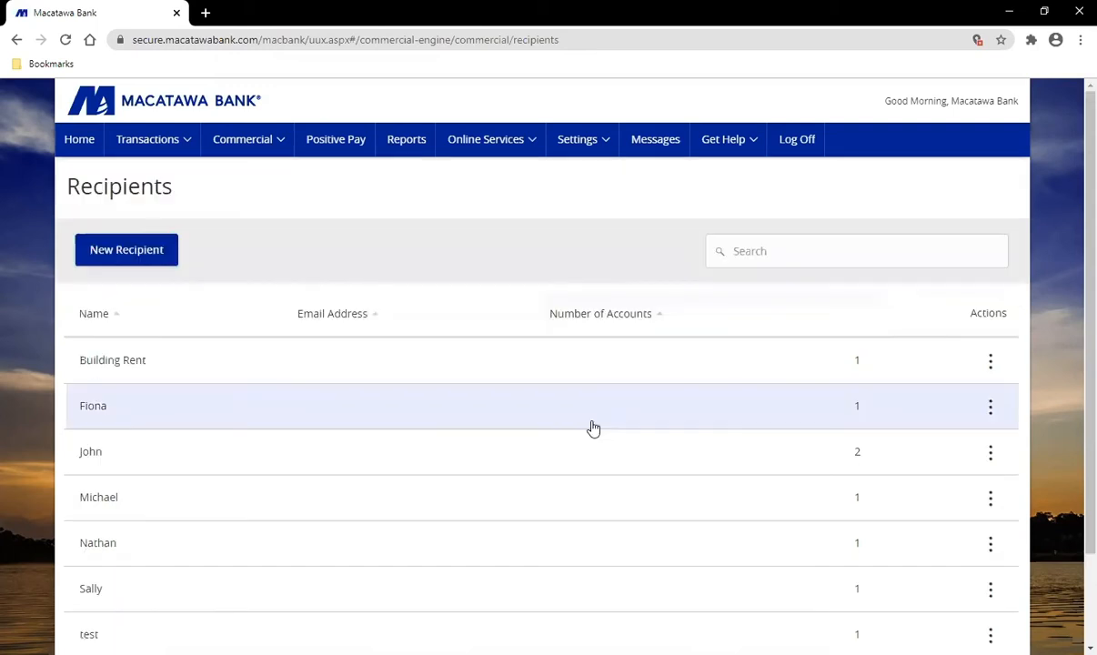
# Step: Show the actions for the Wire to XYZ Company template on the Domestic Wire templates page
pyautogui.click(243, 144)
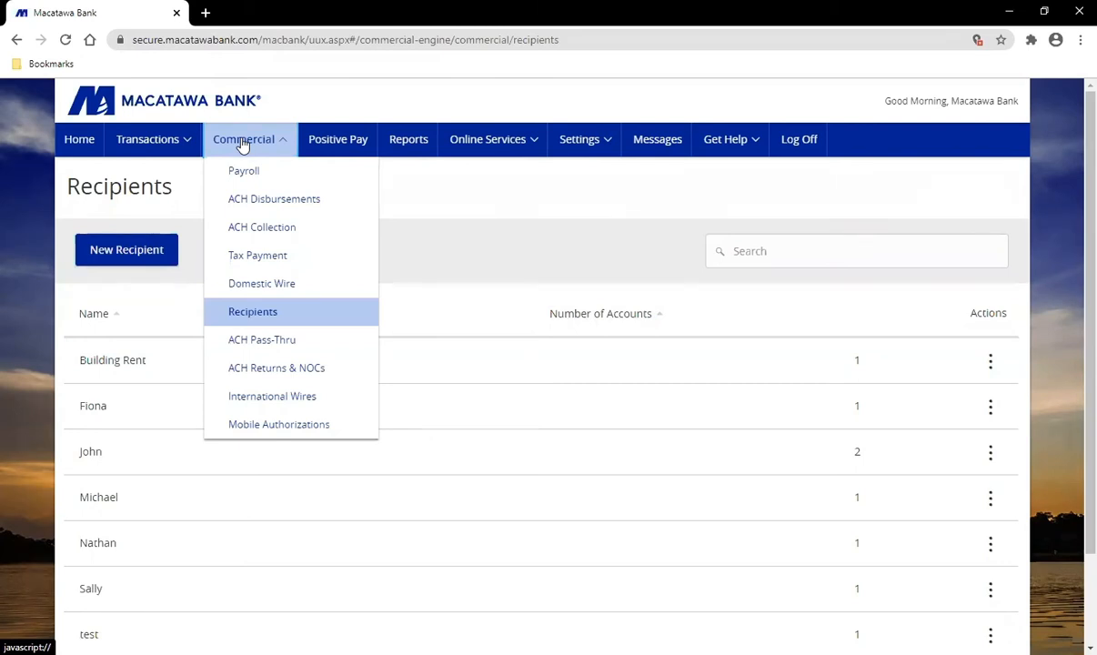
pyautogui.click(287, 287)
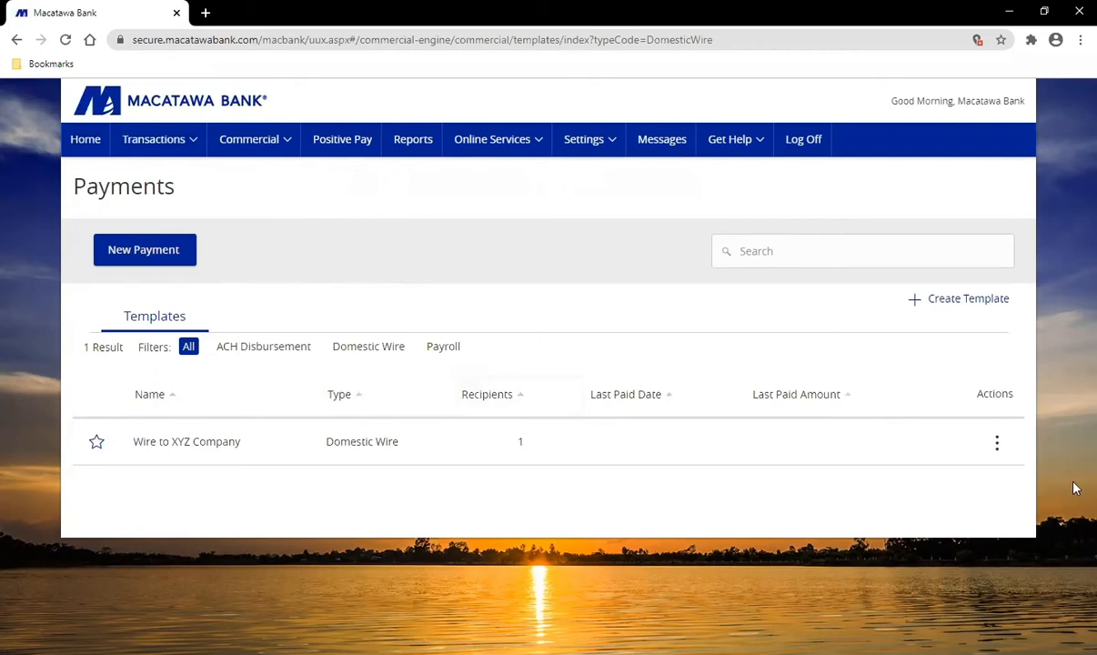
pyautogui.click(1001, 447)
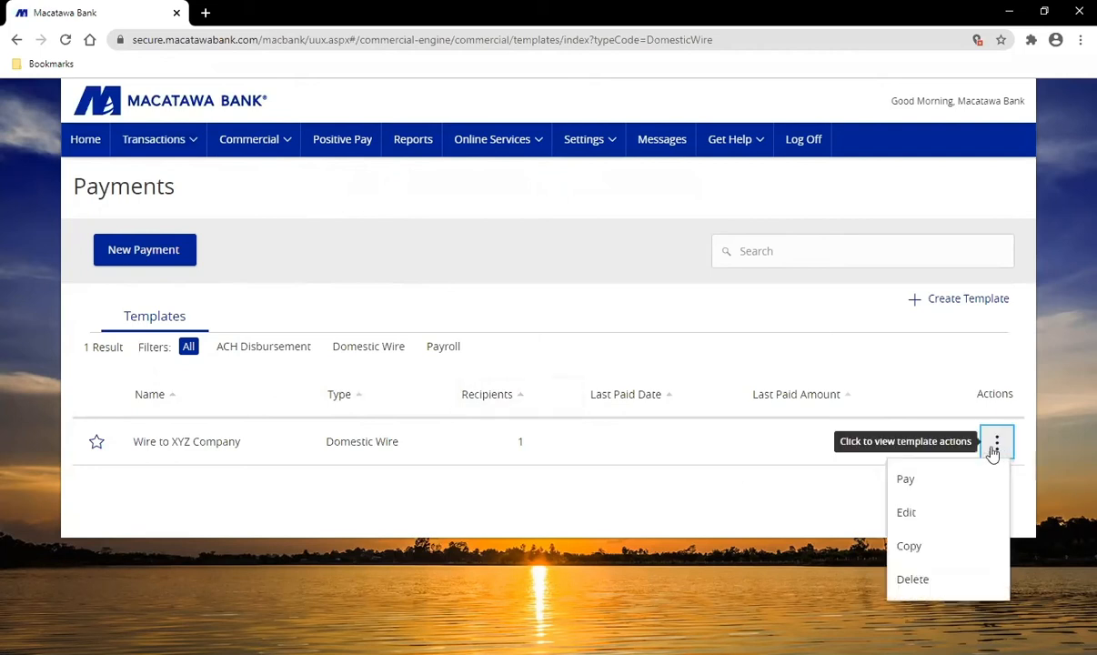
# Step: Start a payment from the Wire to XYZ Company template with process date 11/27/2020
pyautogui.click(924, 485)
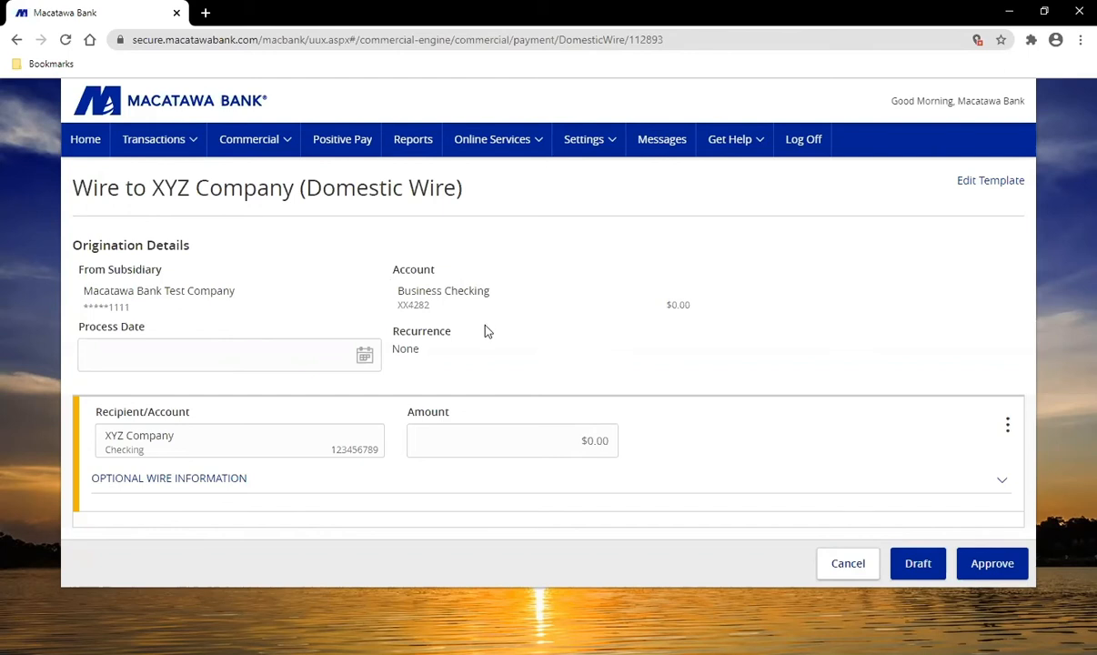
pyautogui.click(129, 363)
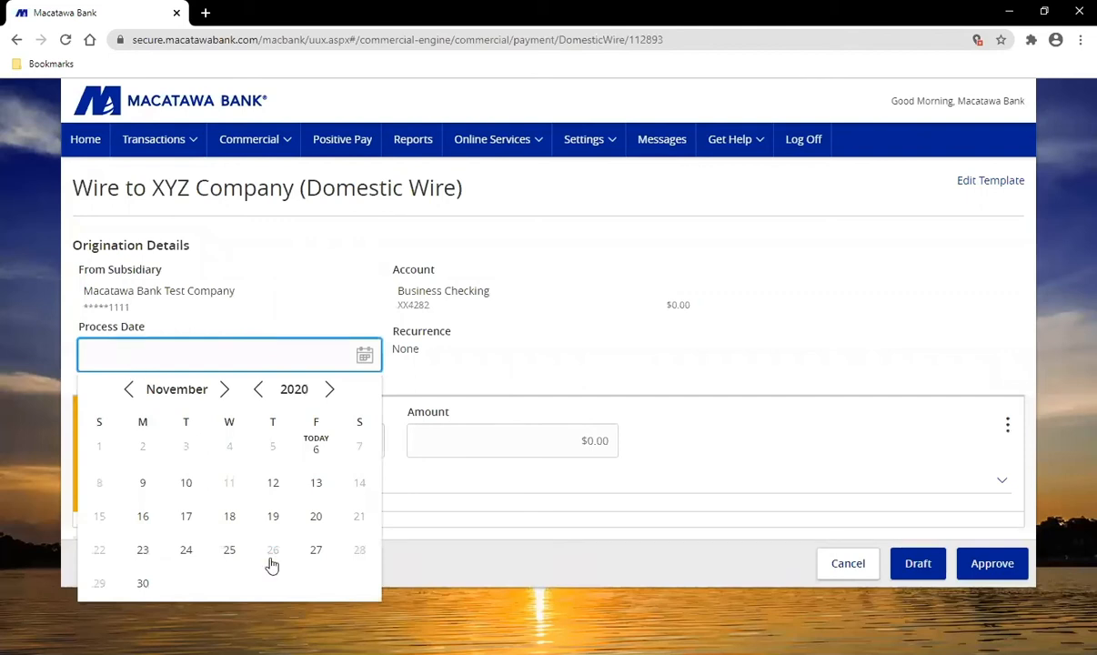
pyautogui.click(318, 555)
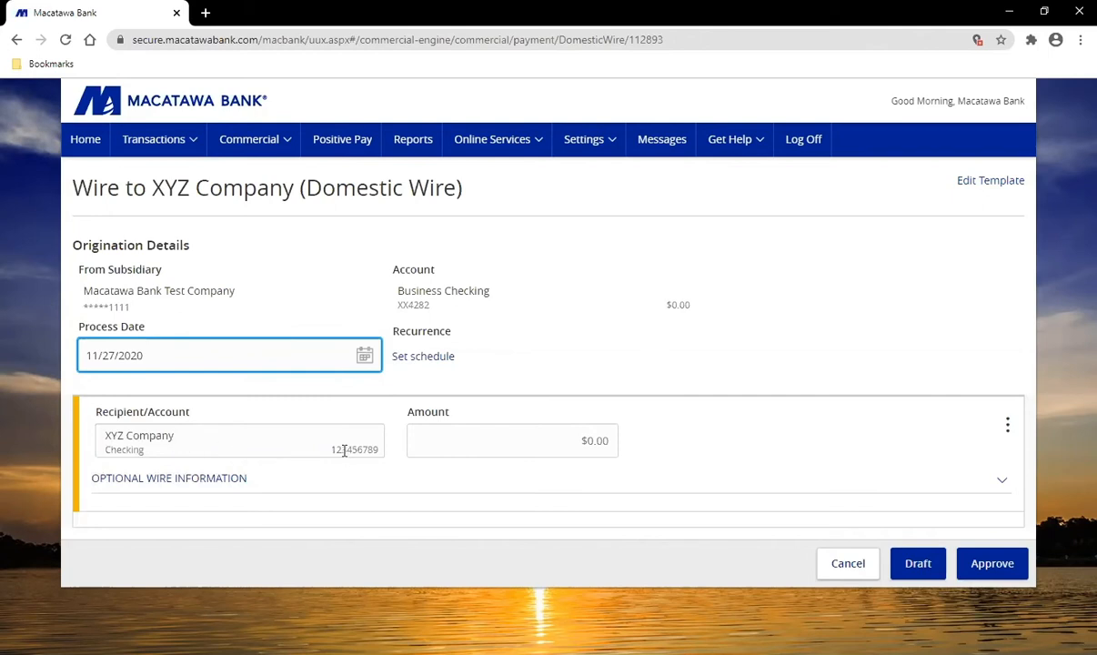
# Step: Enter a $1.00 wire amount and visit Message to Beneficiary so the payment validates
pyautogui.click(674, 446)
pyautogui.write('100')
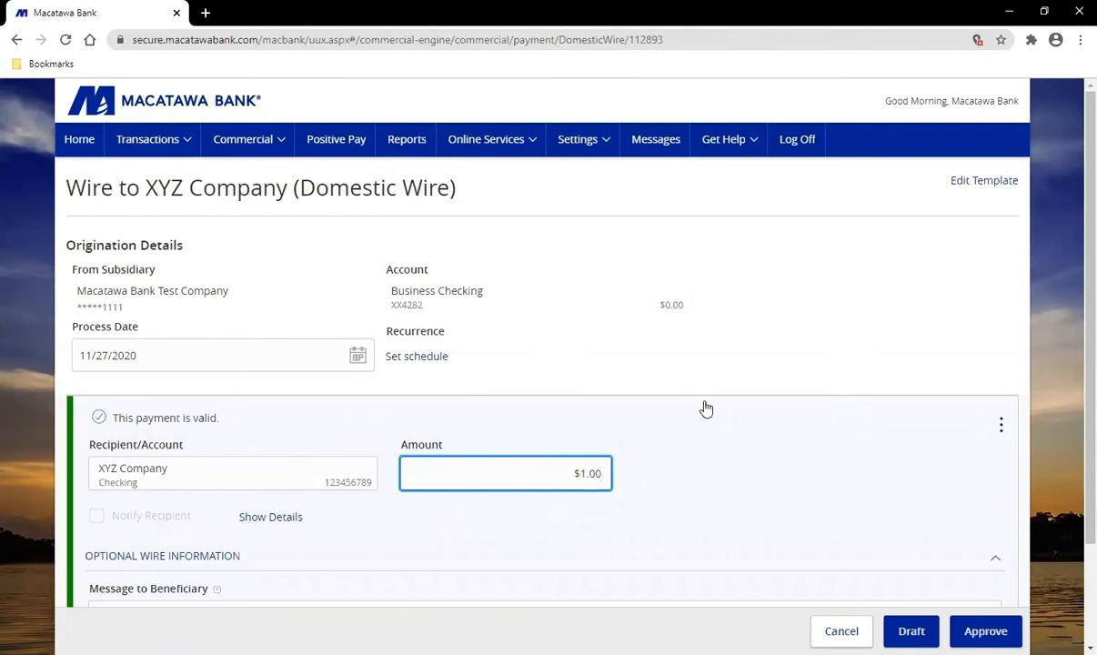
pyautogui.scroll(-1, 689, 433)
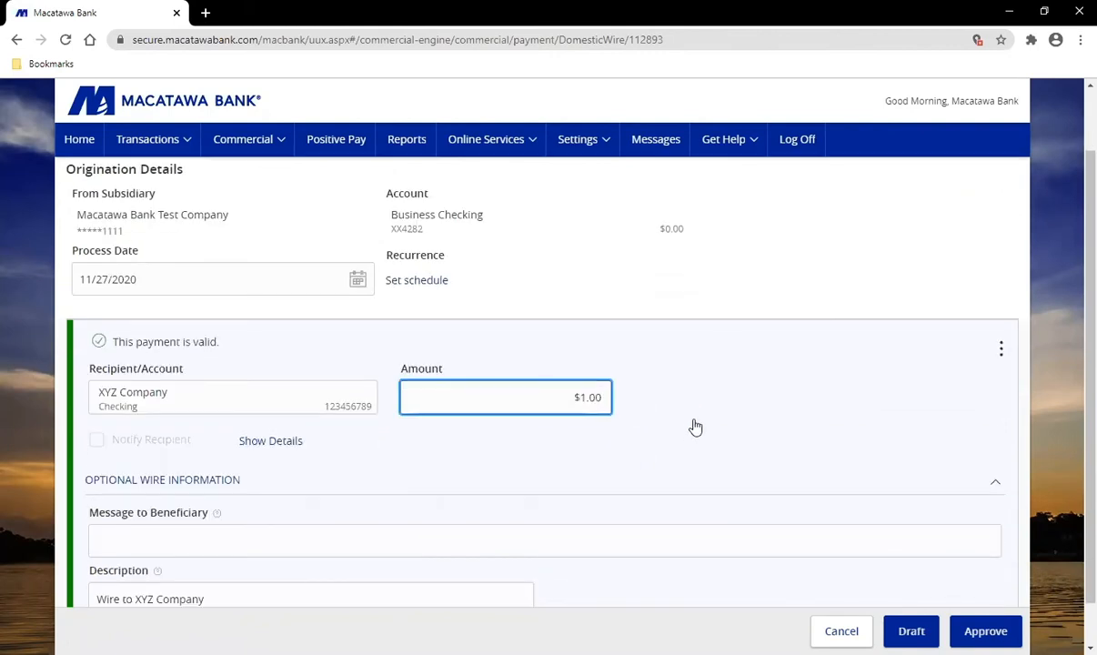
pyautogui.scroll(-1, 691, 427)
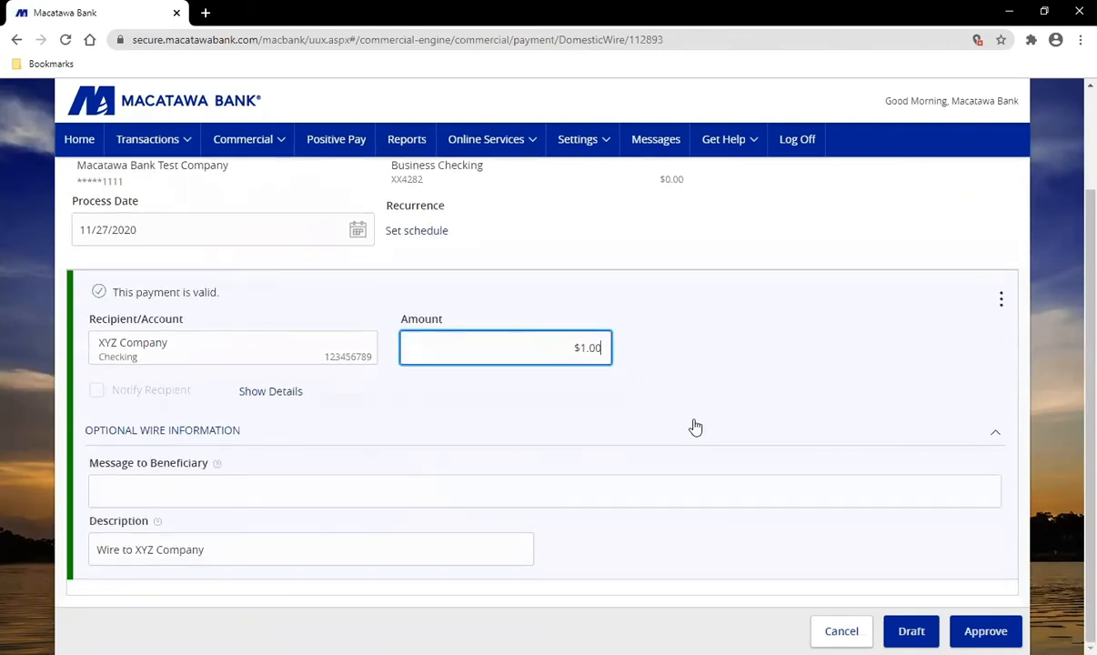
pyautogui.click(180, 499)
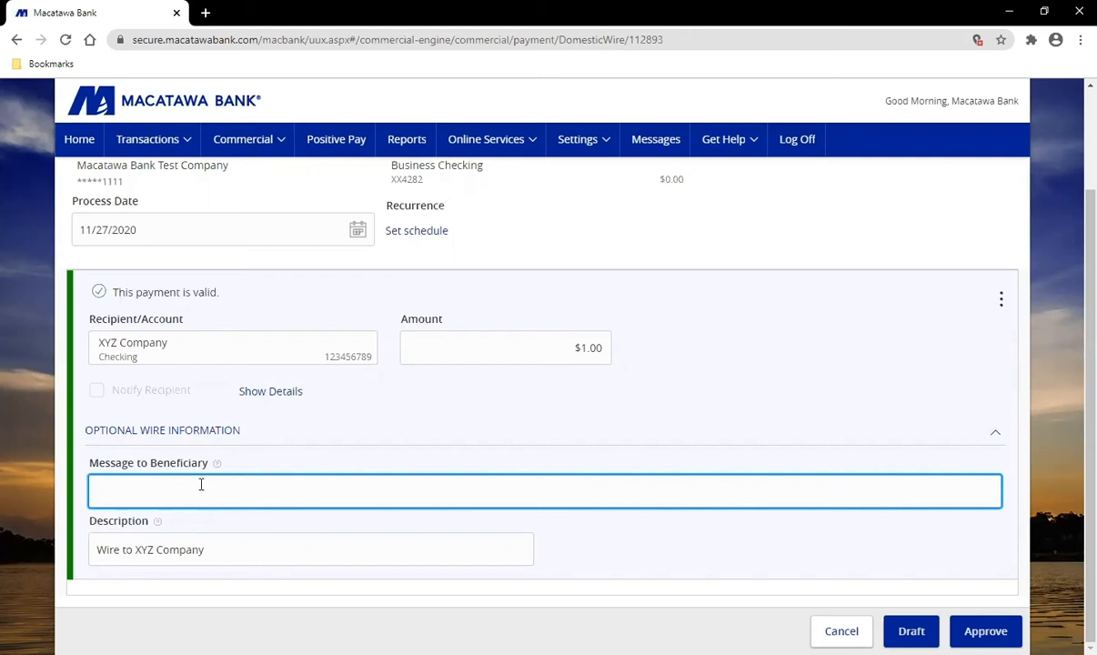
pyautogui.click(911, 630)
pyautogui.scroll(2, 1051, 596)
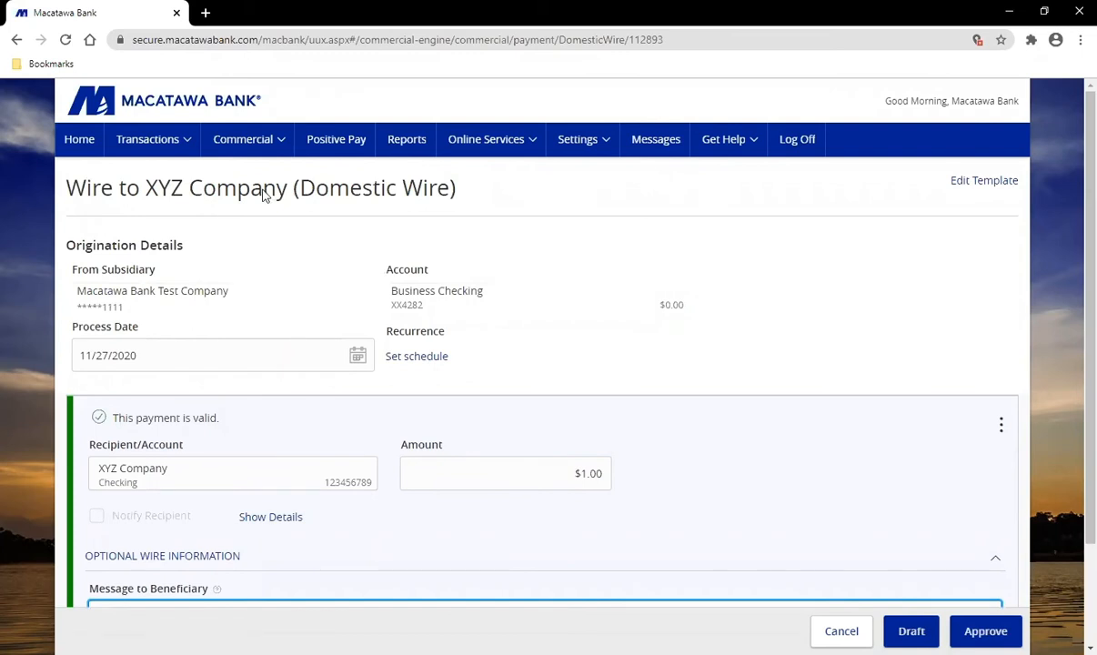
pyautogui.click(244, 141)
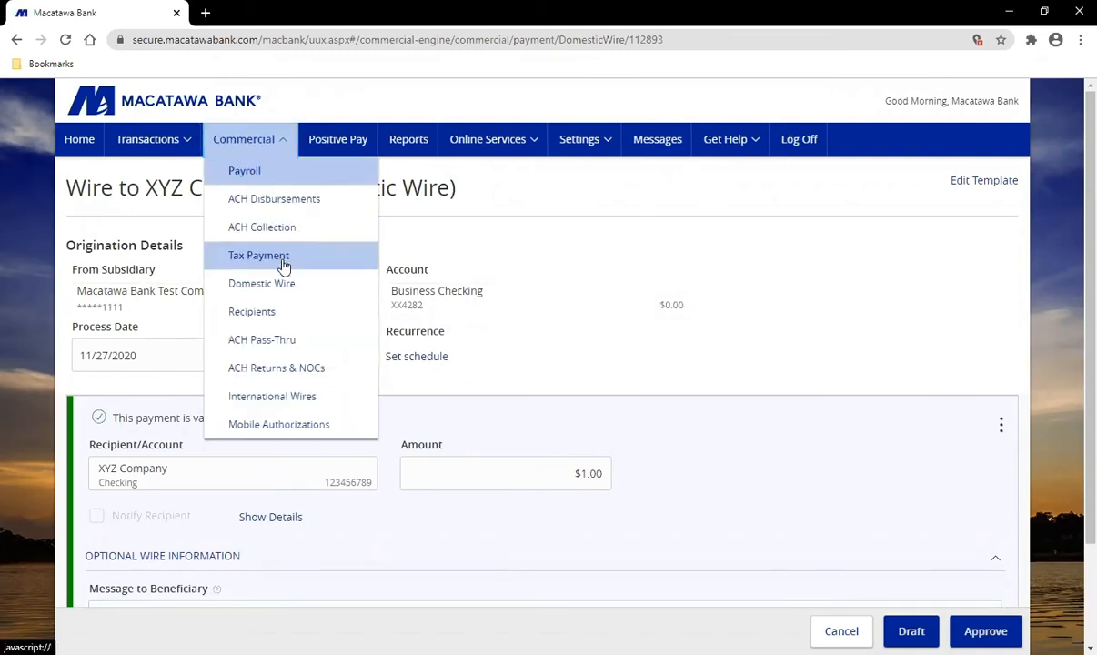
# Step: Open the ACH Pass-Thru import page, leaving the Memo field empty
pyautogui.click(300, 342)
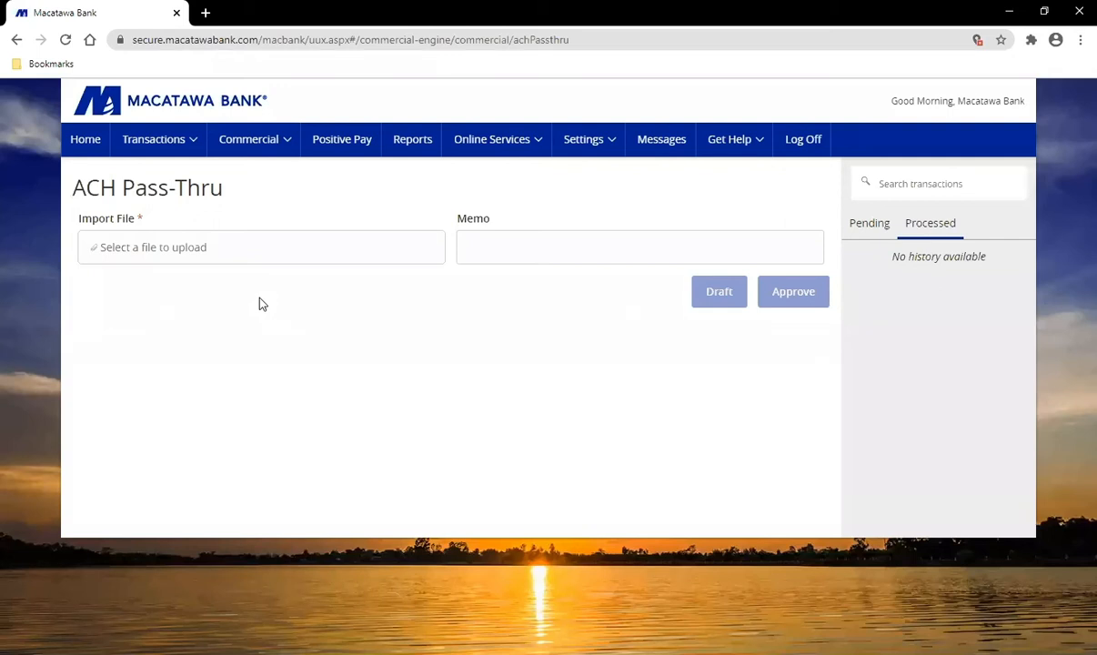
pyautogui.click(497, 247)
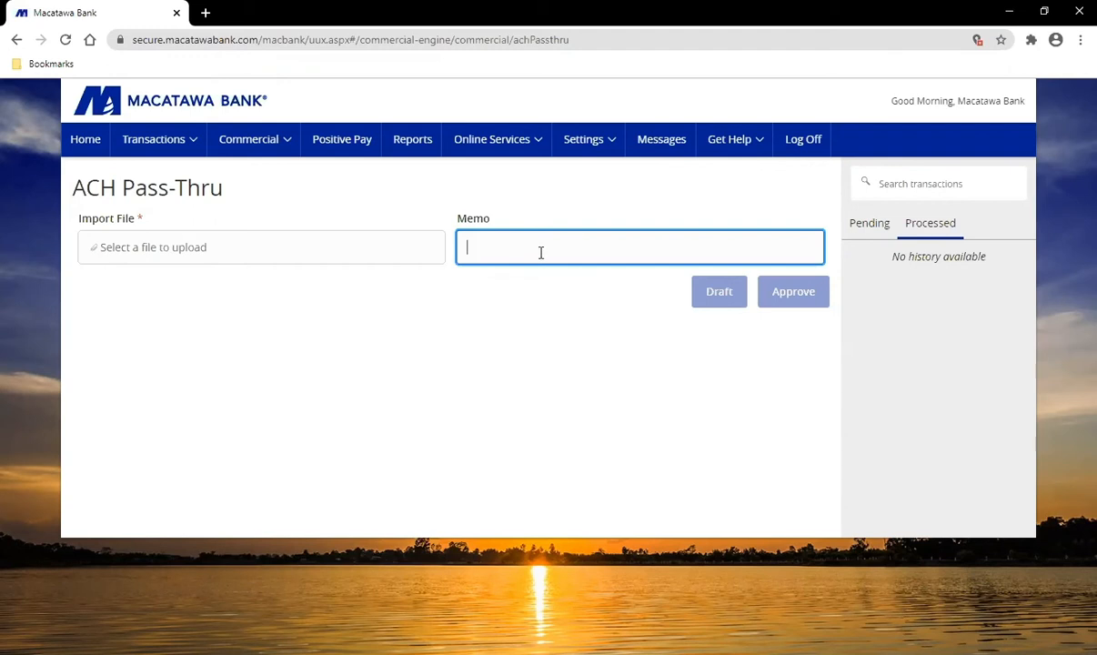
pyautogui.click(555, 313)
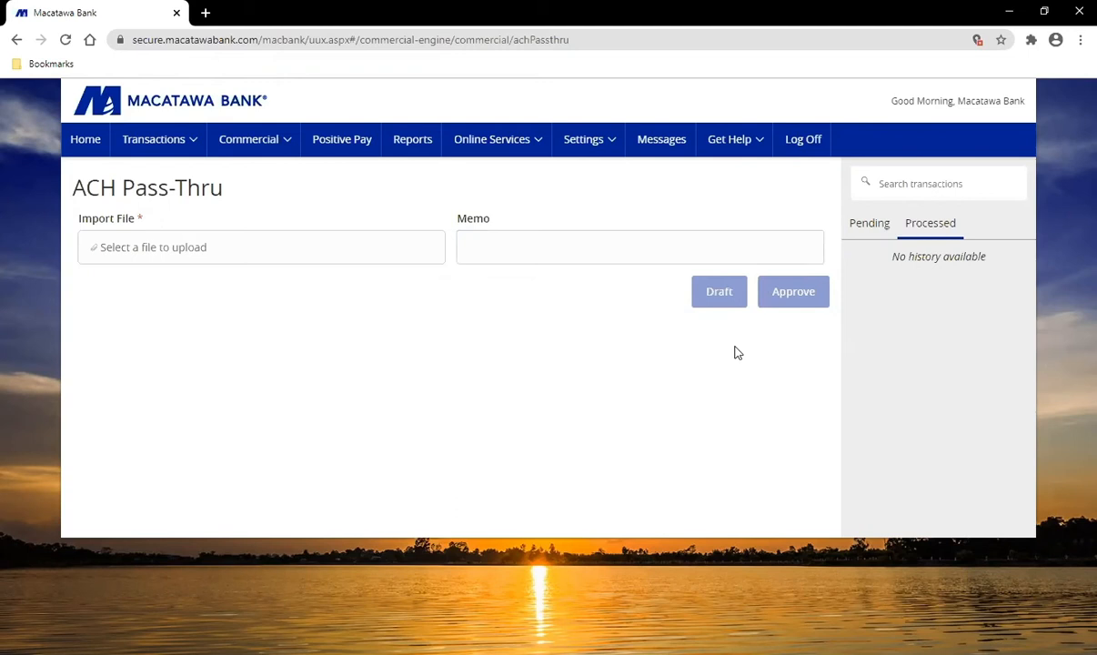
pyautogui.click(263, 151)
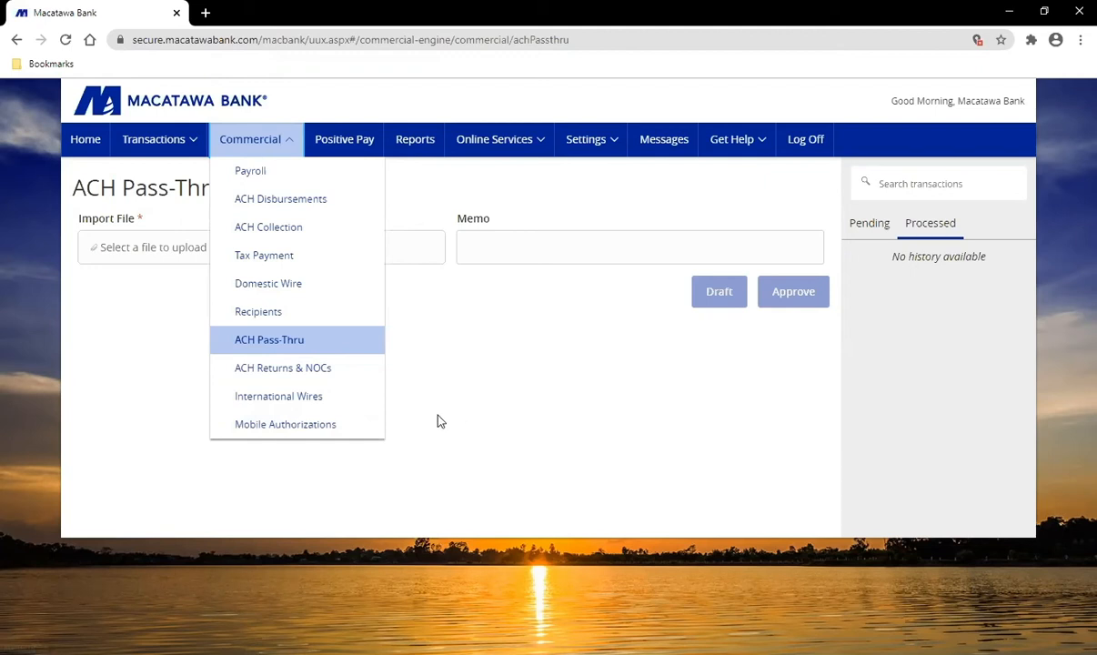
# Step: Open Mobile Authorizations and tick all seven transaction types for approval
pyautogui.click(300, 435)
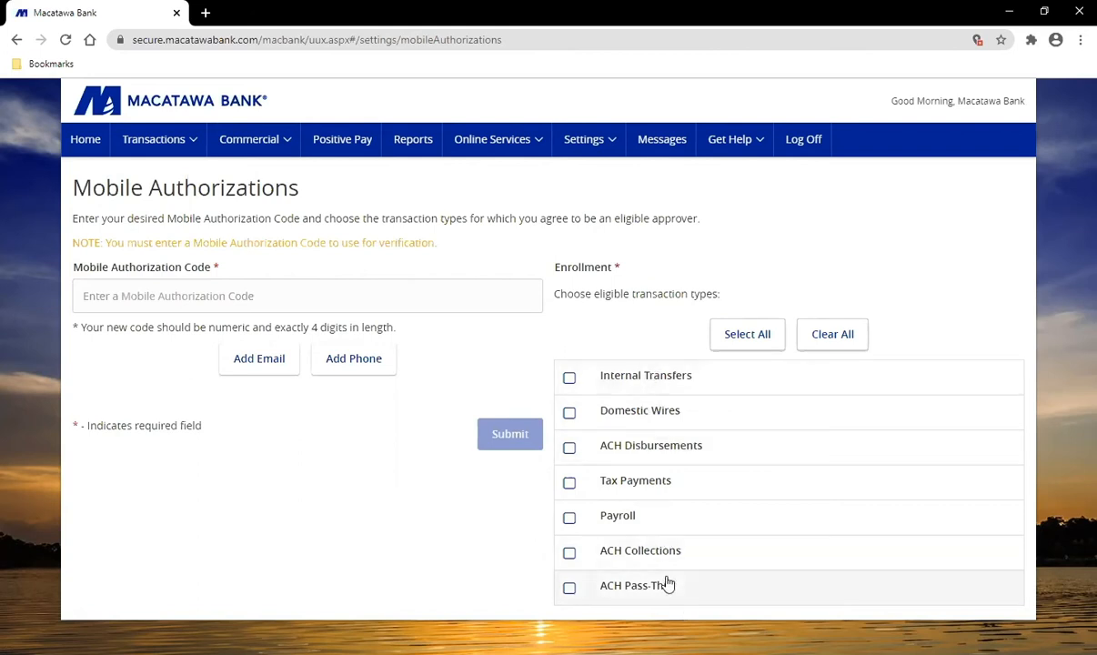
pyautogui.click(733, 333)
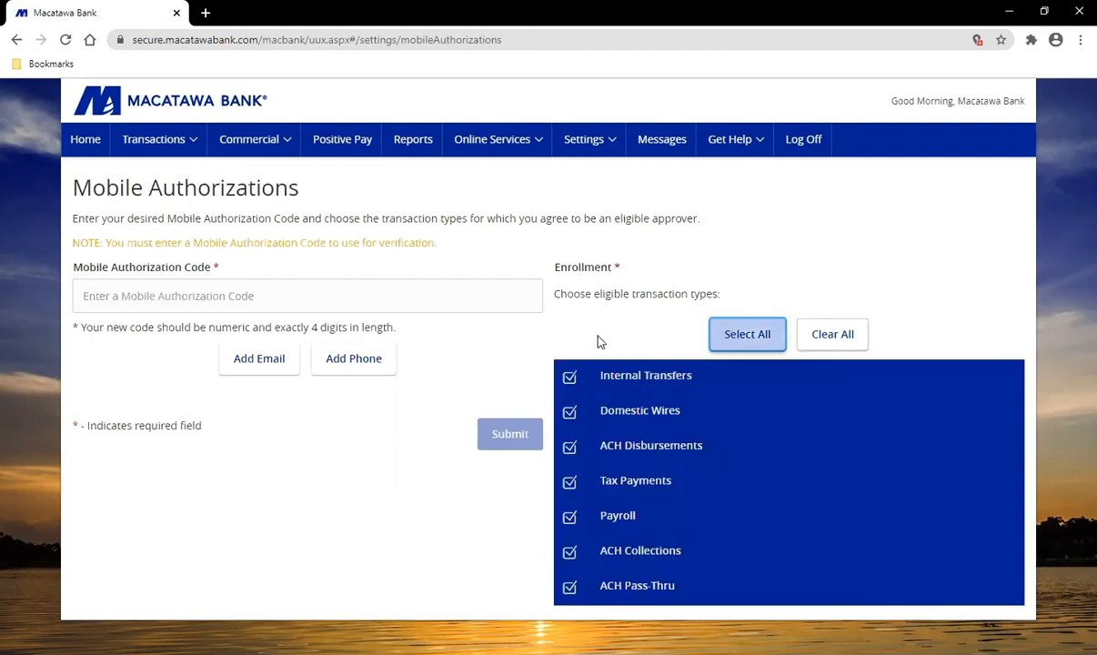
pyautogui.click(588, 387)
pyautogui.click(582, 406)
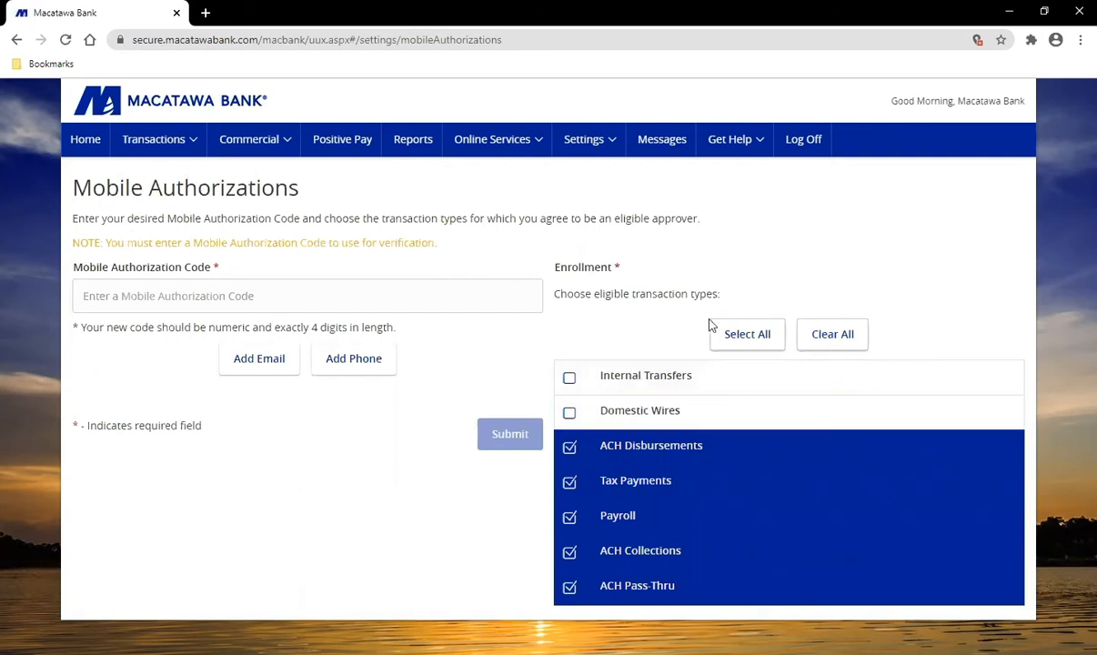
pyautogui.click(749, 341)
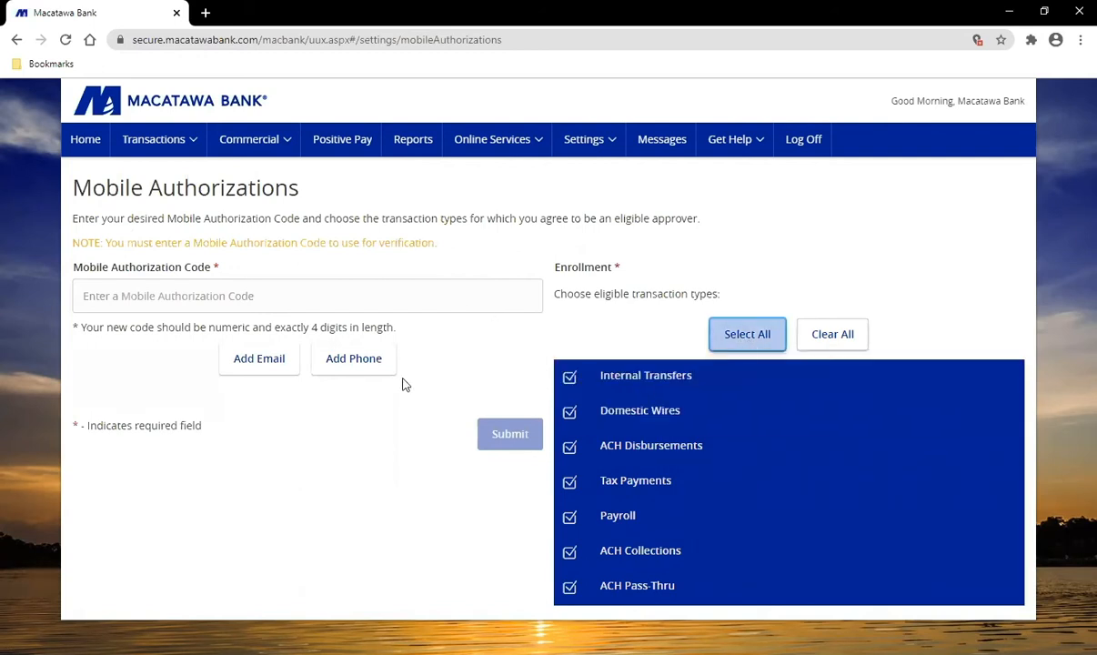
pyautogui.click(355, 365)
pyautogui.click(263, 148)
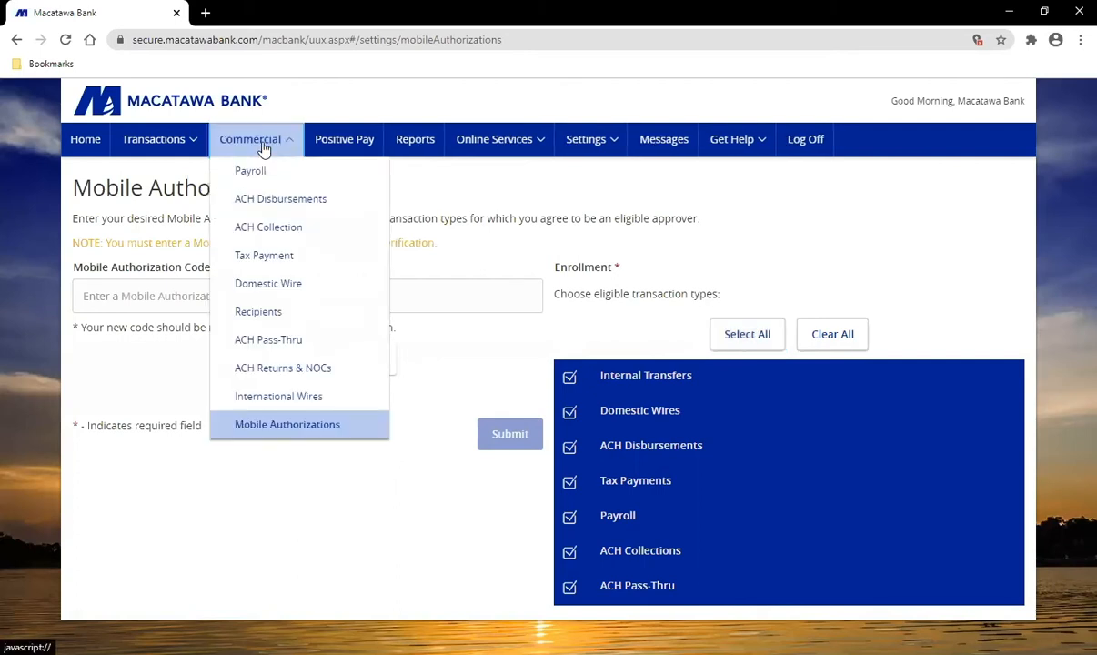
pyautogui.click(340, 372)
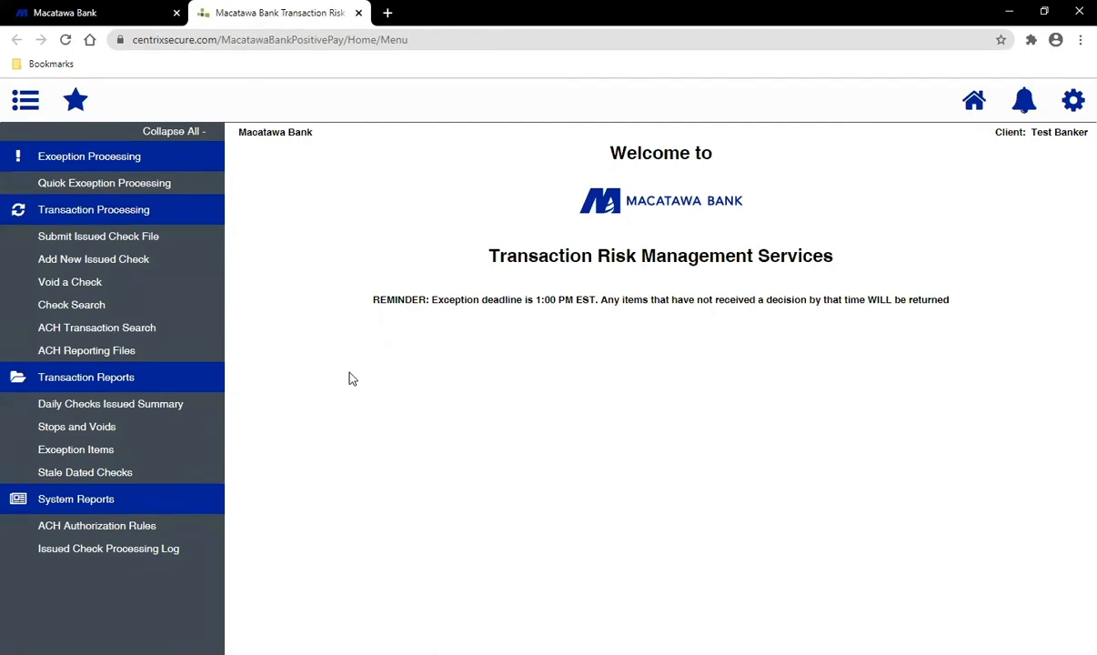
pyautogui.click(101, 354)
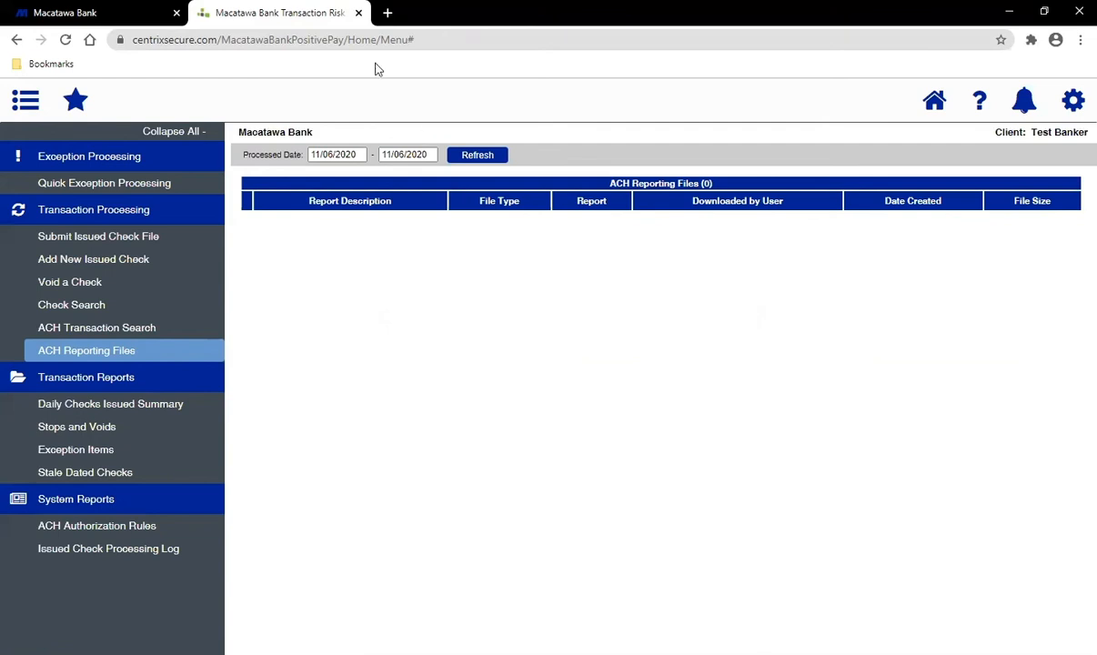
pyautogui.click(359, 13)
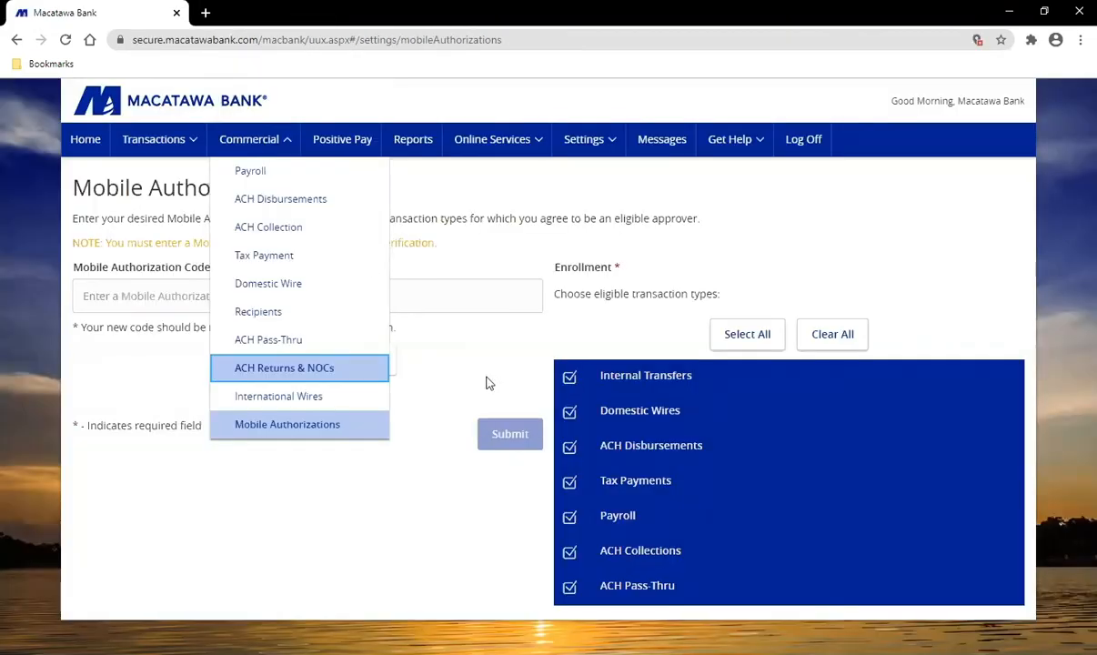
pyautogui.click(482, 272)
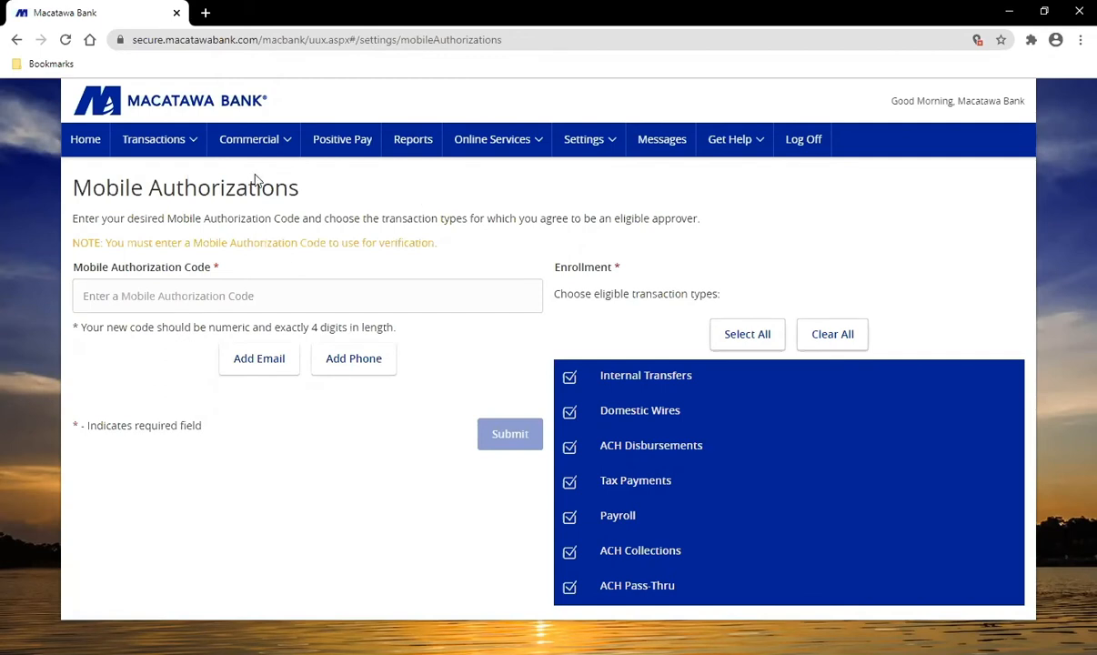
pyautogui.click(255, 143)
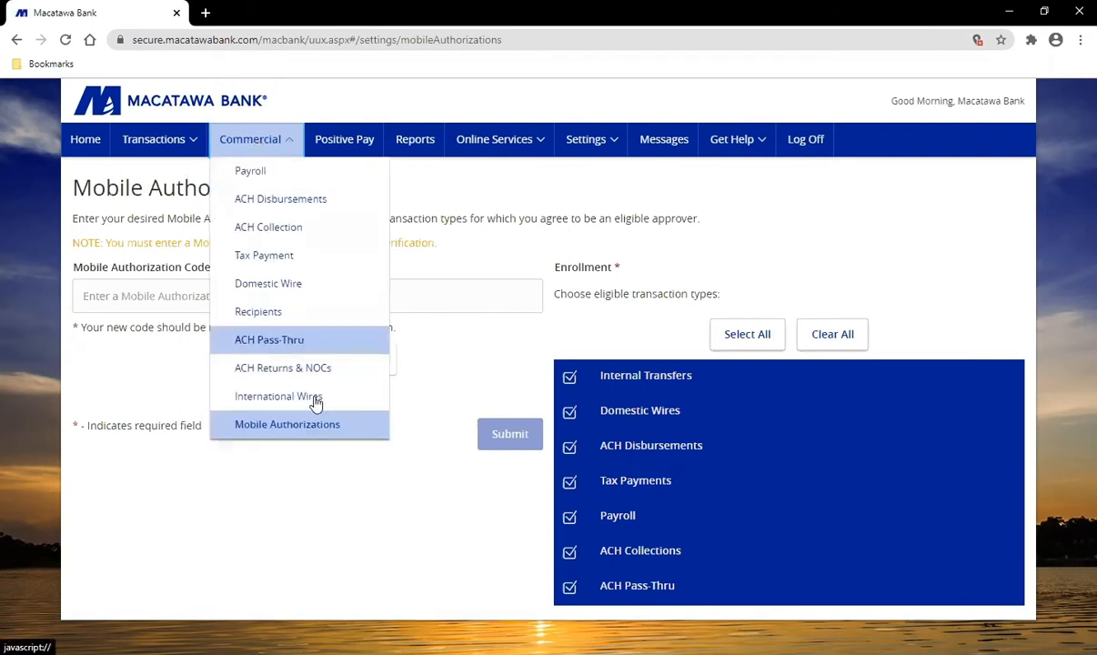
pyautogui.click(325, 371)
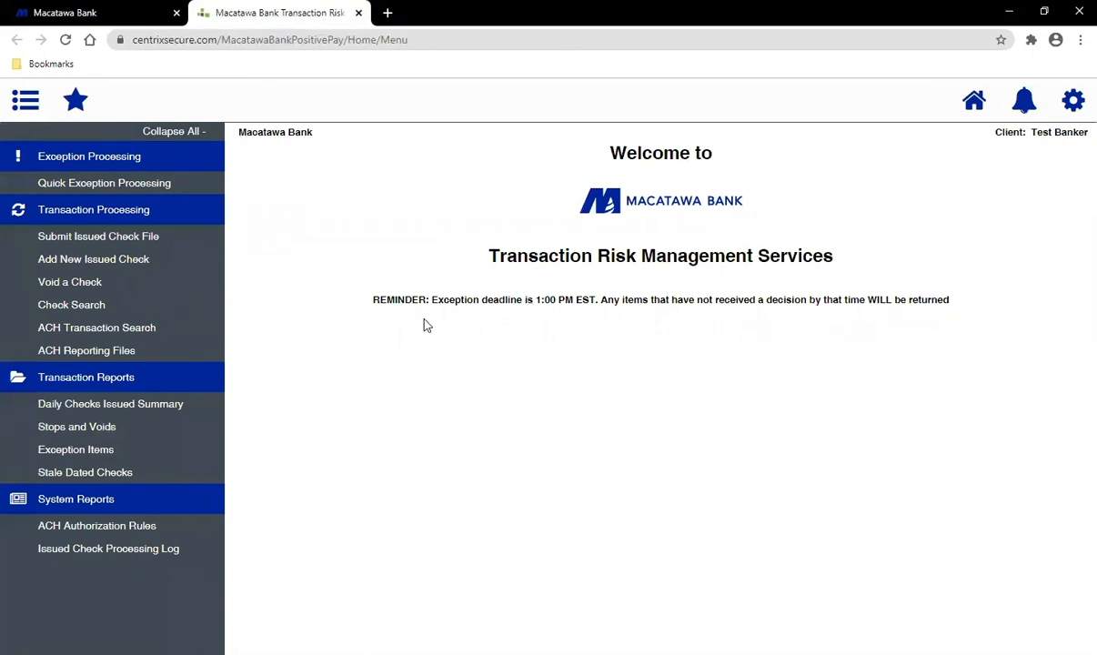
pyautogui.click(91, 12)
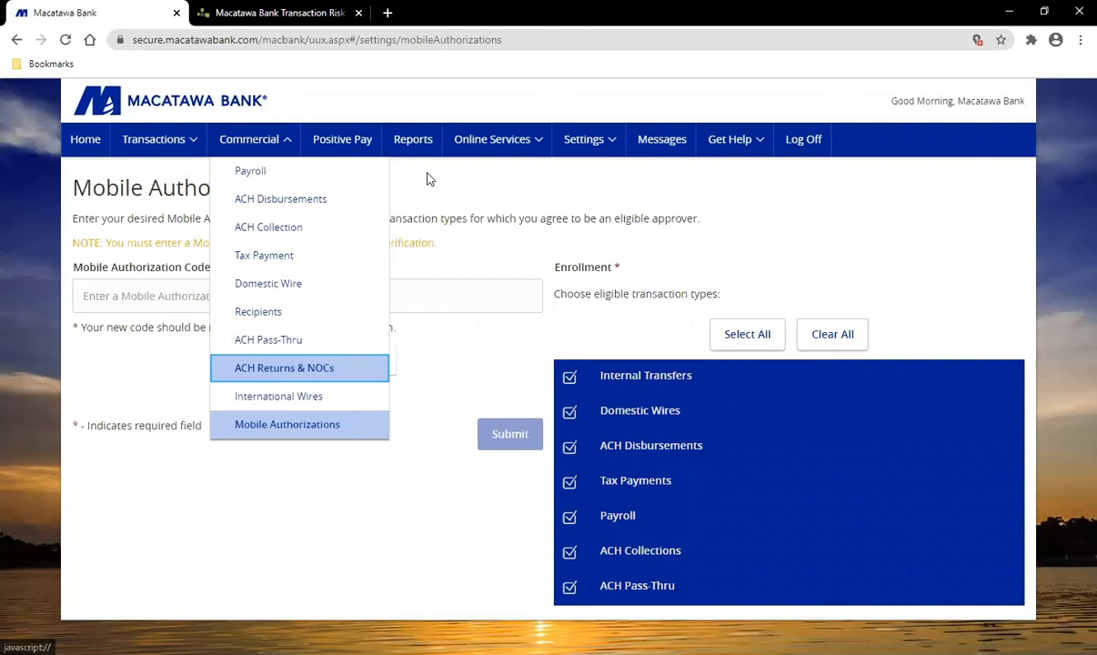
pyautogui.click(751, 252)
pyautogui.hotkey('ctrl', 'Tab')
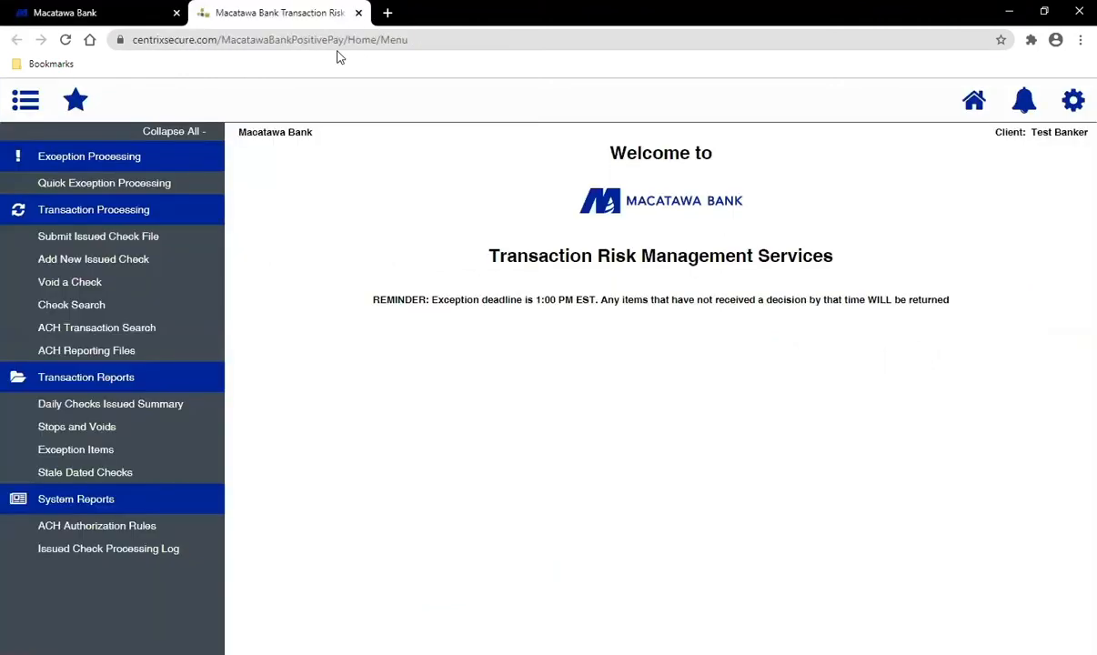
pyautogui.hotkey('ctrl', 'w')
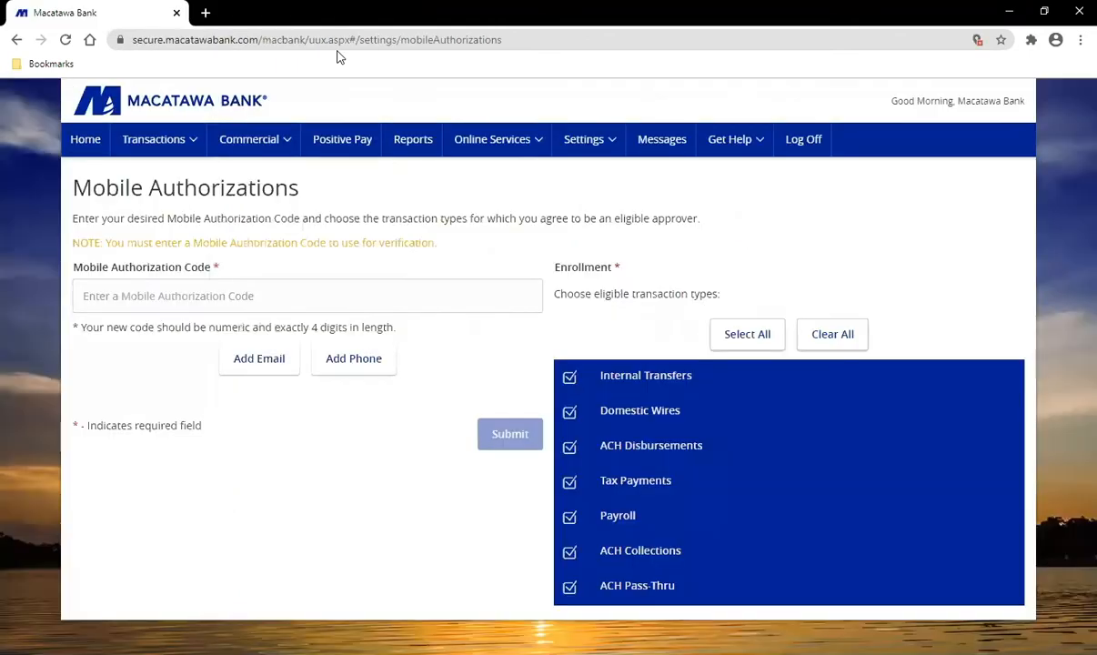
pyautogui.click(417, 146)
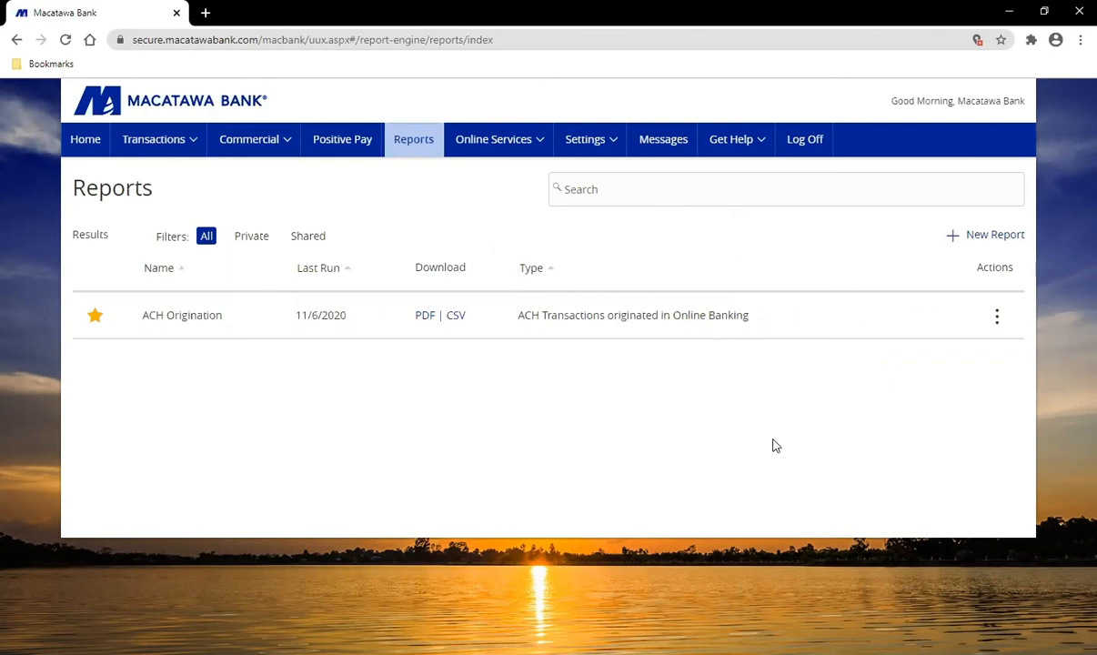
# Step: Show the new report types: Previous Day, Online Activity, Other and Transaction Reports
pyautogui.click(982, 240)
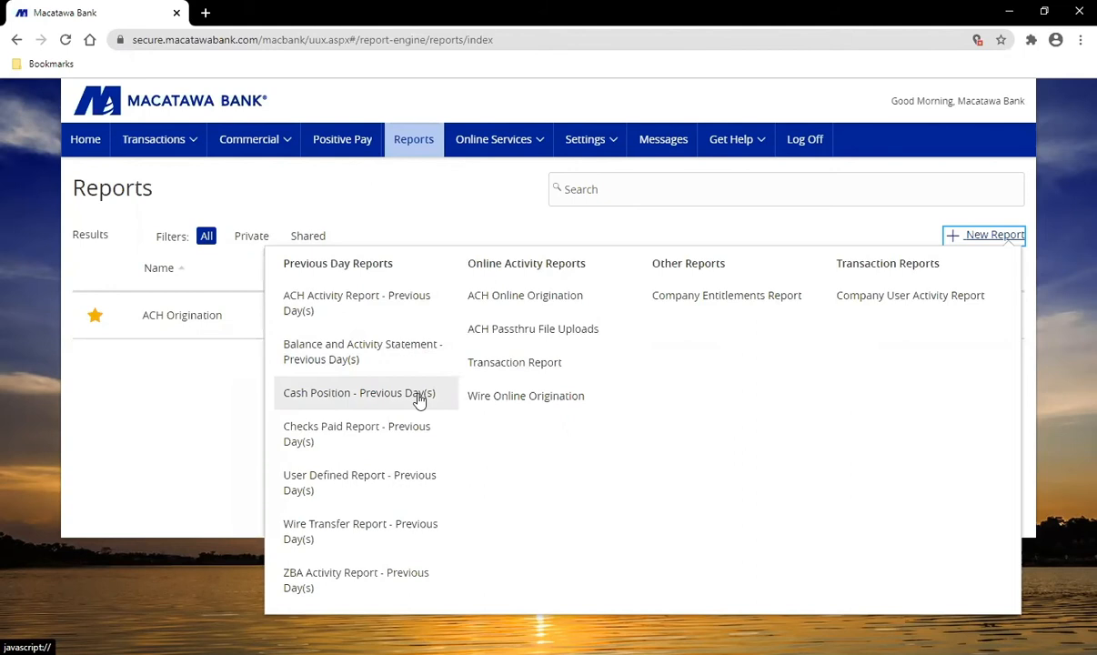
# Step: Start a private User Defined Report for previous days
pyautogui.click(373, 488)
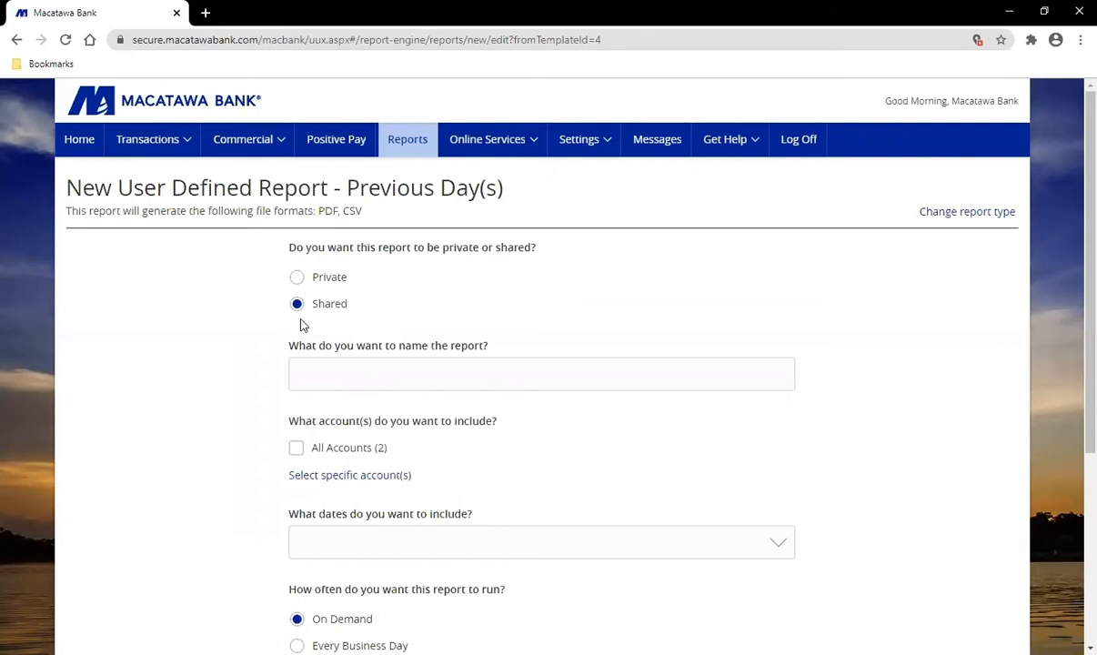
pyautogui.click(297, 277)
pyautogui.click(419, 383)
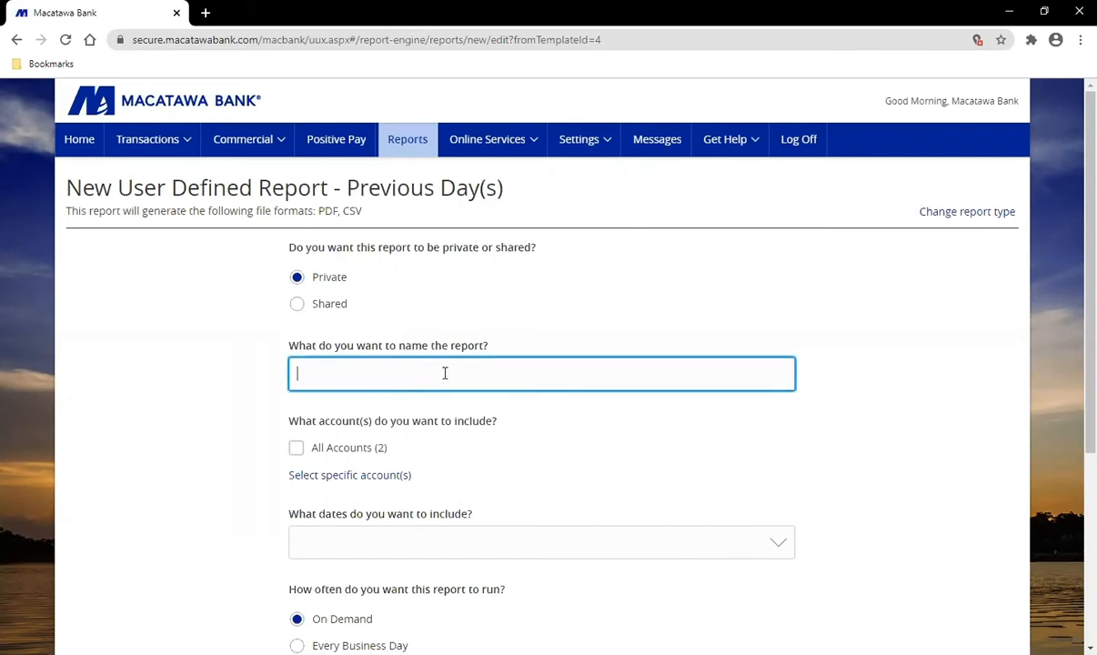
pyautogui.scroll(-3, 445, 373)
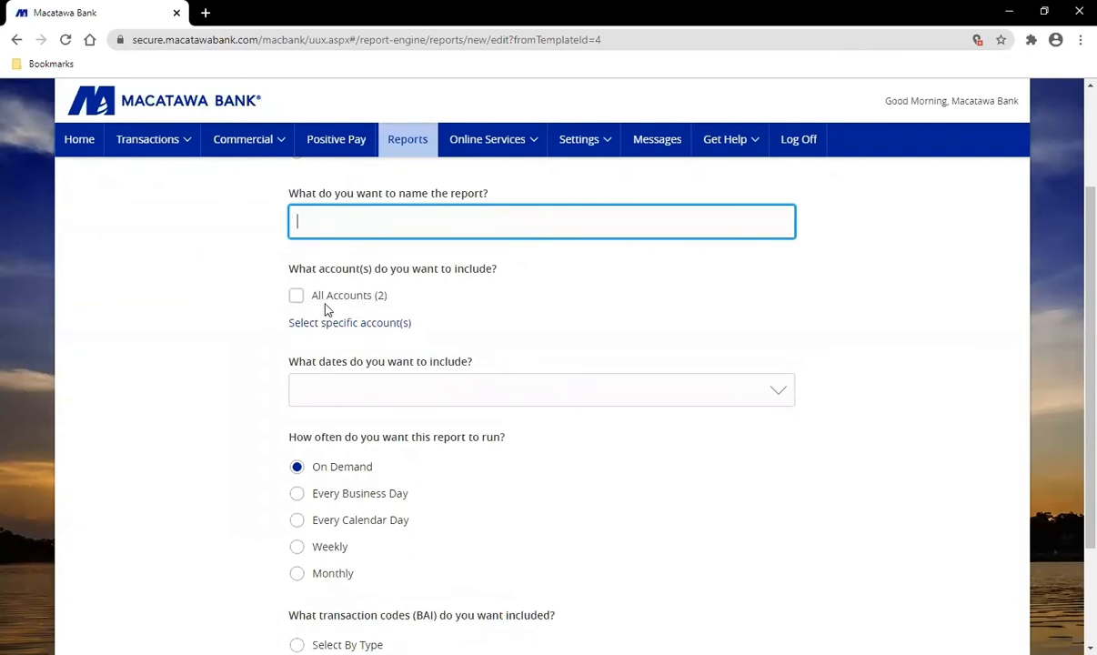
# Step: Limit the report to Business Checking by excluding the Business Money Market account
pyautogui.click(295, 297)
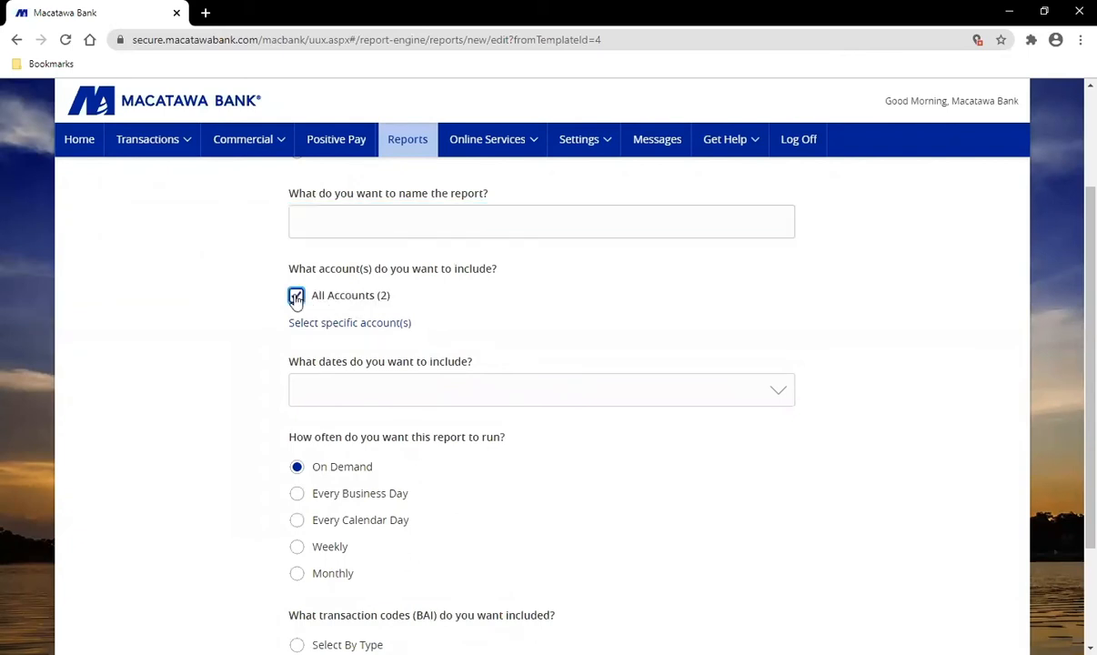
pyautogui.click(356, 330)
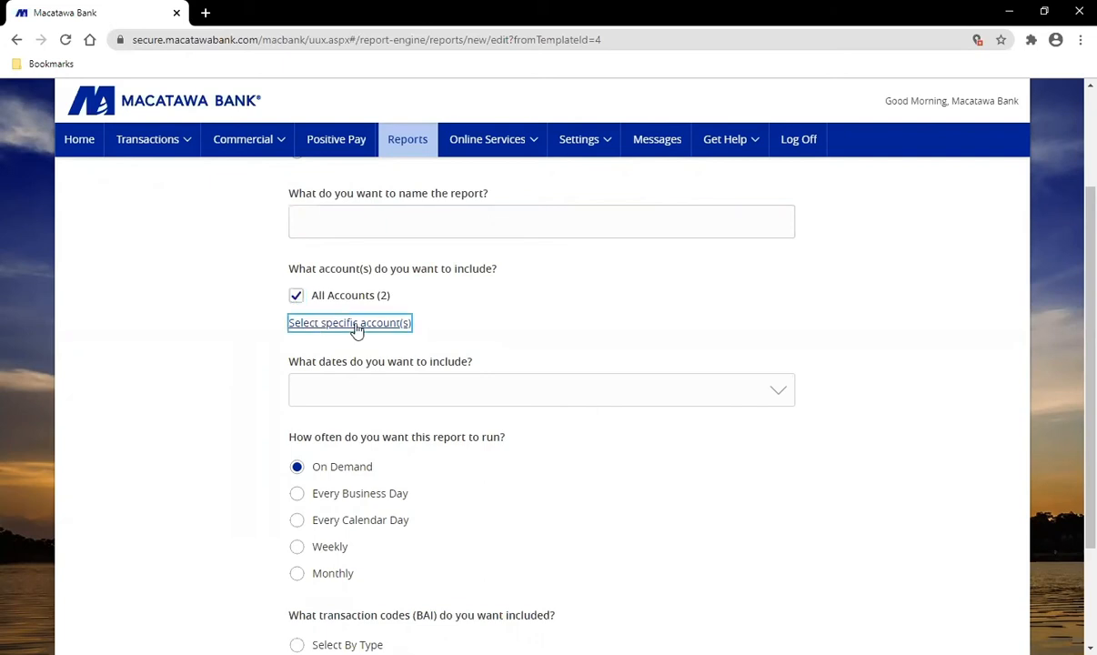
pyautogui.click(445, 326)
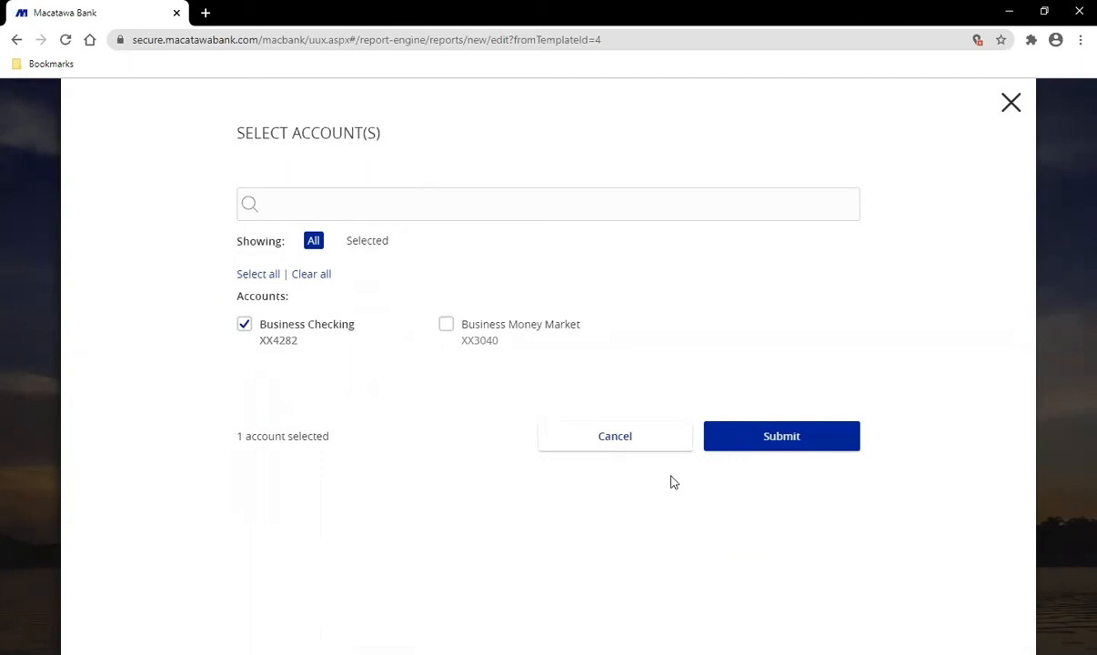
pyautogui.click(799, 440)
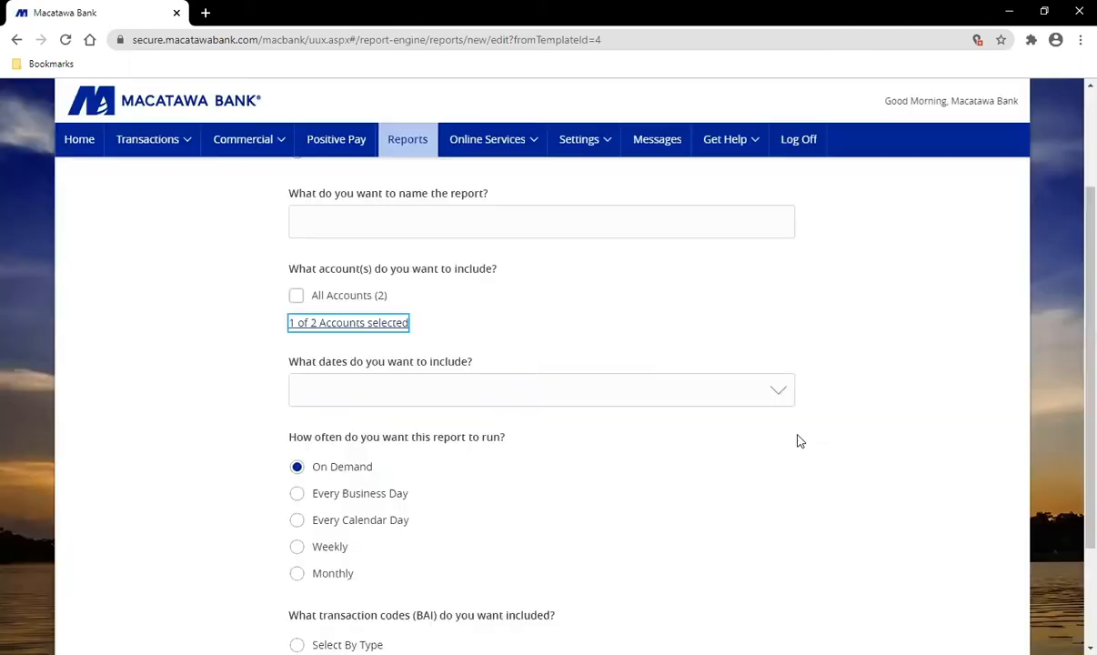
pyautogui.click(422, 397)
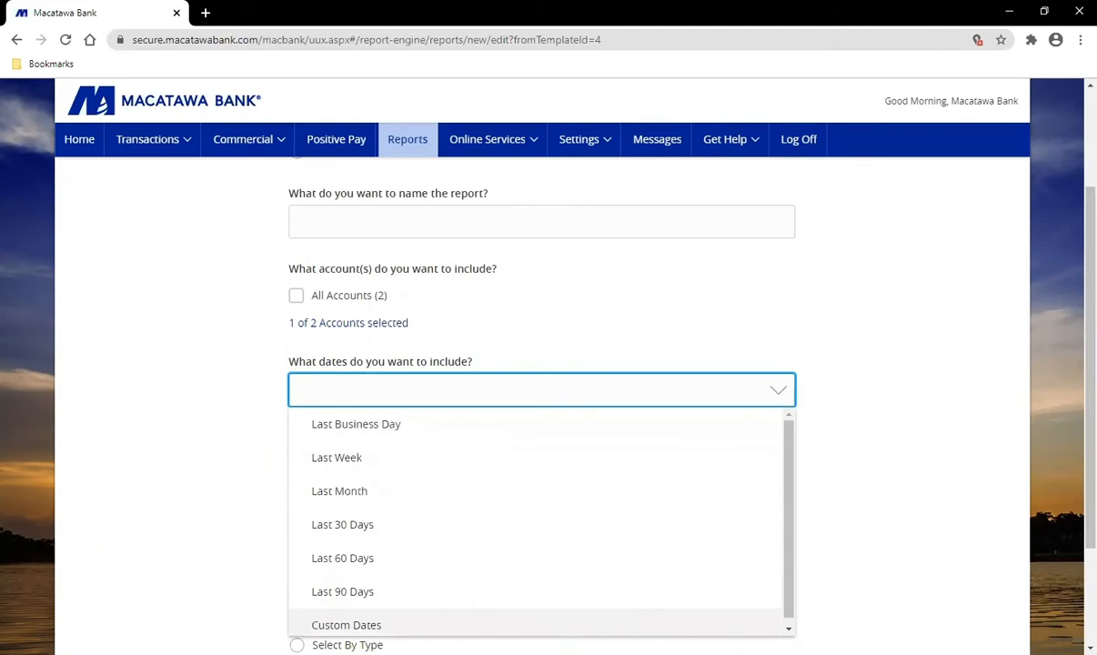
# Step: Set the date range to Last Business Day, keeping transaction codes on Choose From List
pyautogui.click(382, 425)
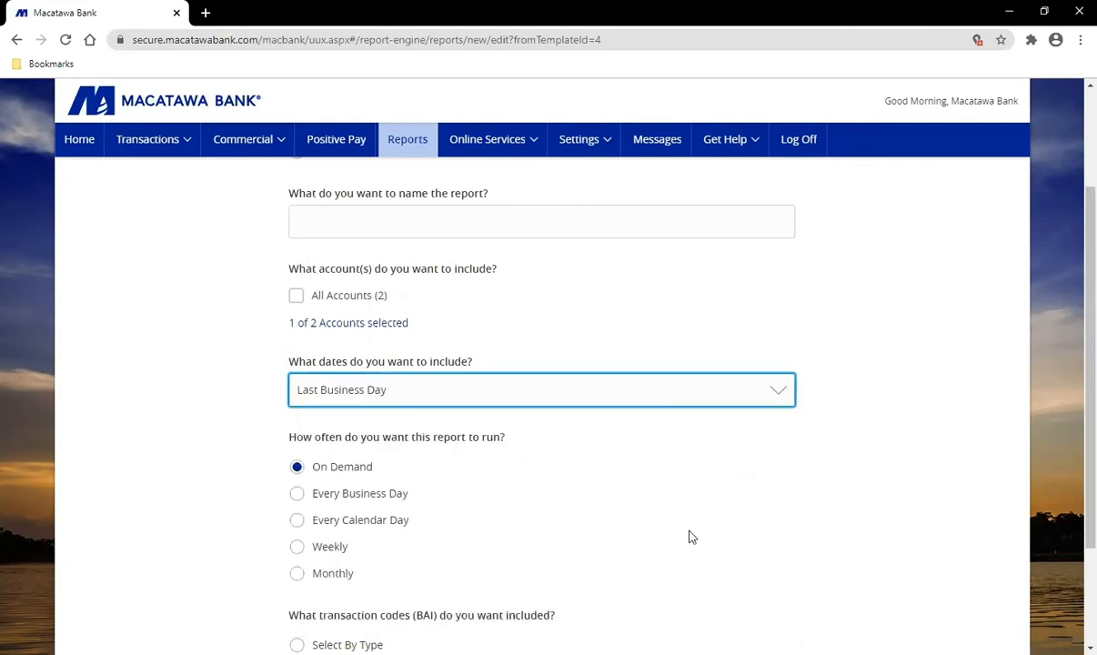
pyautogui.scroll(-1, 656, 532)
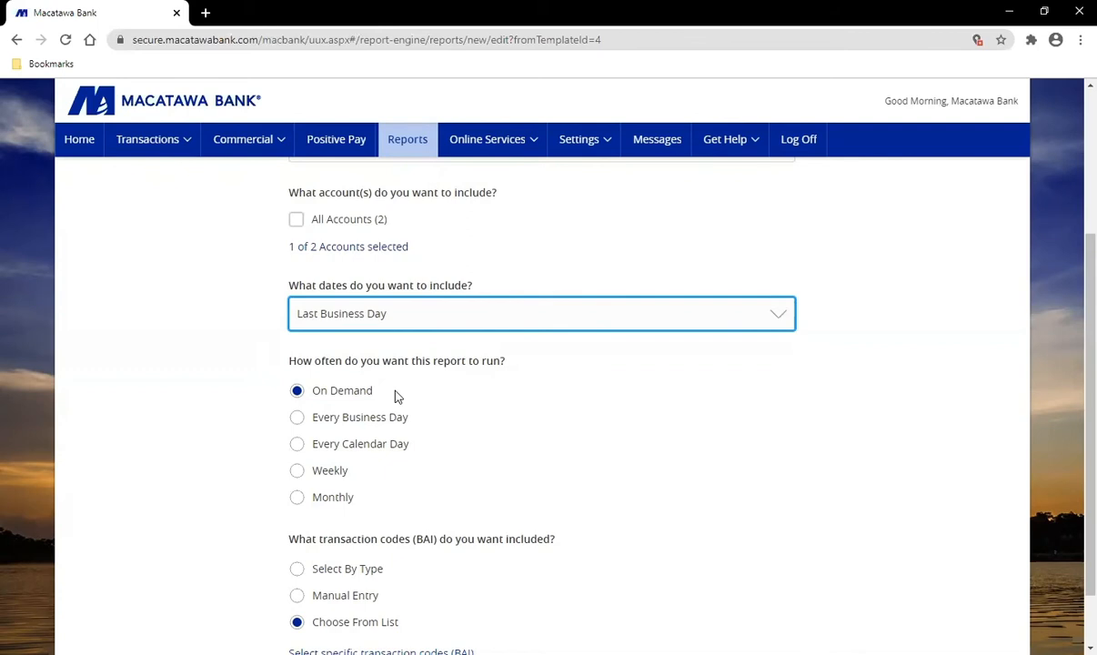
pyautogui.scroll(-1, 411, 420)
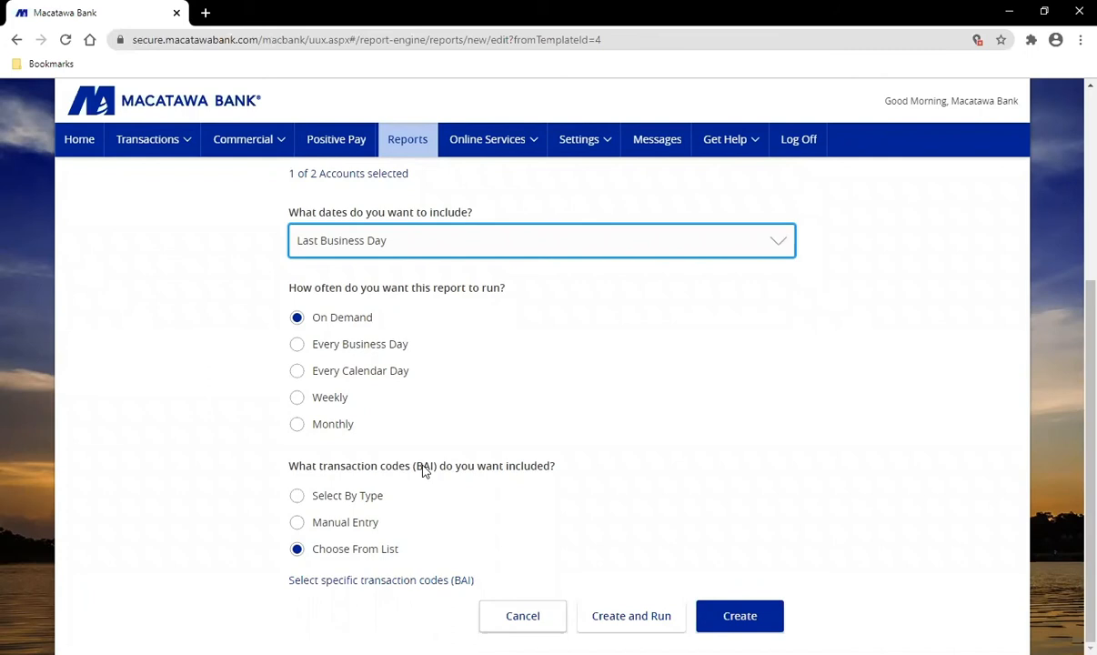
pyautogui.click(296, 497)
pyautogui.scroll(-1, 415, 492)
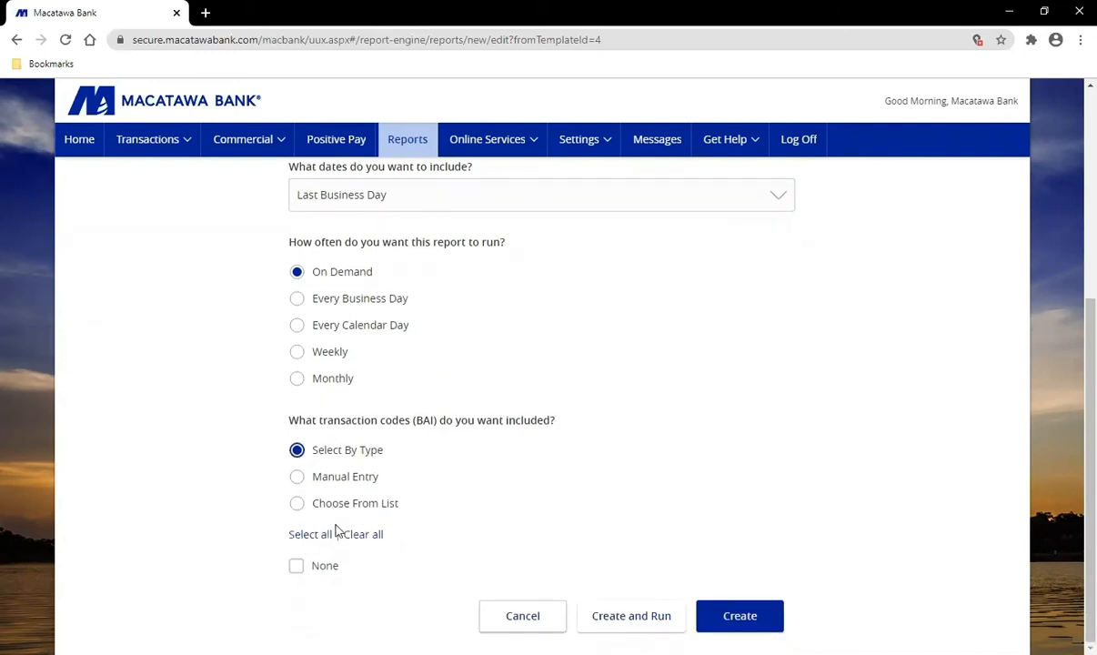
pyautogui.click(307, 537)
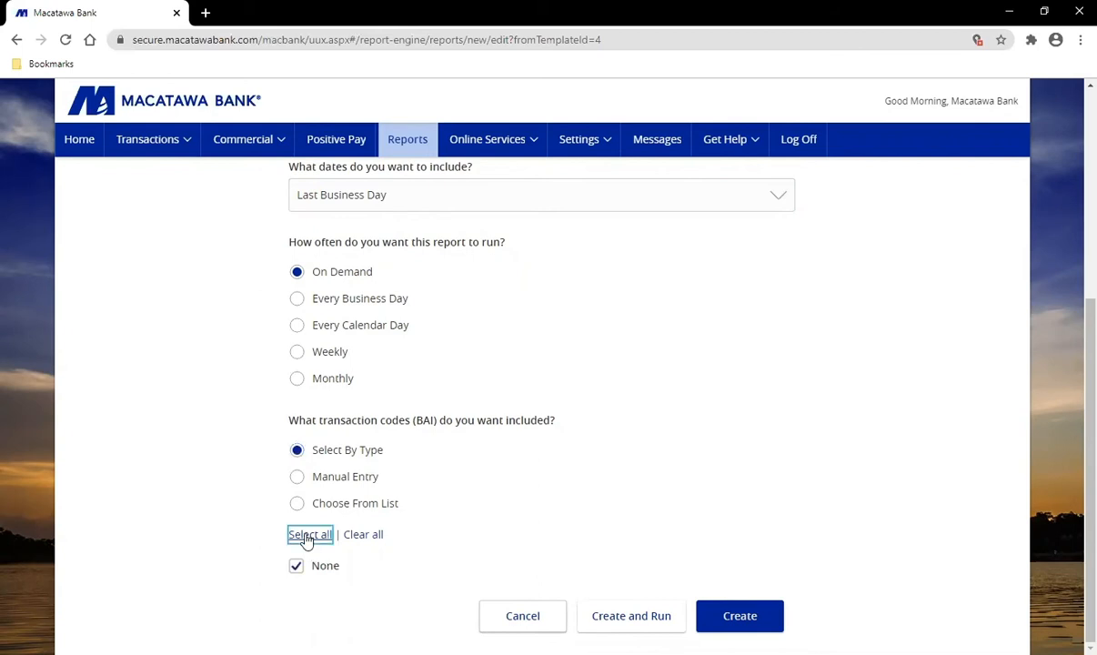
pyautogui.click(298, 566)
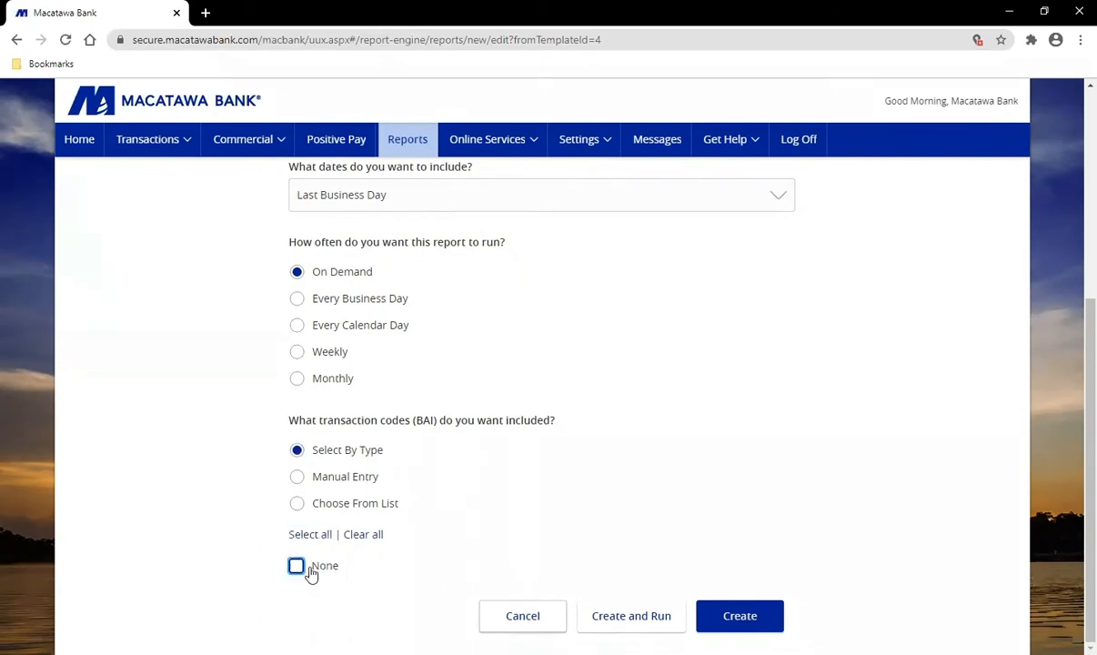
pyautogui.click(297, 503)
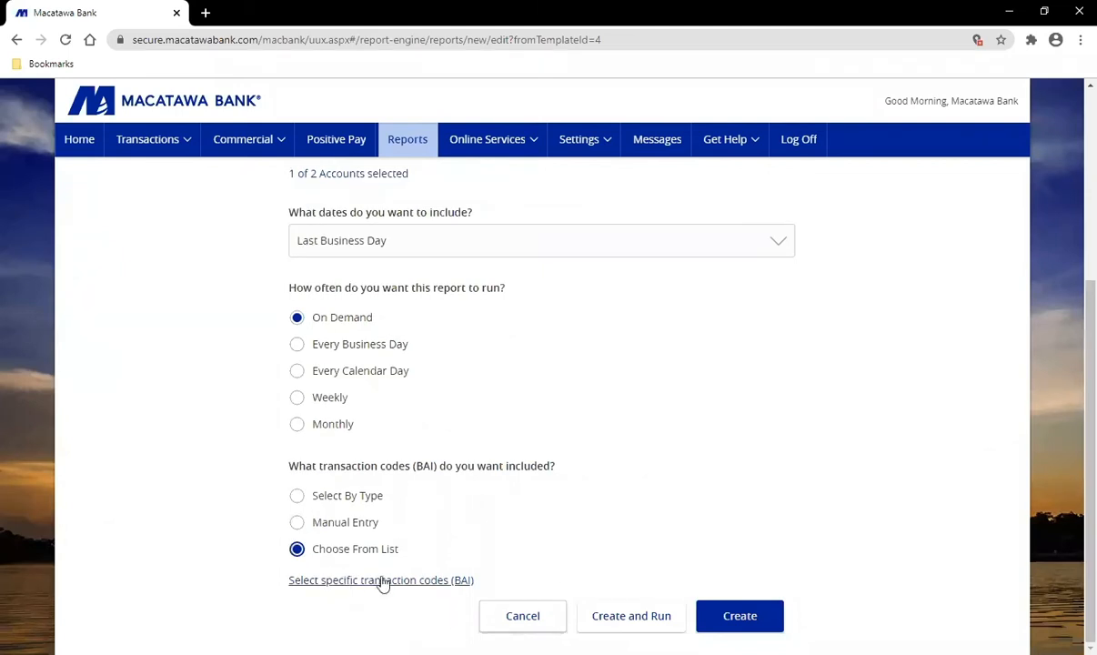
pyautogui.press('Tab')
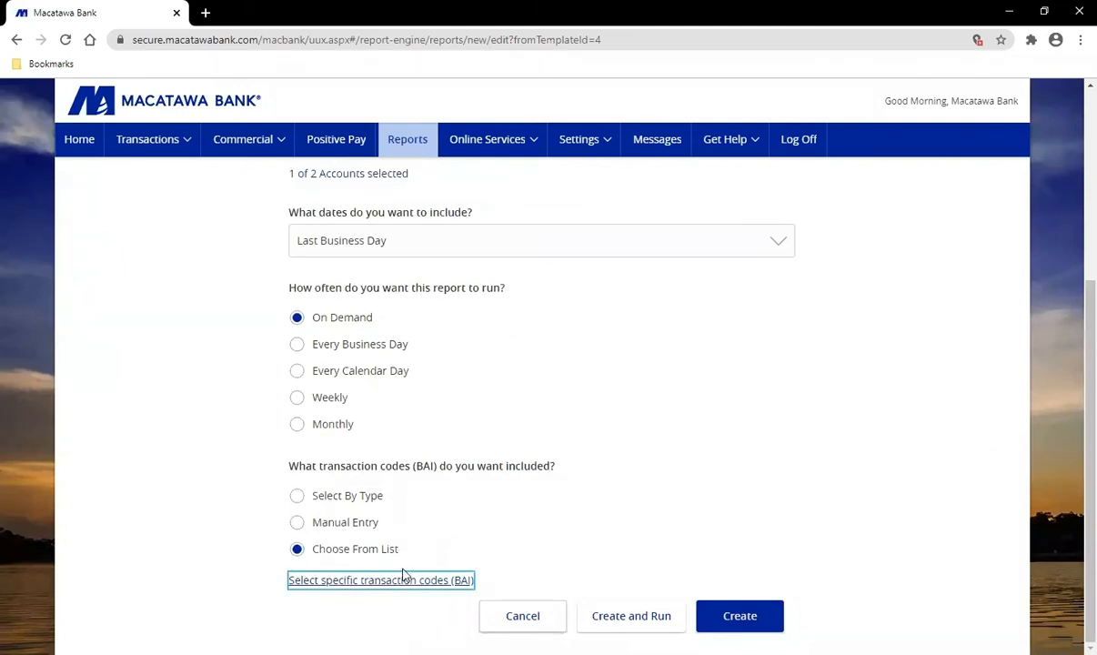
pyautogui.click(403, 579)
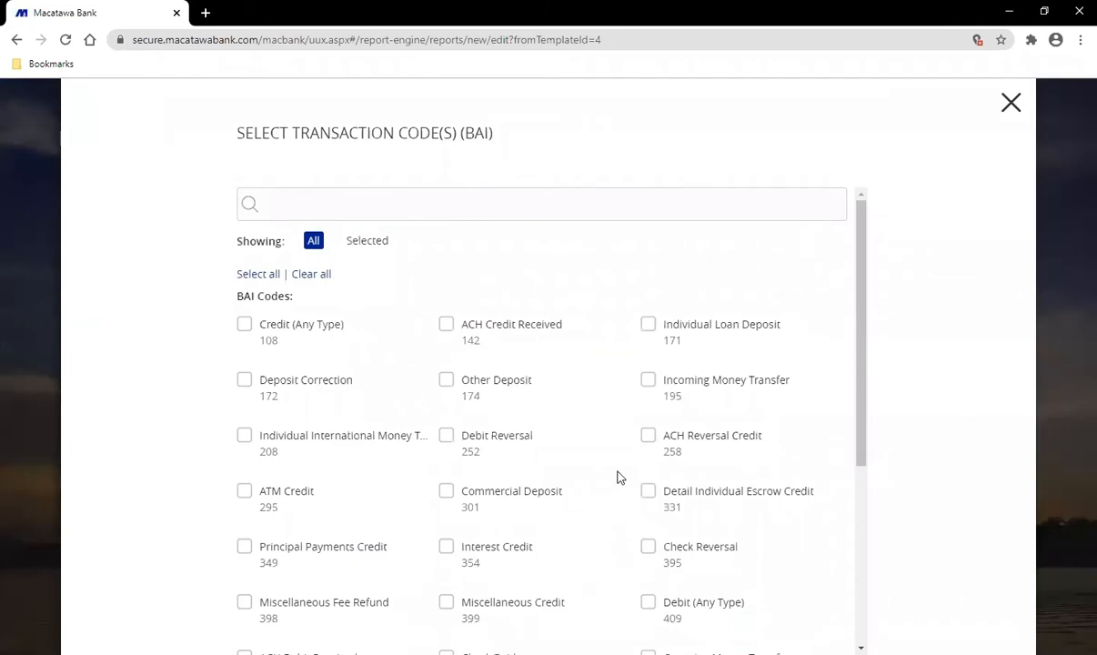
pyautogui.scroll(-1, 618, 478)
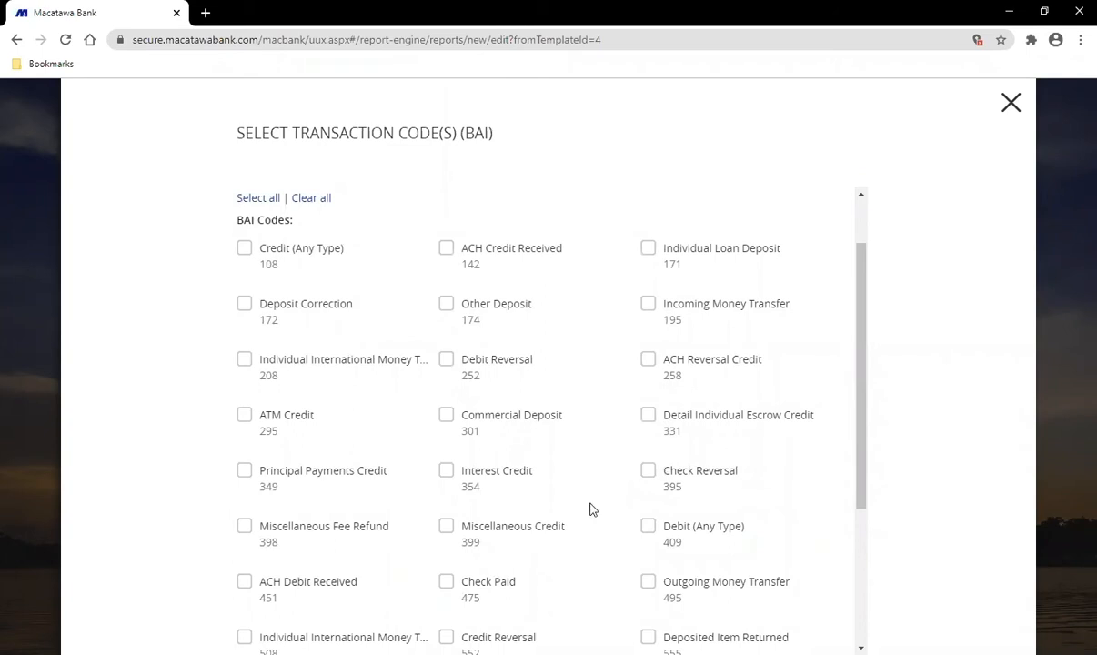
pyautogui.scroll(1, 582, 496)
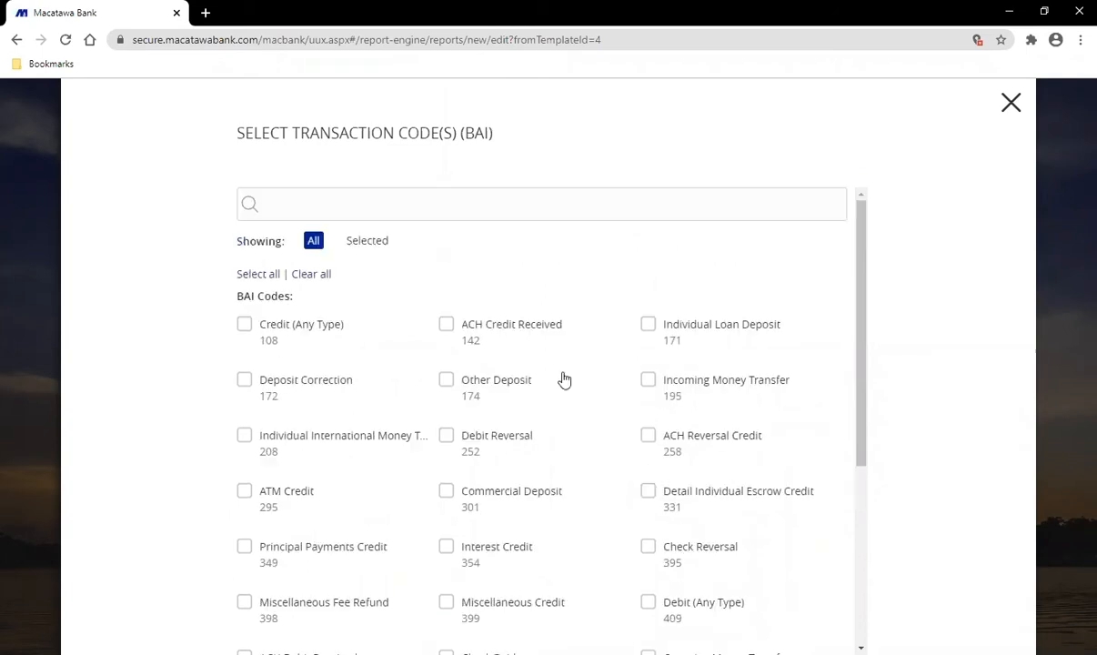
pyautogui.click(245, 327)
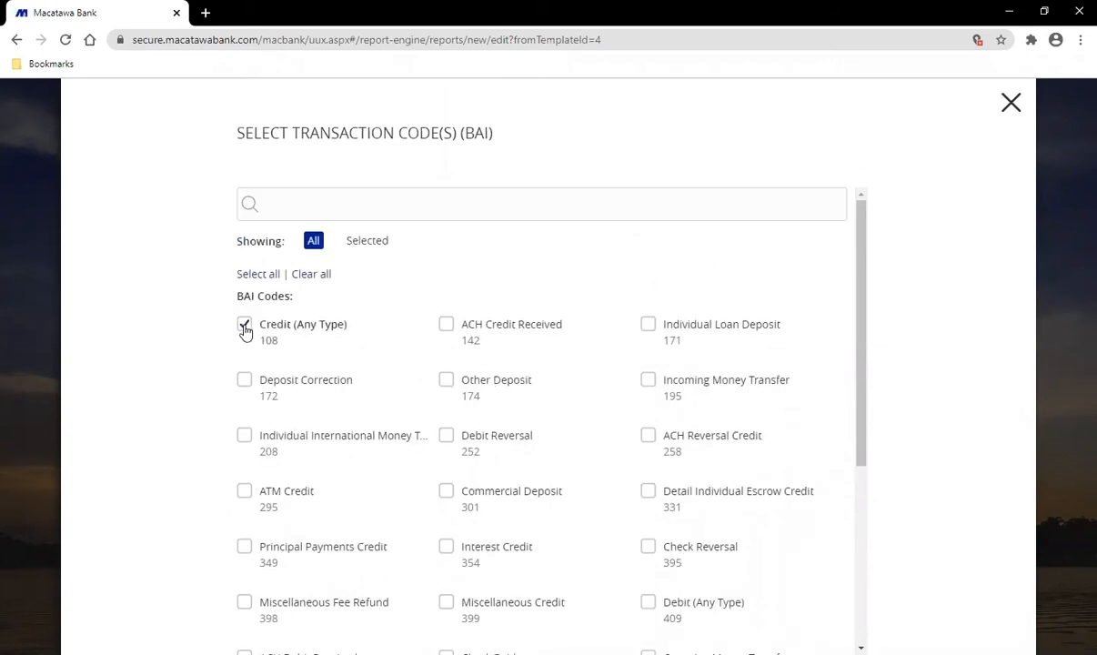
pyautogui.click(1019, 109)
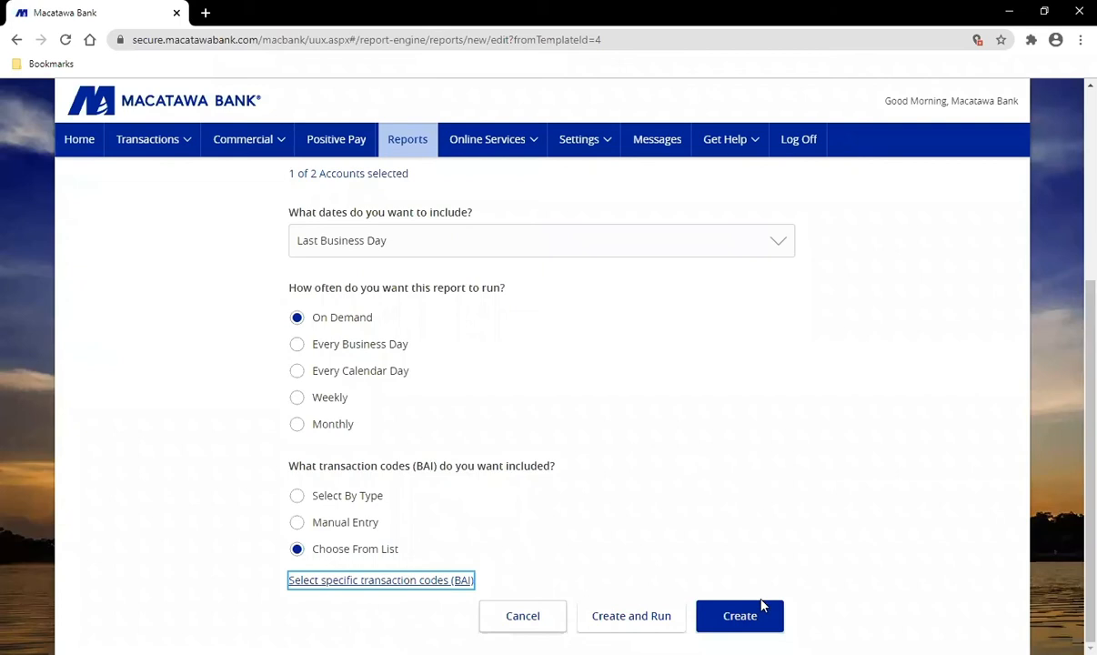
pyautogui.click(740, 618)
pyautogui.scroll(4, 662, 491)
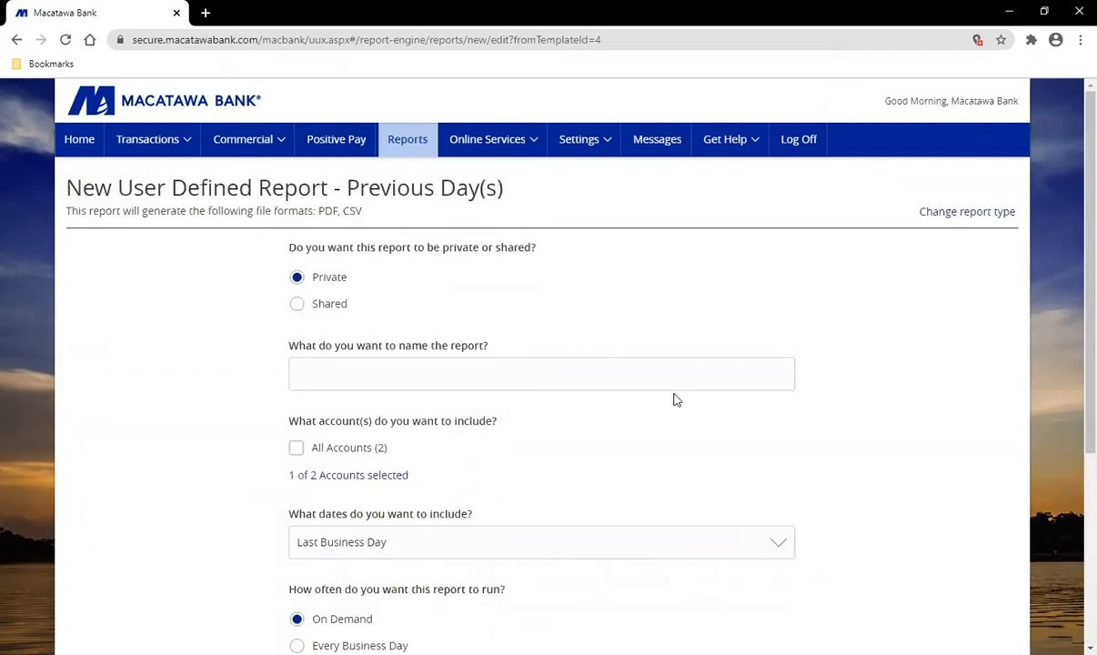
# Step: Go back to the Reports page listing the saved ACH Origination report
pyautogui.click(416, 150)
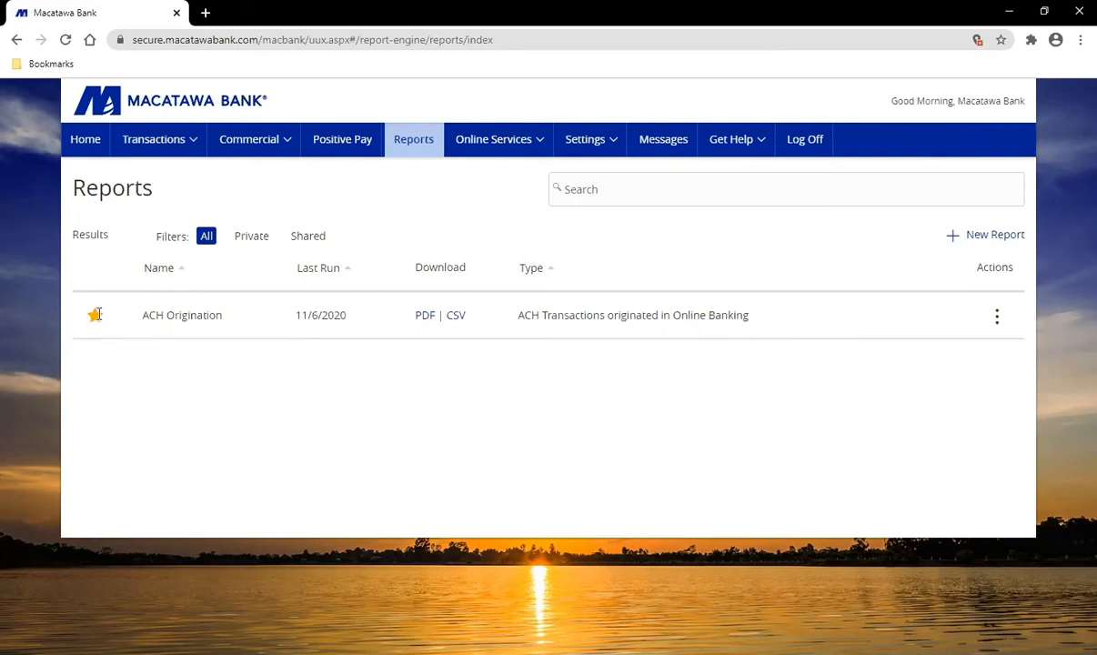
pyautogui.click(86, 144)
pyautogui.scroll(-1, 727, 480)
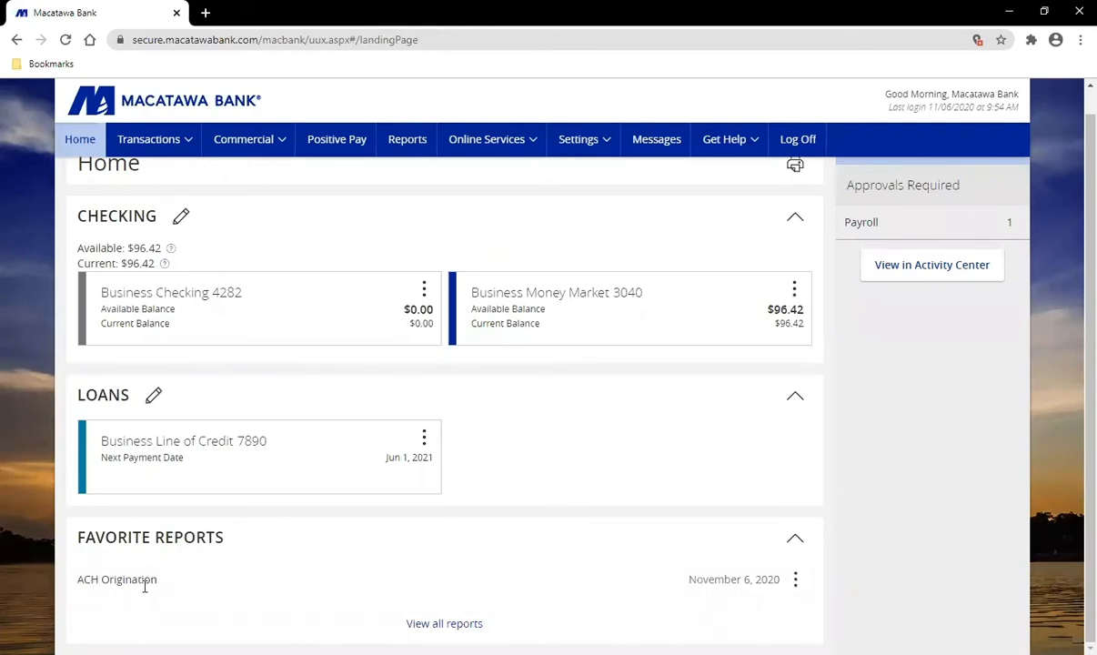
pyautogui.click(796, 582)
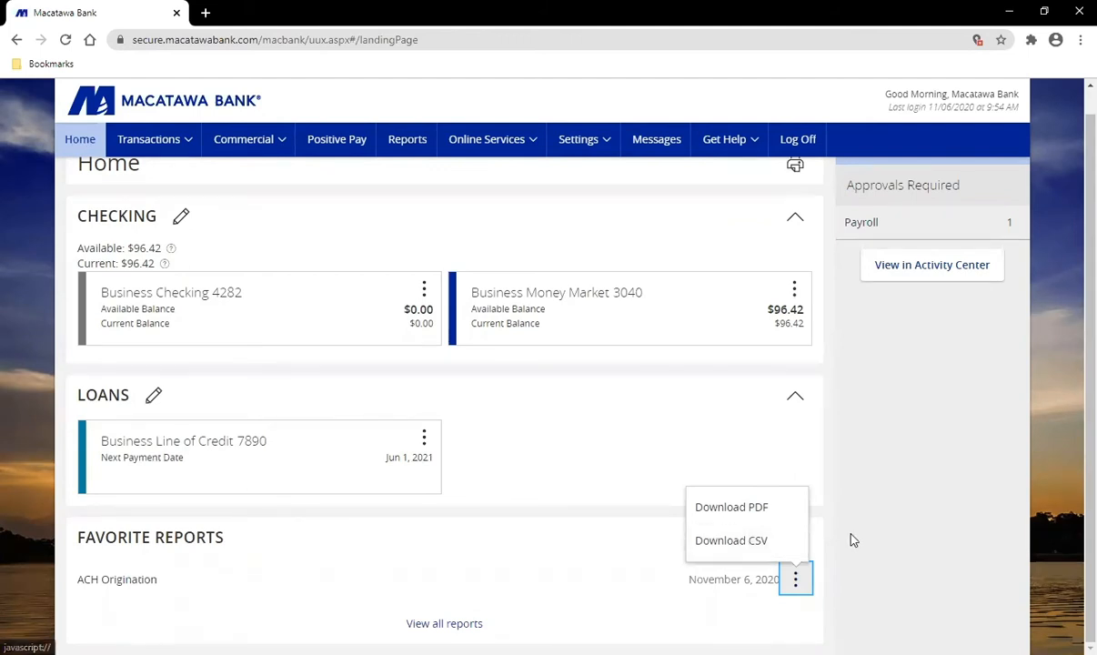
pyautogui.click(407, 139)
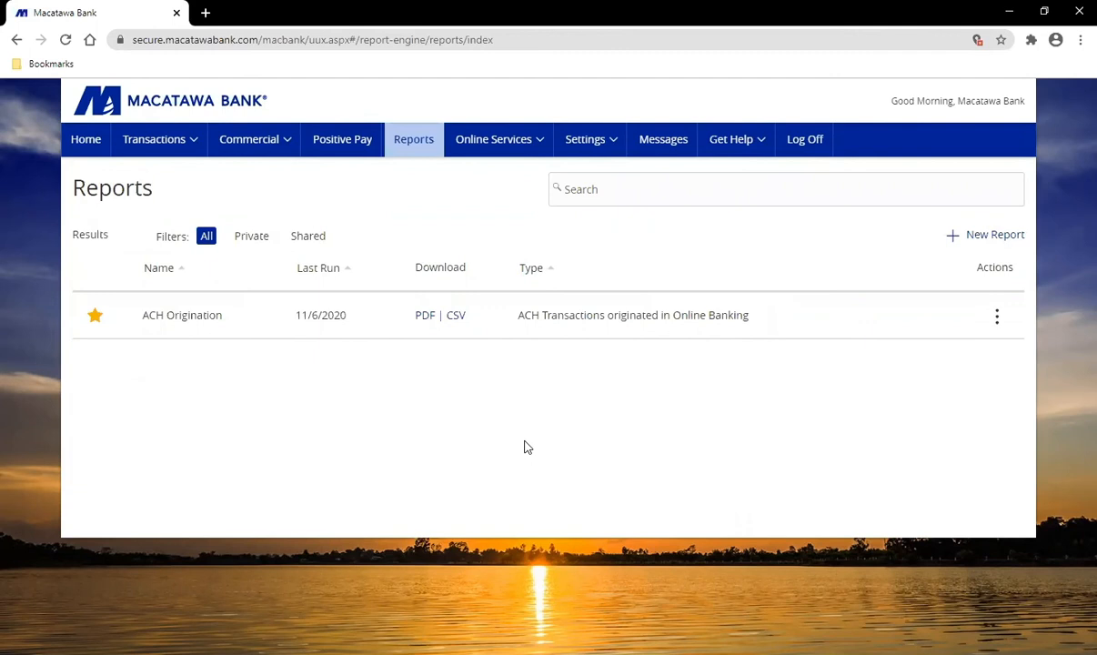
# Step: Open the Statements page from the Online Services menu
pyautogui.click(506, 147)
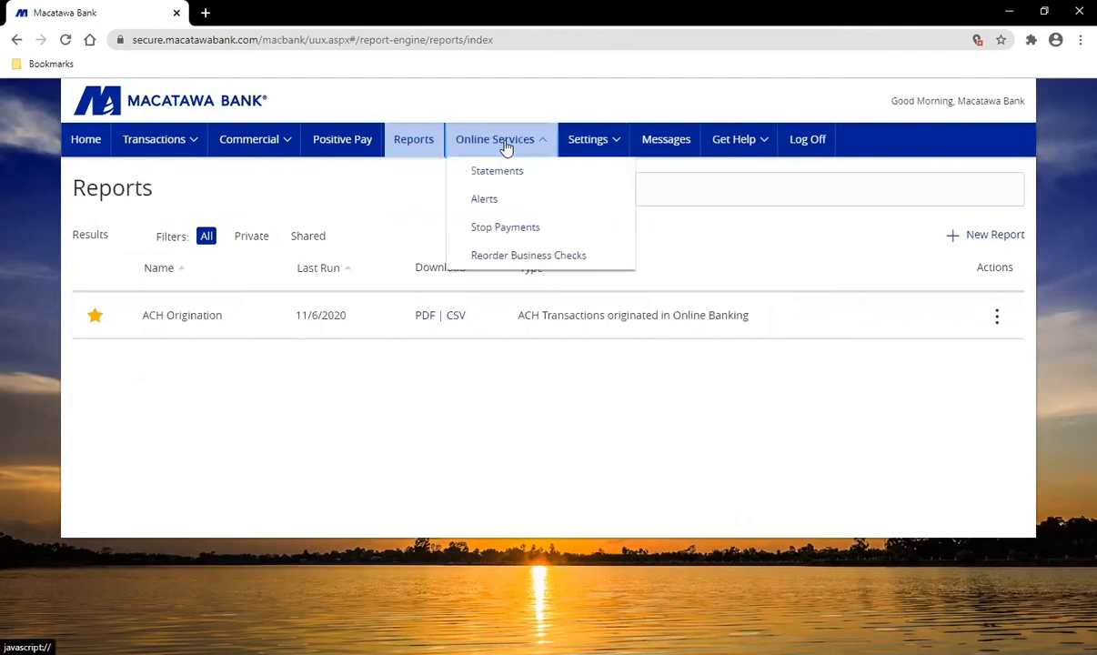
pyautogui.click(548, 174)
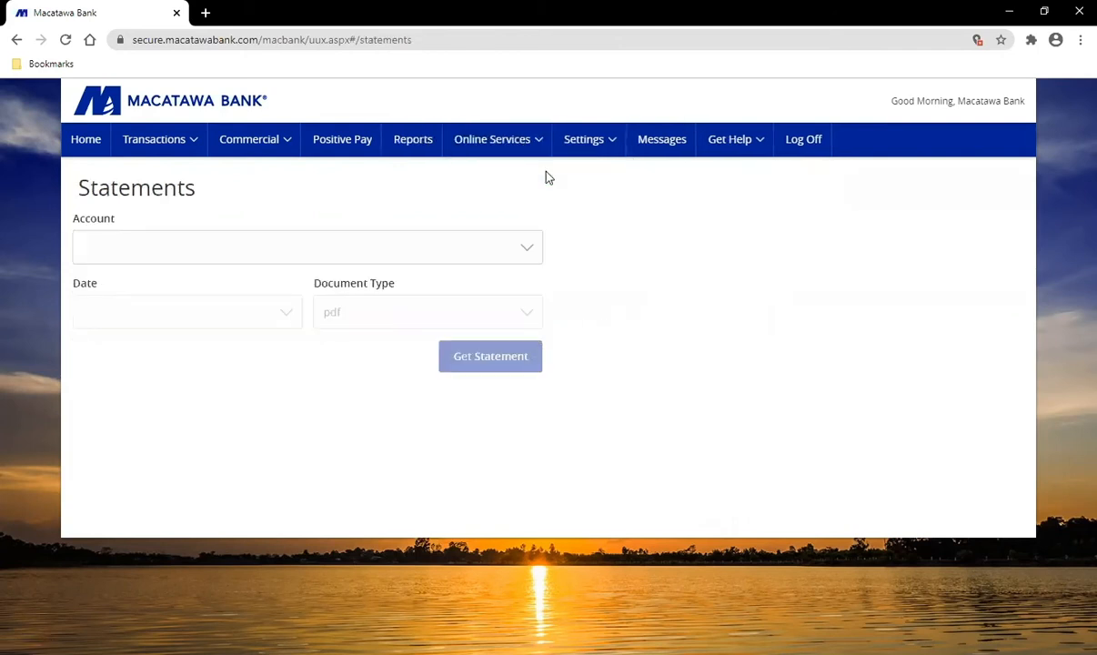
# Step: Pick Business Checking XX4282 as the statement account, leaving the statement date empty
pyautogui.click(125, 250)
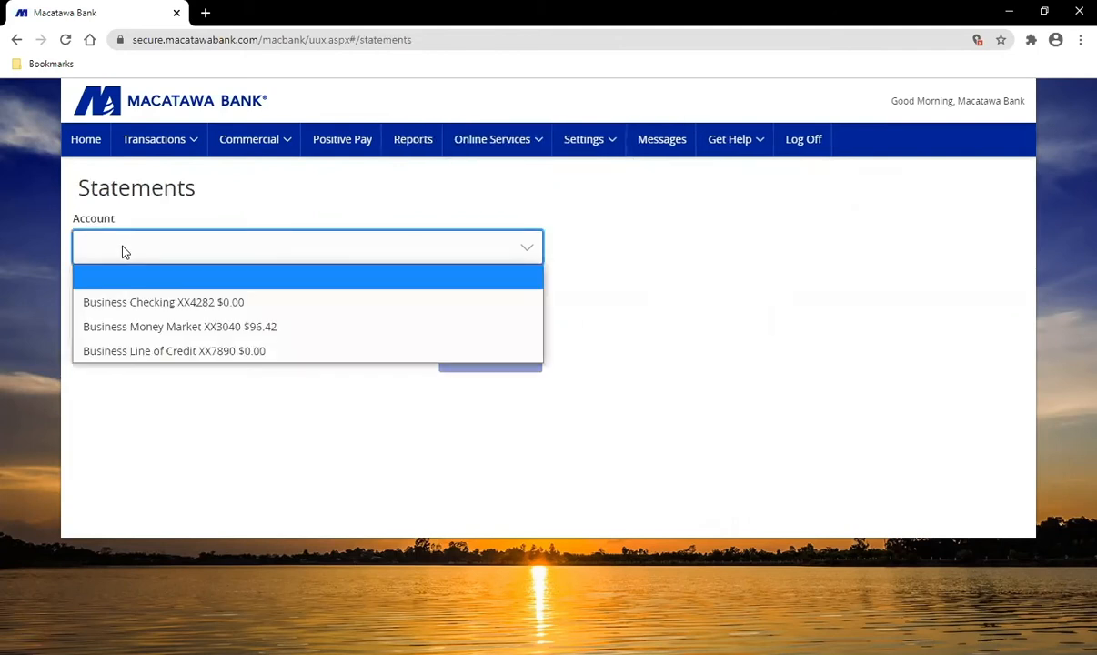
pyautogui.click(218, 302)
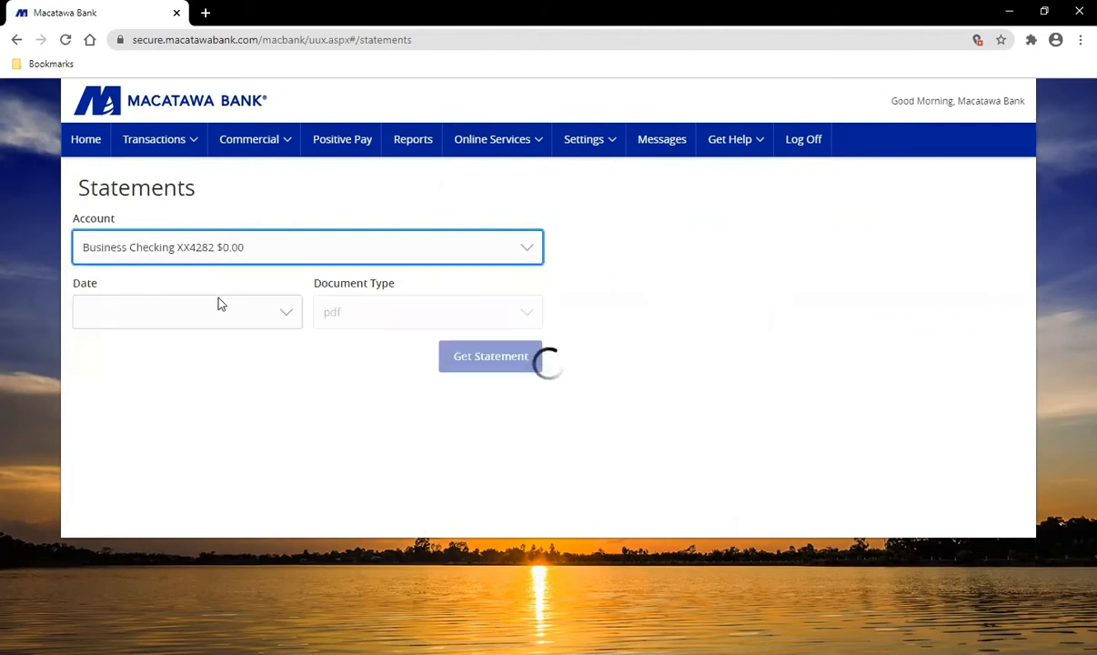
pyautogui.click(171, 317)
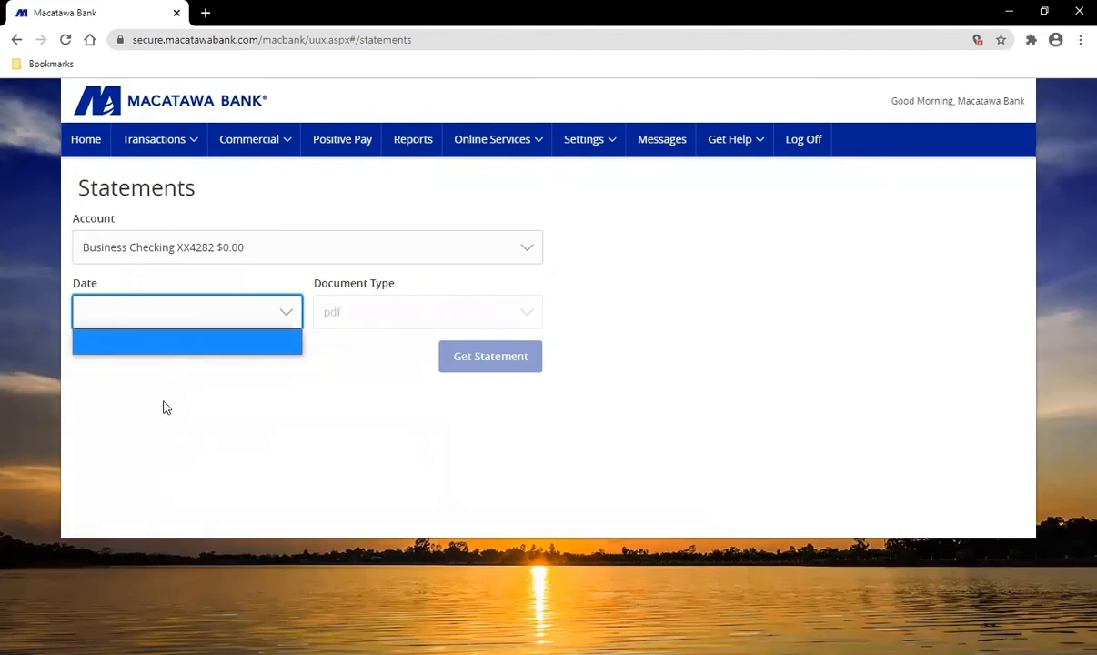
pyautogui.click(332, 388)
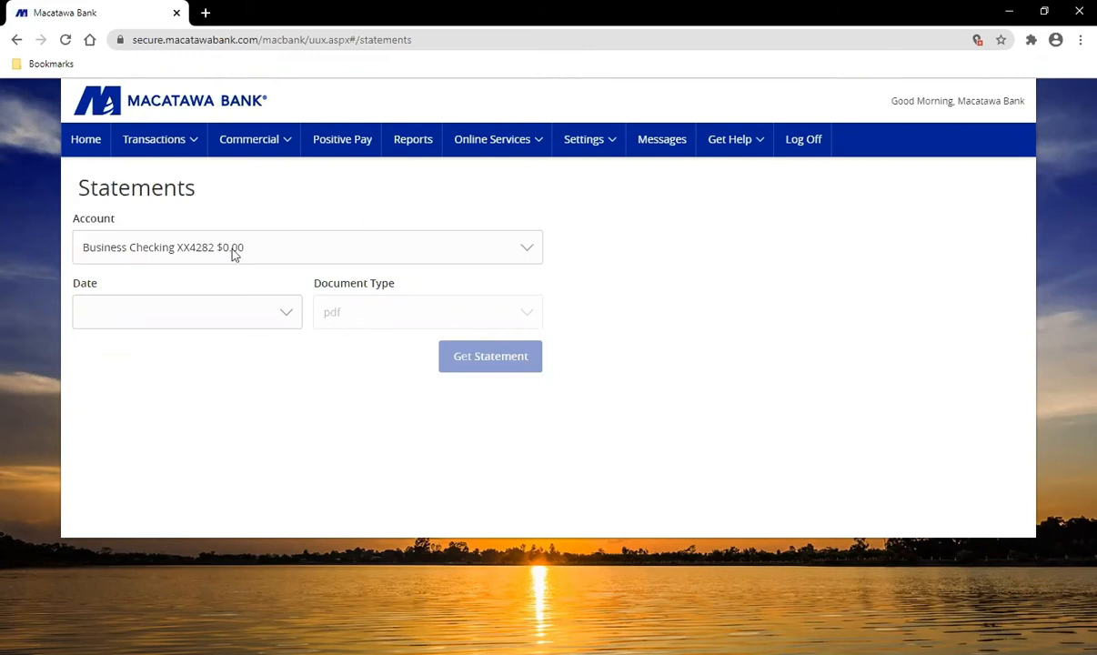
pyautogui.click(273, 259)
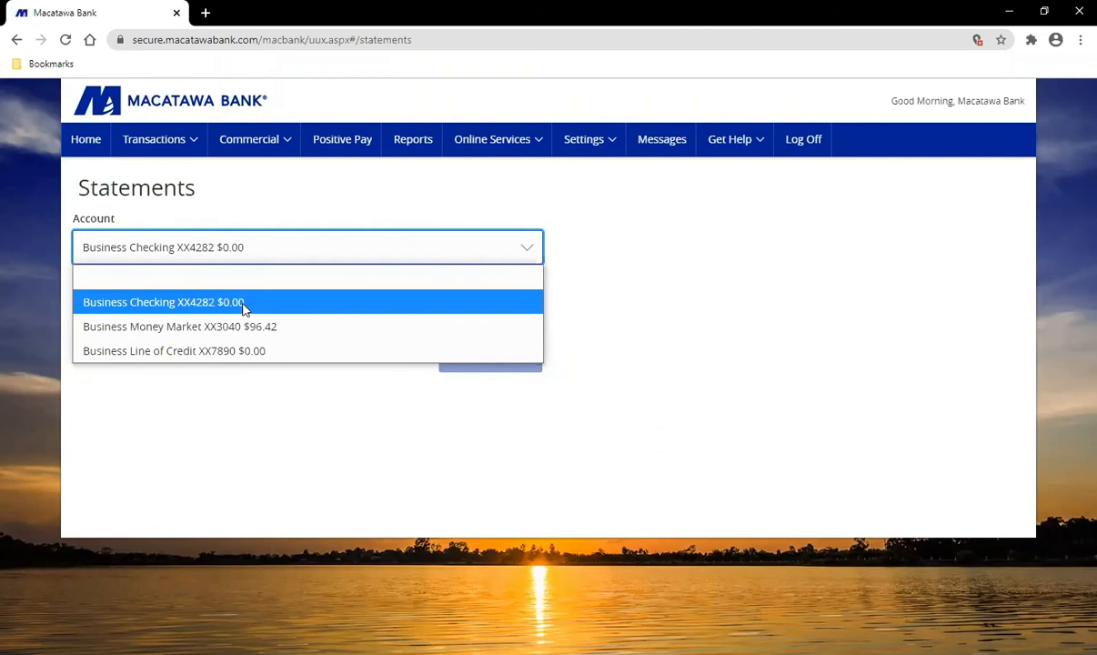
pyautogui.click(243, 304)
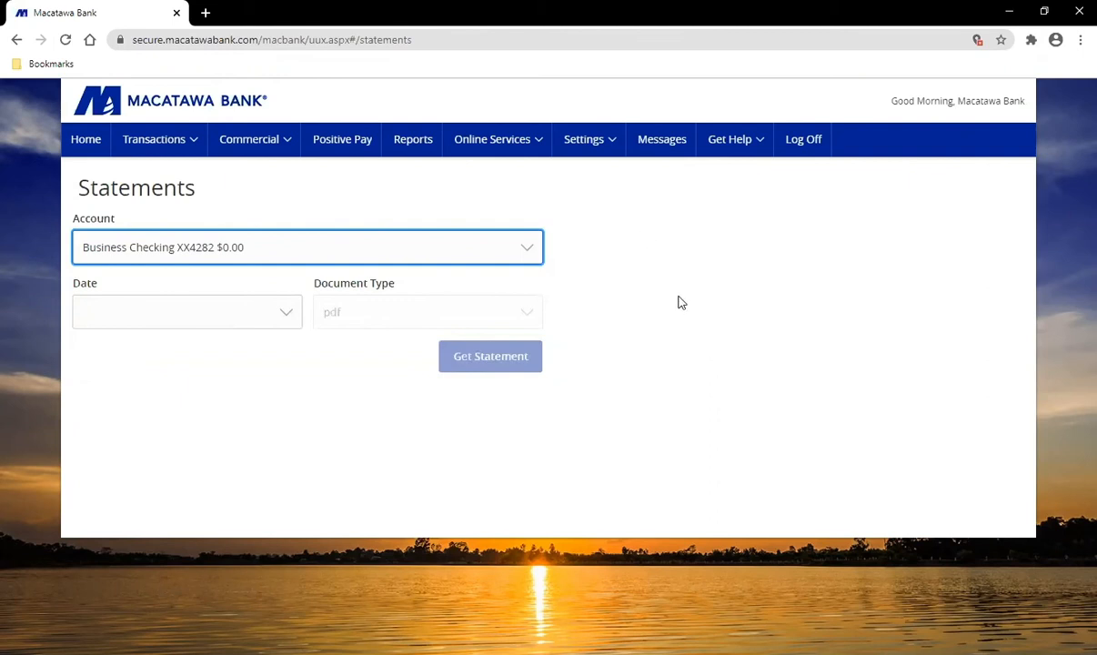
pyautogui.click(600, 151)
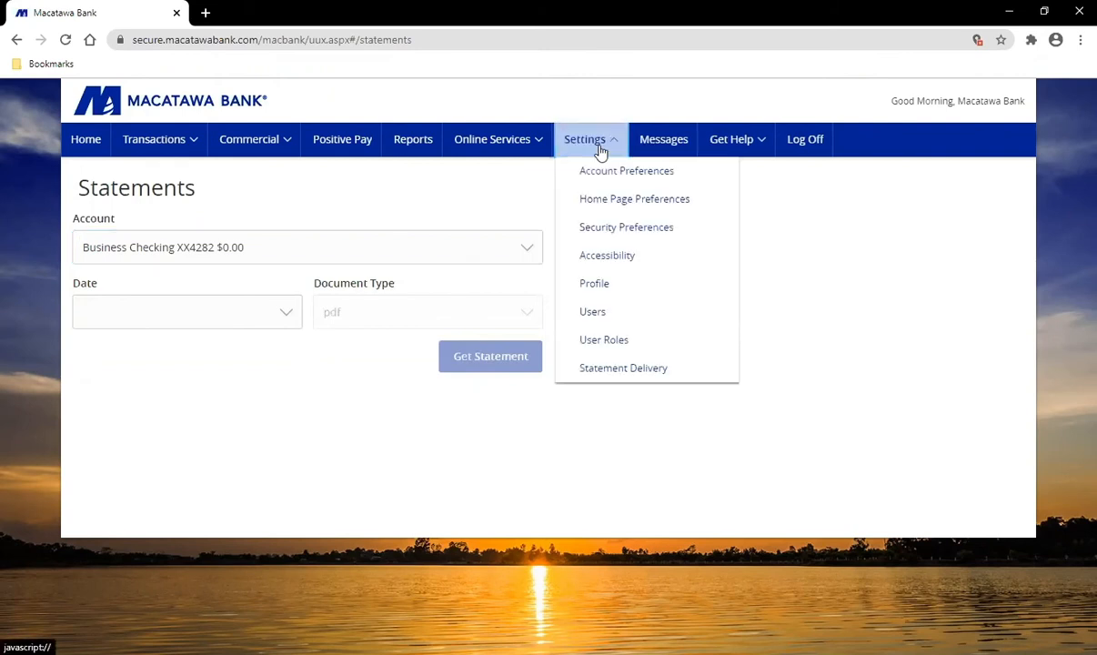
# Step: View Statement Delivery settings showing three business accounts on E-Statement delivery
pyautogui.click(648, 375)
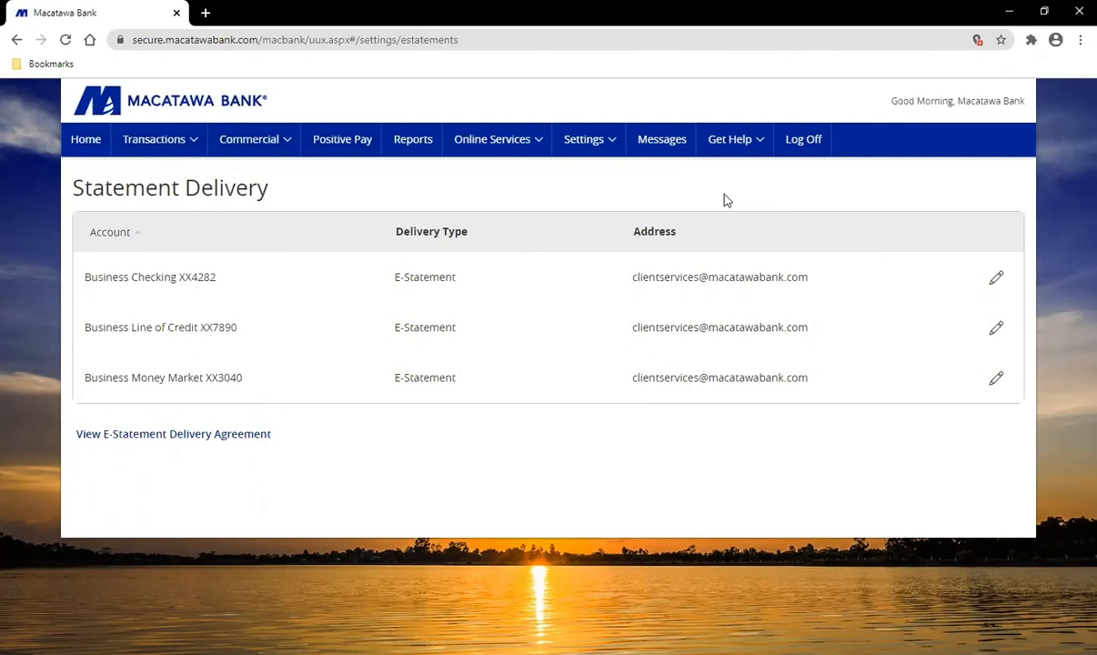
pyautogui.click(504, 146)
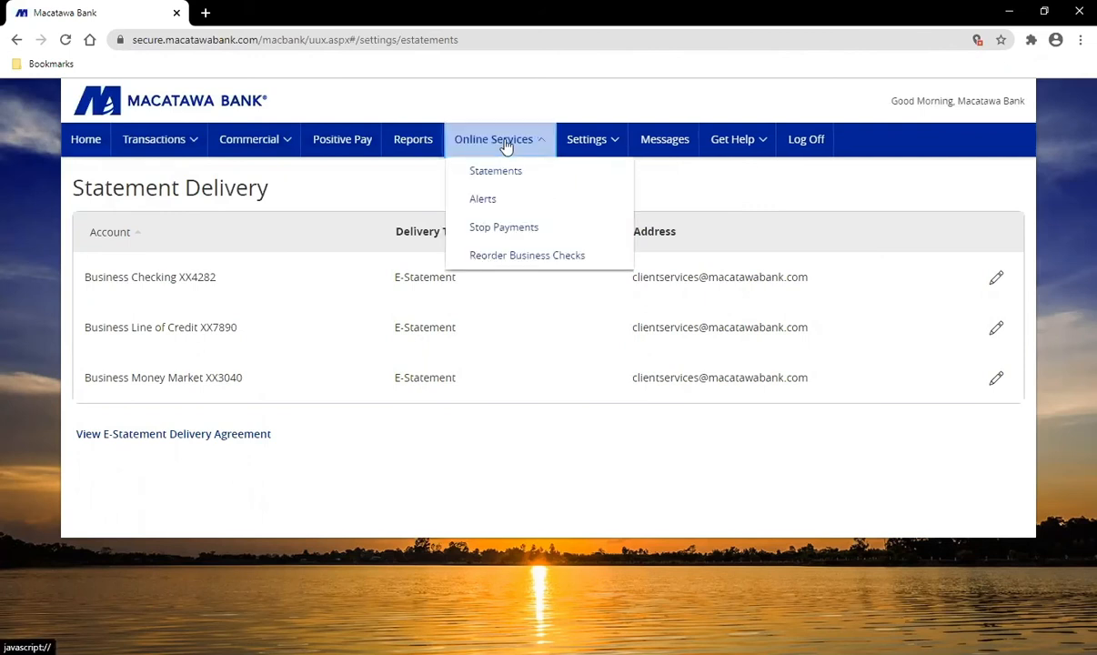
# Step: Go to Alerts and start a blank new History Alert
pyautogui.click(512, 202)
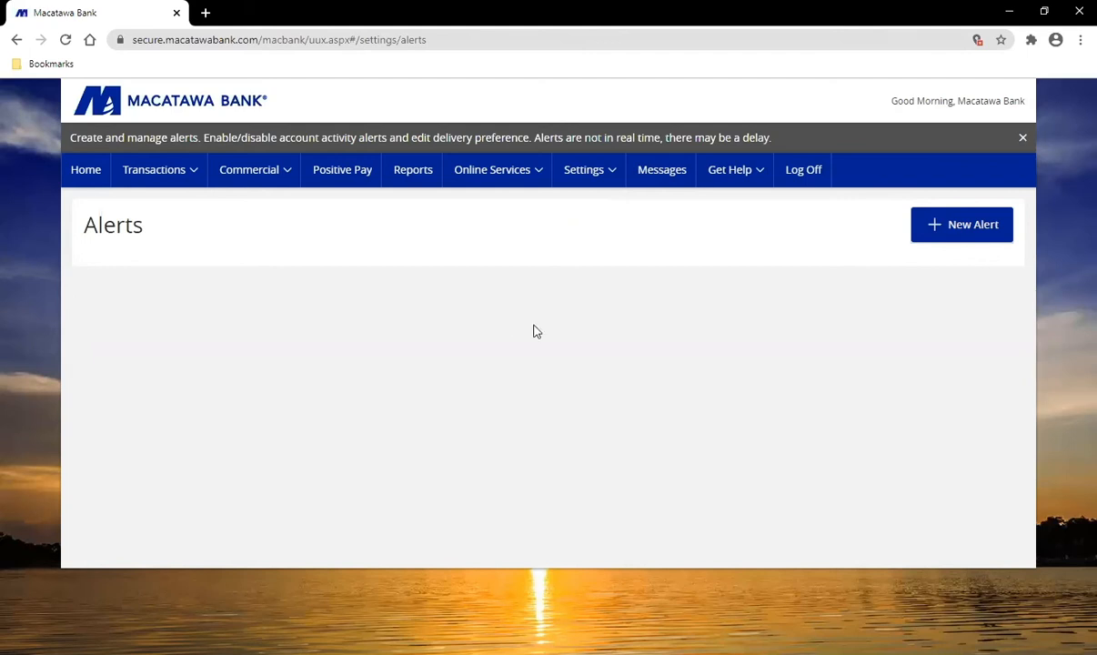
pyautogui.click(991, 236)
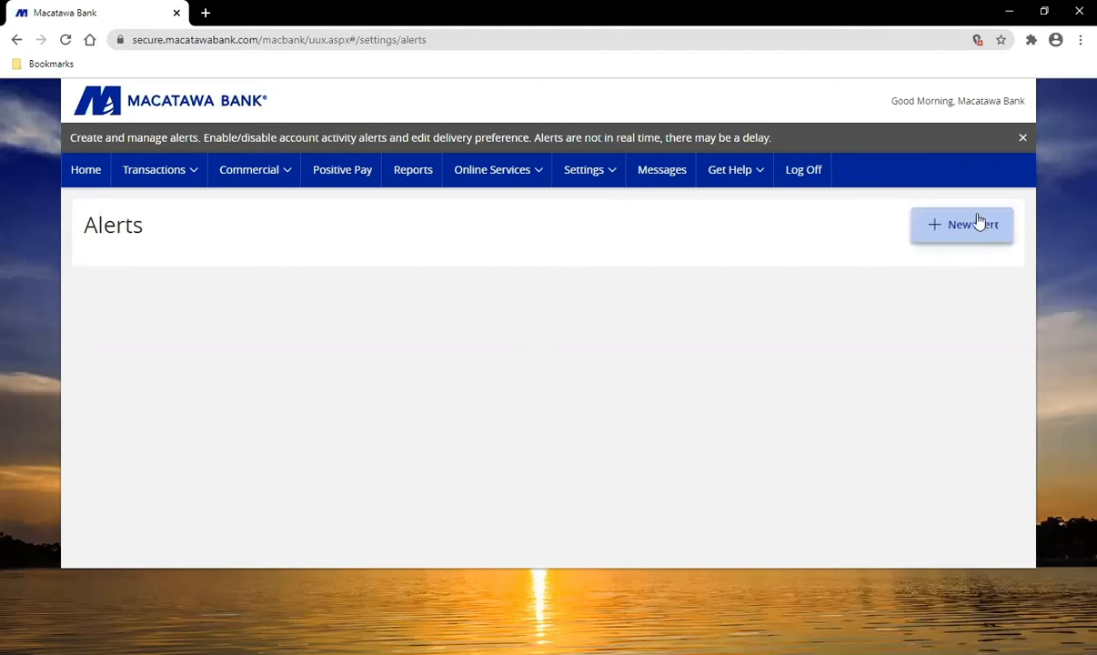
pyautogui.click(980, 233)
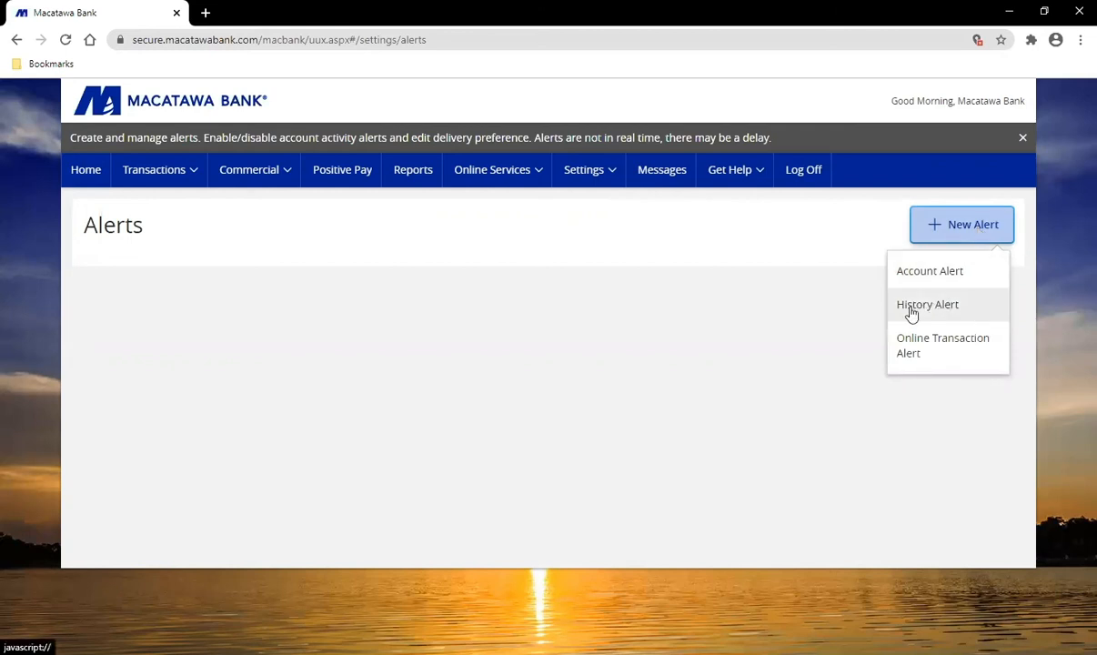
pyautogui.click(957, 313)
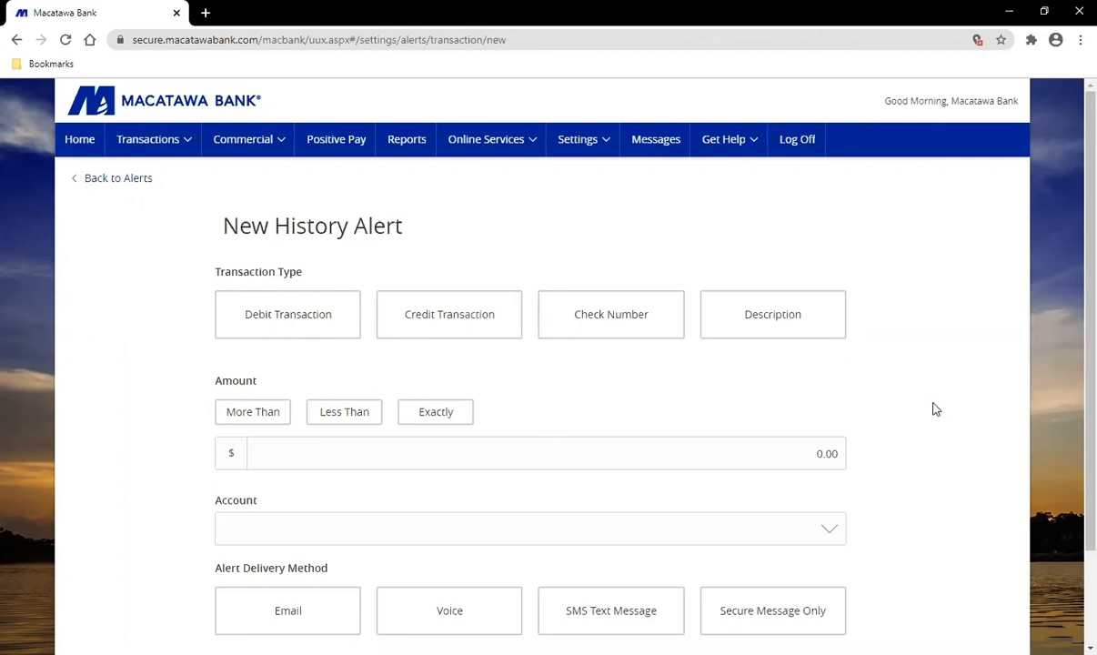
# Step: Try the Debit, Credit and Check Number transaction types on the alert
pyautogui.click(320, 320)
pyautogui.click(451, 328)
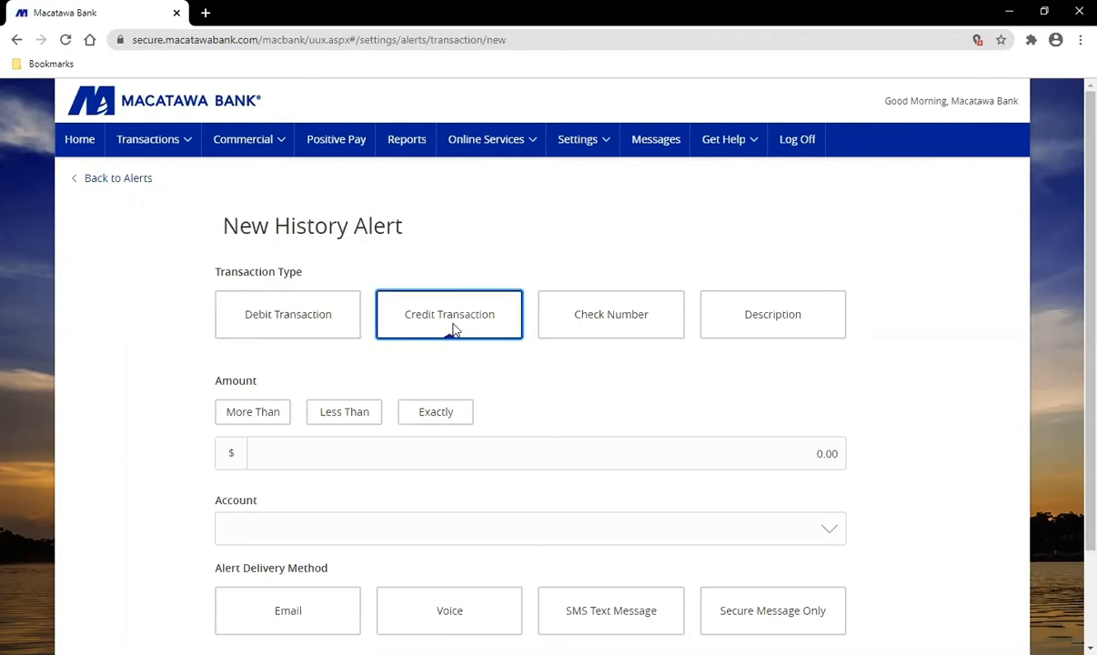
pyautogui.click(631, 325)
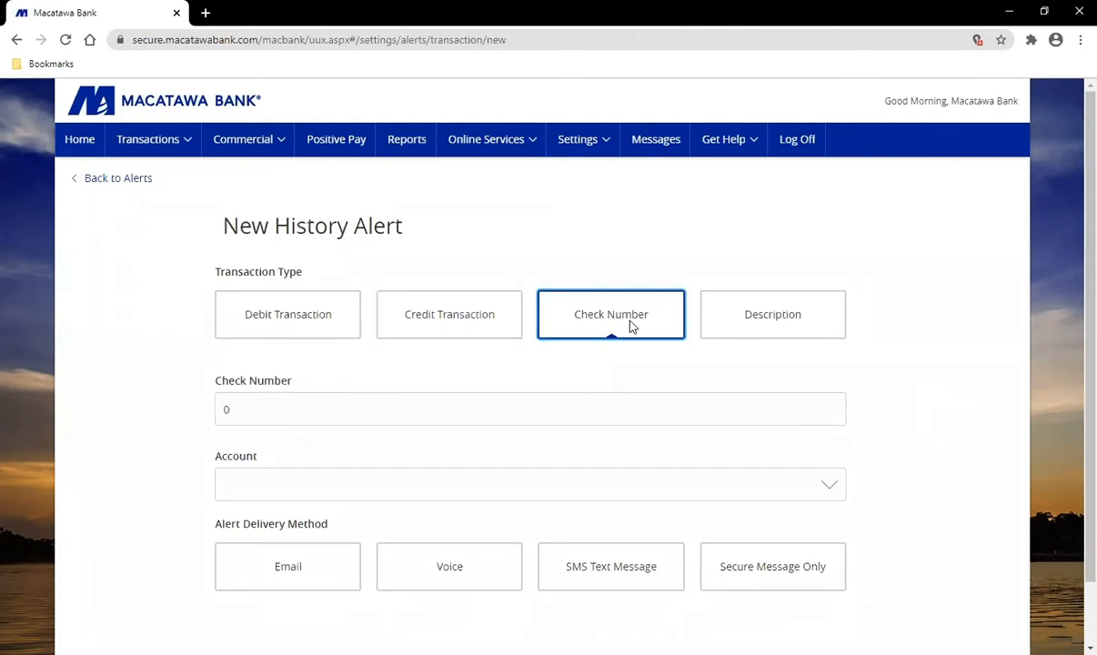
pyautogui.moveTo(265, 414); pyautogui.dragTo(218, 411)
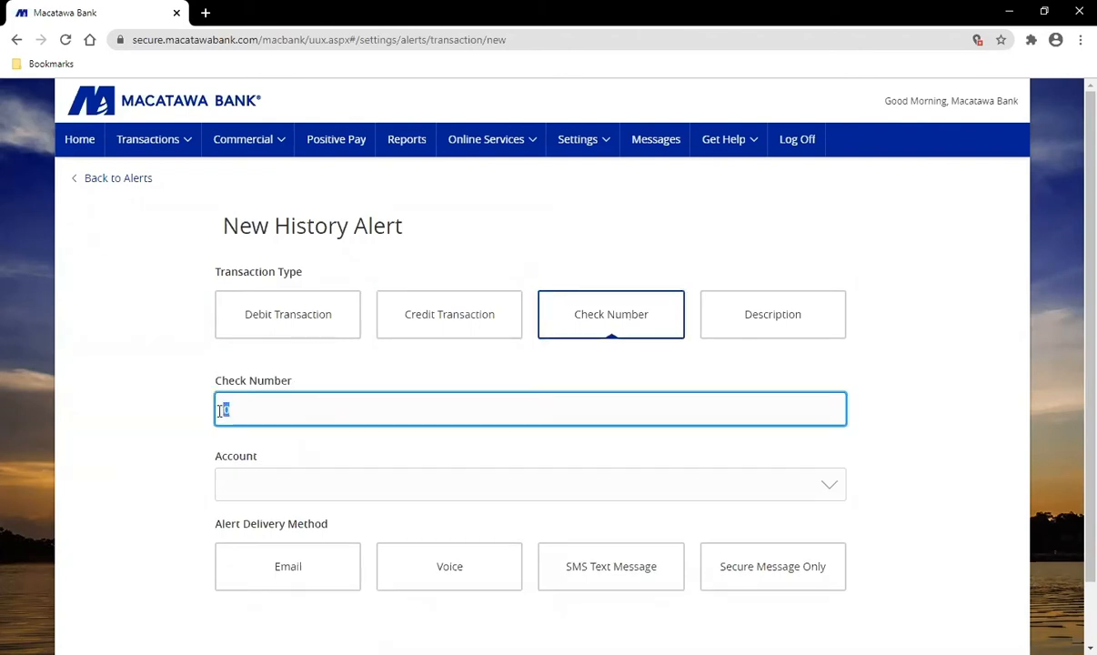
# Step: Apply the alert to Business Checking XX4282 and switch it to the Description type
pyautogui.click(295, 485)
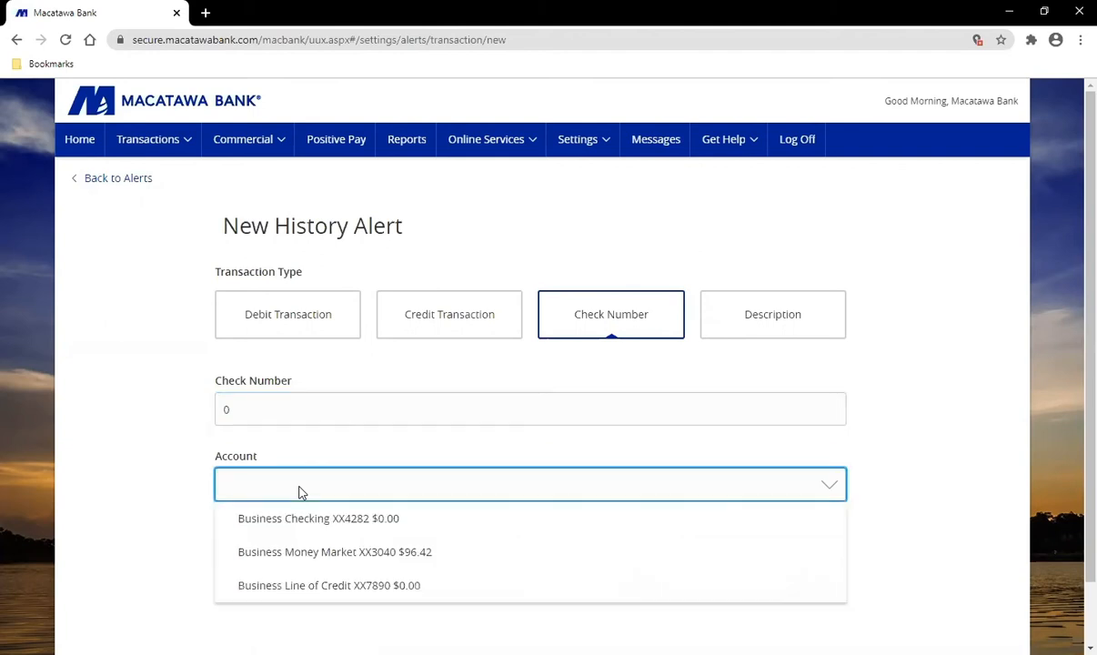
pyautogui.click(336, 523)
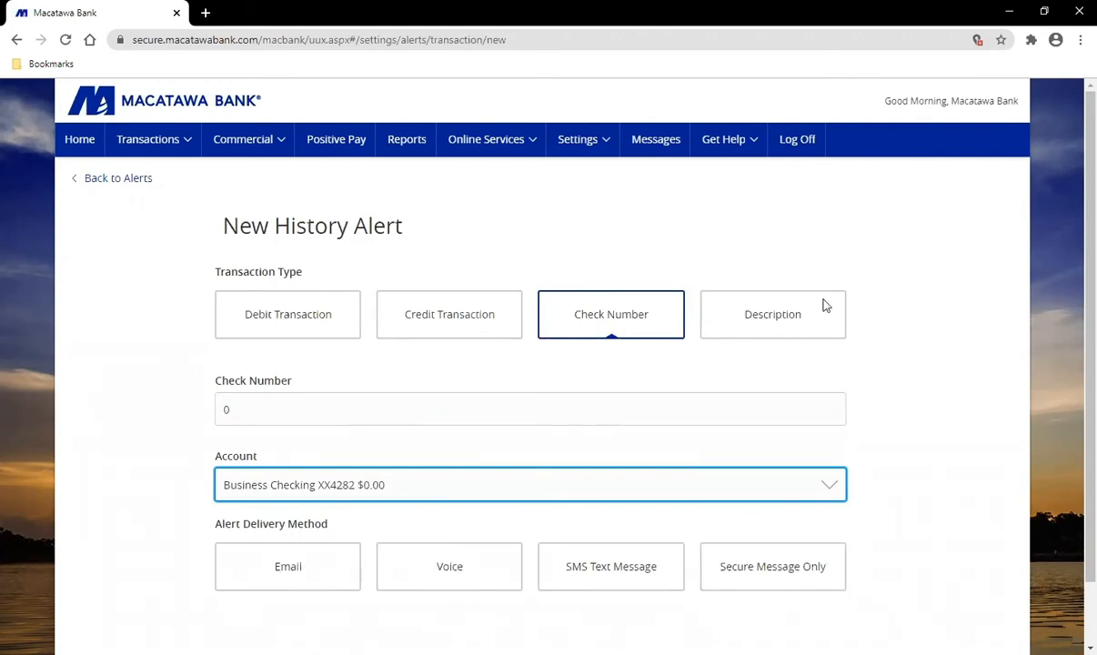
pyautogui.click(793, 318)
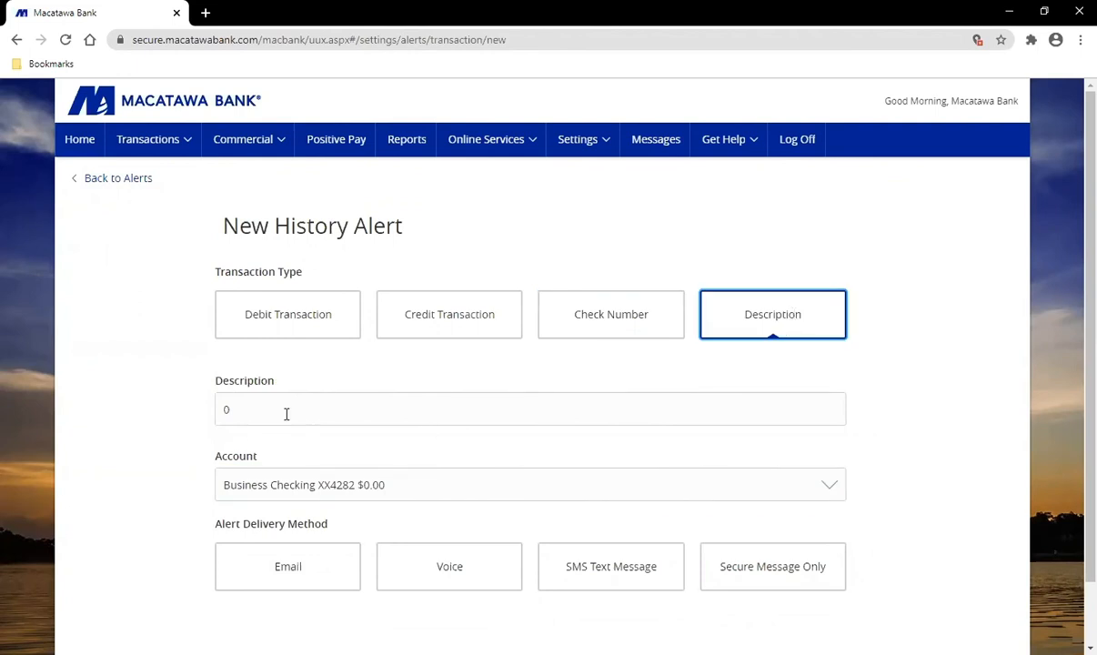
pyautogui.click(240, 407)
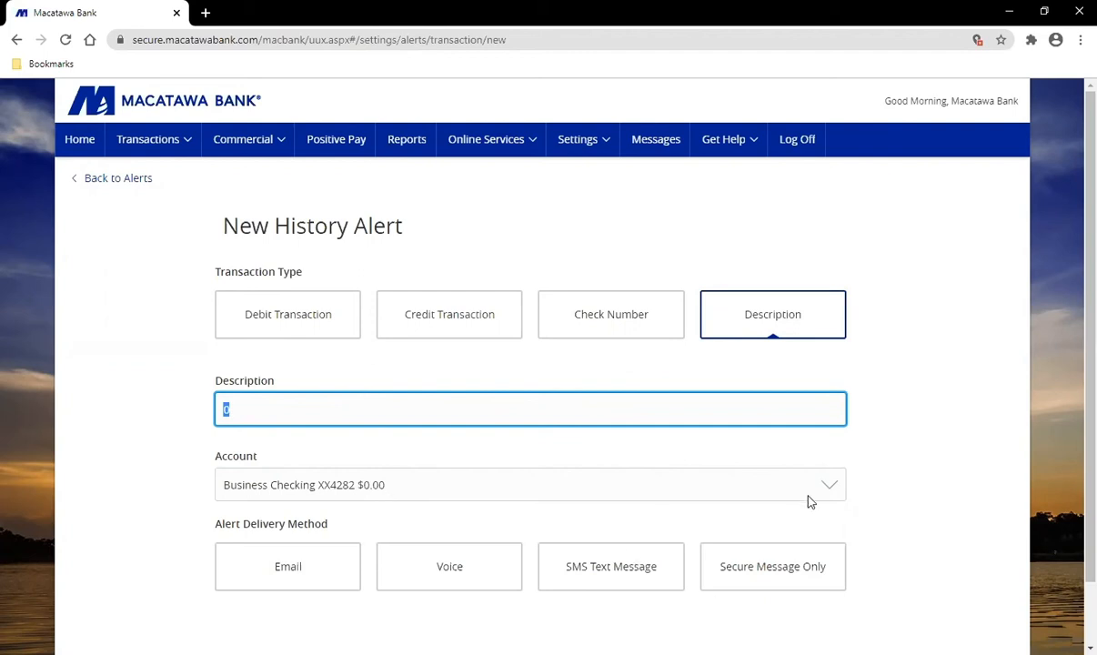
pyautogui.click(872, 442)
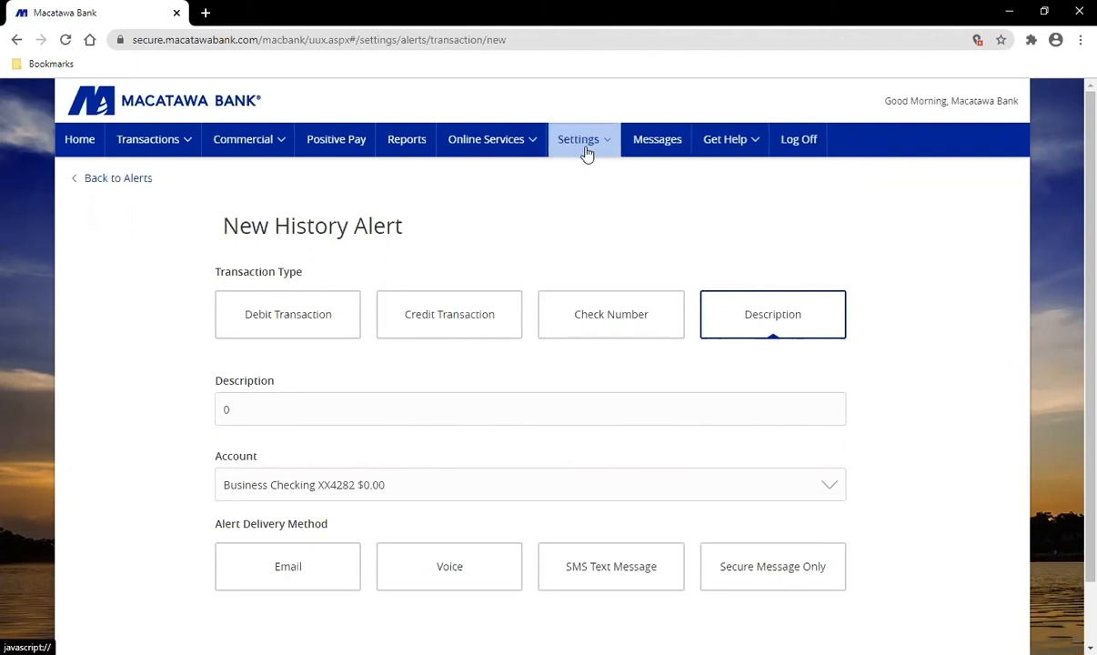
# Step: Open the Stop Payments form and scroll through its single-check fields
pyautogui.moveTo(511, 156)
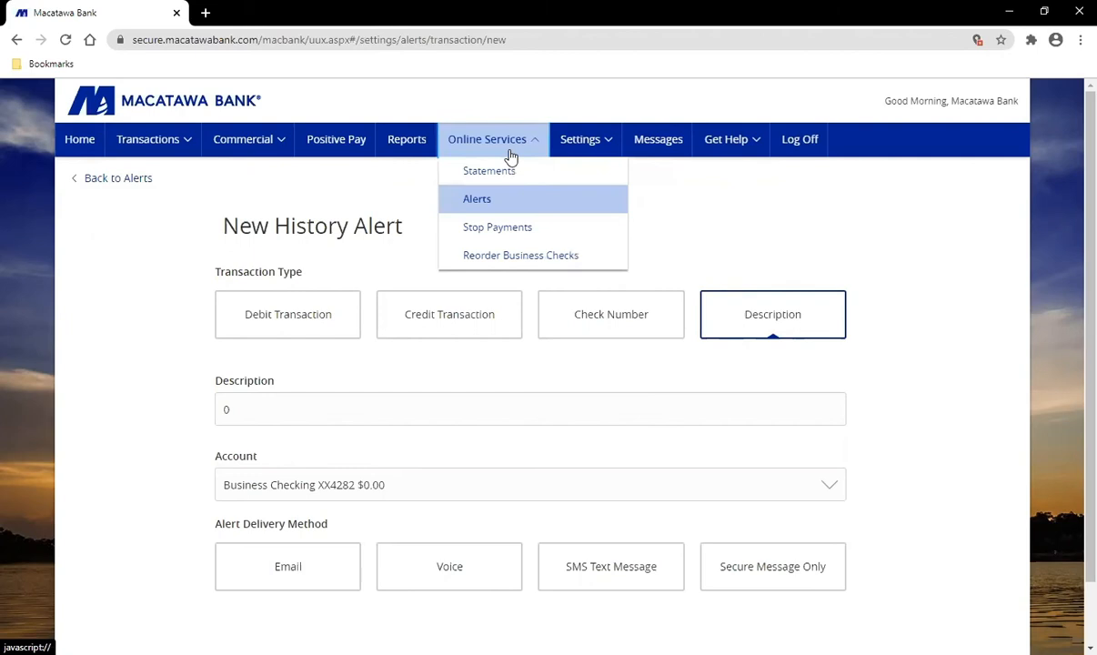
pyautogui.click(531, 234)
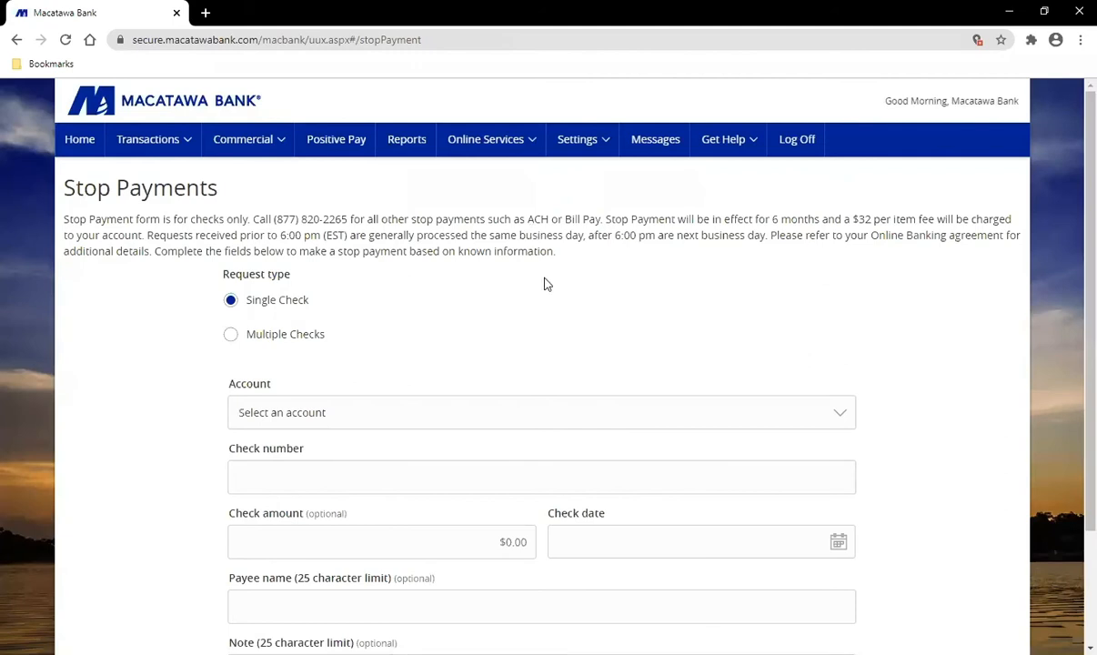
pyautogui.scroll(-1, 544, 285)
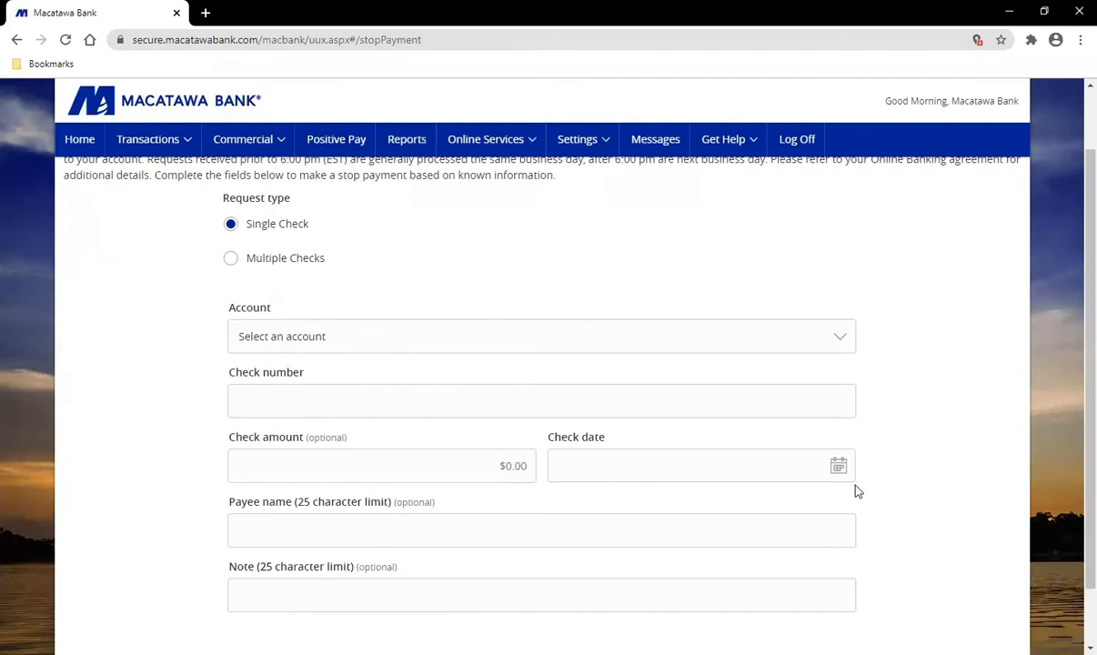
pyautogui.scroll(-1, 895, 491)
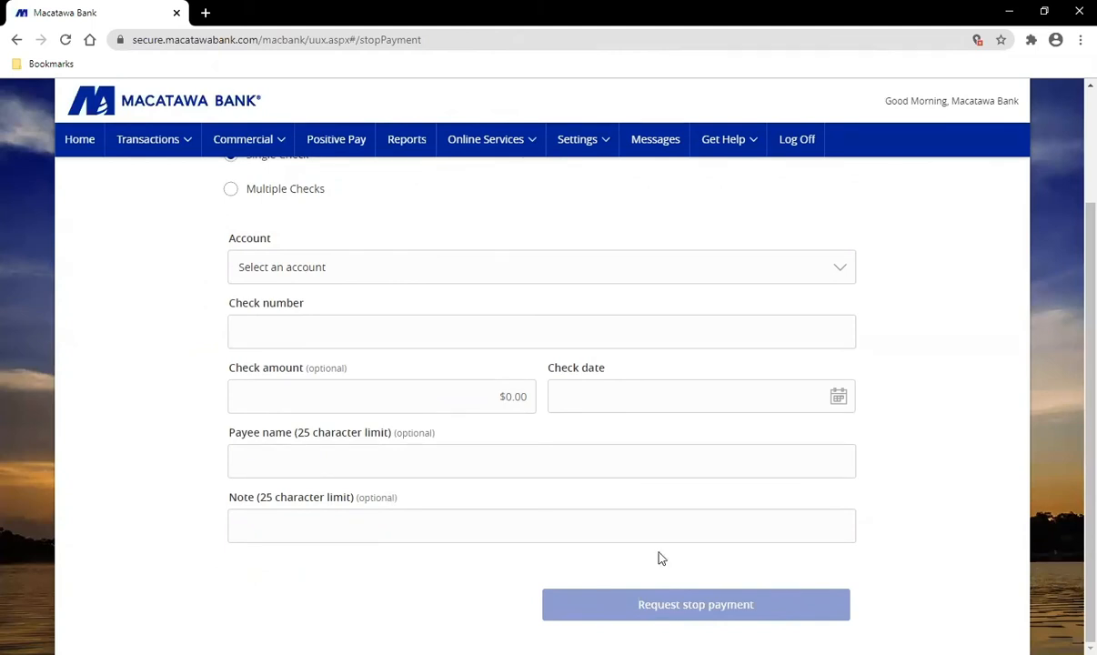
pyautogui.click(496, 144)
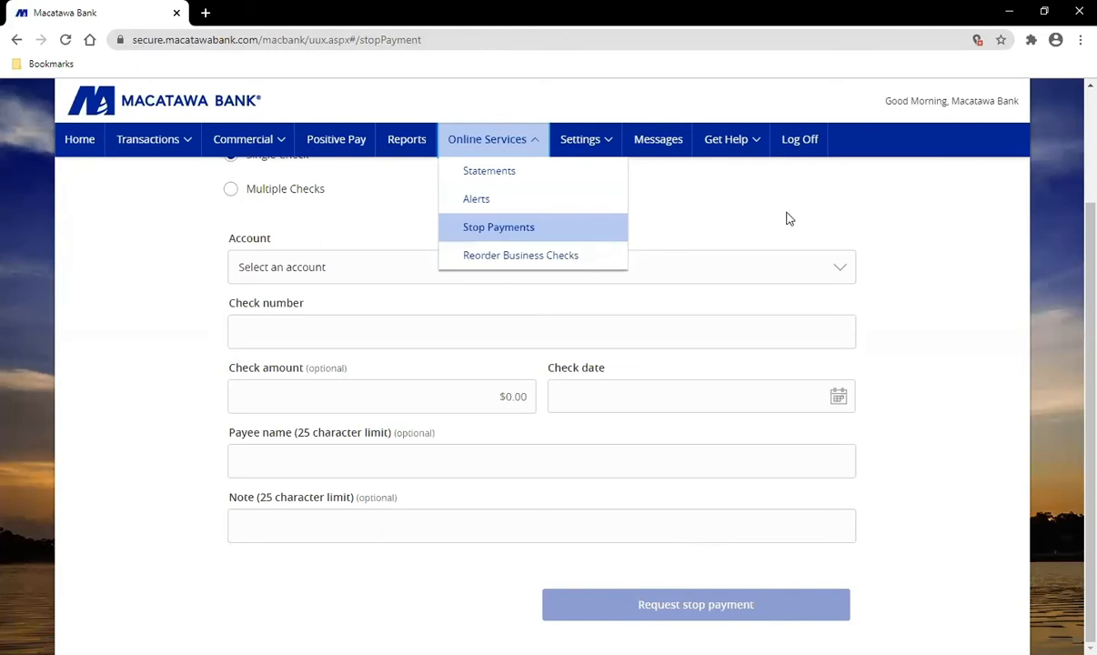
# Step: Go to Settings > Account Preferences listing the checking and loan accounts
pyautogui.click(918, 253)
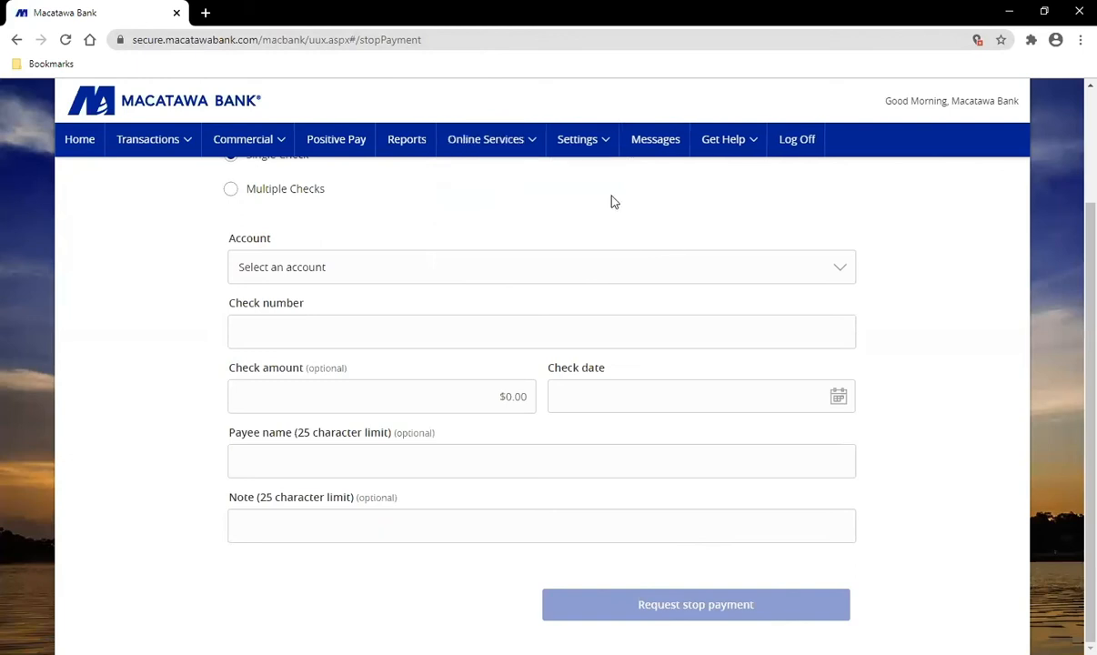
pyautogui.click(591, 143)
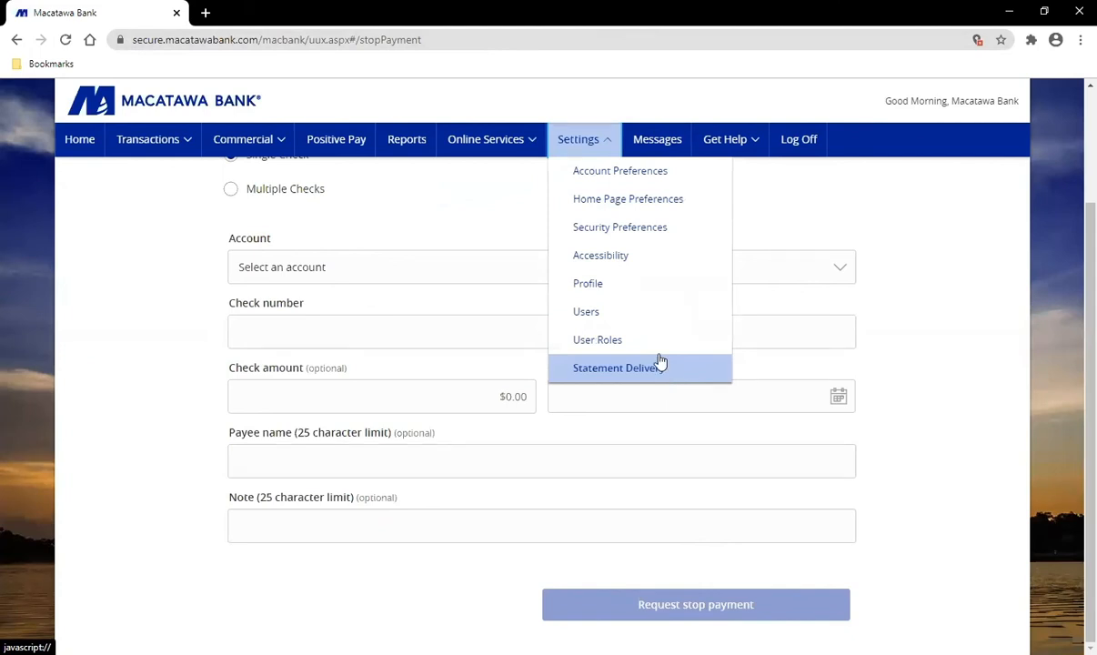
pyautogui.click(632, 177)
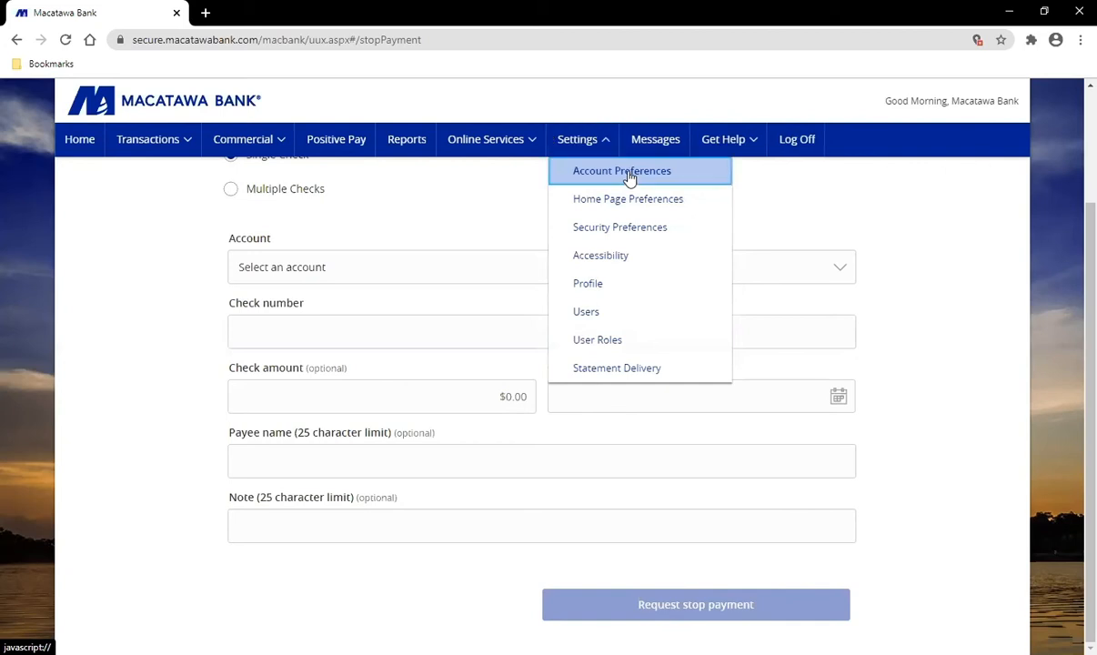
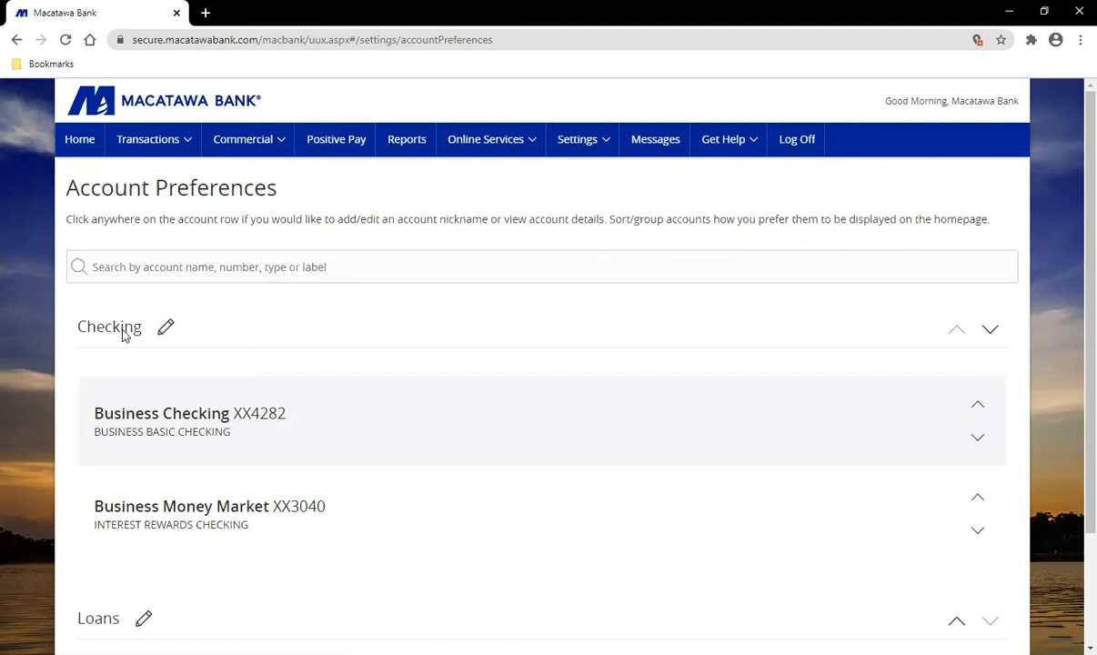
# Step: Keep the Checking group name unchanged and expand Business Checking to show its display name, group and balance options
pyautogui.click(167, 329)
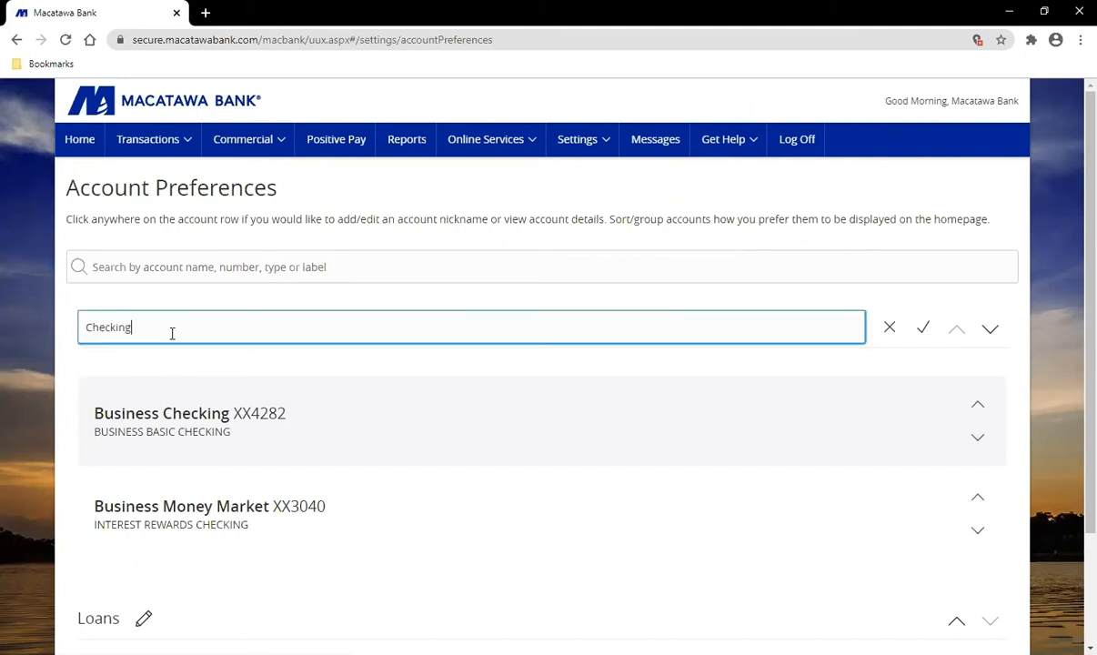
pyautogui.click(922, 328)
pyautogui.scroll(-1, 1070, 343)
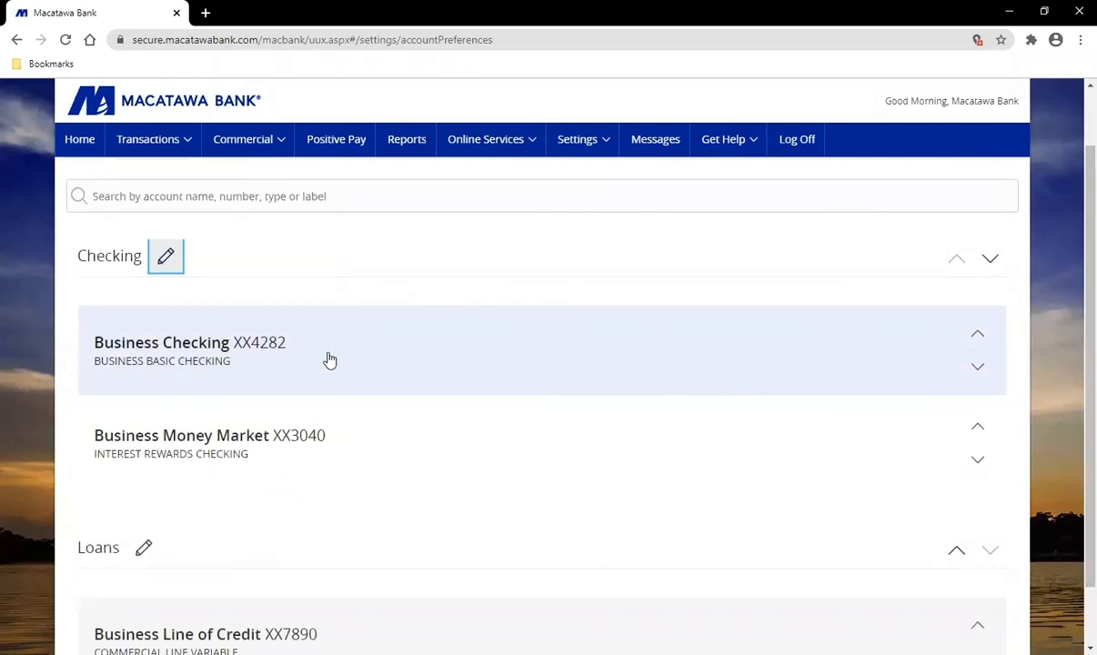
pyautogui.click(329, 360)
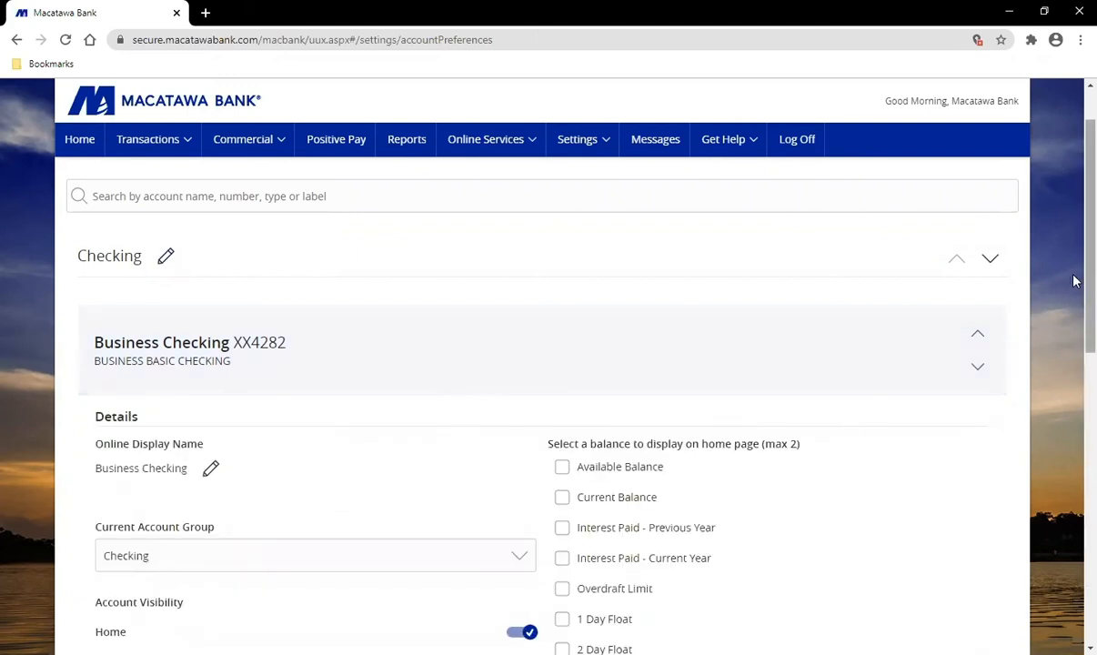
pyautogui.scroll(-2, 1011, 259)
pyautogui.scroll(-1, 534, 364)
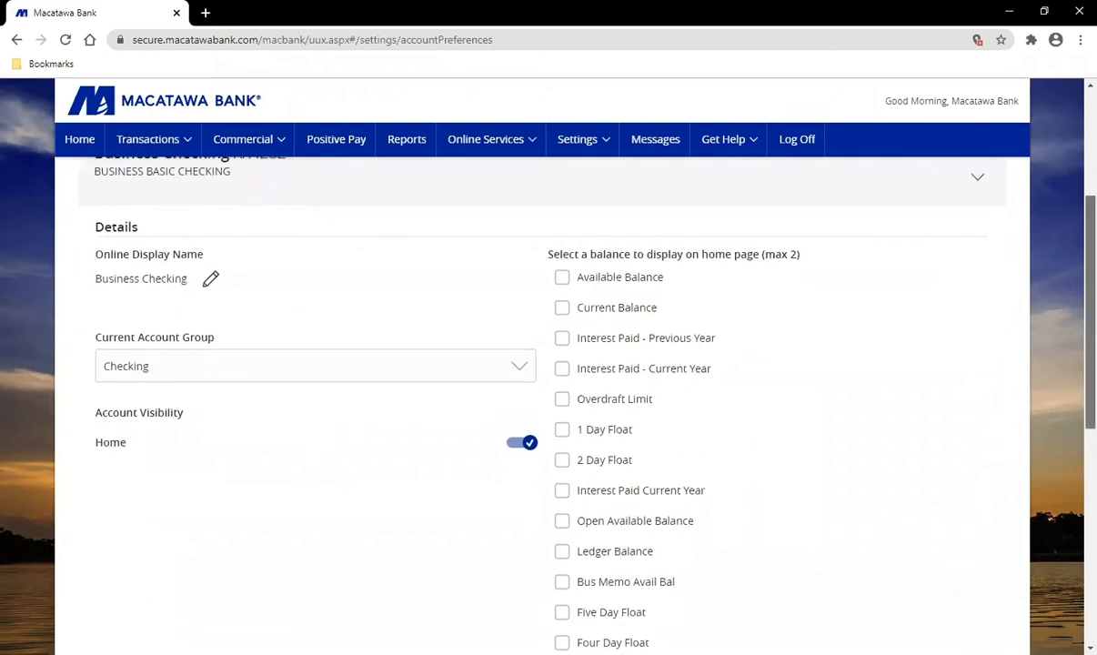
# Step: Keep Business Checking's display name and Checking group, then switch off its Home page visibility
pyautogui.click(211, 277)
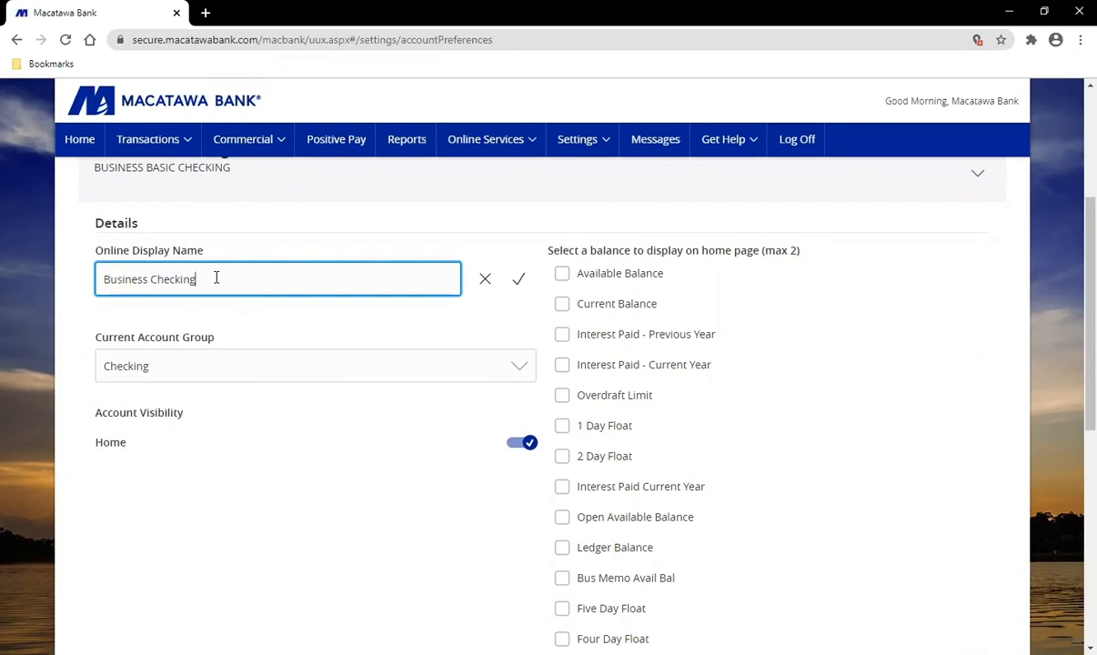
pyautogui.click(518, 279)
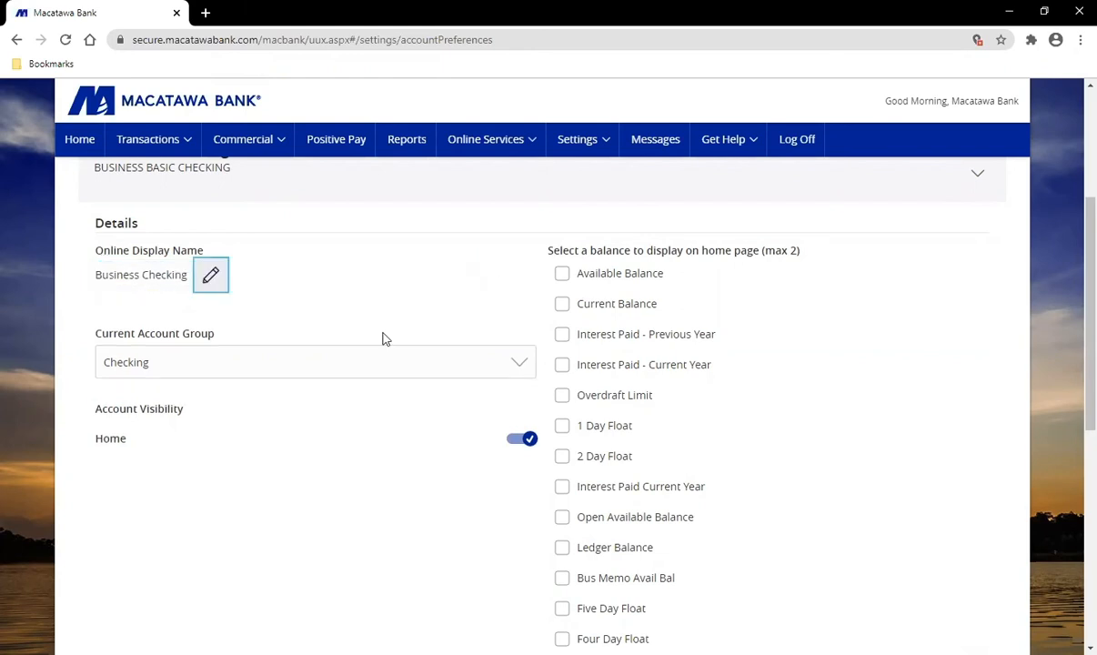
pyautogui.click(239, 365)
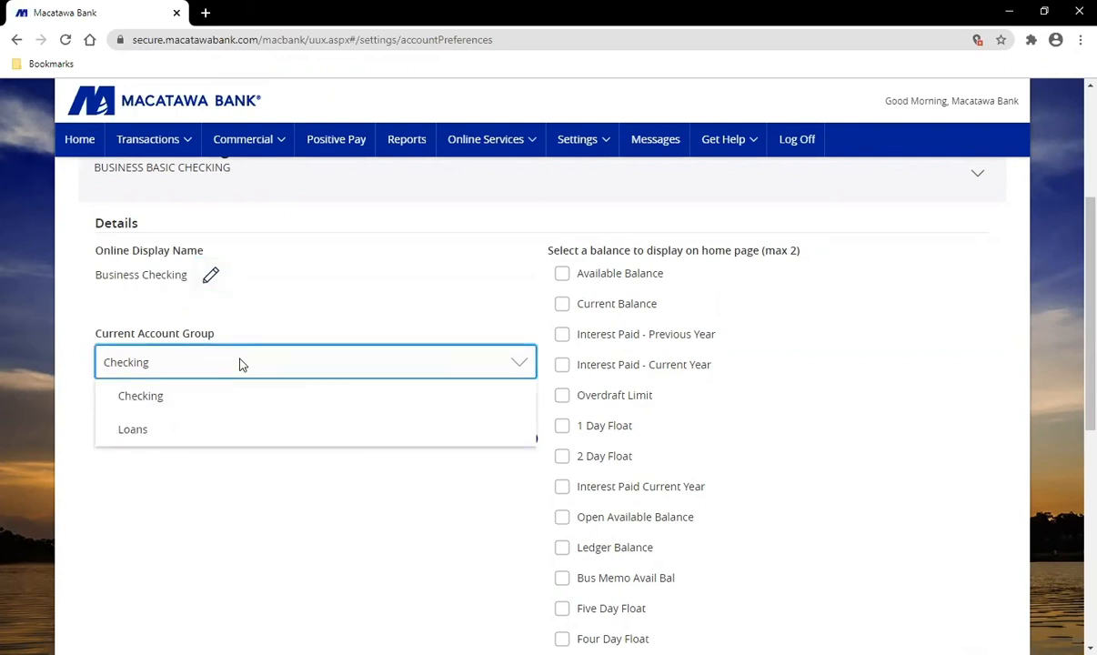
pyautogui.click(240, 365)
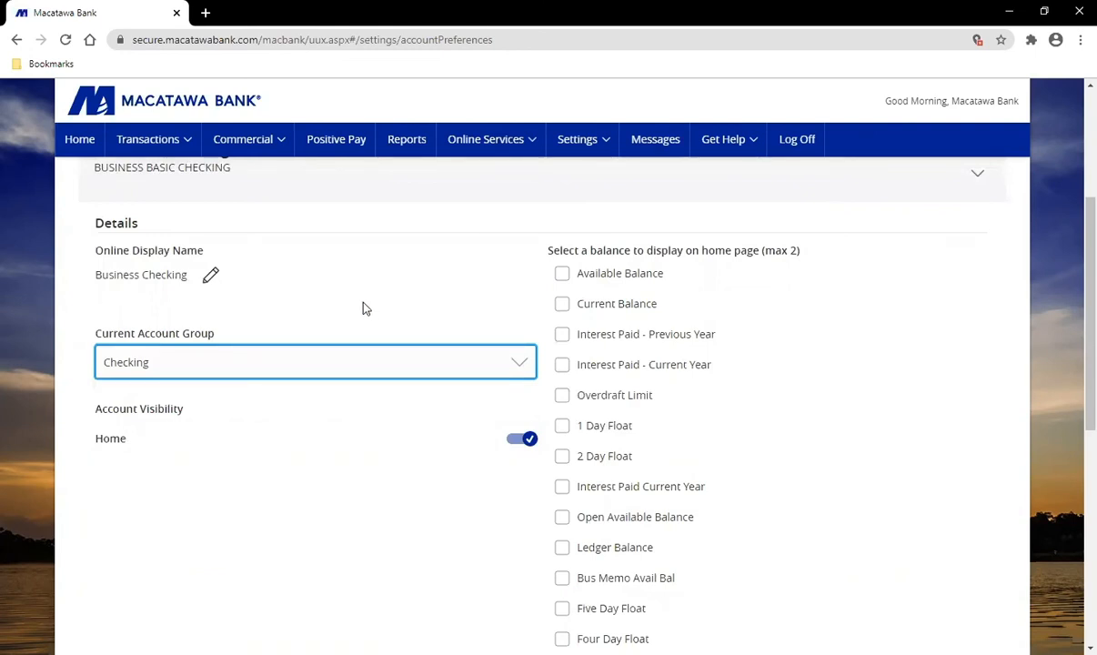
pyautogui.click(526, 440)
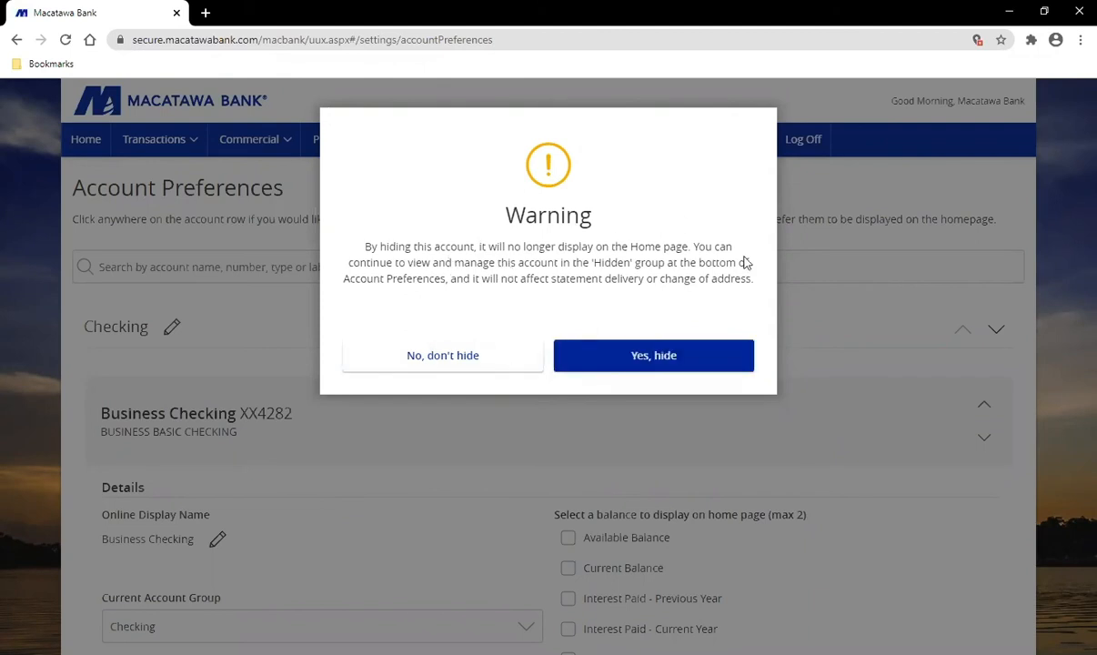
# Step: Choose 'No, don't hide' to keep Business Checking on Home, then return to the Home page
pyautogui.click(412, 357)
pyautogui.scroll(-3, 461, 578)
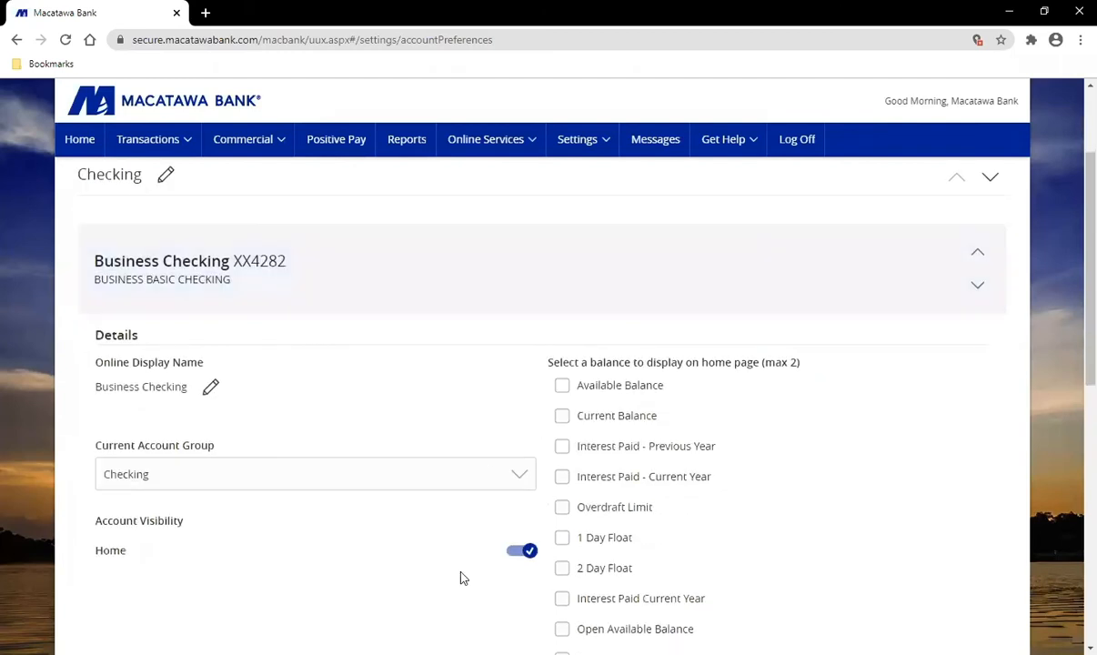
pyautogui.scroll(-1, 462, 571)
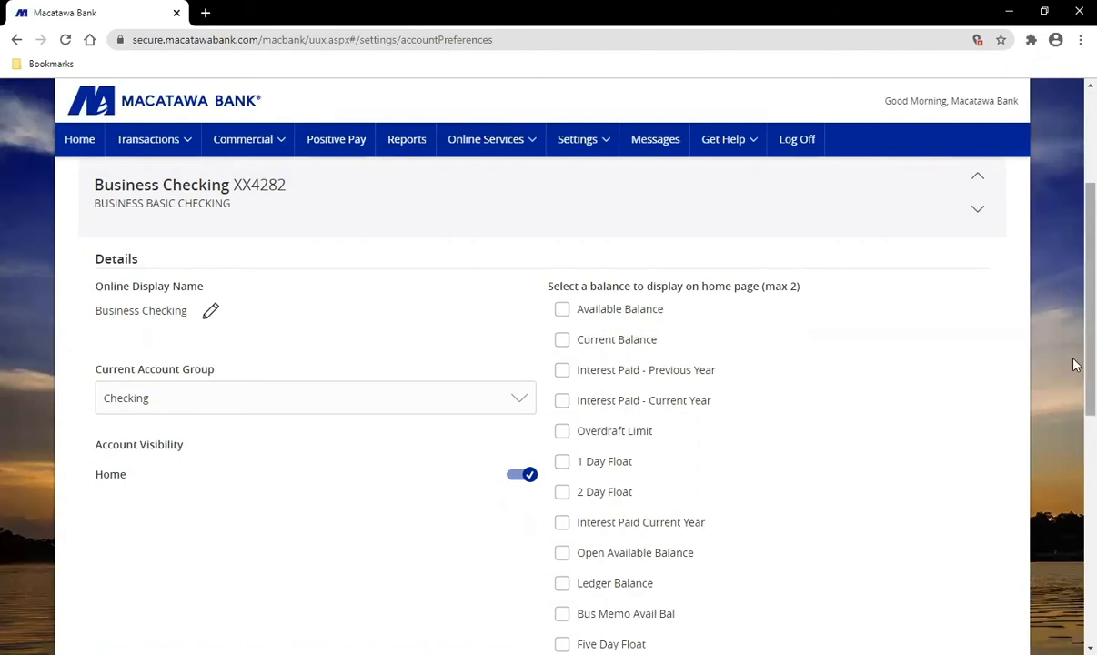
pyautogui.scroll(-1, 1046, 359)
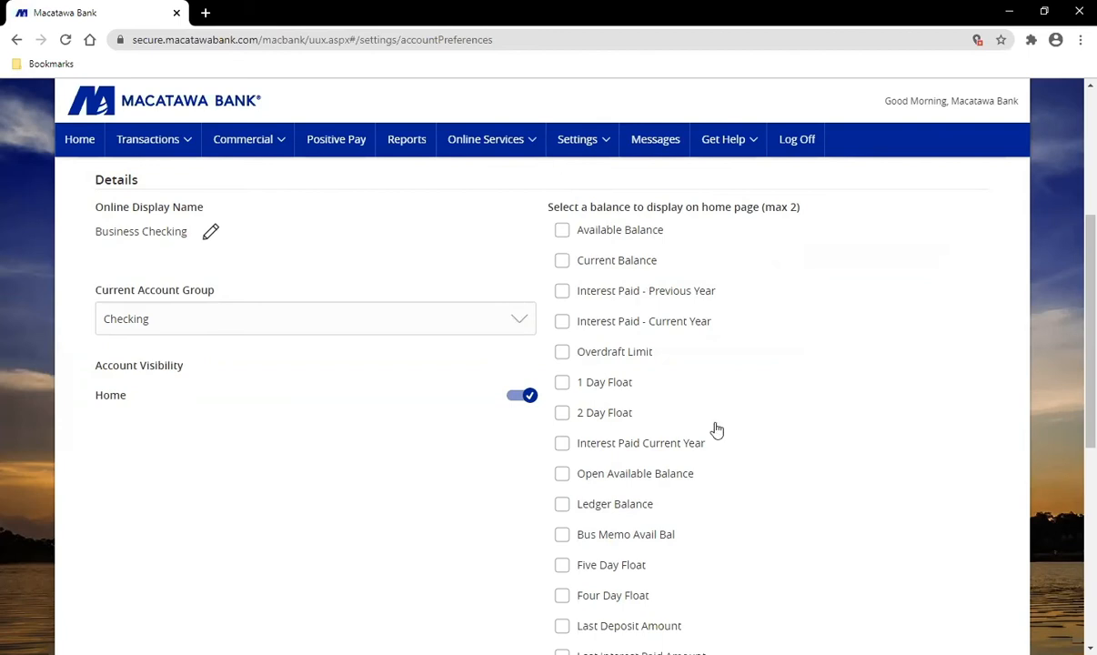
pyautogui.click(89, 141)
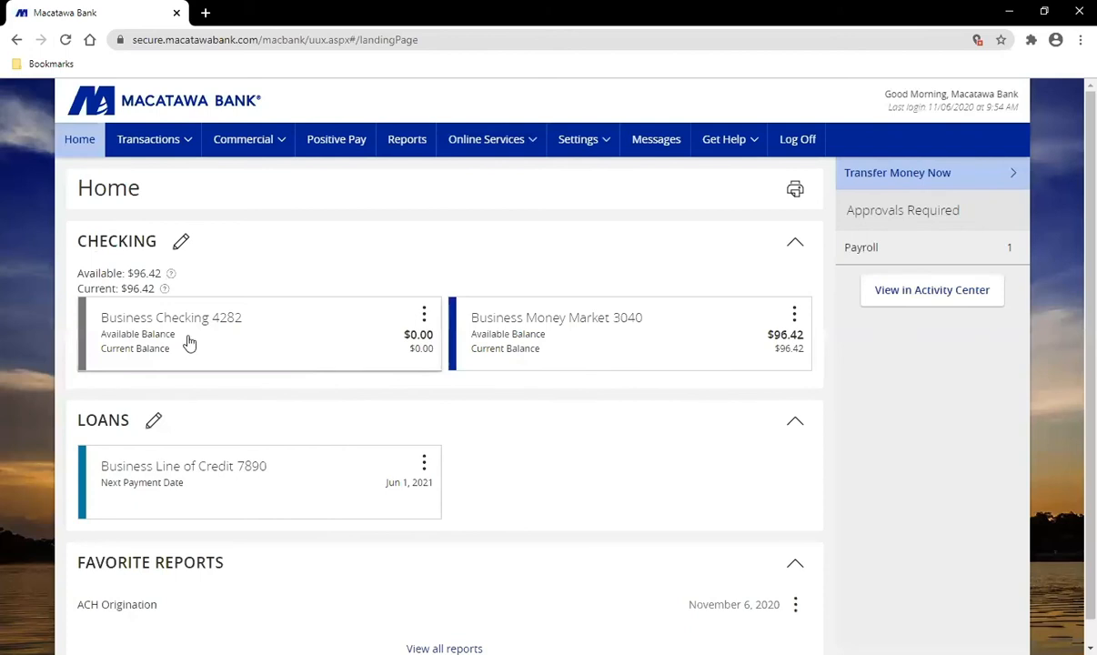
# Step: On Account Preferences, move Business Money Market above Business Checking in the Checking group
pyautogui.click(586, 144)
pyautogui.click(603, 172)
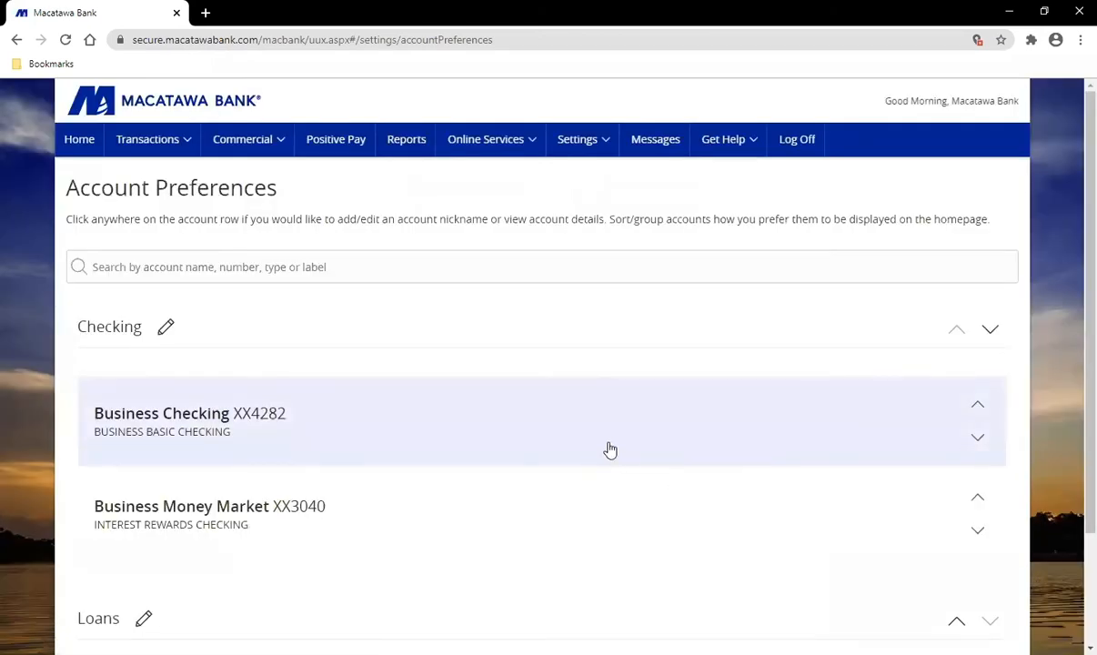
pyautogui.click(985, 502)
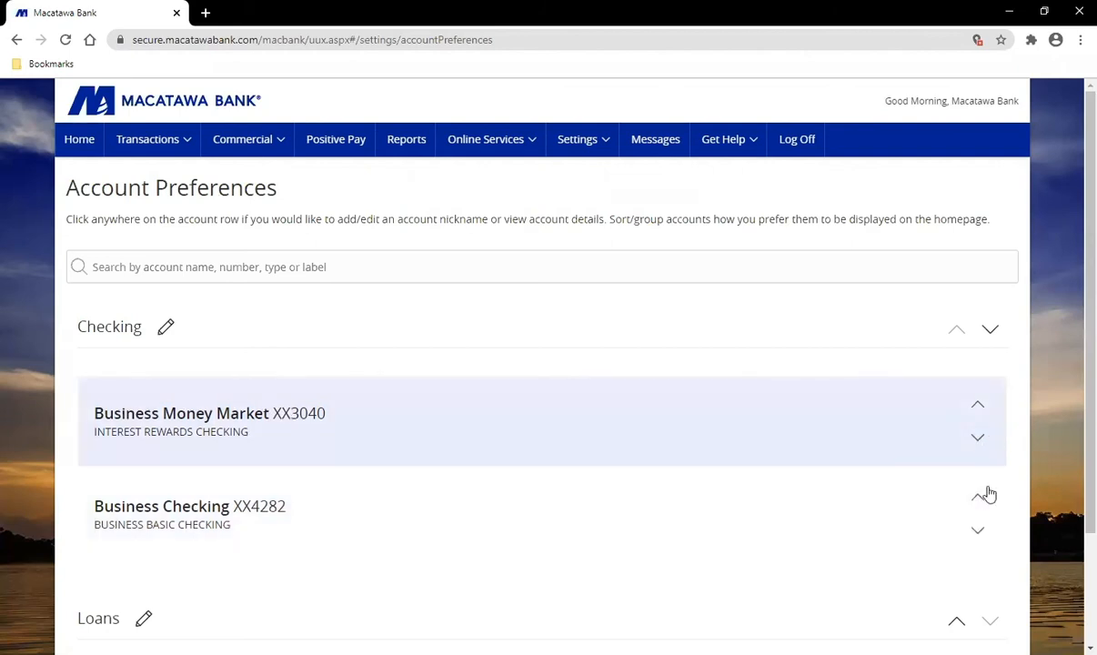
pyautogui.scroll(-3, 1064, 466)
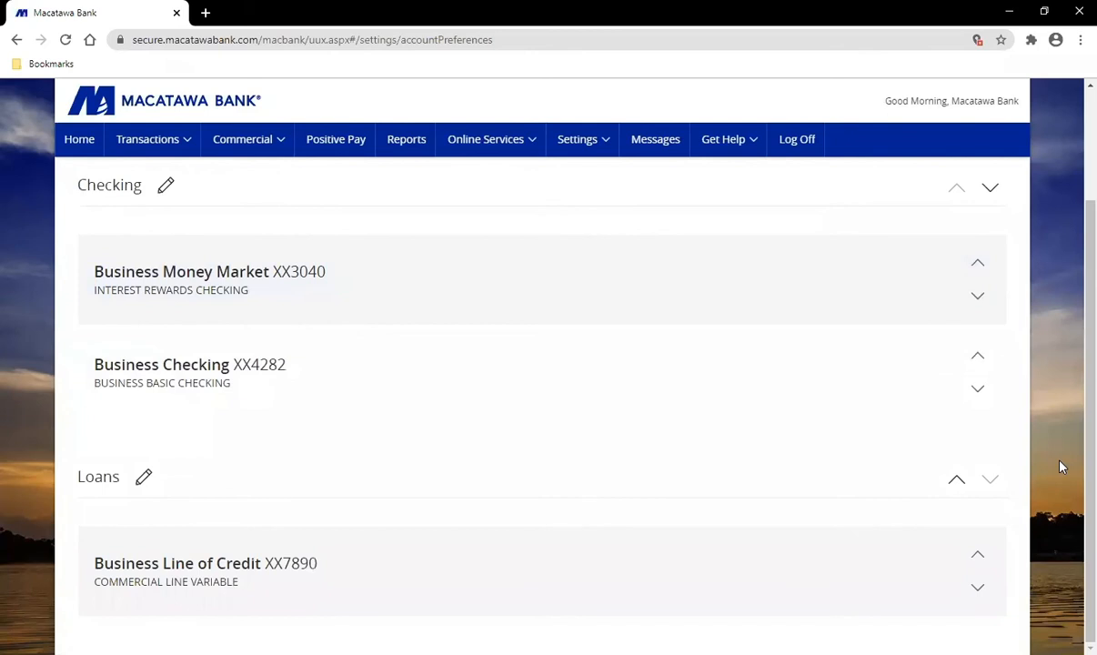
pyautogui.scroll(3, 1061, 467)
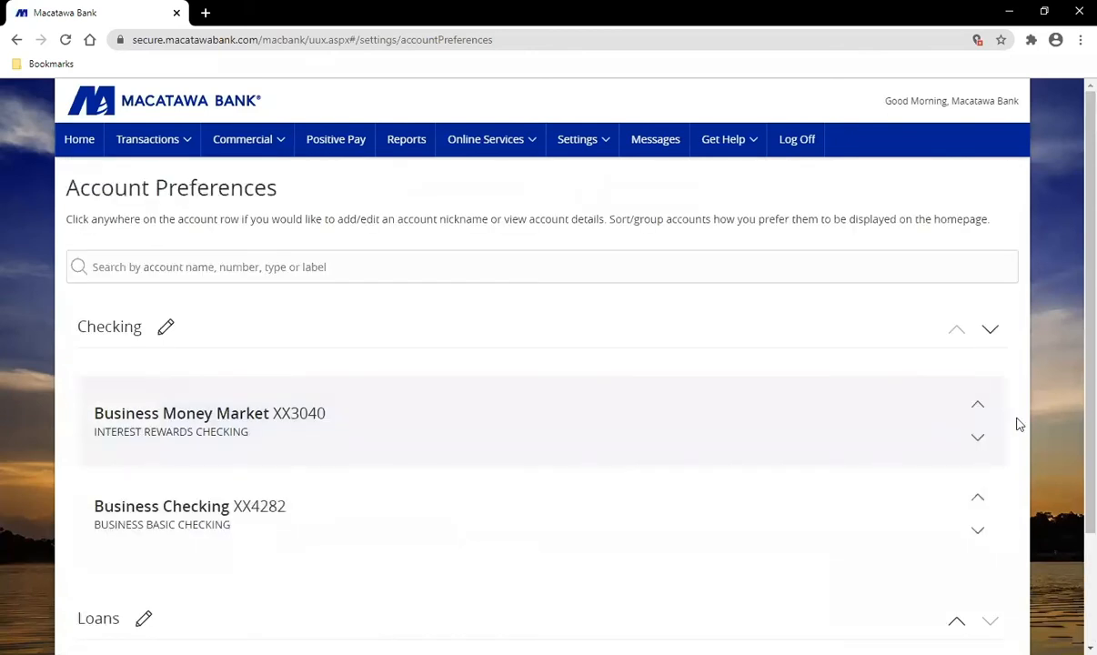
pyautogui.click(564, 141)
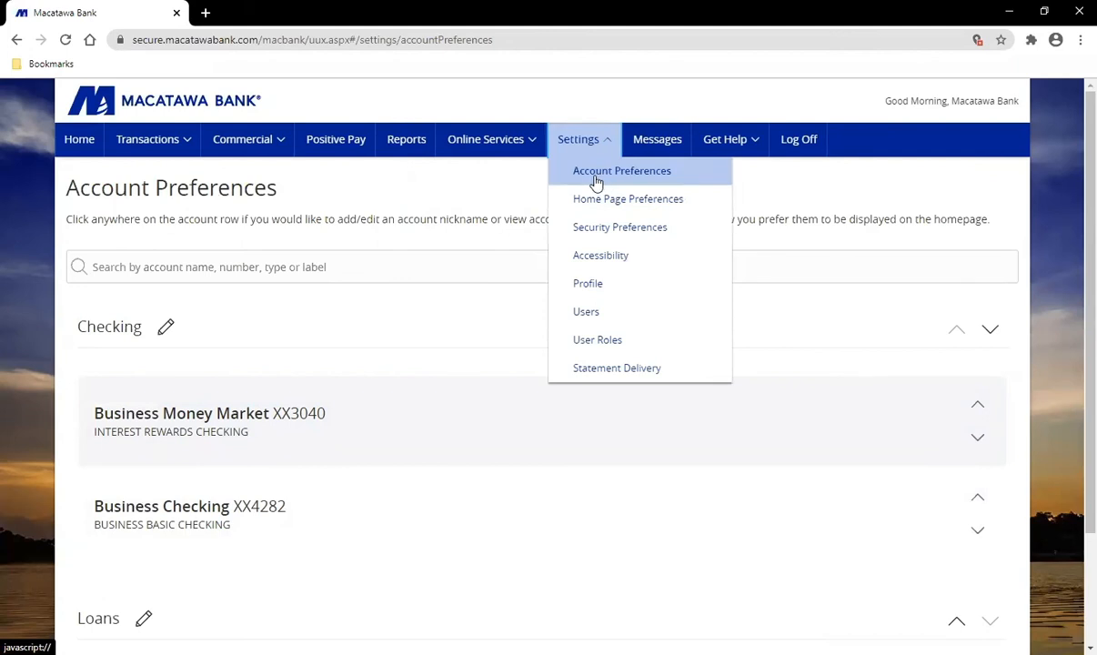
# Step: On Home Page Preferences, toggle the Favorite Reports widget off and back on so it stays enabled
pyautogui.click(690, 207)
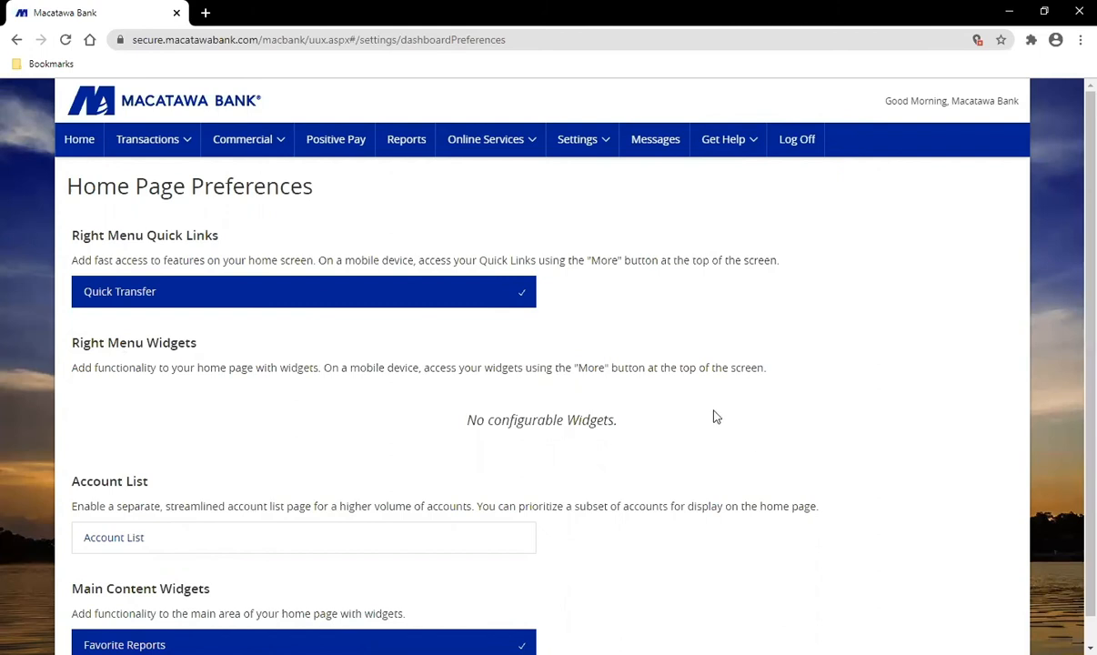
pyautogui.scroll(-1, 480, 465)
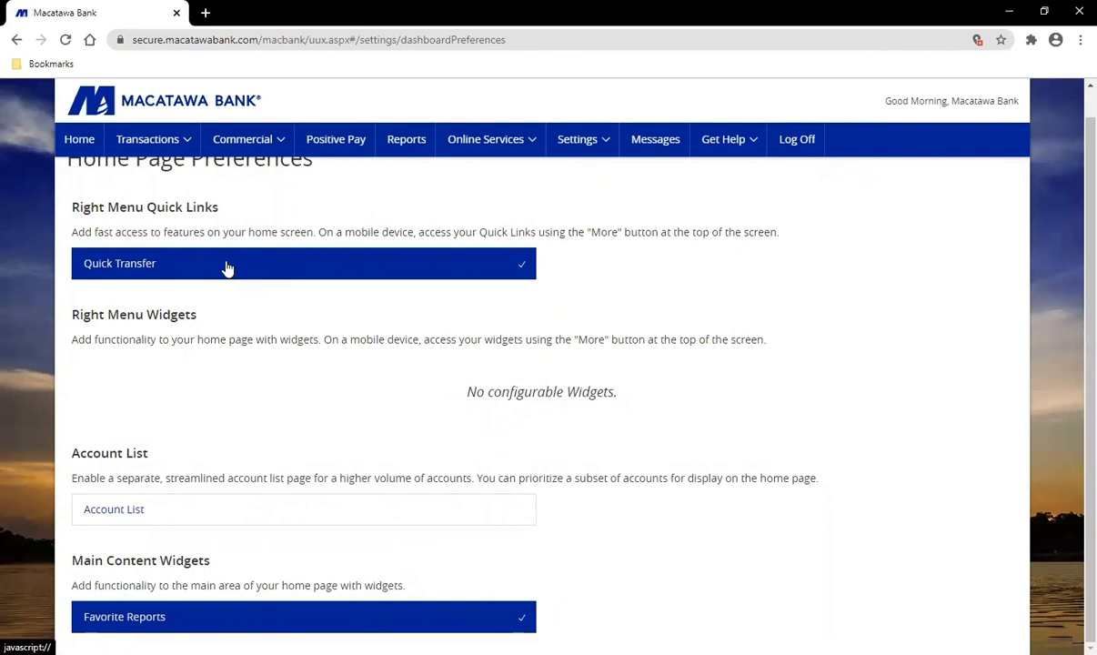
pyautogui.click(73, 142)
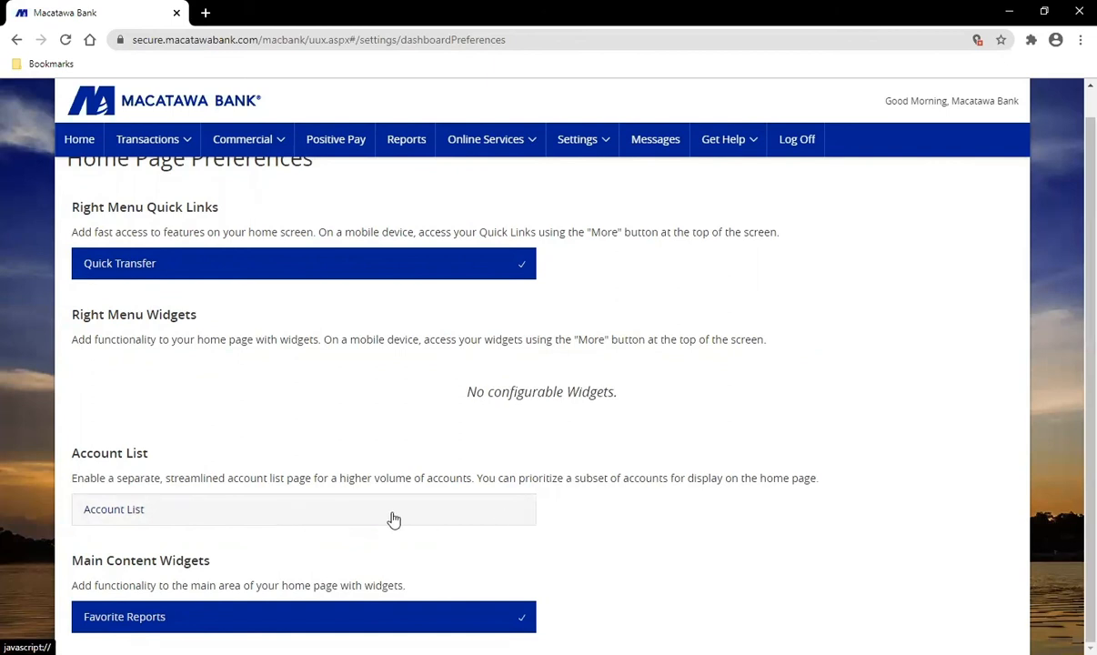
pyautogui.click(274, 624)
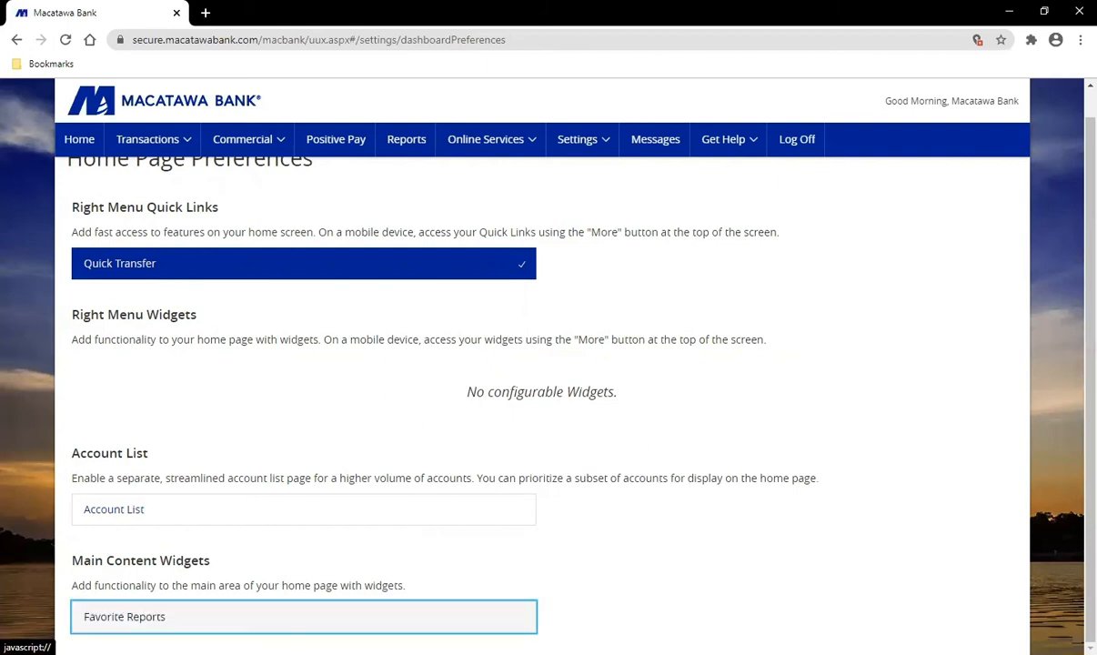
pyautogui.click(274, 619)
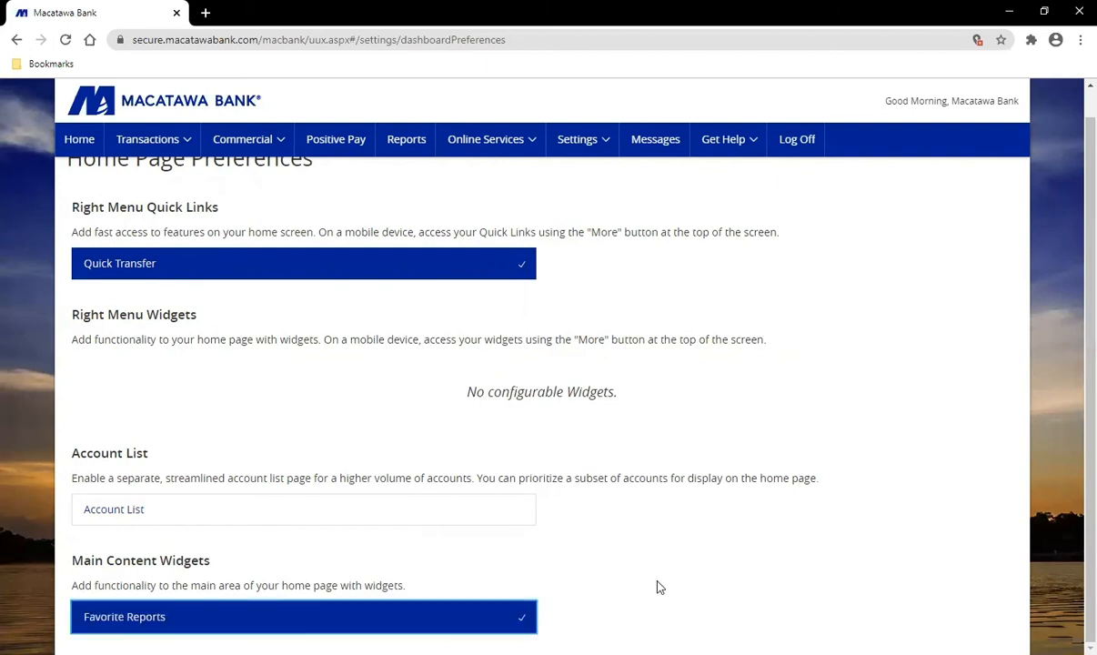
pyautogui.click(576, 146)
# Step: Go to Settings > Security Preferences to view Change Password, Change Login ID and Secure Delivery
pyautogui.click(650, 229)
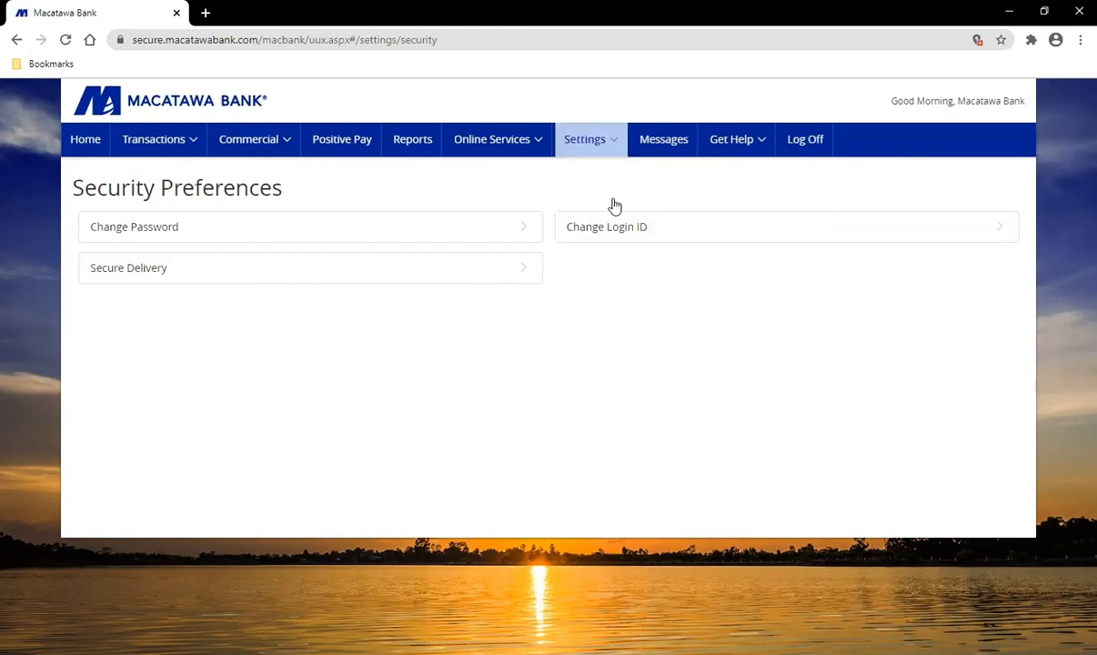
pyautogui.click(595, 140)
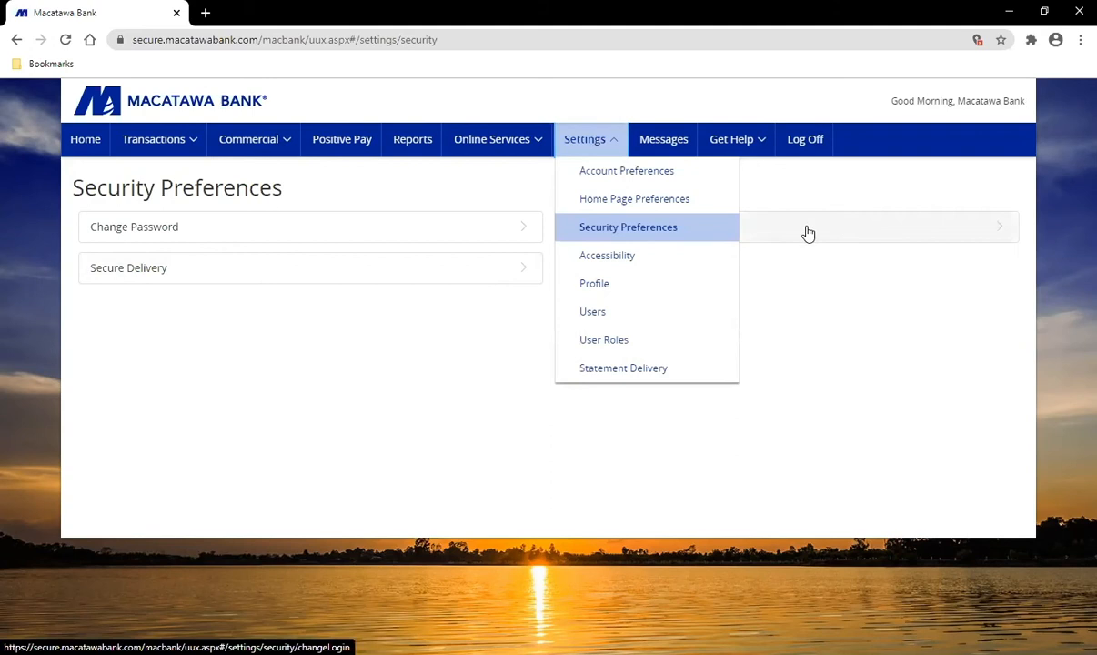
# Step: Open Accessibility Settings and turn high contrast mode on, then back off
pyautogui.click(641, 262)
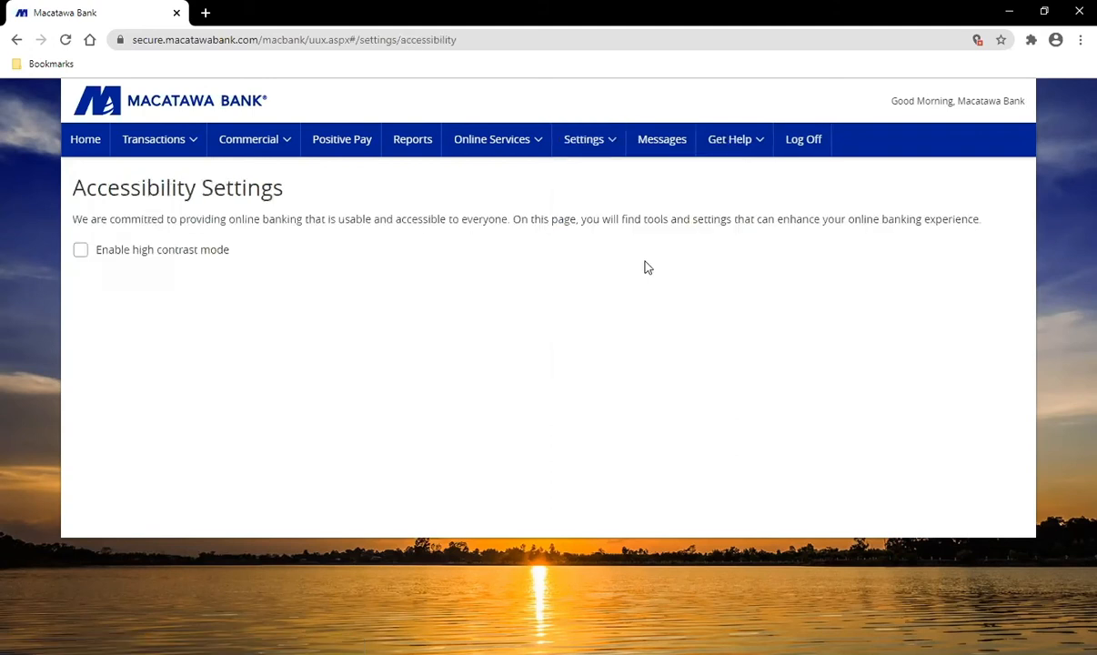
pyautogui.click(589, 143)
pyautogui.click(80, 251)
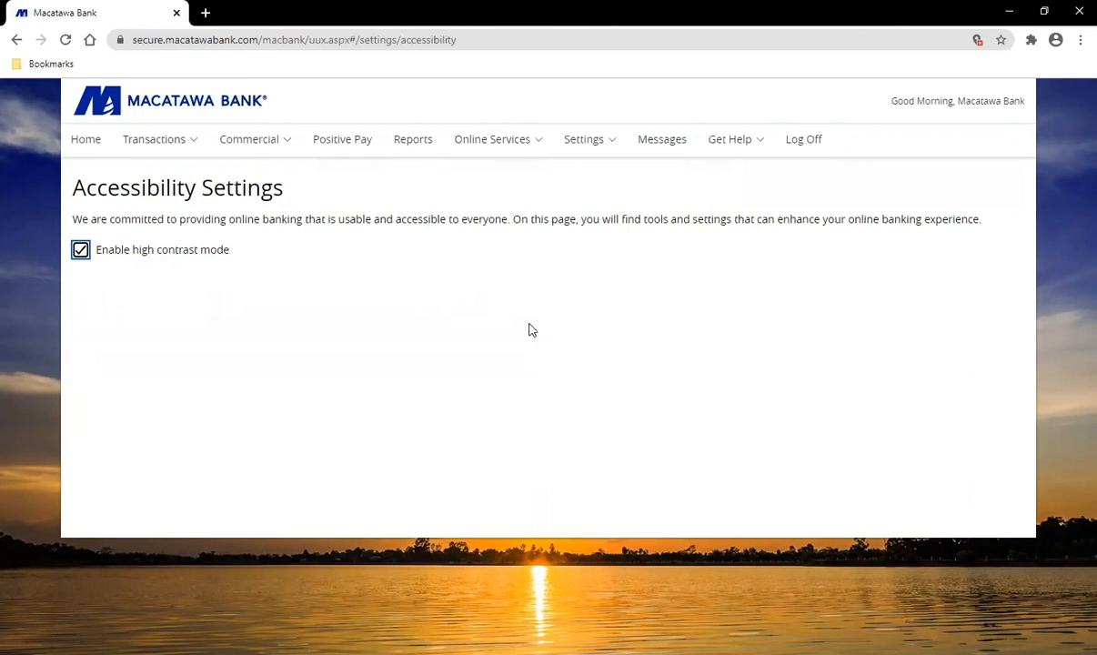
pyautogui.click(80, 249)
# Step: Open the Profile page and submit the existing name, email and mailing address unchanged
pyautogui.click(606, 147)
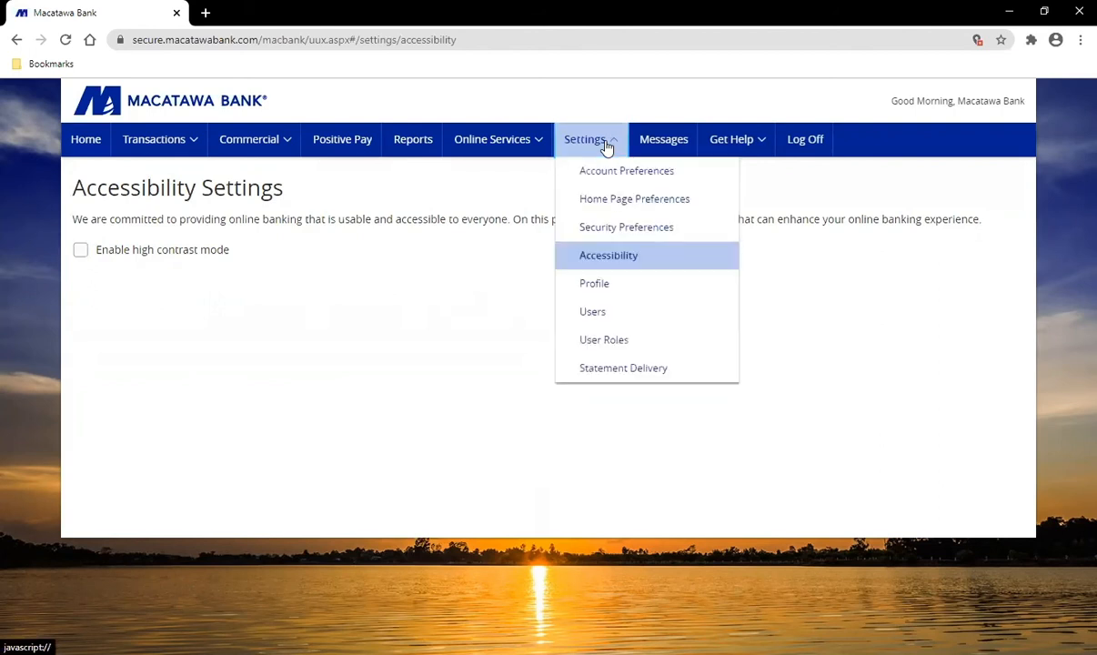
pyautogui.click(615, 291)
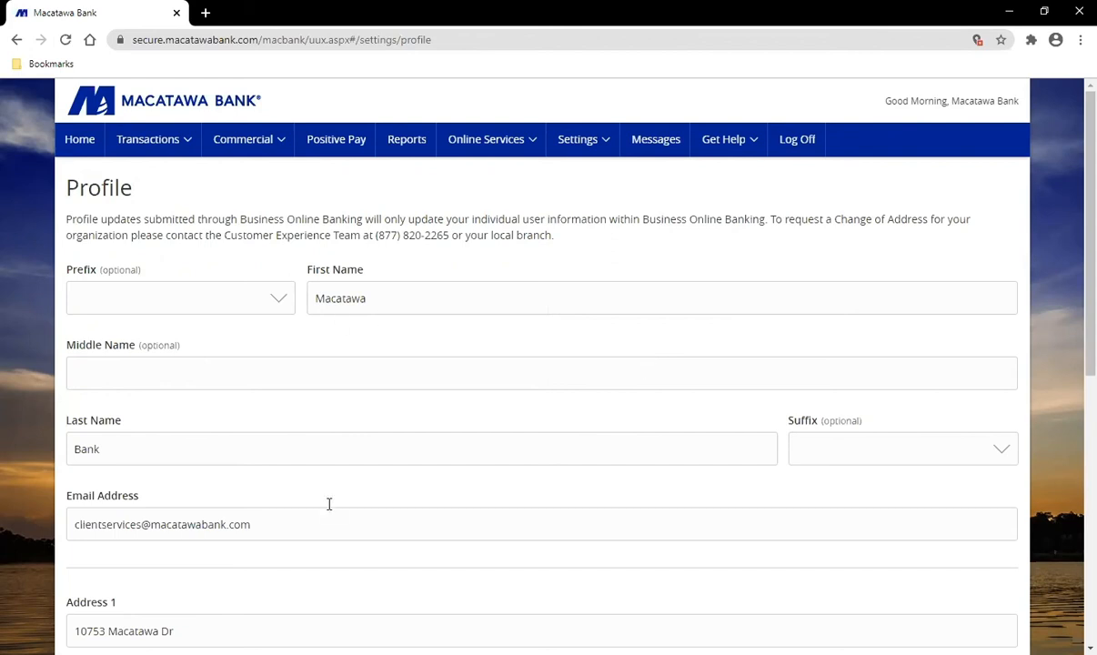
pyautogui.scroll(-2, 629, 445)
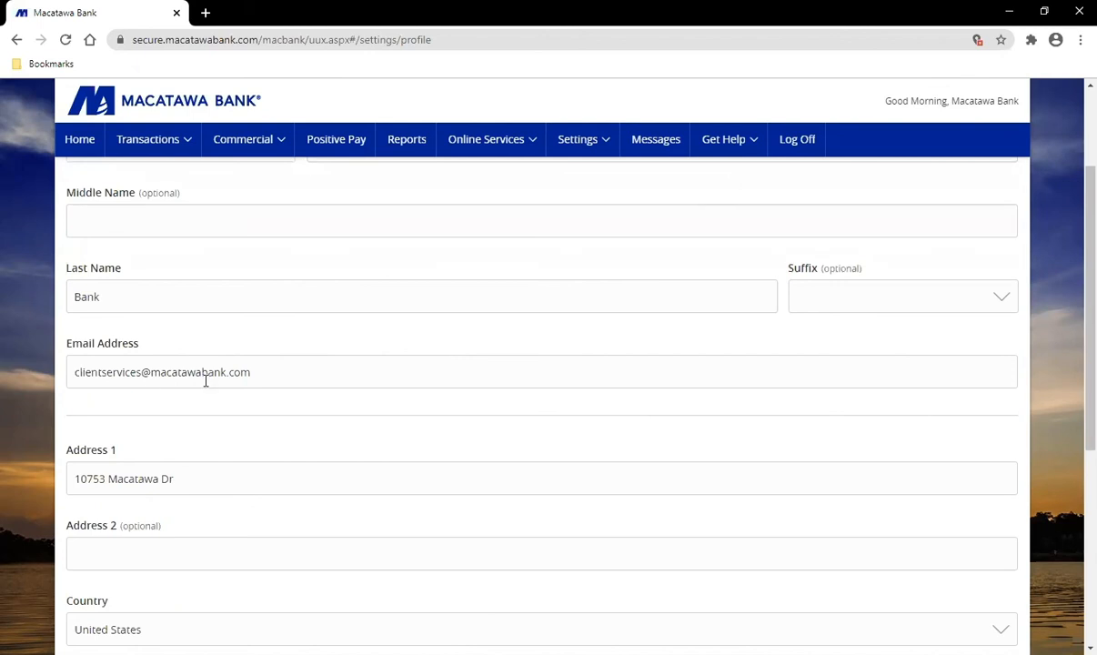
pyautogui.scroll(-2, 205, 380)
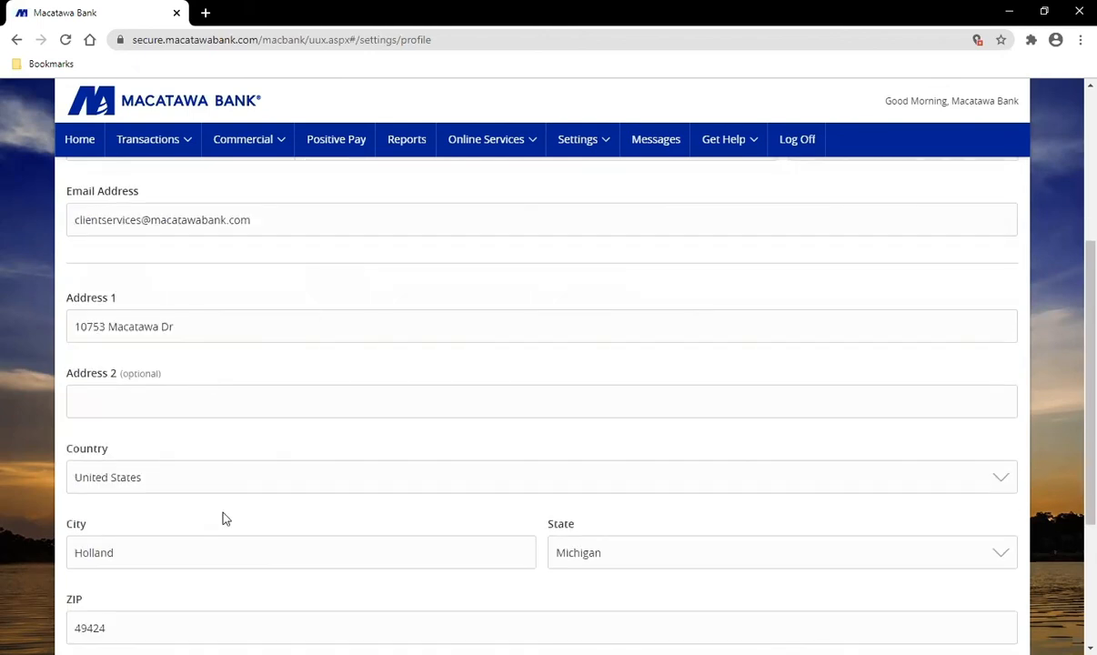
pyautogui.scroll(-3, 271, 377)
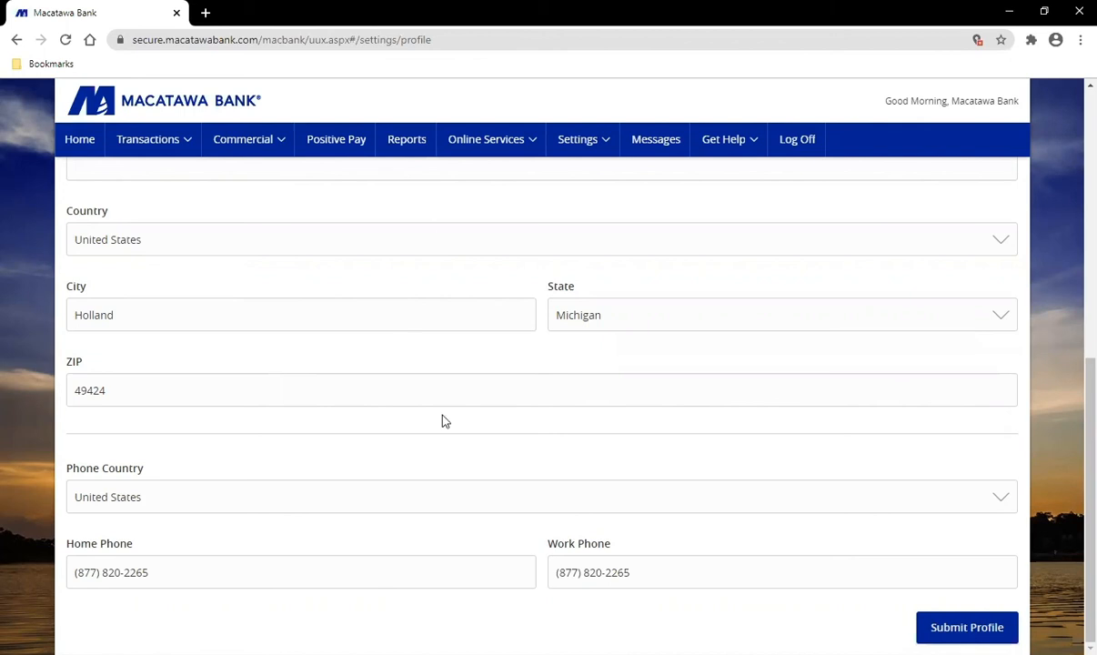
pyautogui.click(978, 622)
pyautogui.scroll(7, 783, 487)
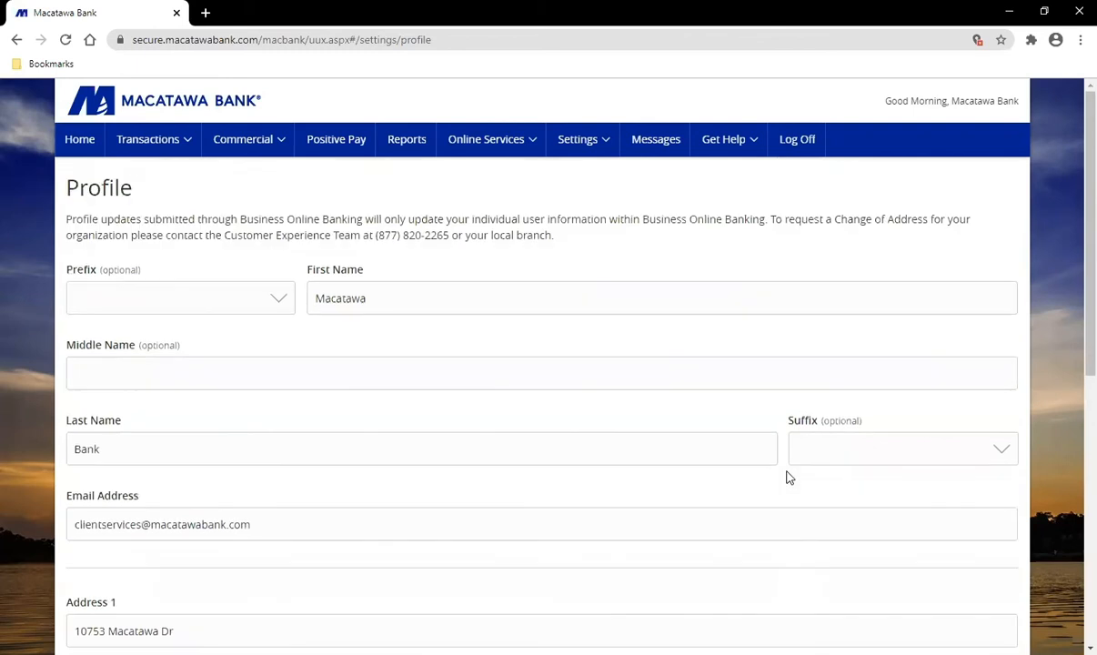
pyautogui.click(578, 142)
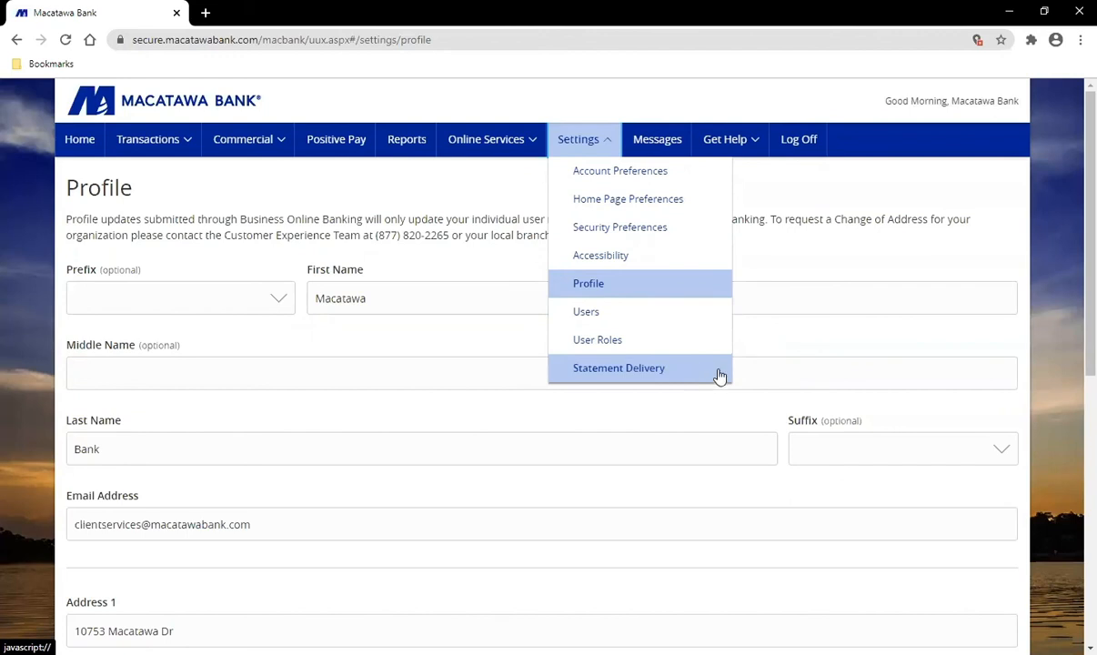
# Step: Close the Settings menu, go to the Messages inbox and start composing a new secure message
pyautogui.click(811, 241)
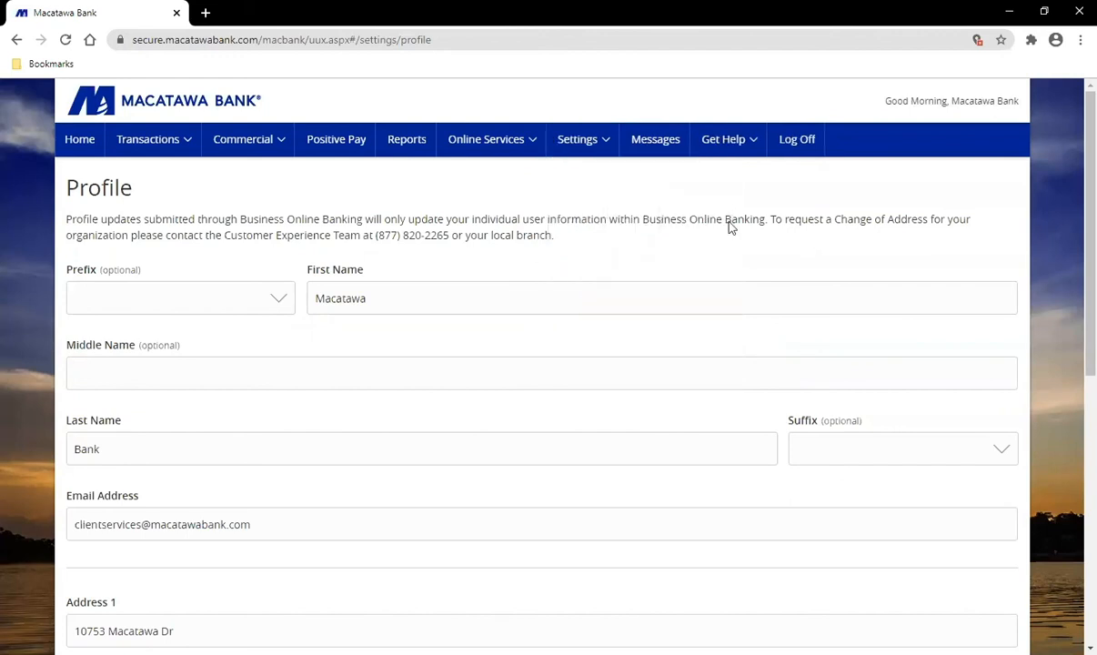
pyautogui.click(655, 153)
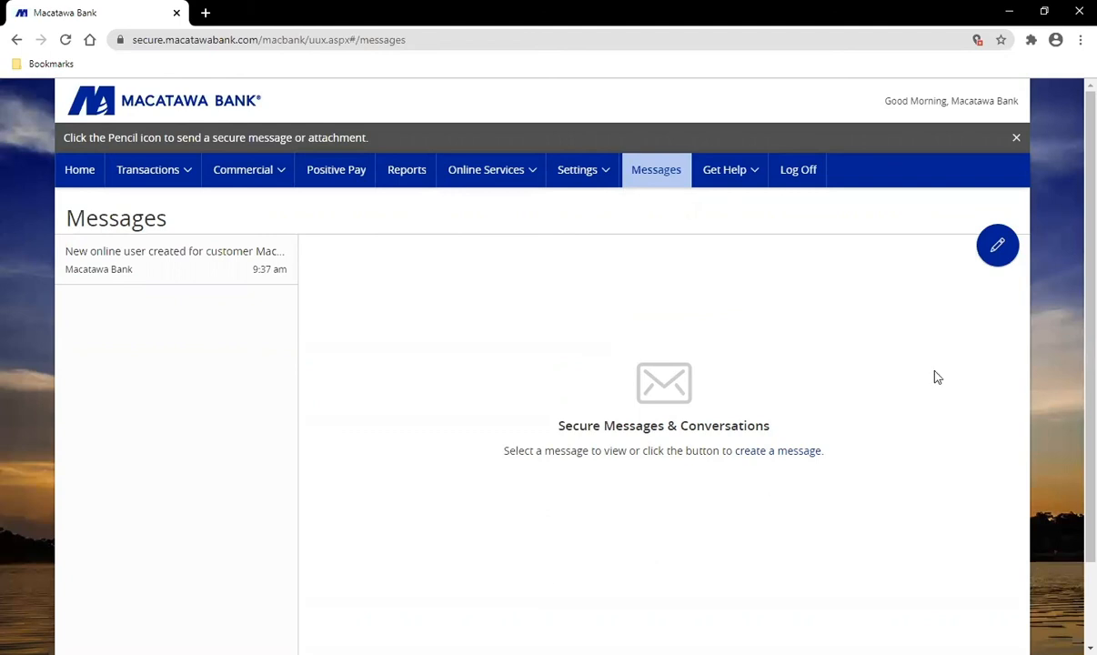
pyautogui.click(1001, 255)
# Step: Open the Help Center from the Get Help menu in a new browser tab
pyautogui.click(729, 177)
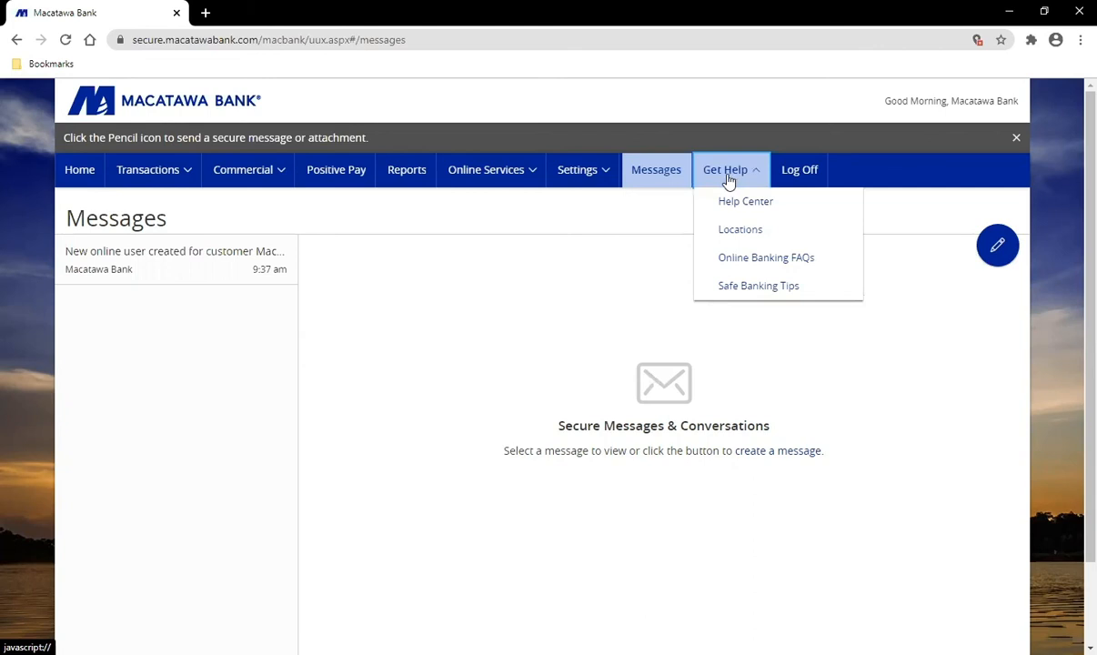
pyautogui.click(797, 210)
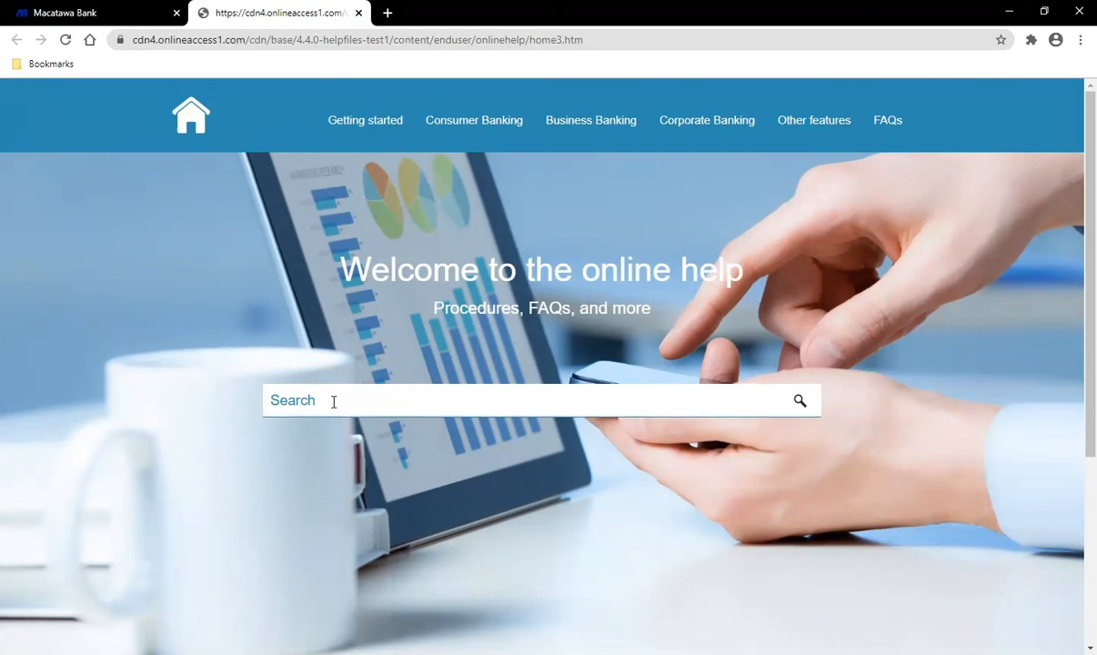
pyautogui.click(306, 403)
pyautogui.click(90, 11)
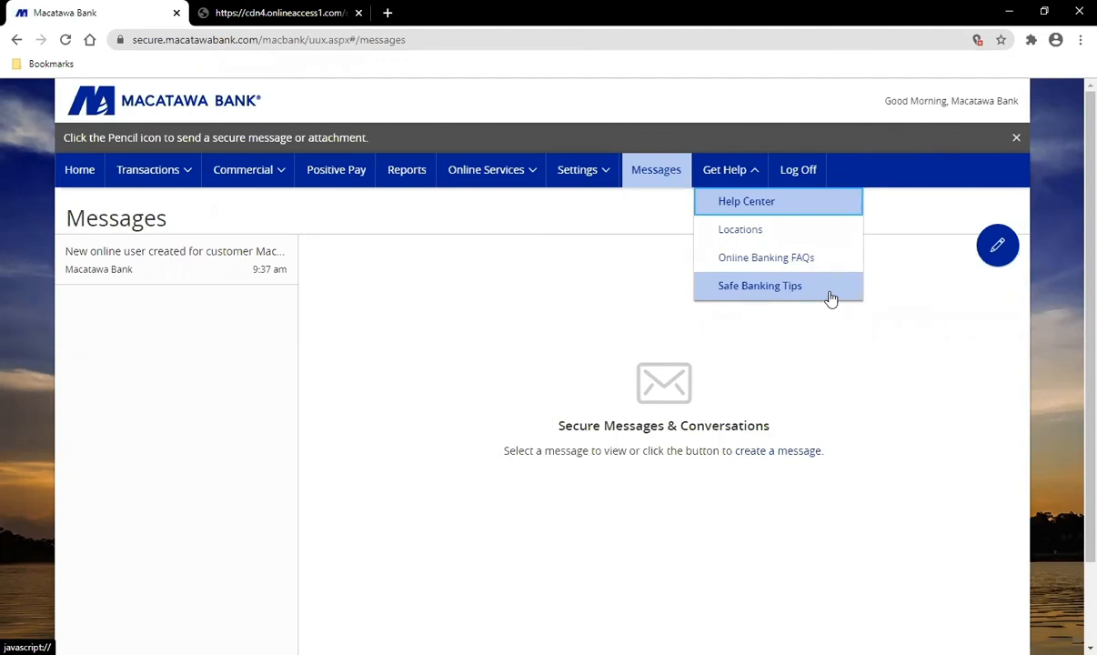
# Step: Dismiss the help options and show the Online Services menu with statements, alerts and stop payments
pyautogui.click(398, 223)
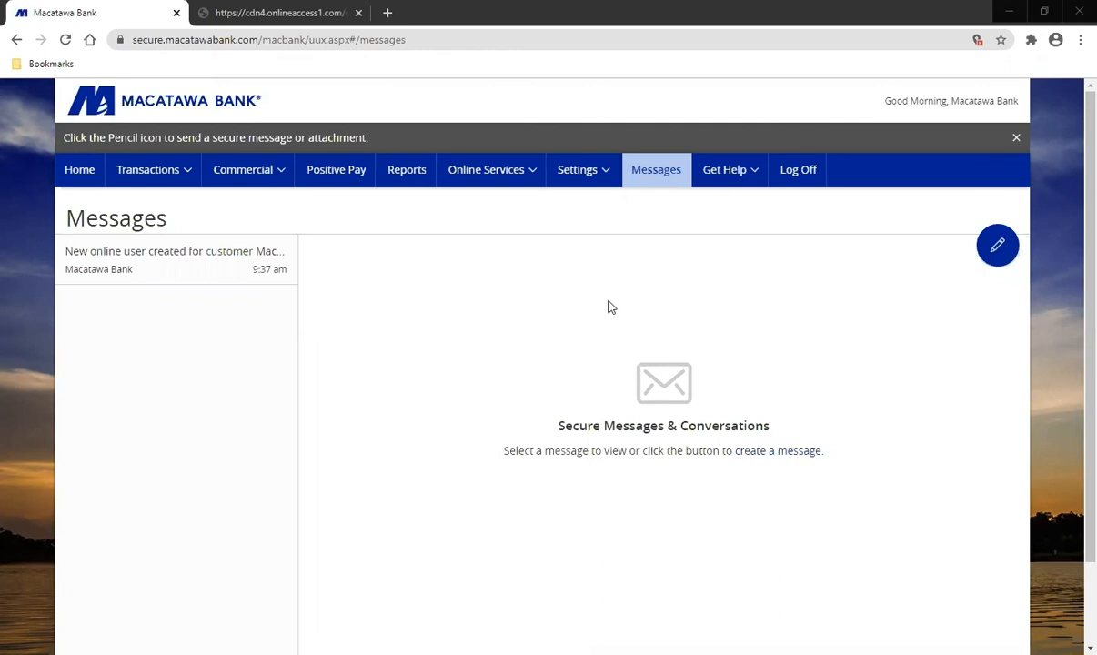
pyautogui.click(524, 182)
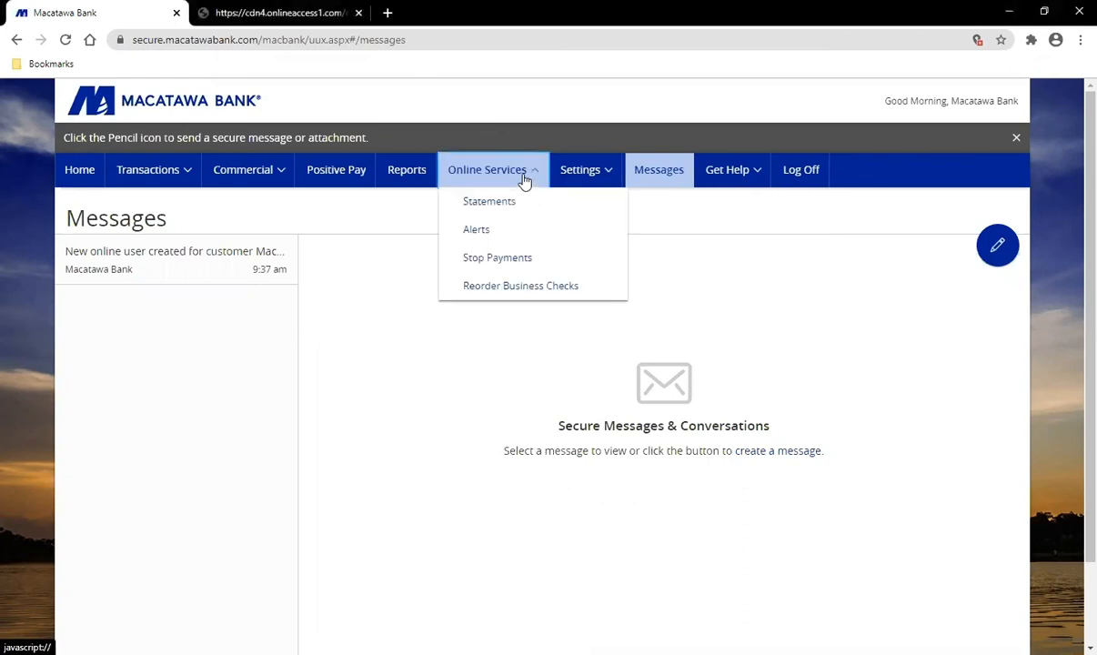
# Step: Open the single-check Stop Payments request form
pyautogui.click(548, 261)
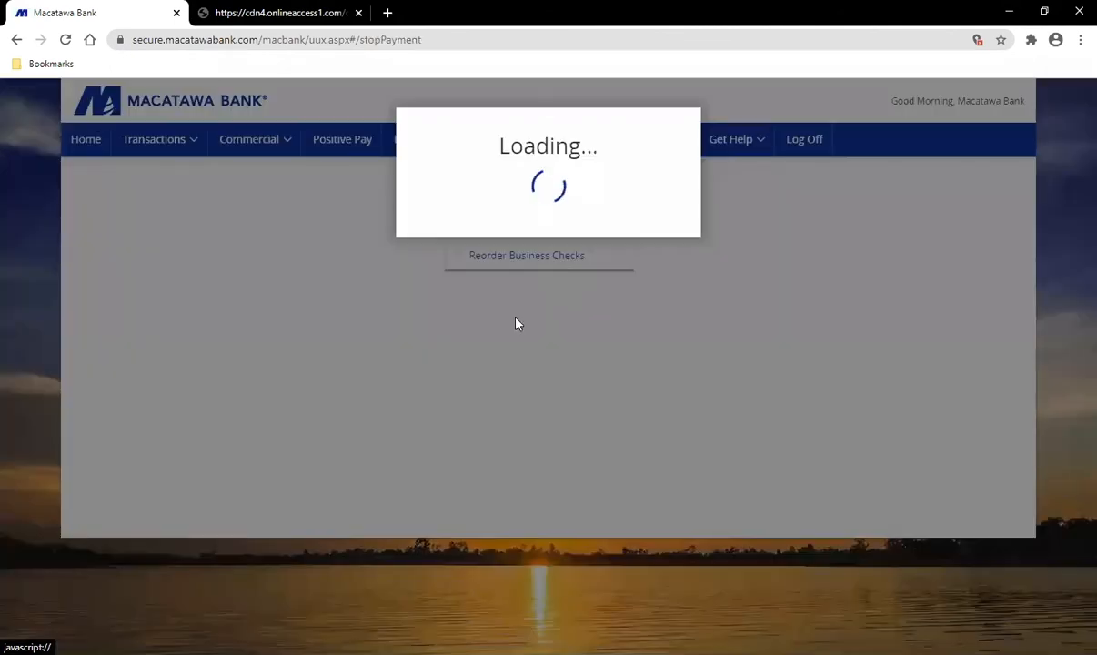
pyautogui.scroll(-1, 549, 447)
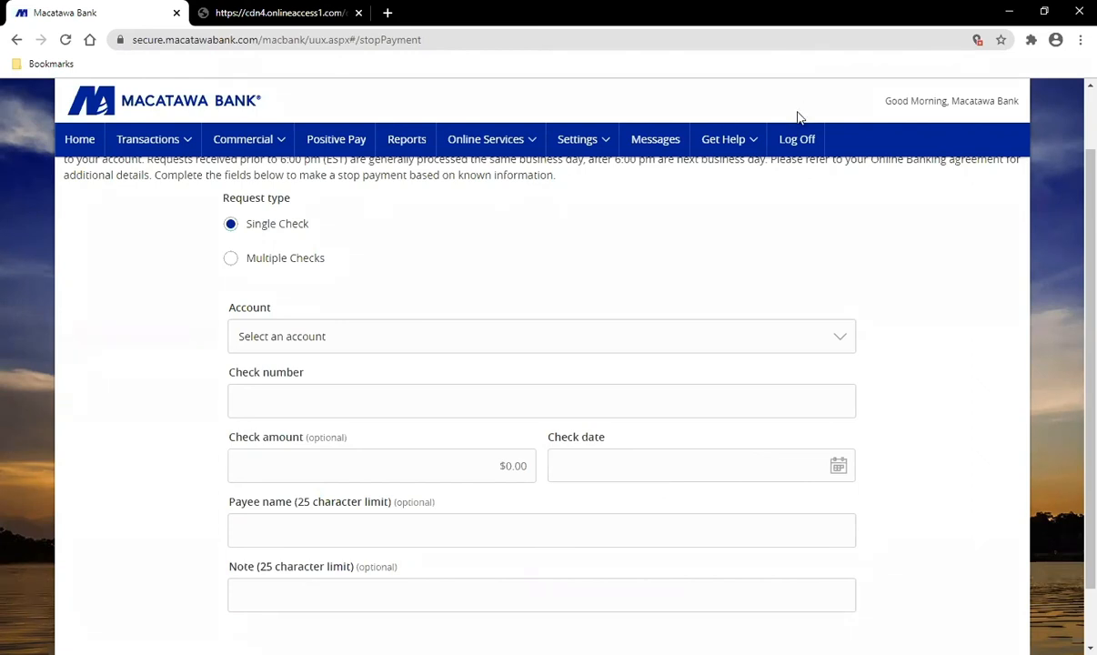
# Step: Open the Commercial menu listing the commercial banking services
pyautogui.click(270, 153)
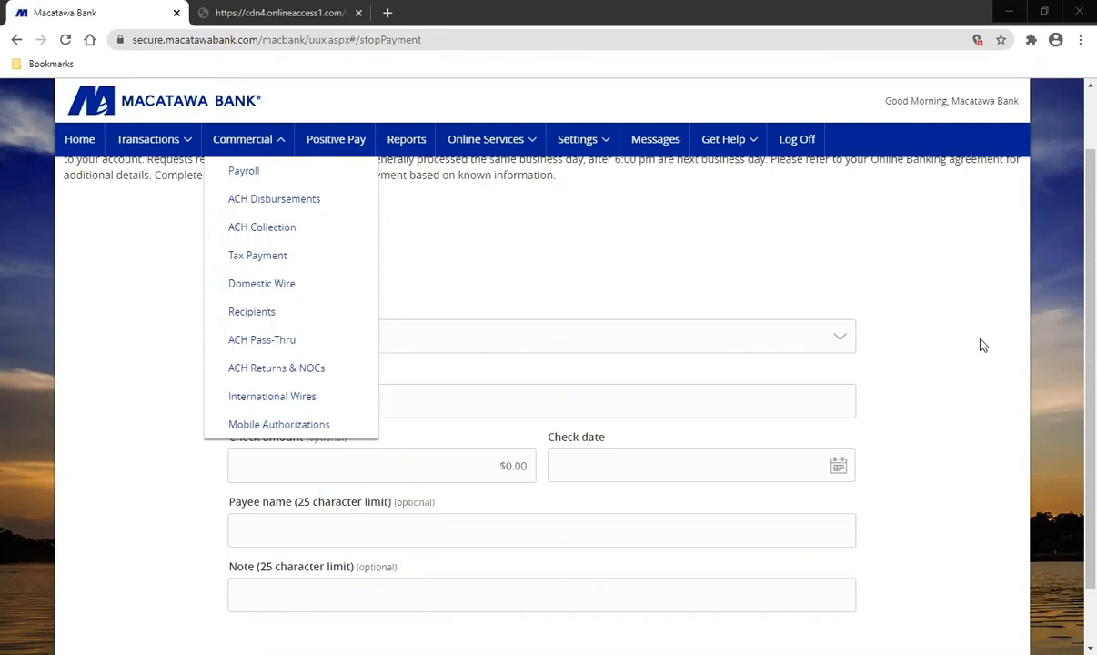
# Step: Go to the ACH Collection payments page from the Commercial menu
pyautogui.click(514, 146)
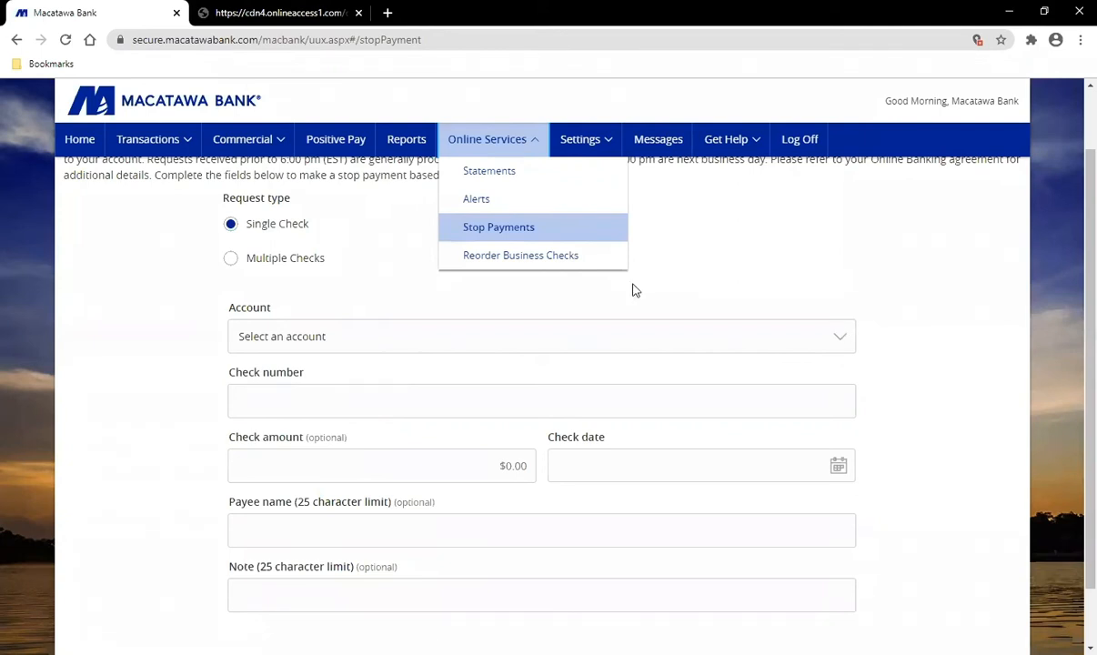
pyautogui.click(261, 140)
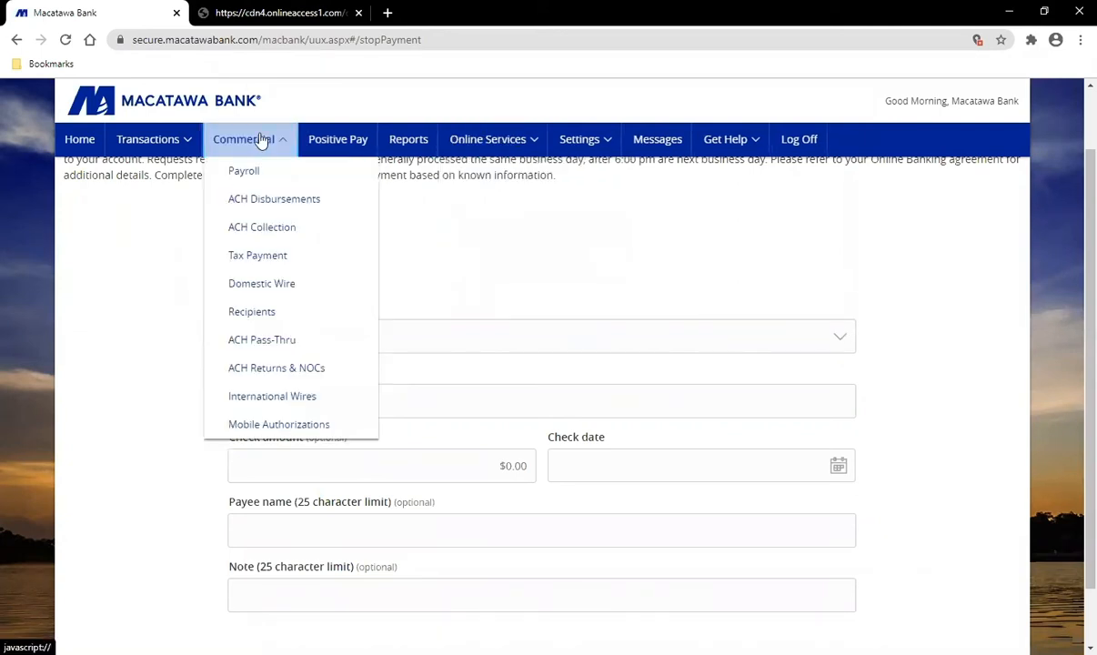
pyautogui.click(331, 227)
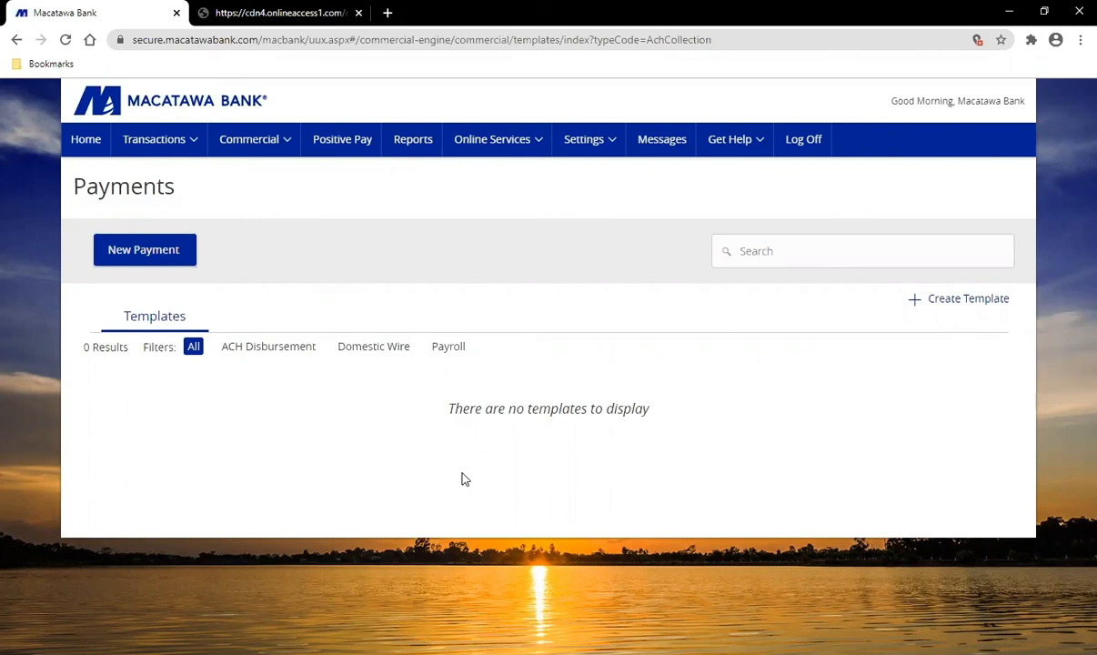
# Step: Show the new payment types: ACH Collection, ACH Disbursement, Payroll and Domestic Wire
pyautogui.click(162, 261)
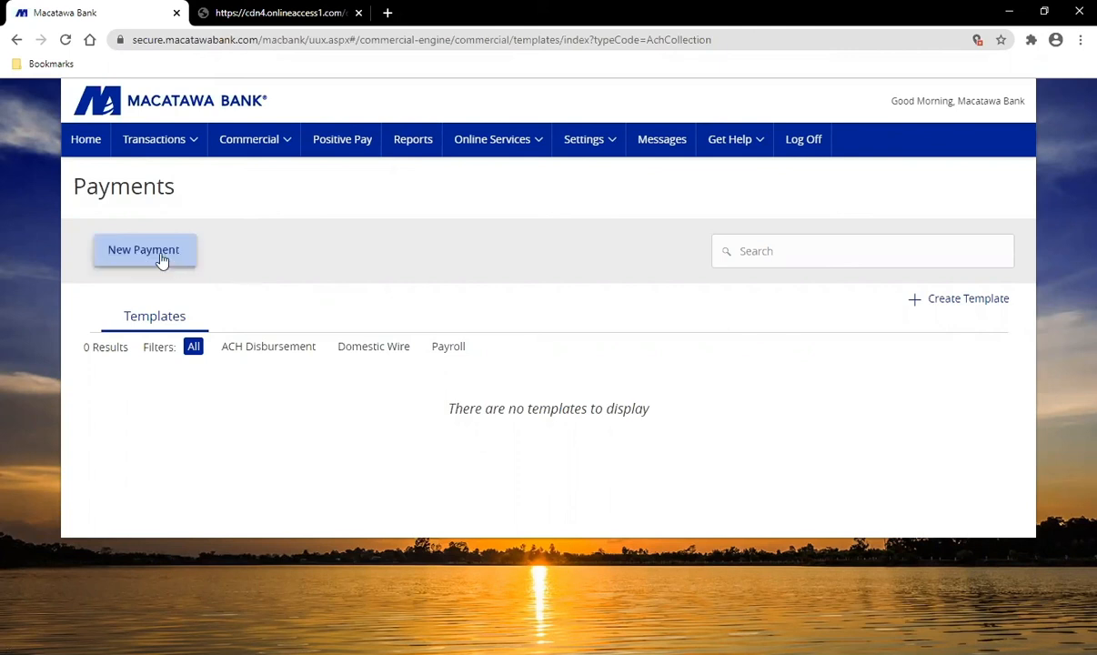
pyautogui.click(162, 260)
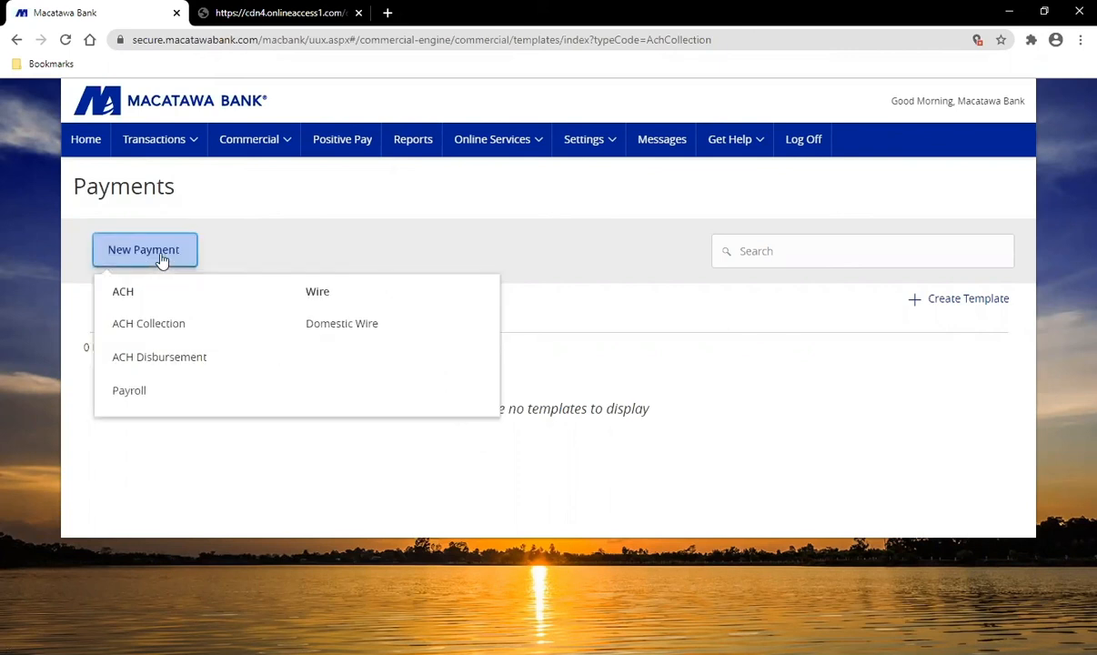
# Step: Start a new ACH Collection using the Business Checking account
pyautogui.click(187, 334)
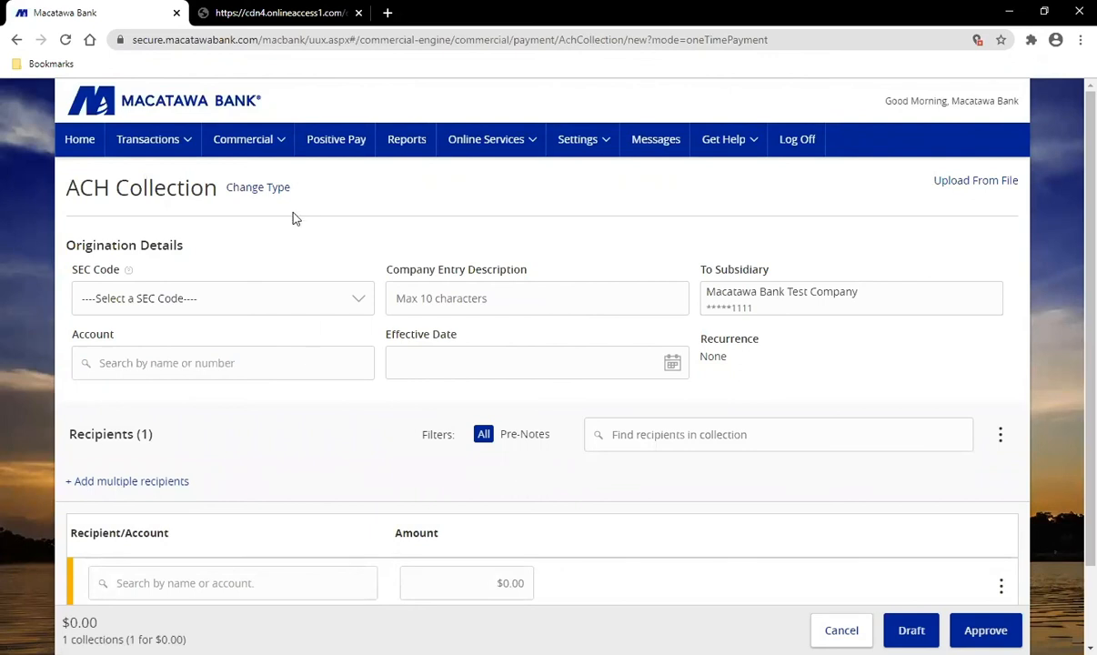
pyautogui.click(254, 309)
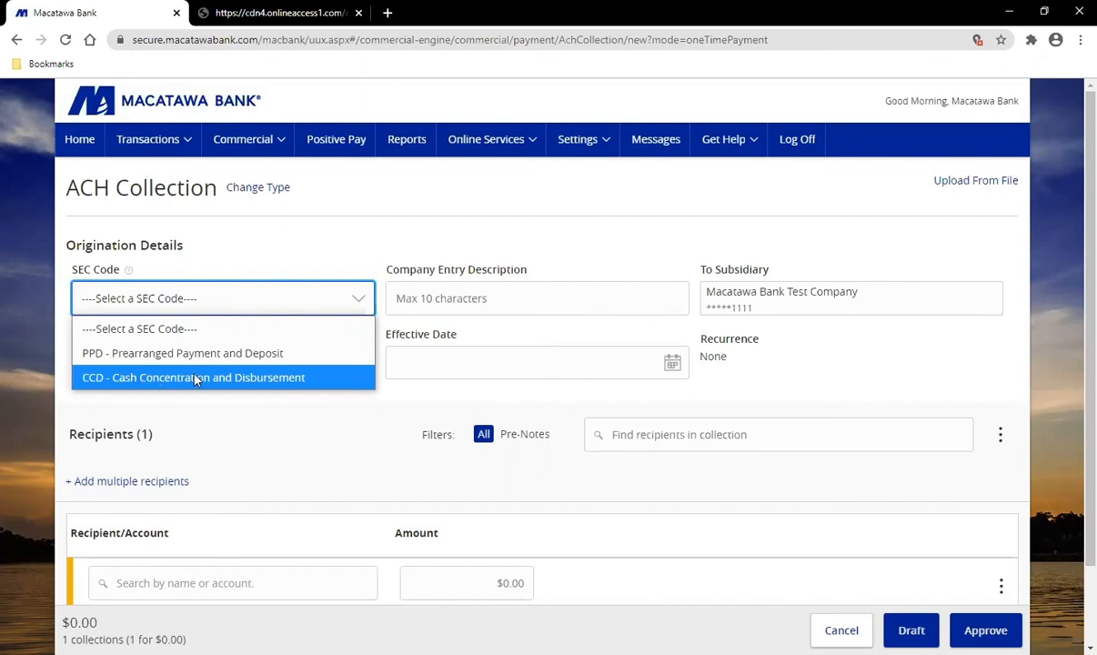
pyautogui.click(514, 294)
pyautogui.click(523, 294)
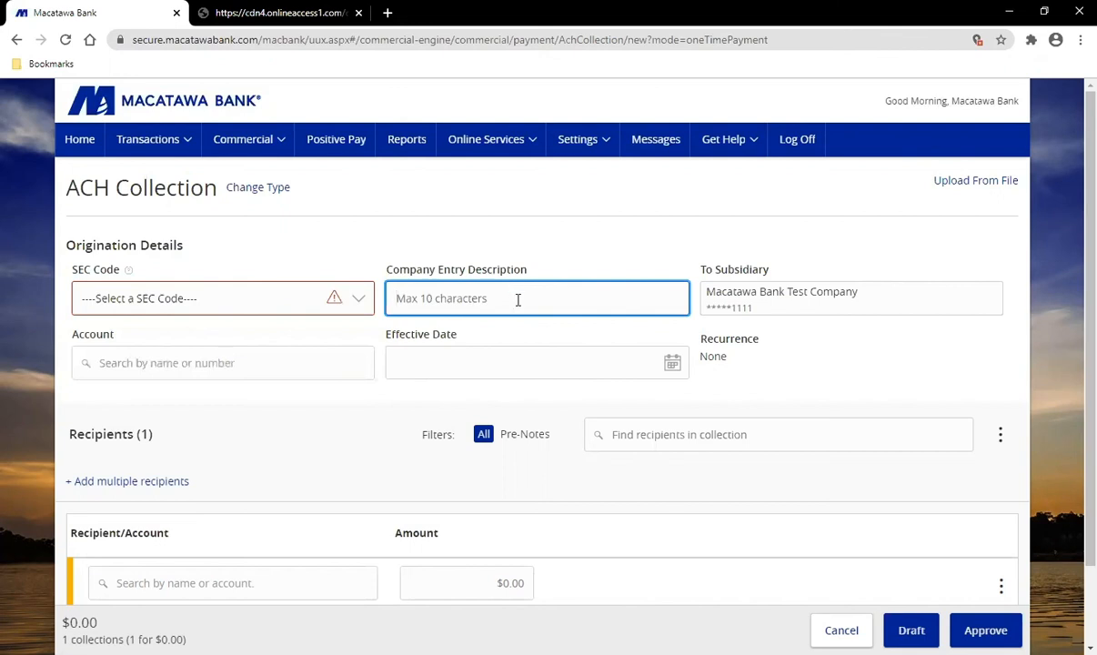
pyautogui.click(268, 363)
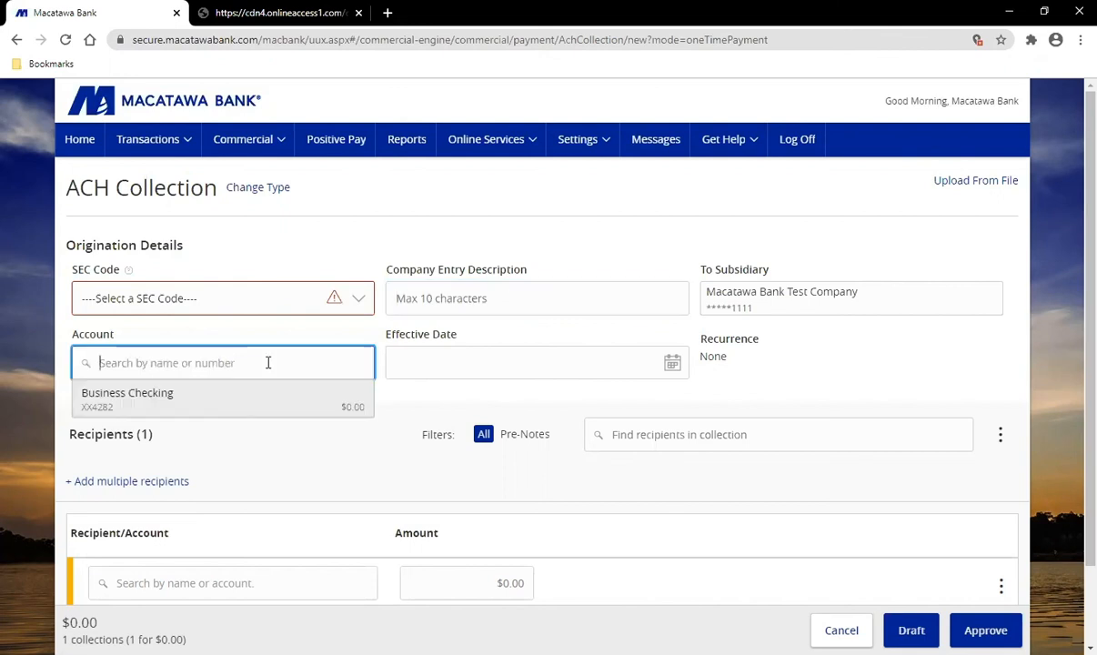
pyautogui.click(216, 408)
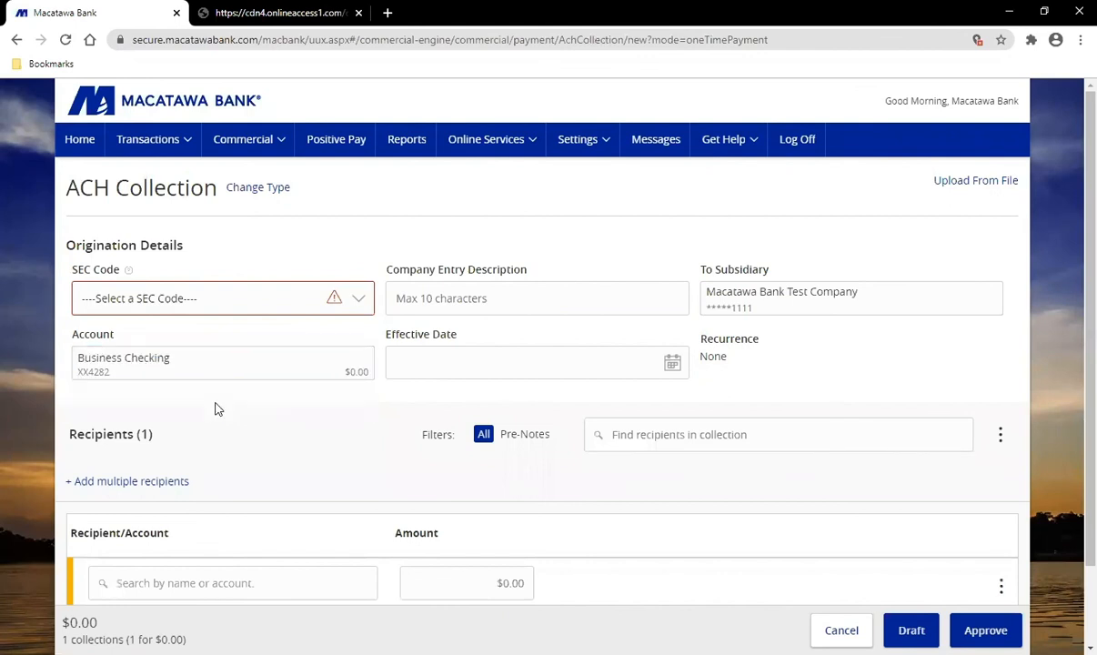
# Step: Set the SEC code to PPD and the effective date to 11/13/2020
pyautogui.click(240, 303)
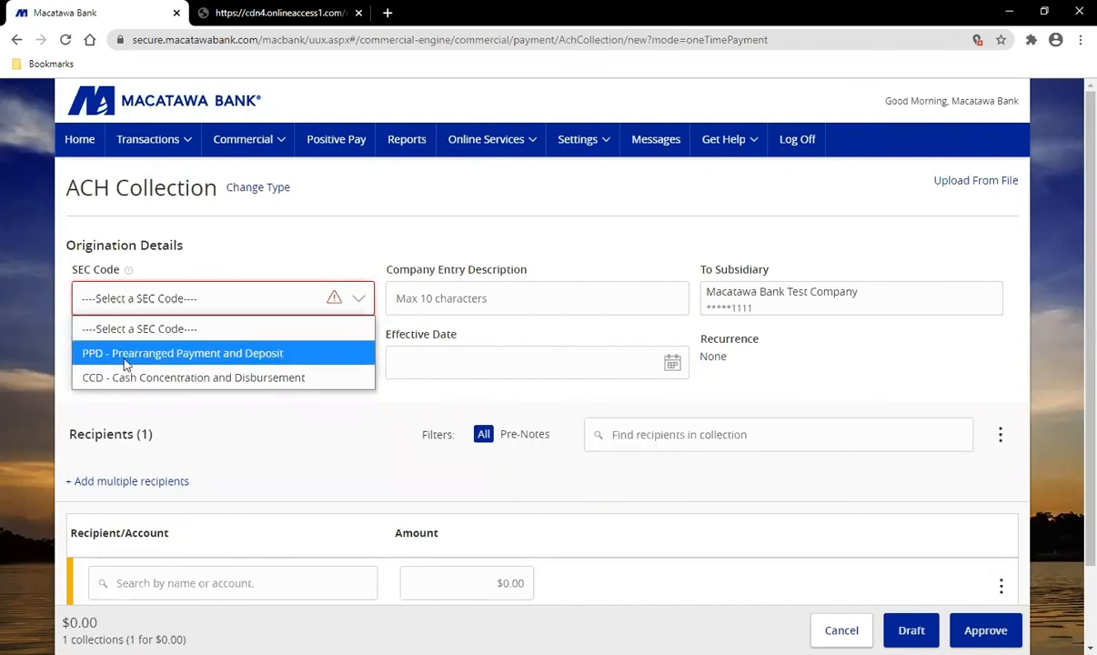
pyautogui.click(125, 364)
pyautogui.click(536, 374)
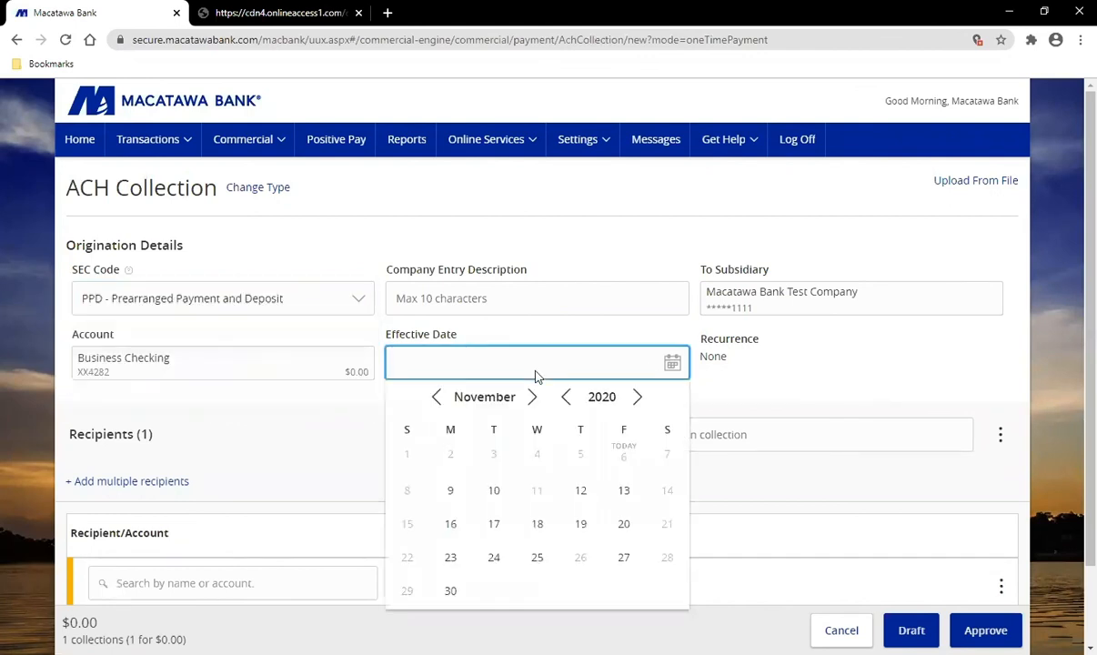
pyautogui.click(624, 493)
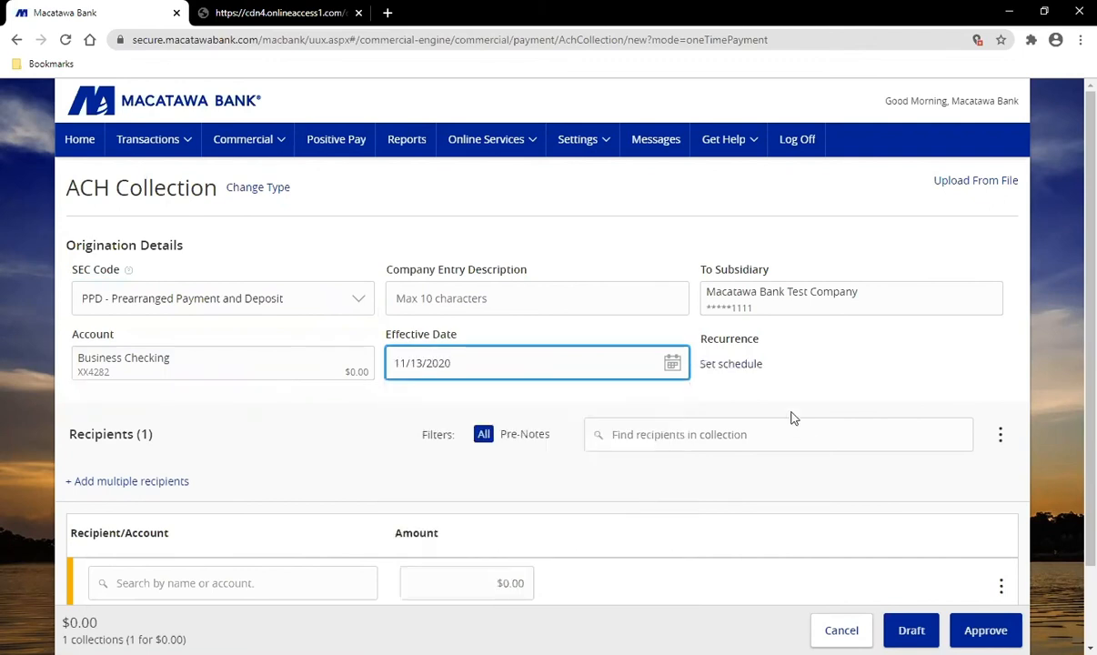
pyautogui.click(752, 365)
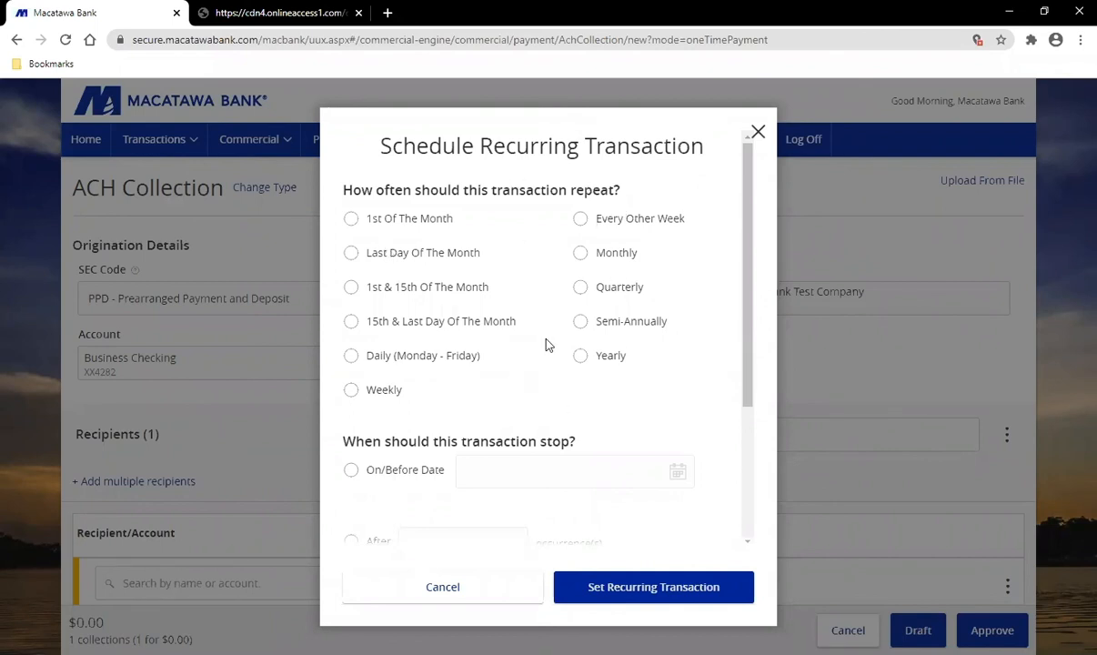
pyautogui.moveTo(749, 346); pyautogui.dragTo(773, 455)
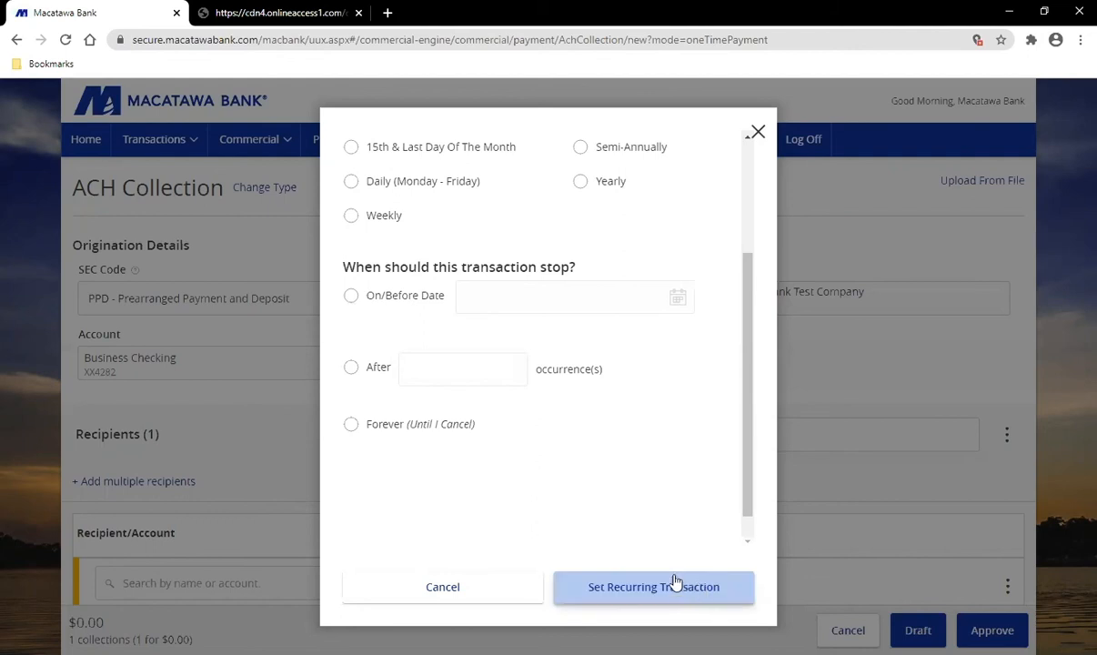
pyautogui.click(494, 591)
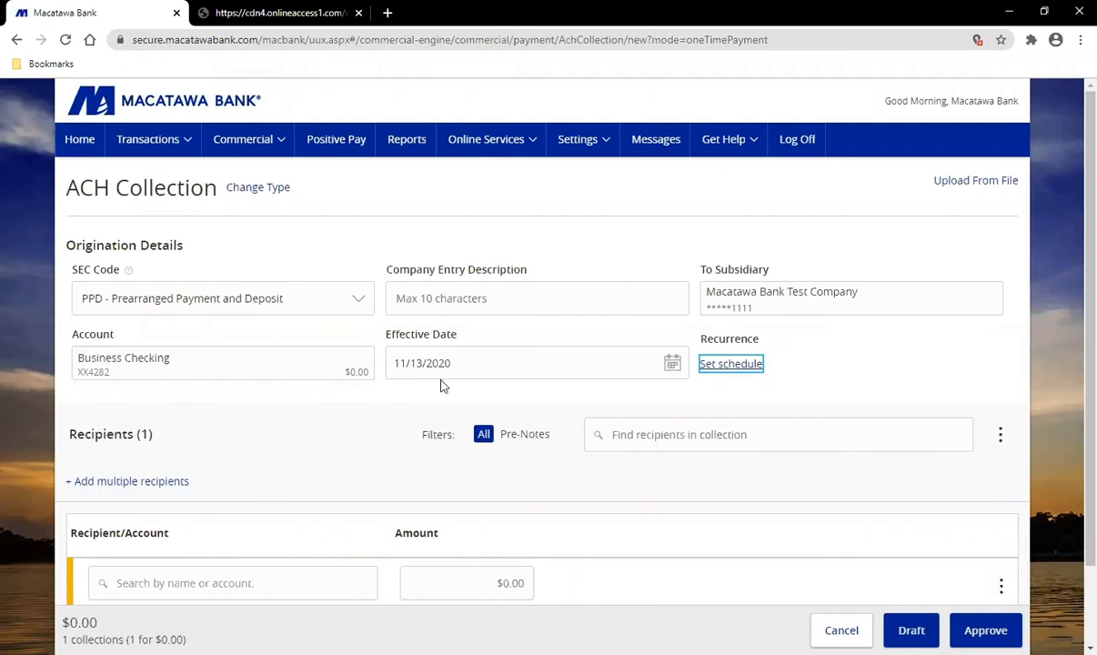
# Step: Choose the saved recipient's checking account for the collection, leaving the amount at $0.00
pyautogui.scroll(-1, 442, 386)
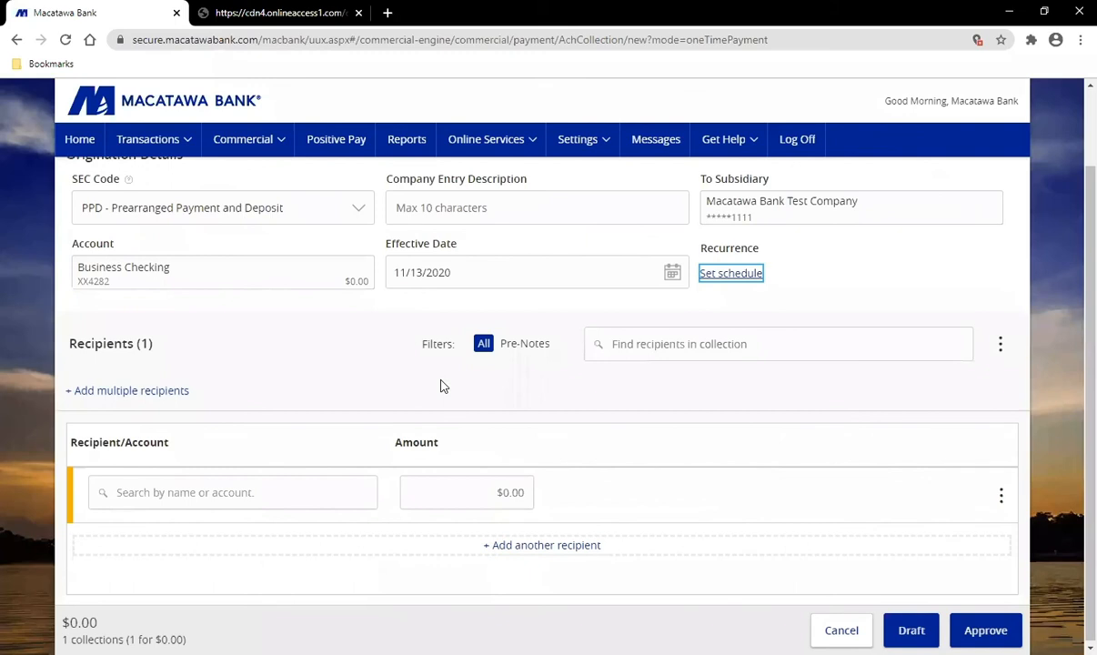
pyautogui.click(220, 492)
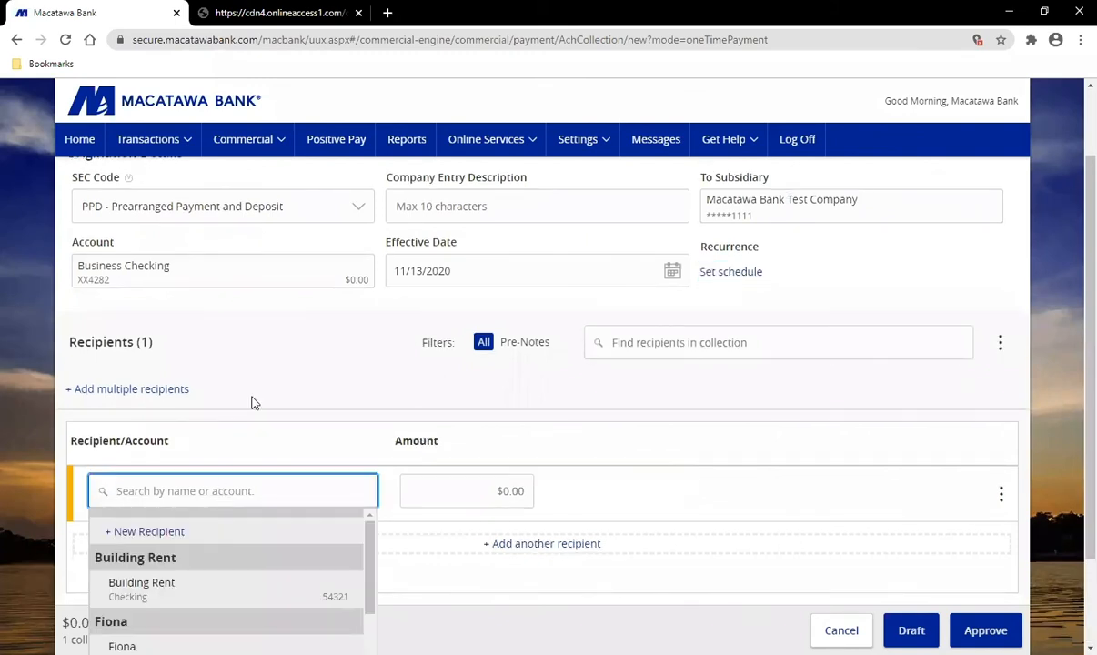
pyautogui.scroll(-1, 251, 400)
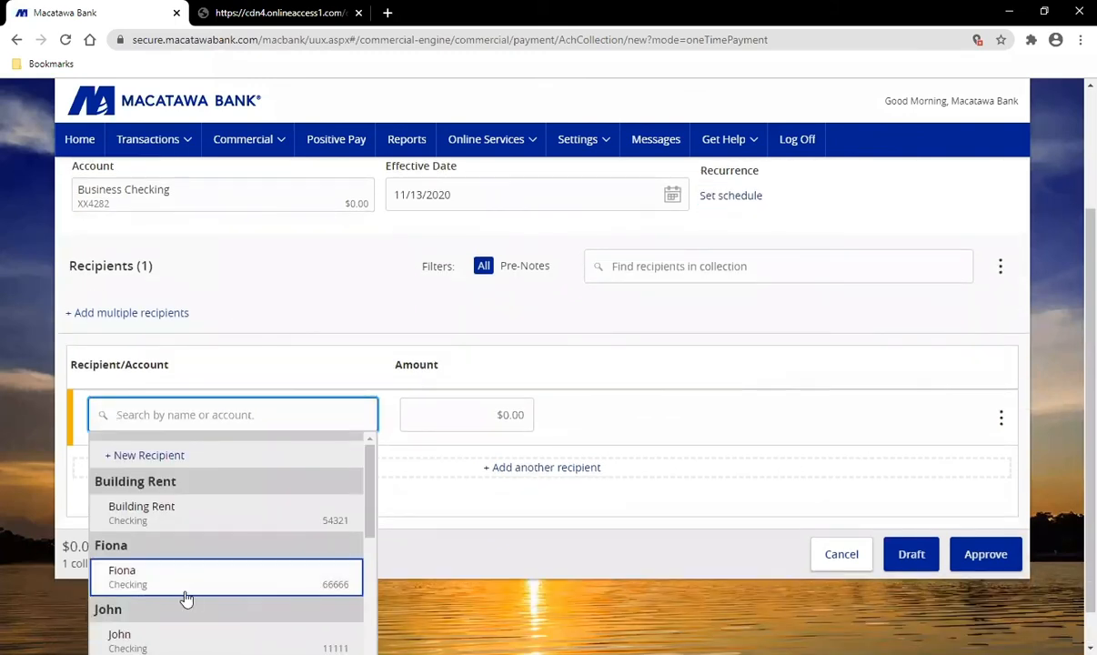
pyautogui.scroll(-2, 184, 591)
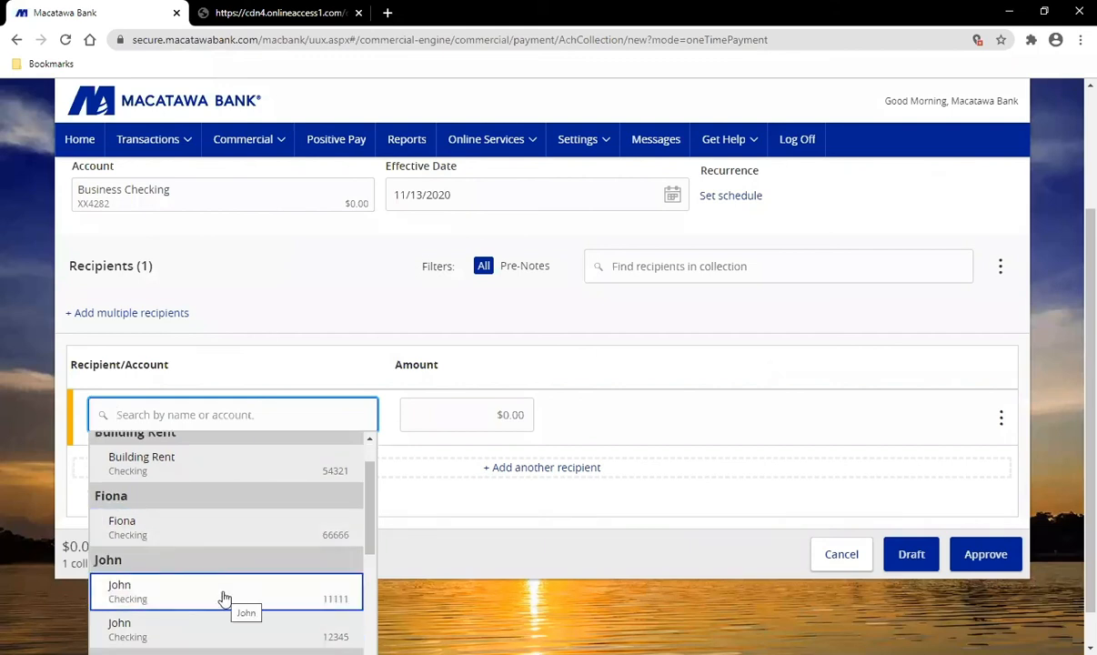
pyautogui.click(192, 414)
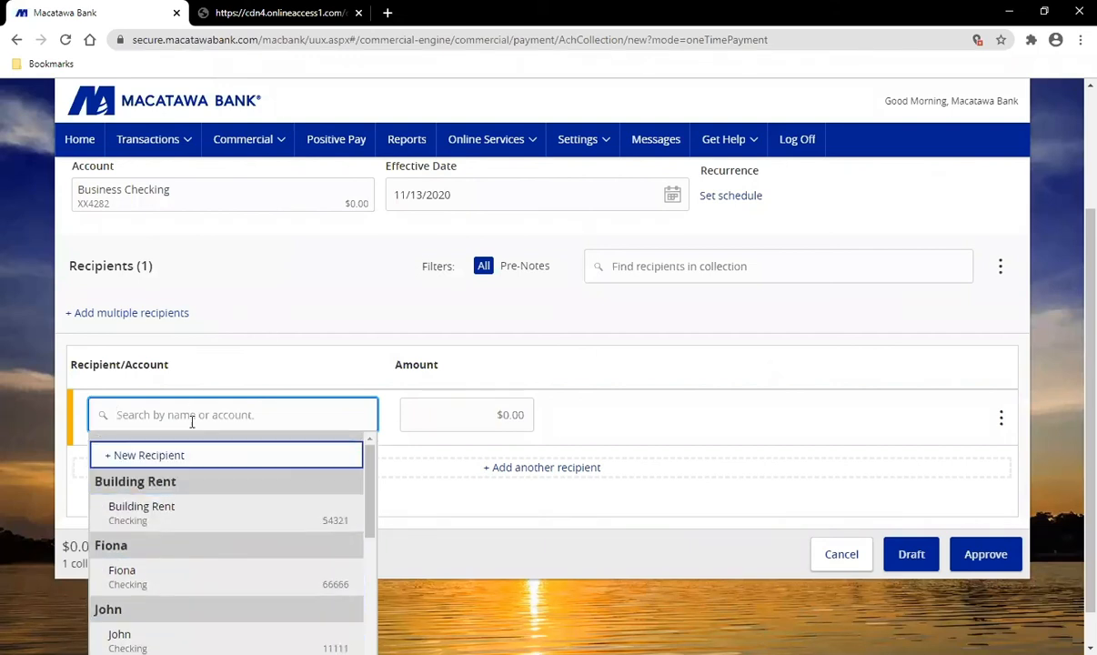
pyautogui.click(210, 577)
pyautogui.click(525, 484)
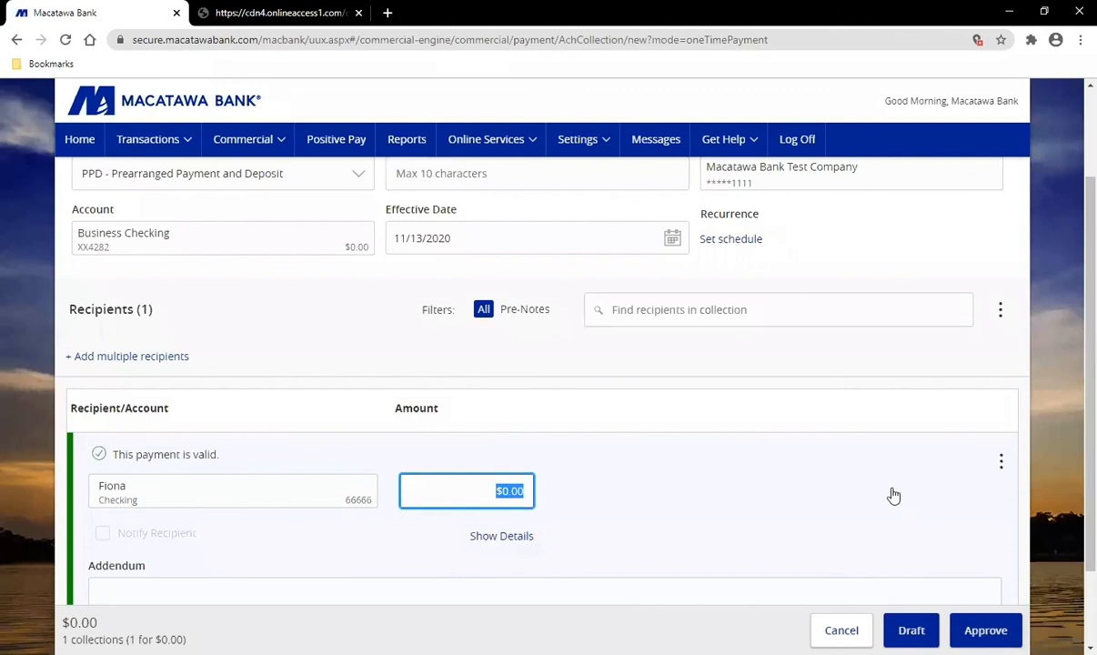
pyautogui.click(767, 422)
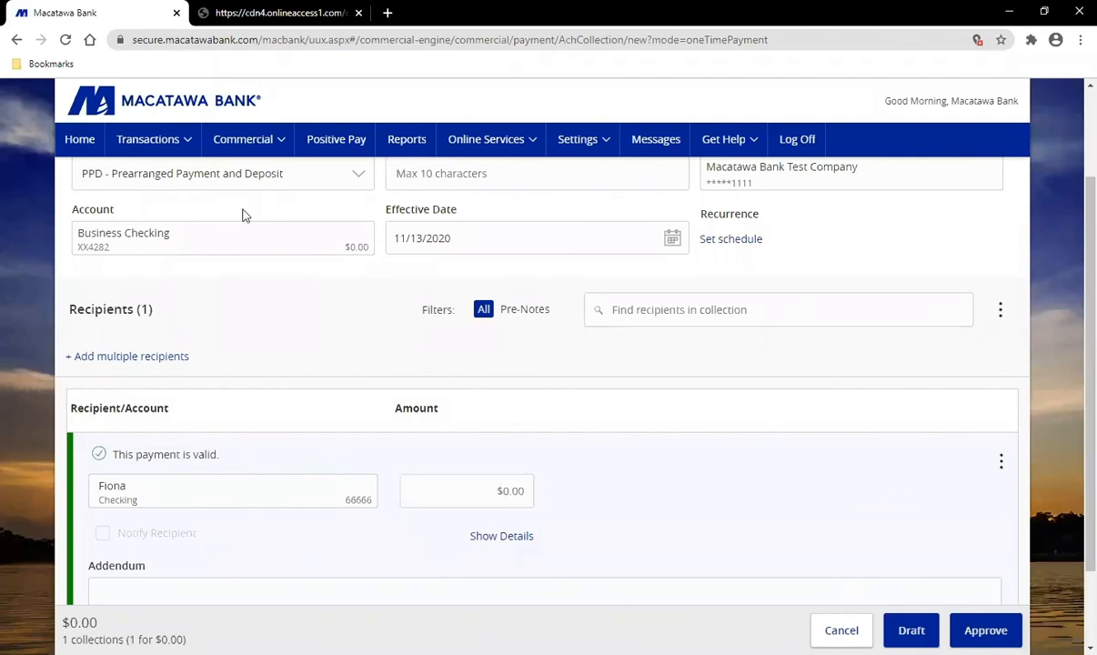
pyautogui.scroll(3, 245, 214)
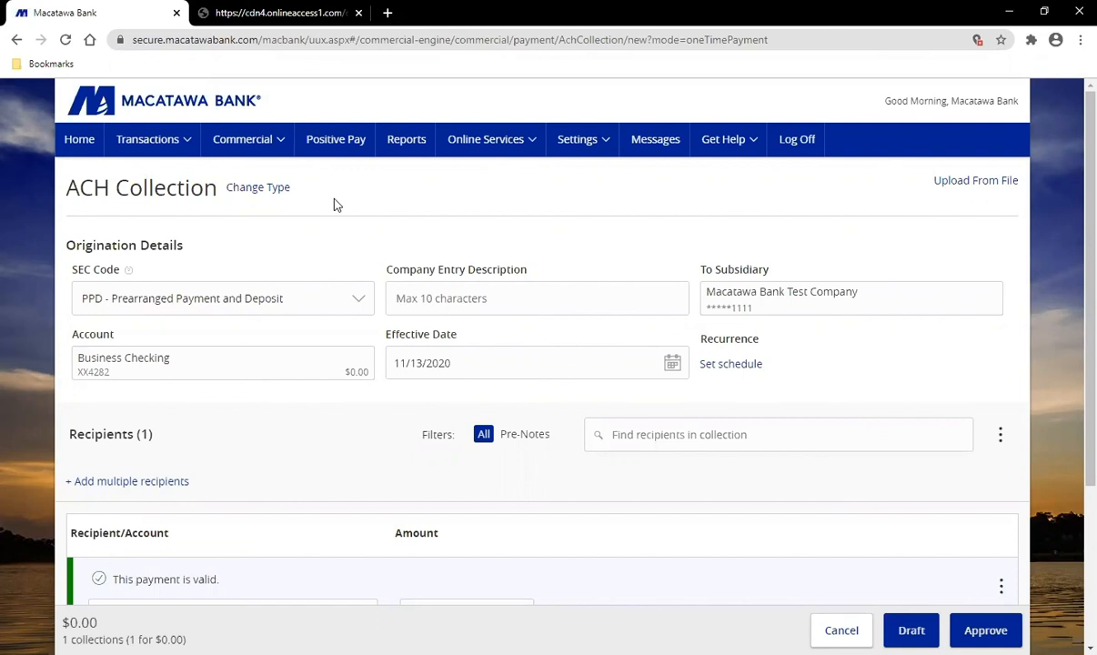
# Step: Go to Commercial > ACH Disbursements and start a new ACH Disbursement payment
pyautogui.click(270, 148)
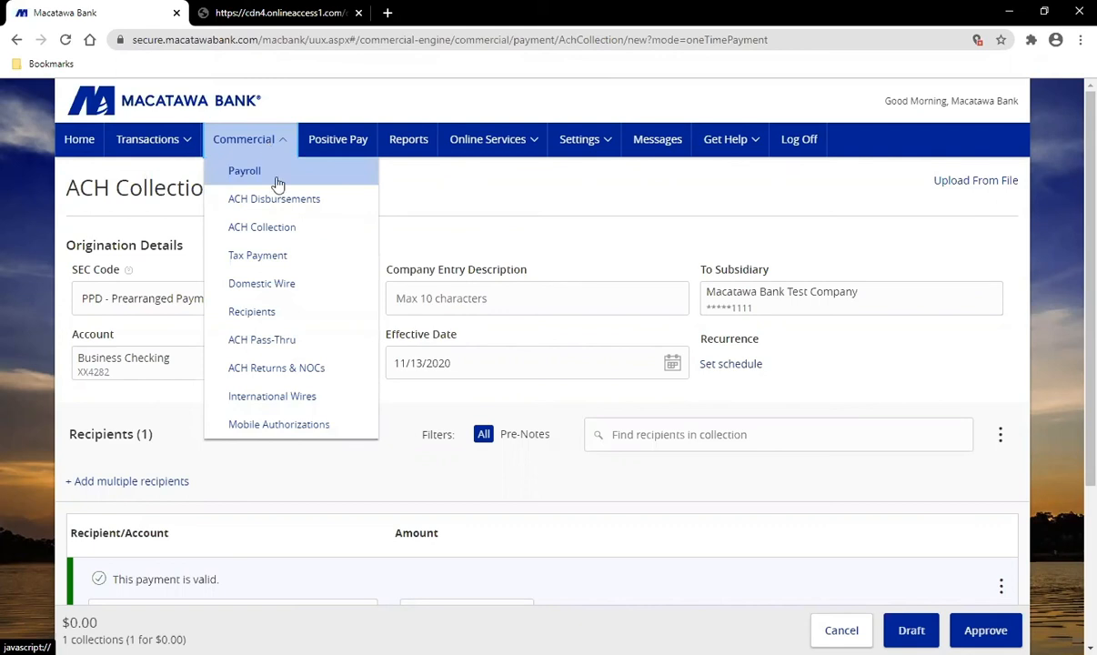
pyautogui.click(322, 202)
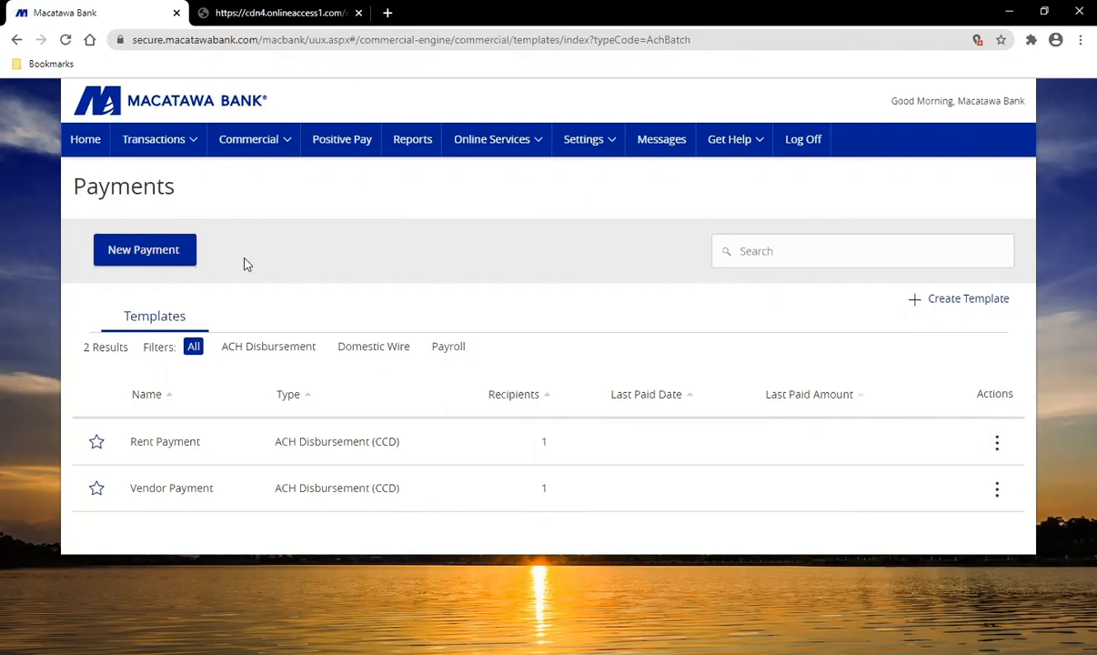
pyautogui.click(164, 257)
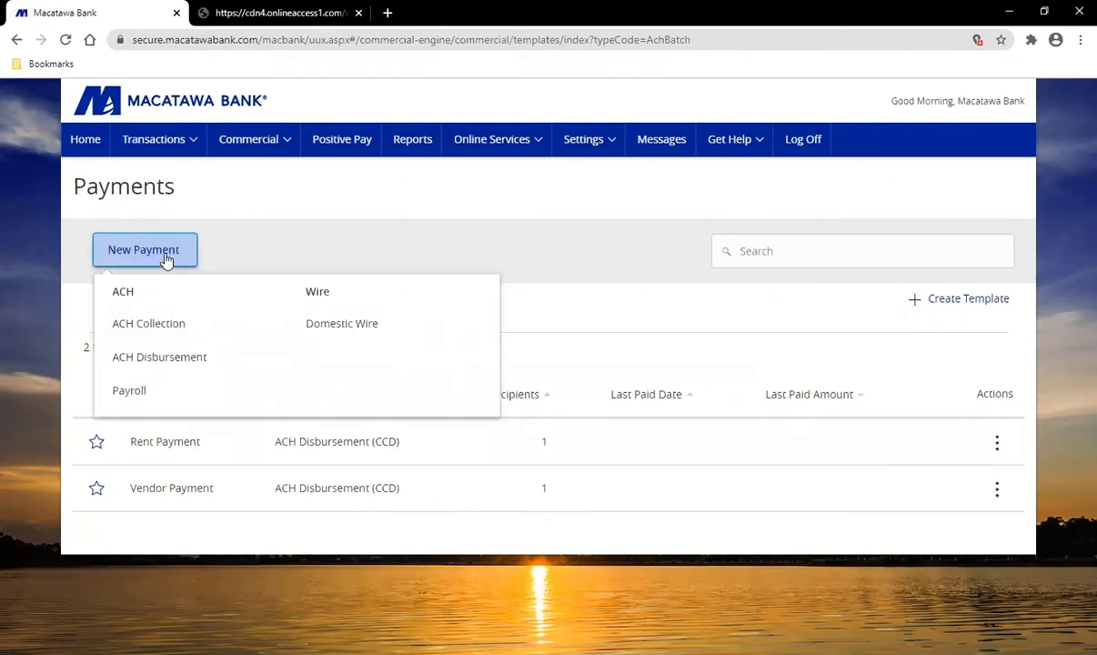
pyautogui.click(192, 364)
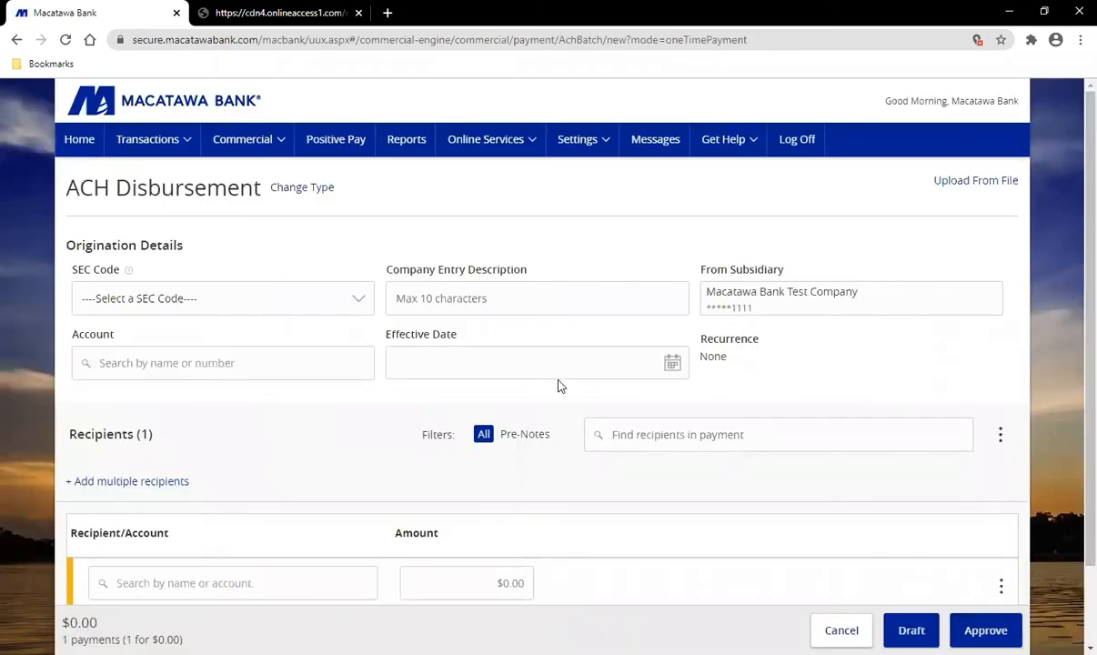
# Step: Pick the saved checking-account recipient and expand its payment row
pyautogui.scroll(-1, 609, 382)
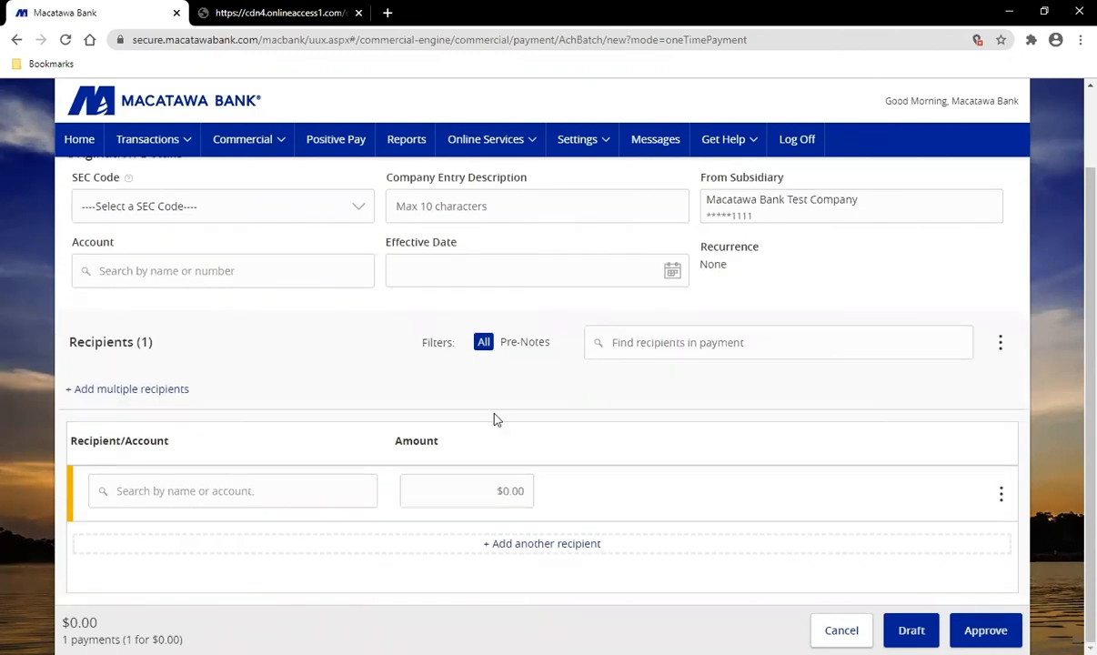
pyautogui.click(220, 492)
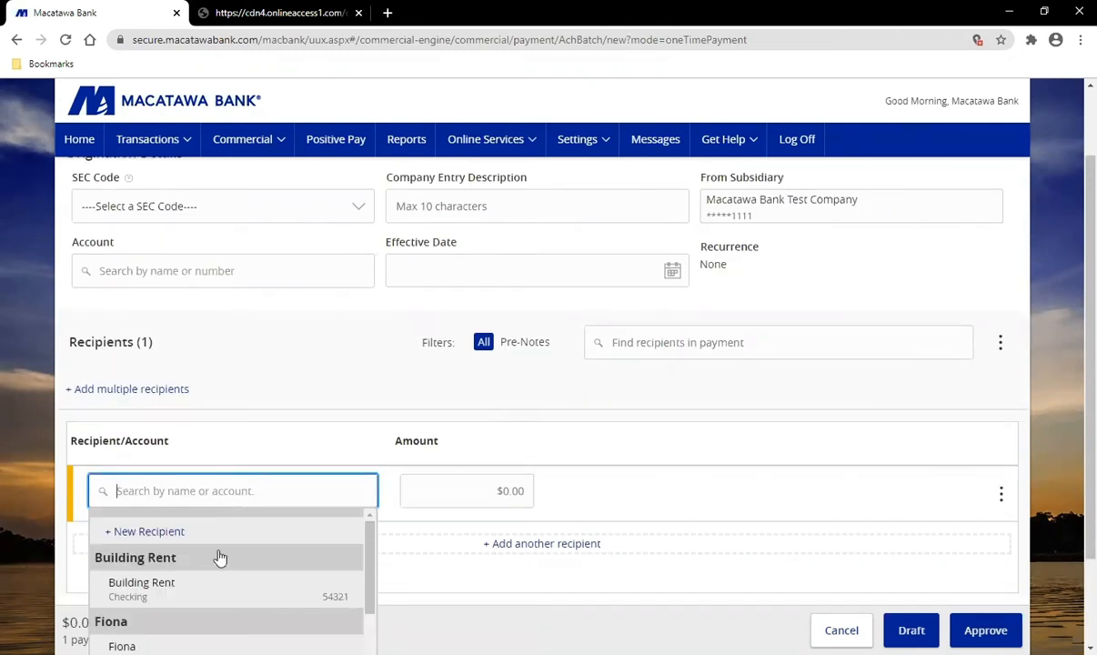
pyautogui.scroll(-1, 220, 587)
pyautogui.click(224, 588)
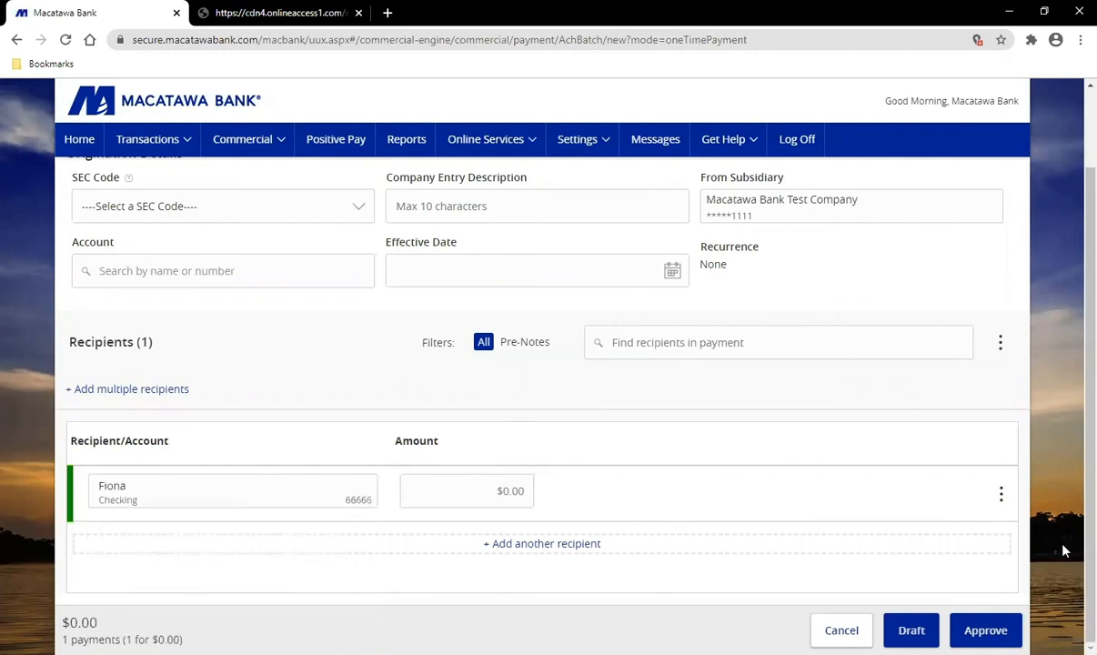
pyautogui.click(1010, 507)
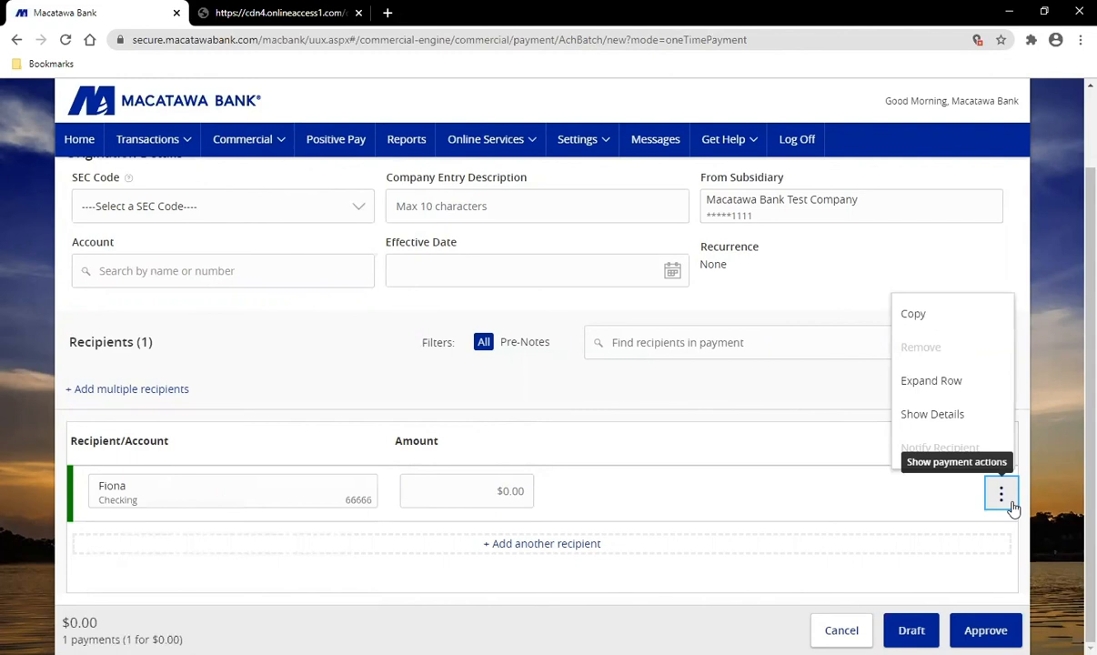
pyautogui.click(1013, 509)
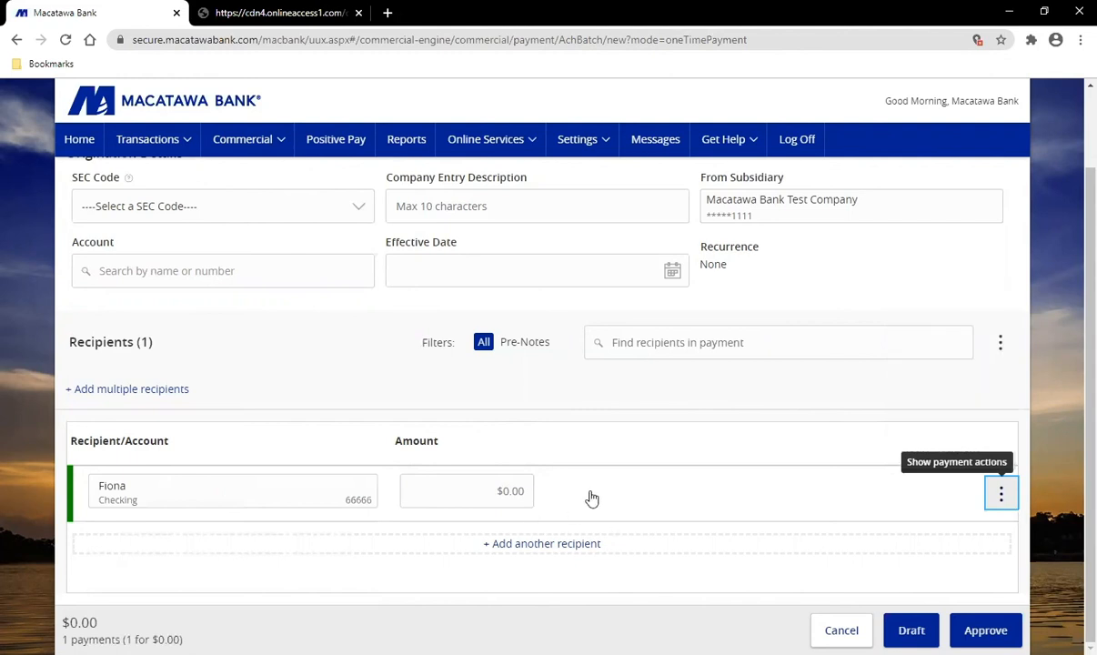
pyautogui.click(596, 496)
# Step: Filter the recipient list to show only Pre-Notes
pyautogui.scroll(-1, 649, 485)
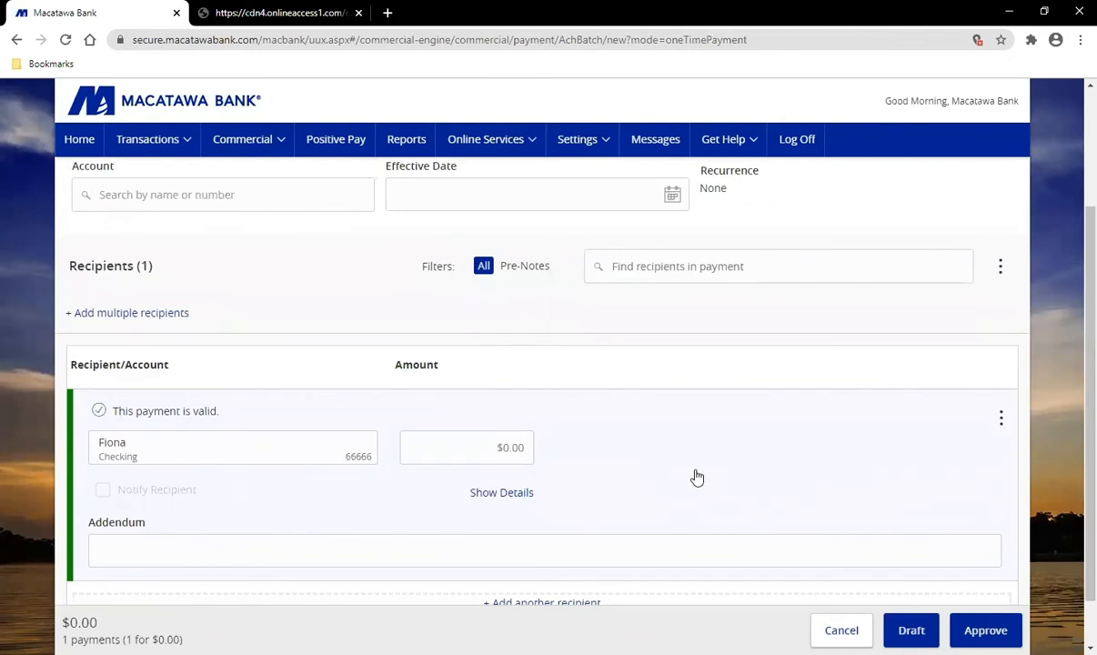
pyautogui.click(536, 271)
pyautogui.click(535, 272)
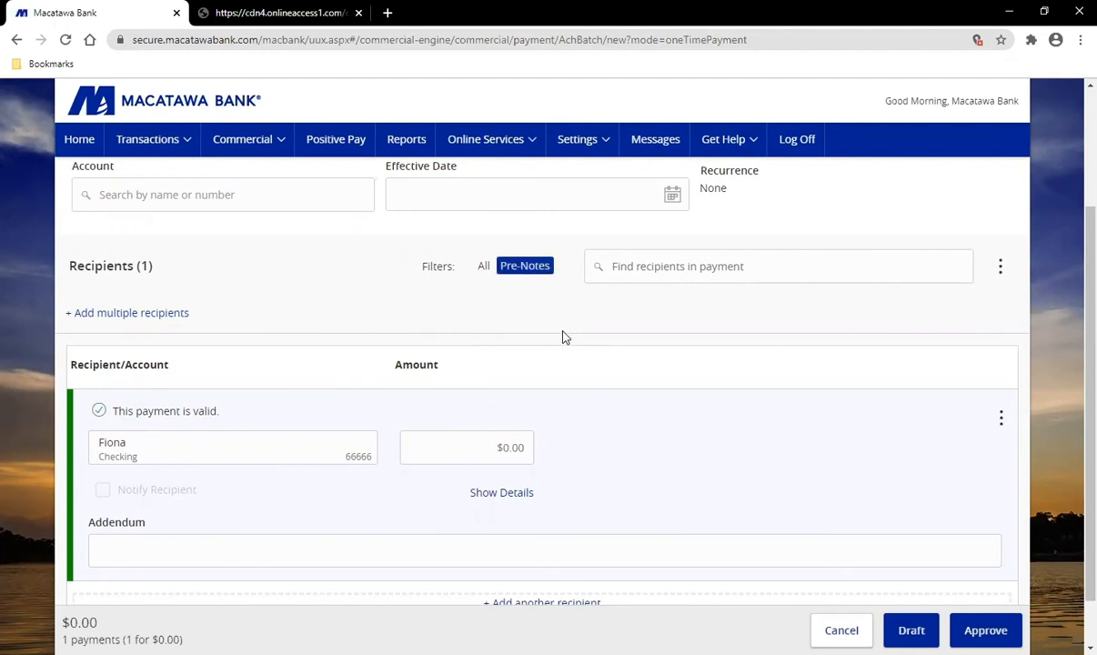
pyautogui.scroll(1, 532, 355)
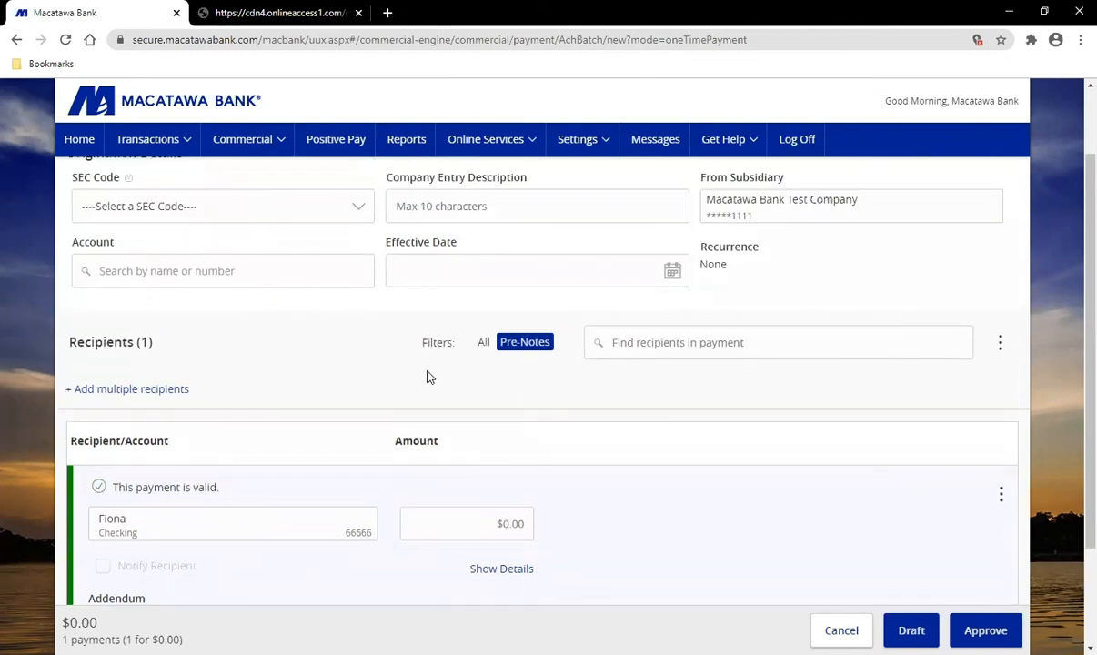
pyautogui.scroll(1, 429, 375)
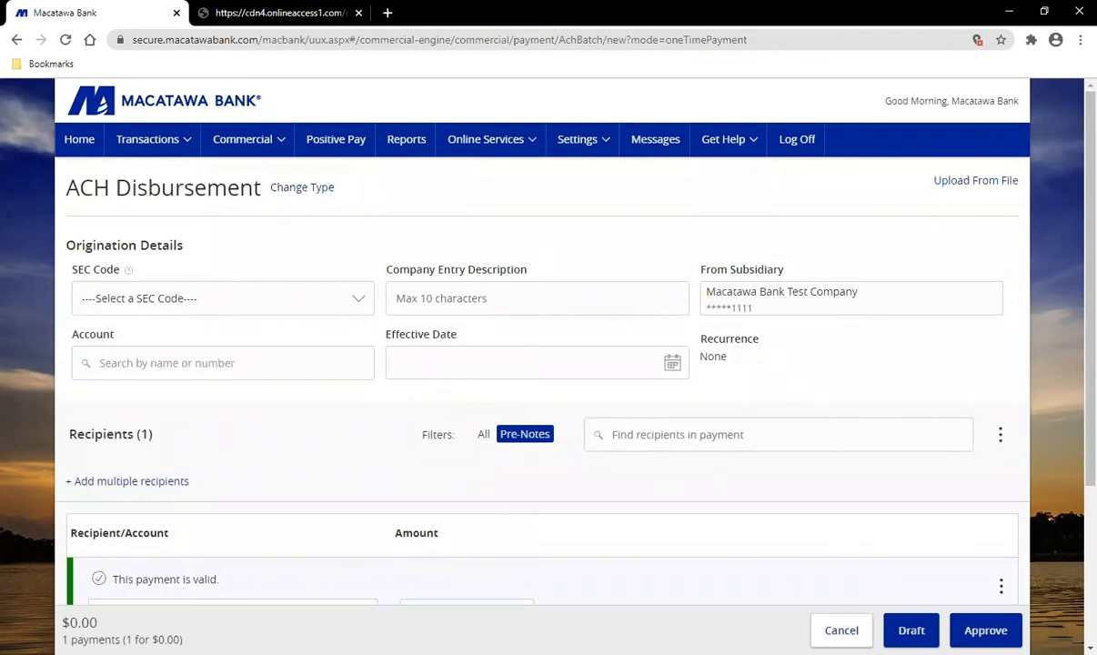